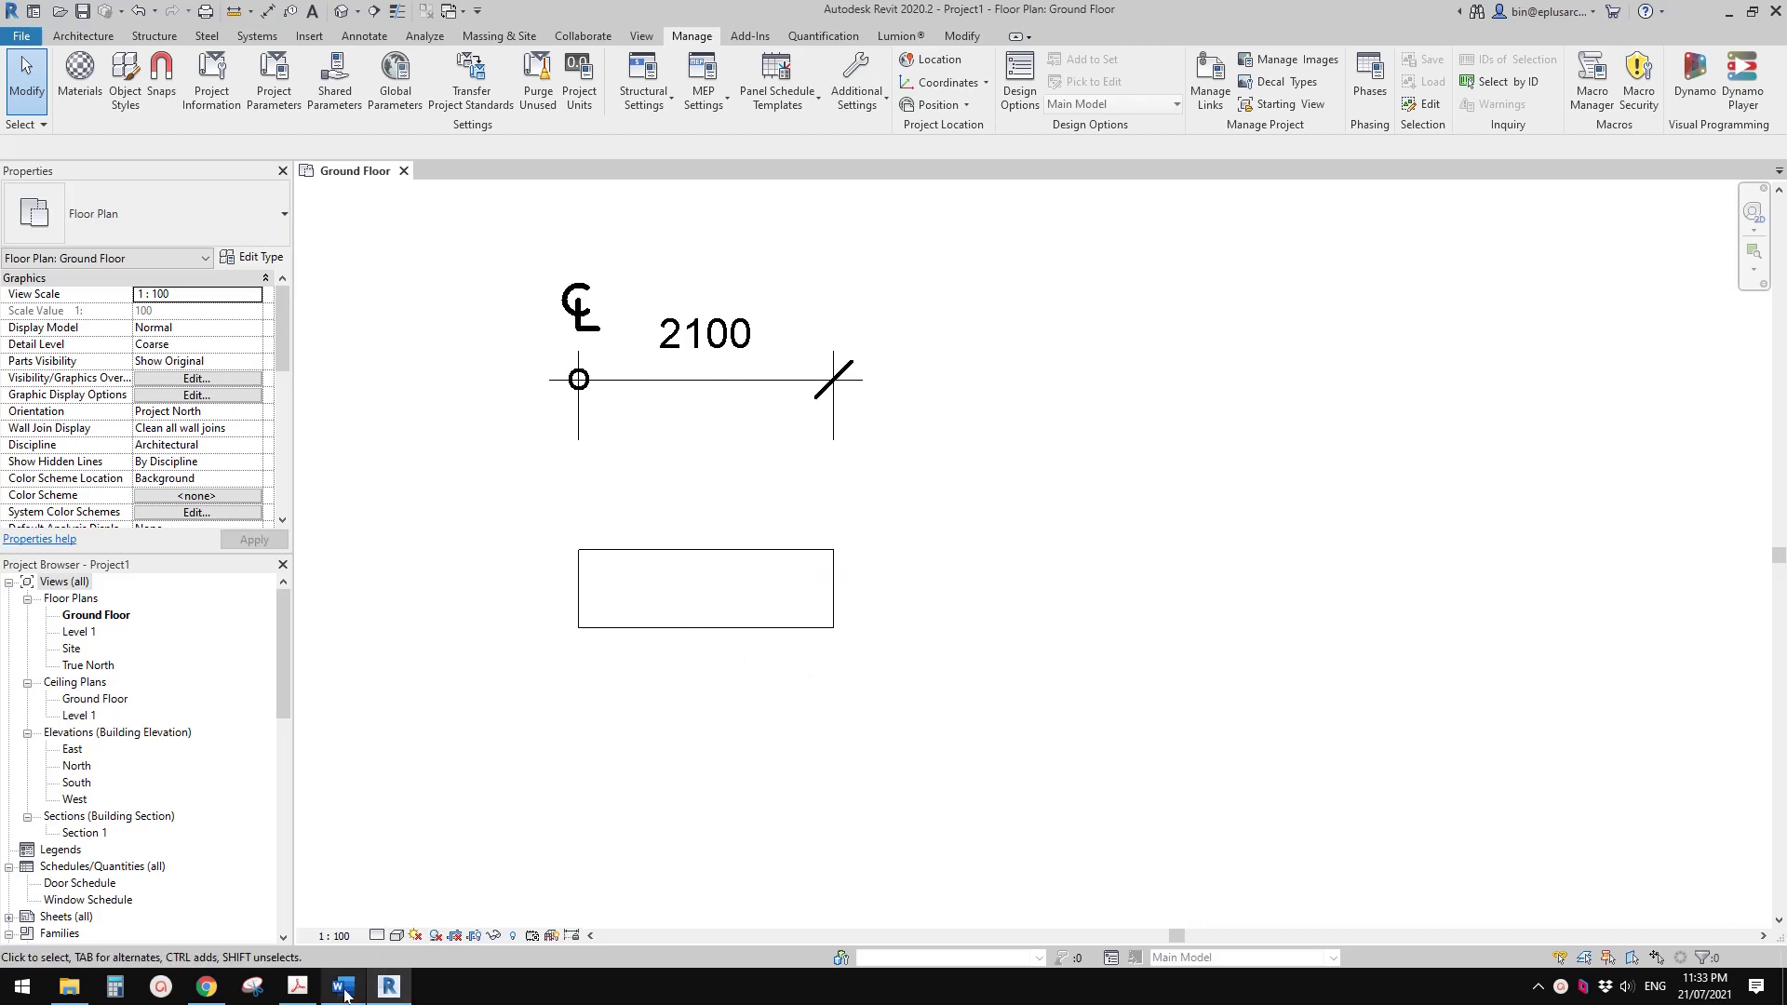
- Switch to Word, highlight the heading "Roundup in Family and Dynamo" and return to the Revit project
{"action": "left_click", "coordinate": [343, 988]}
{"action": "left_click_drag", "start_coordinate": [352, 453], "coordinate": [715, 463]}
{"action": "left_click", "coordinate": [585, 461]}
{"action": "left_click", "coordinate": [1046, 483]}
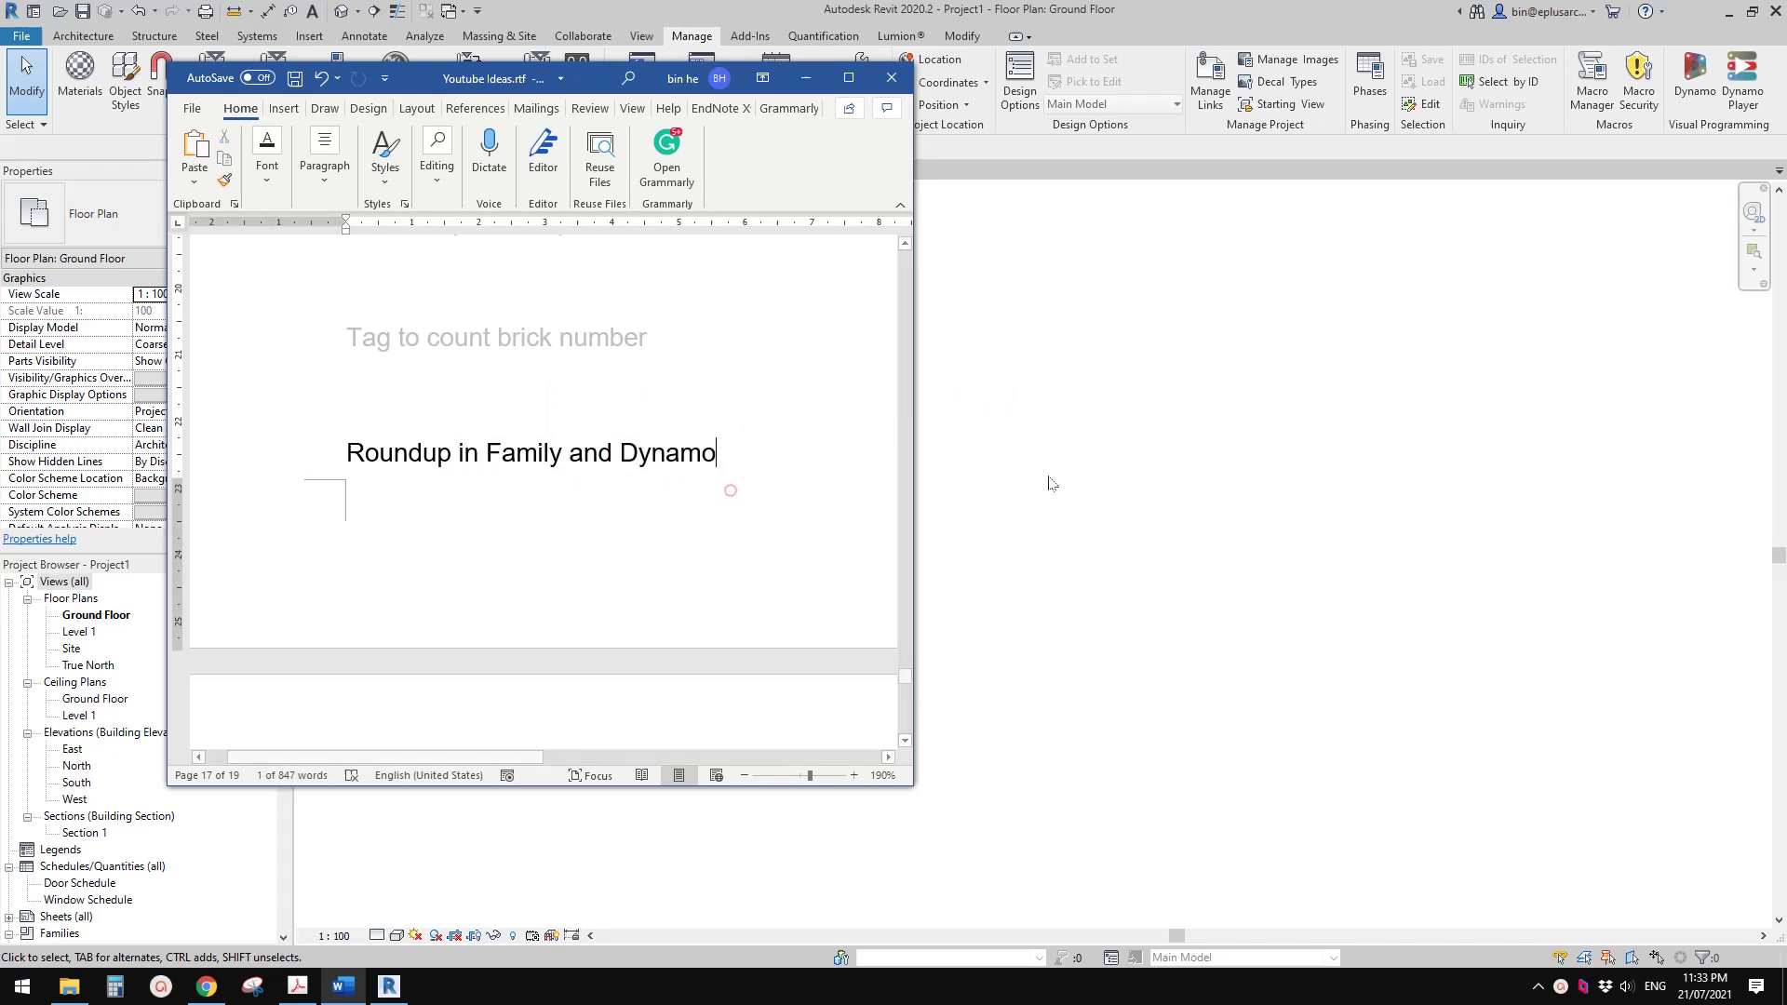
- Select the rectangular generic model in the floor plan and stretch its right end until L is about 2163.5 mm
{"action": "middle_click_drag", "start_coordinate": [798, 576], "coordinate": [757, 591]}
{"action": "left_click", "coordinate": [822, 611]}
{"action": "middle_click_drag", "start_coordinate": [850, 621], "coordinate": [809, 618]}
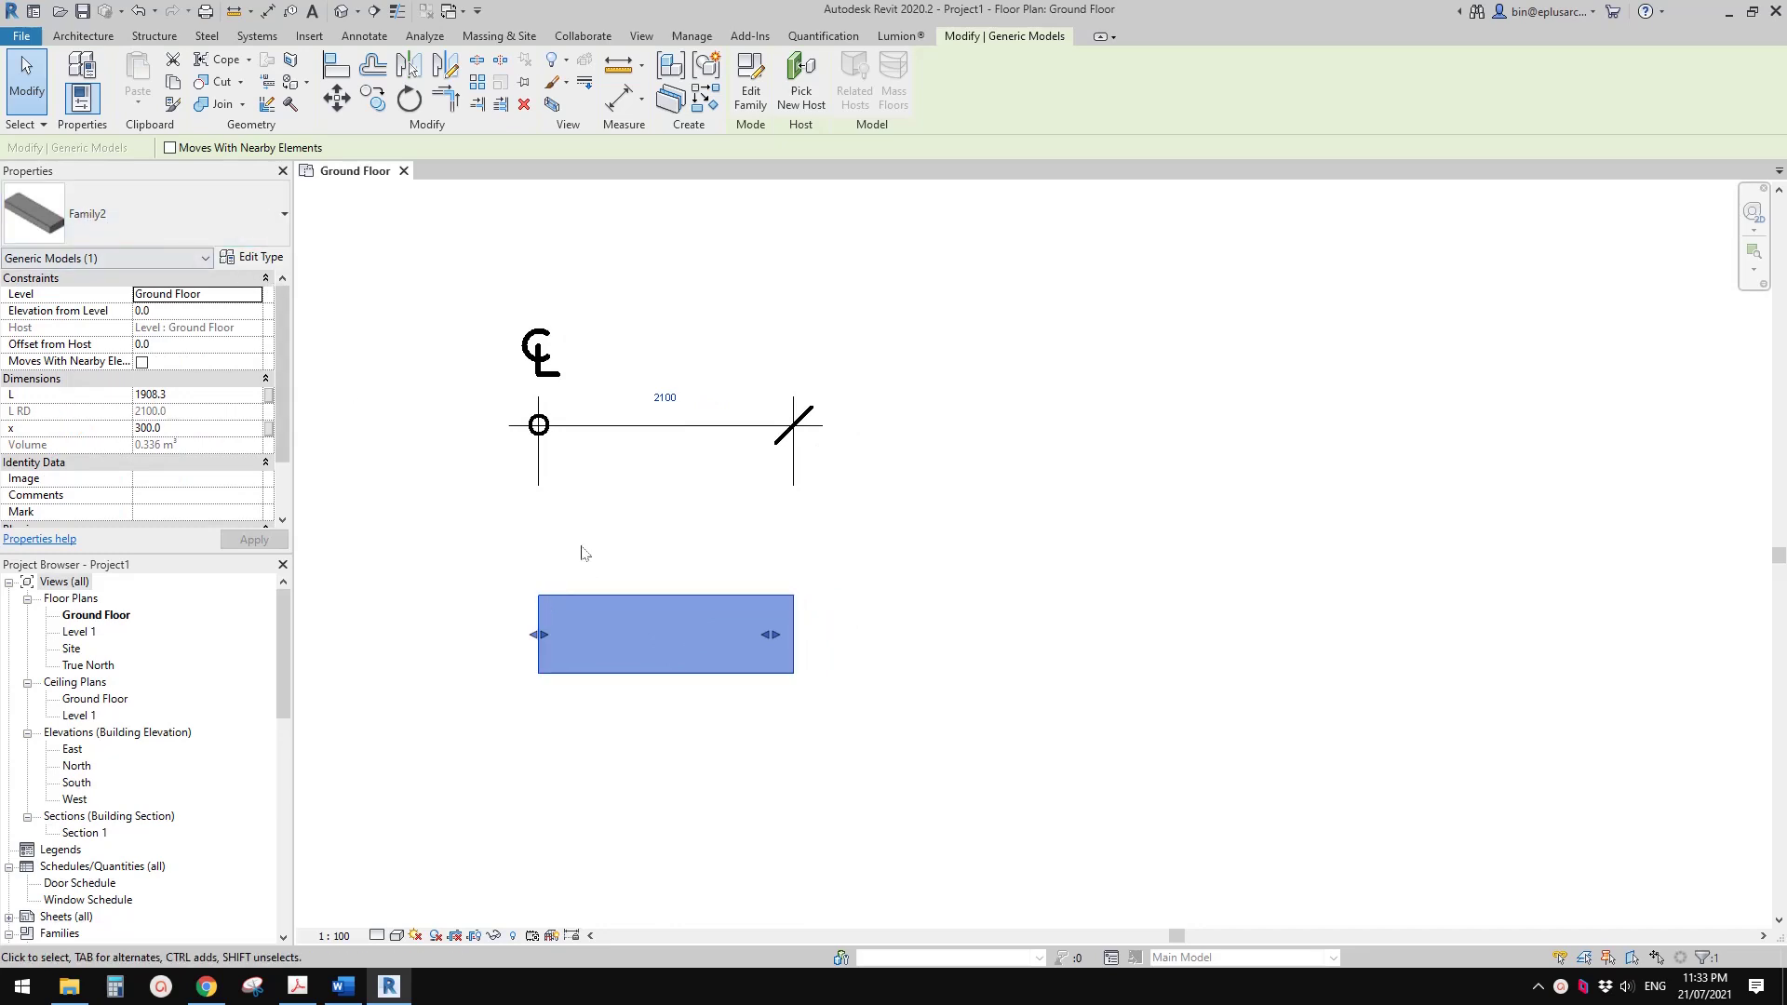
{"action": "middle_click_drag", "start_coordinate": [581, 549], "coordinate": [578, 545]}
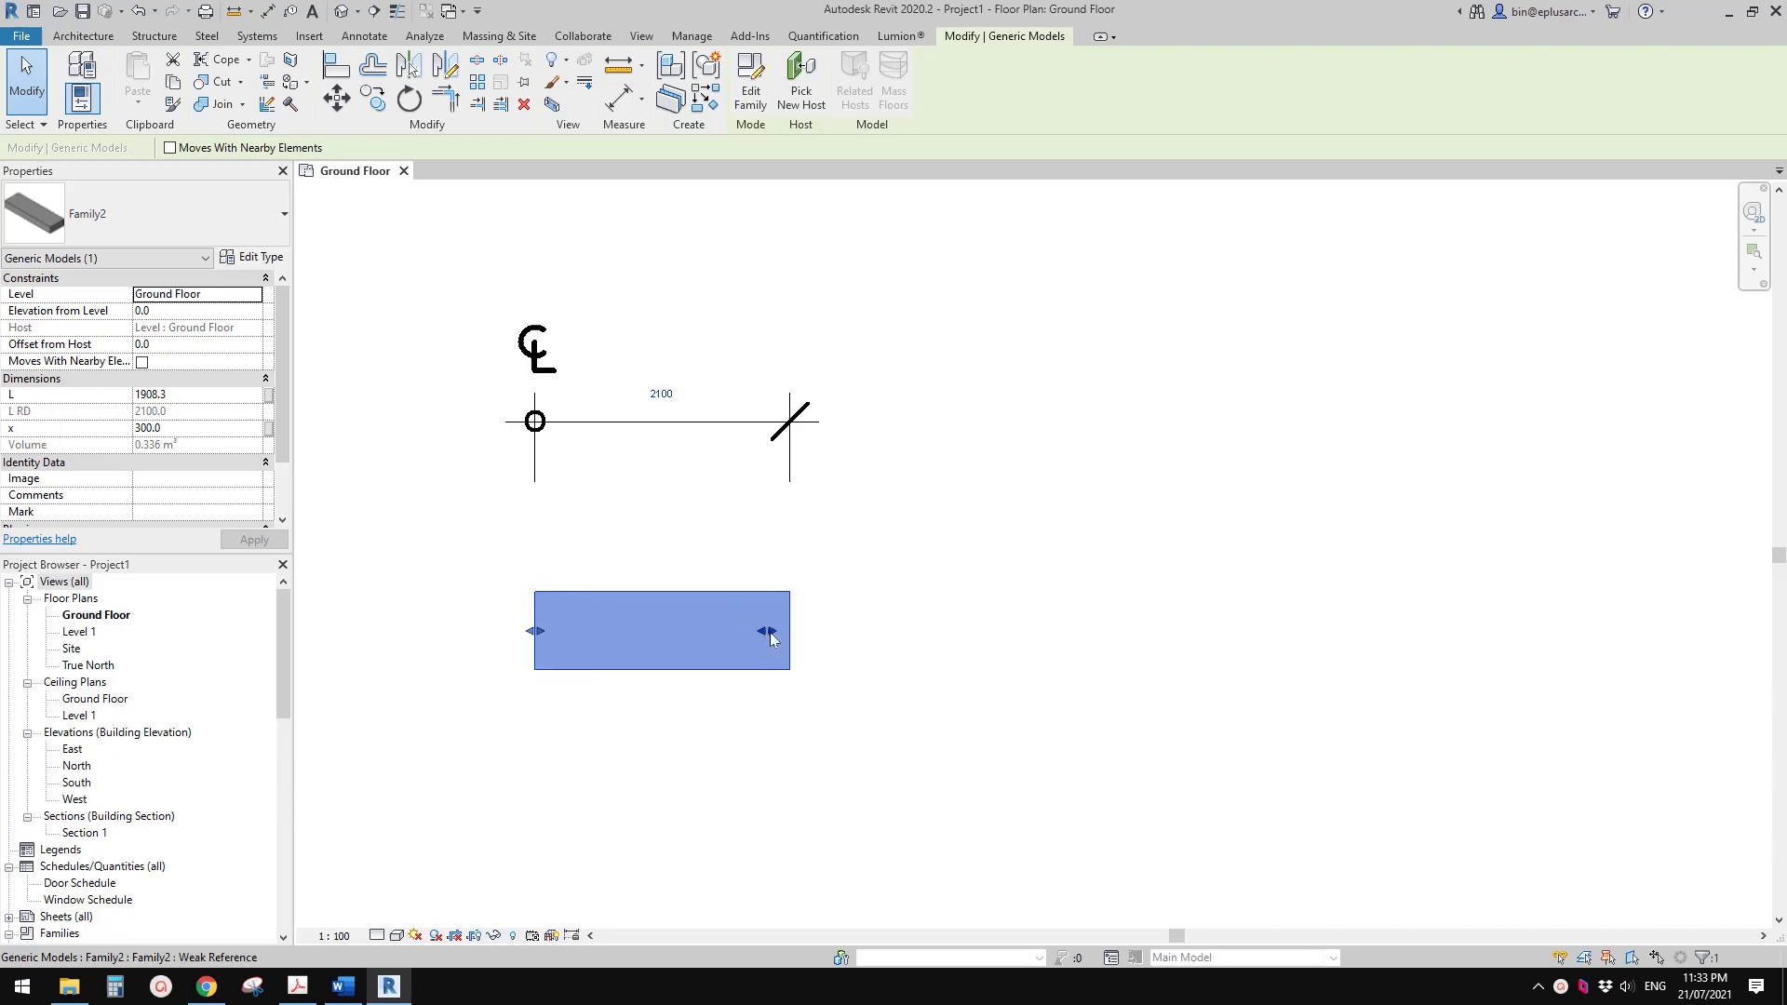
{"action": "mouse_move", "coordinate": [770, 638]}
{"action": "left_mouse_down"}
{"action": "mouse_move", "coordinate": [738, 638]}
{"action": "mouse_move", "coordinate": [922, 638]}
{"action": "mouse_move", "coordinate": [730, 636]}
{"action": "mouse_move", "coordinate": [1017, 626]}
{"action": "mouse_move", "coordinate": [797, 640]}
{"action": "left_mouse_up"}
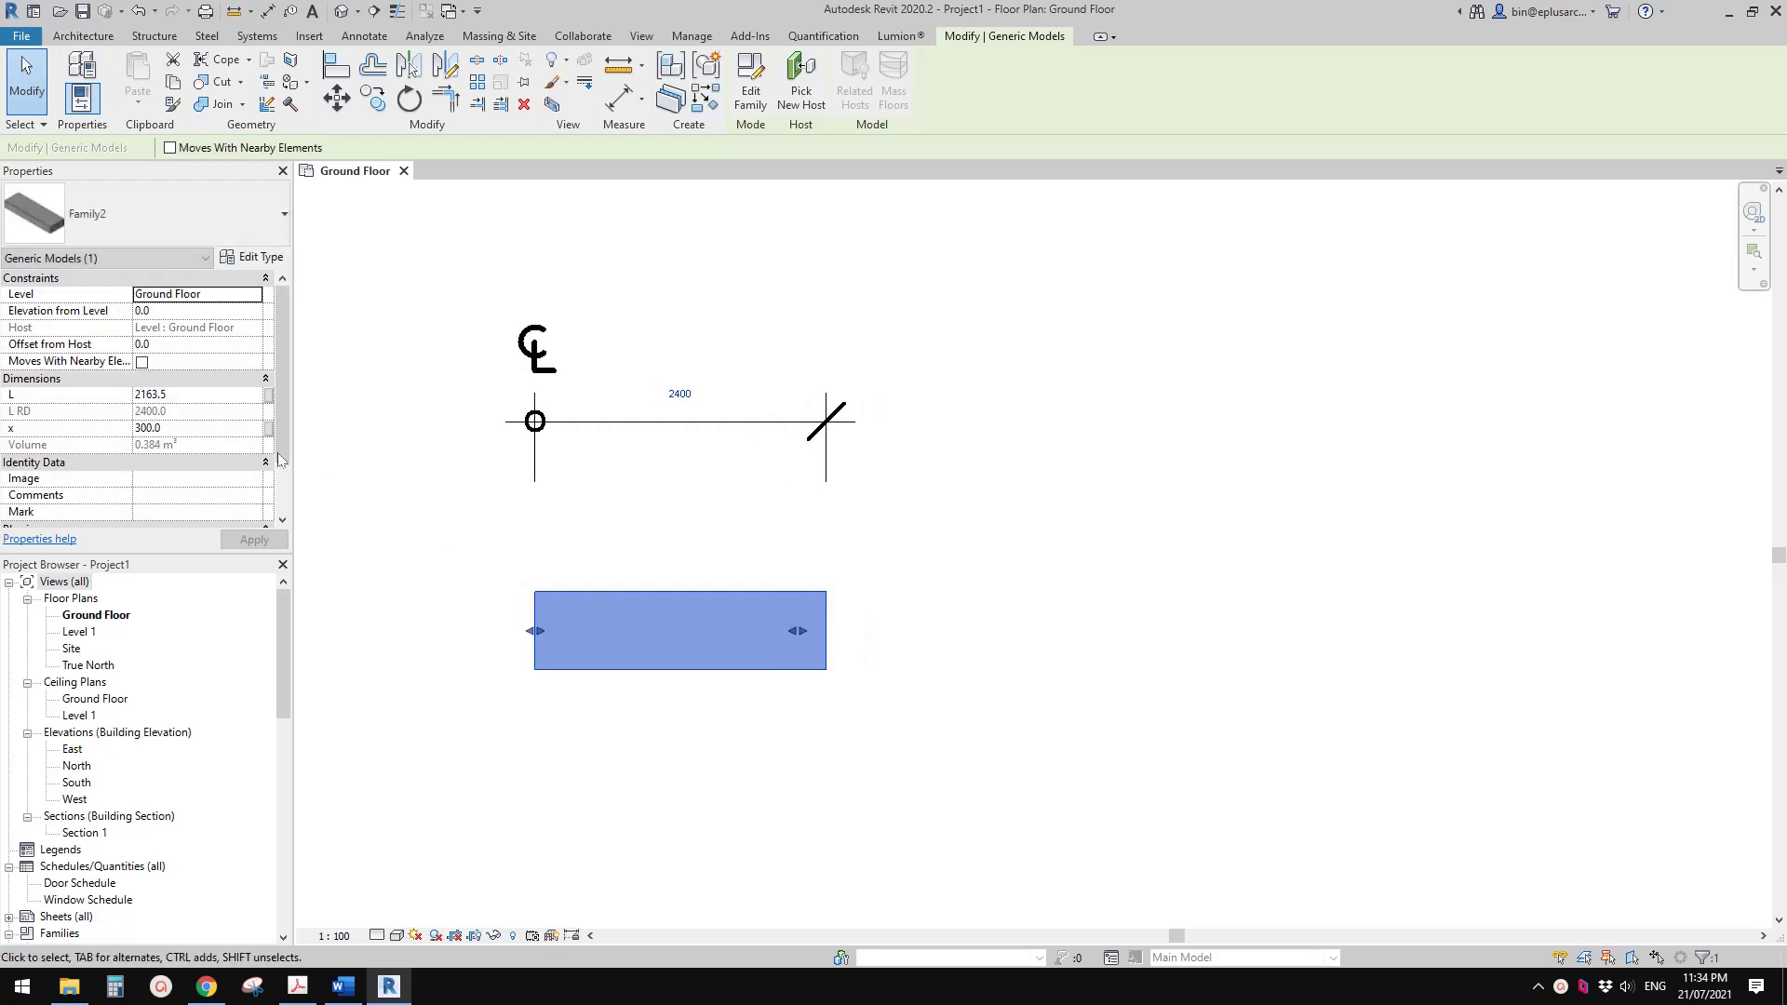
- Set the generic model's x parameter to 100 and deselect the model
{"action": "left_click", "coordinate": [199, 428]}
{"action": "type", "text": "10"}
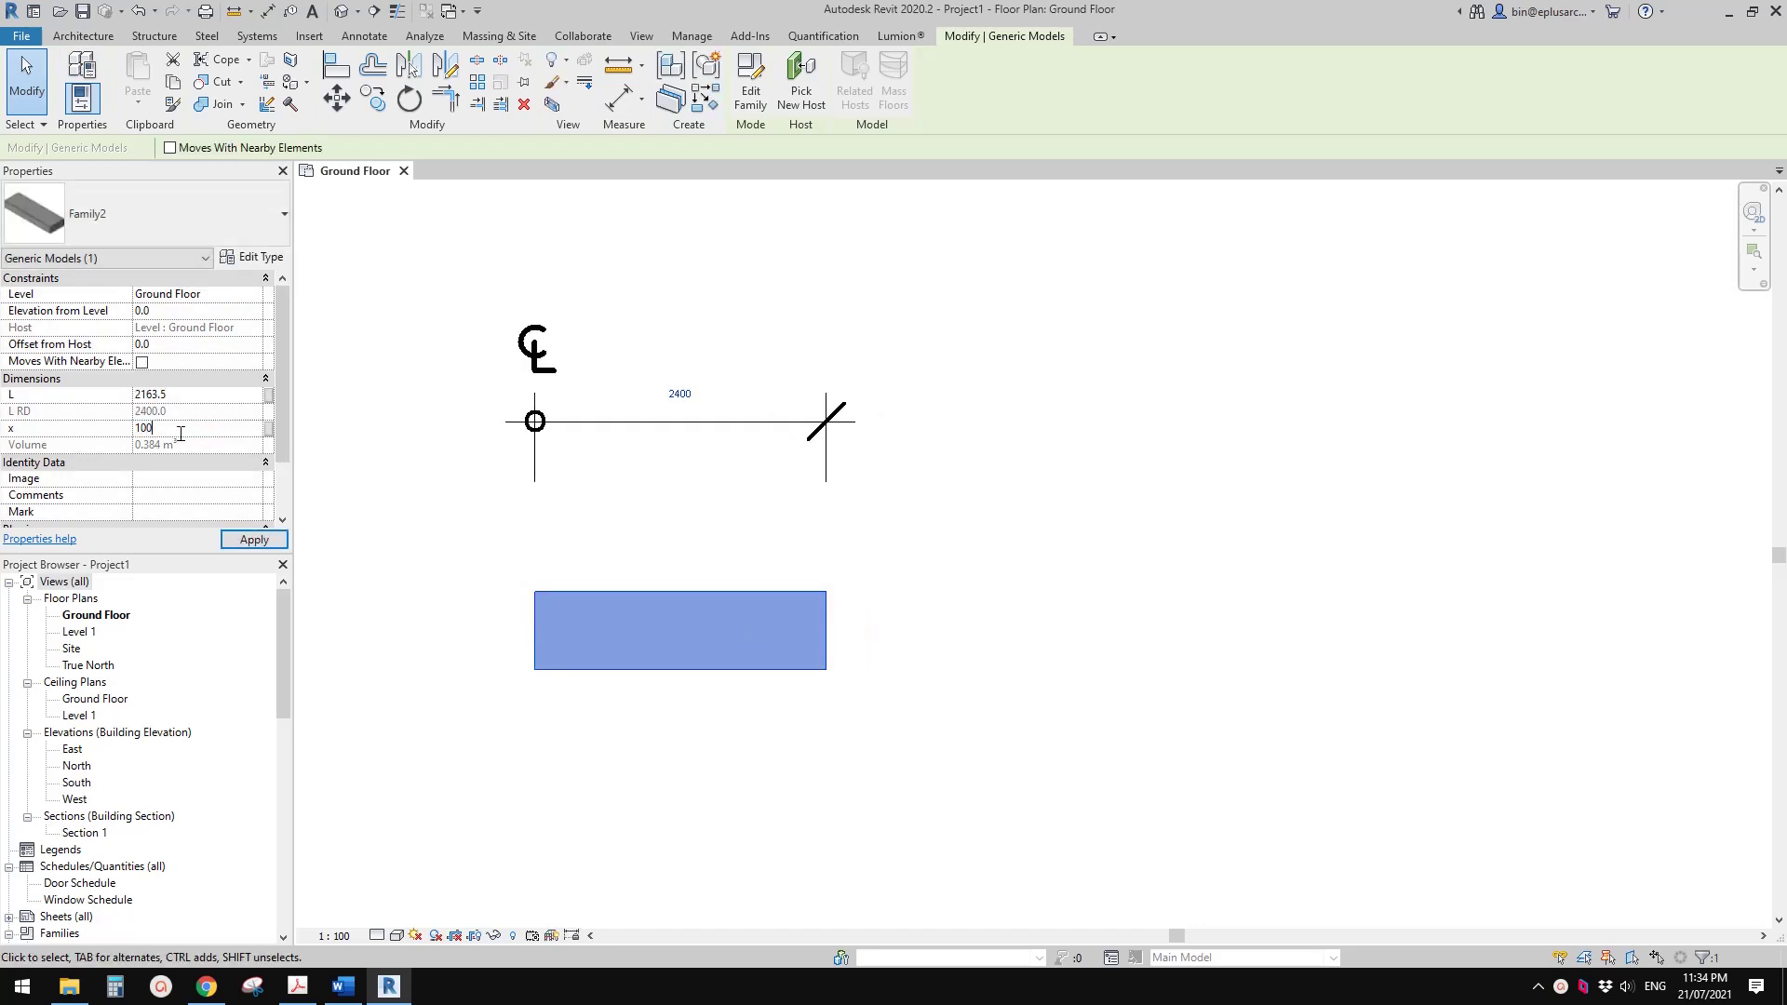
{"action": "type", "text": "0"}
{"action": "left_click", "coordinate": [354, 388]}
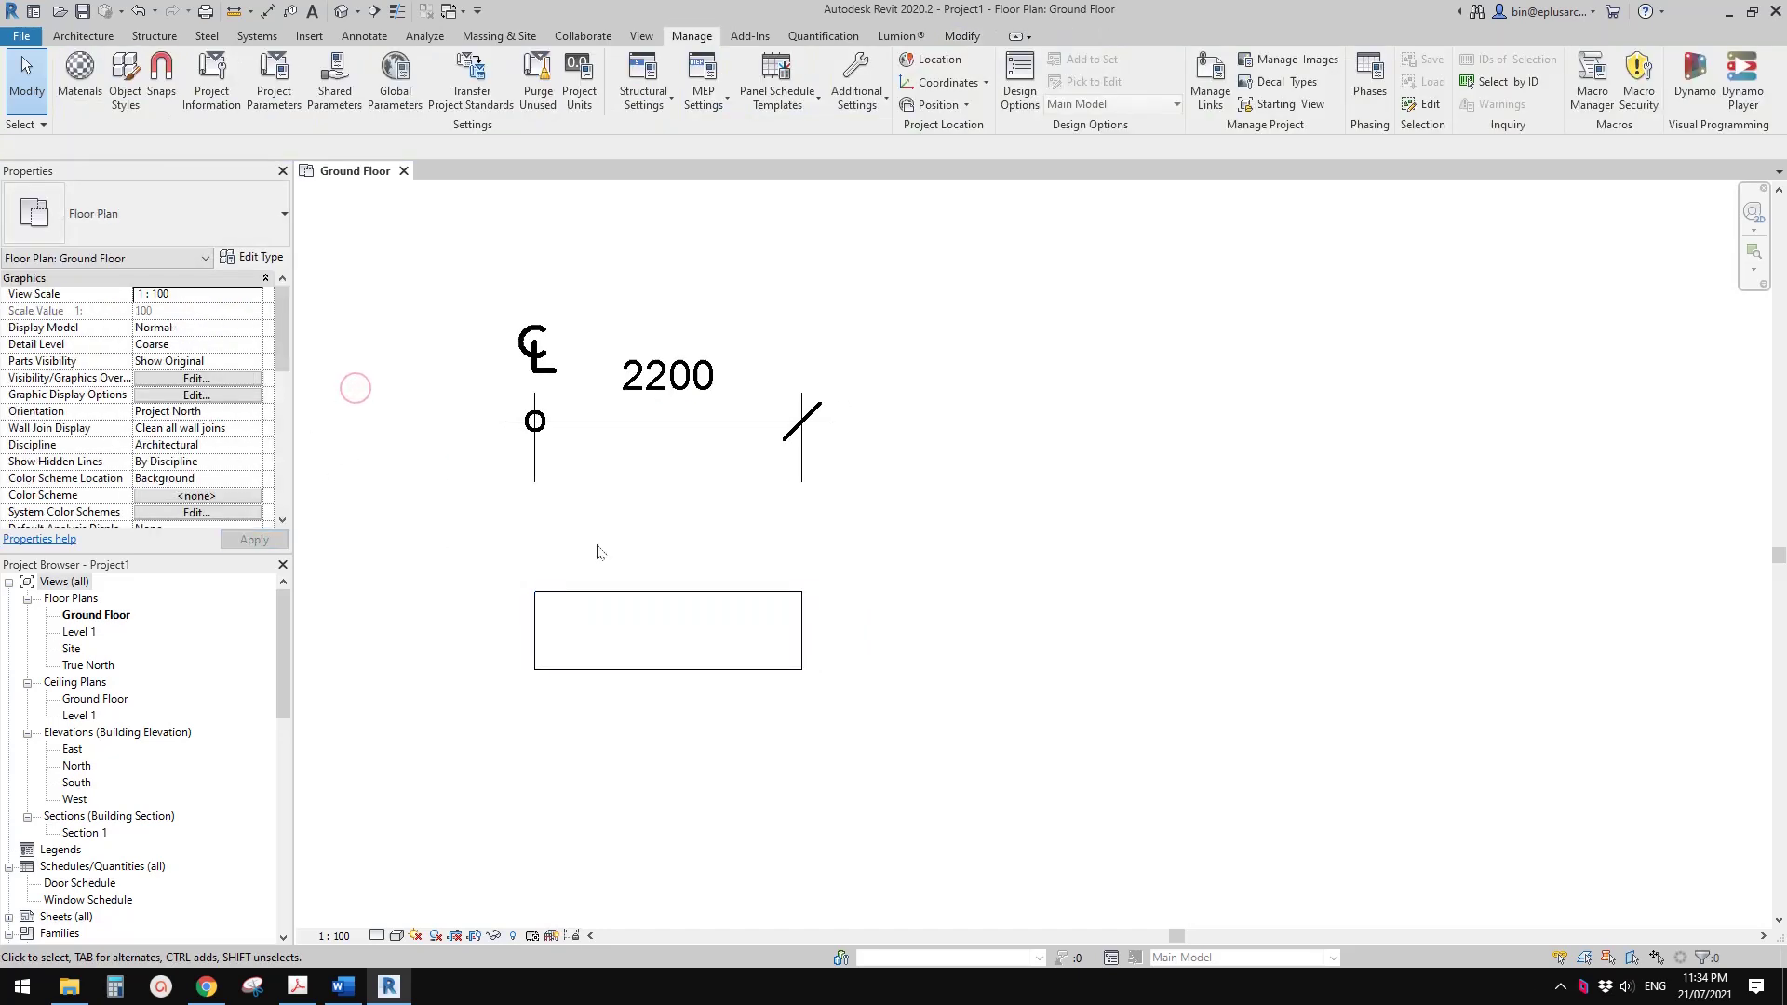
- Shorten the generic model to an L of about 1711 mm and set its x parameter to 50
{"action": "left_click", "coordinate": [630, 589]}
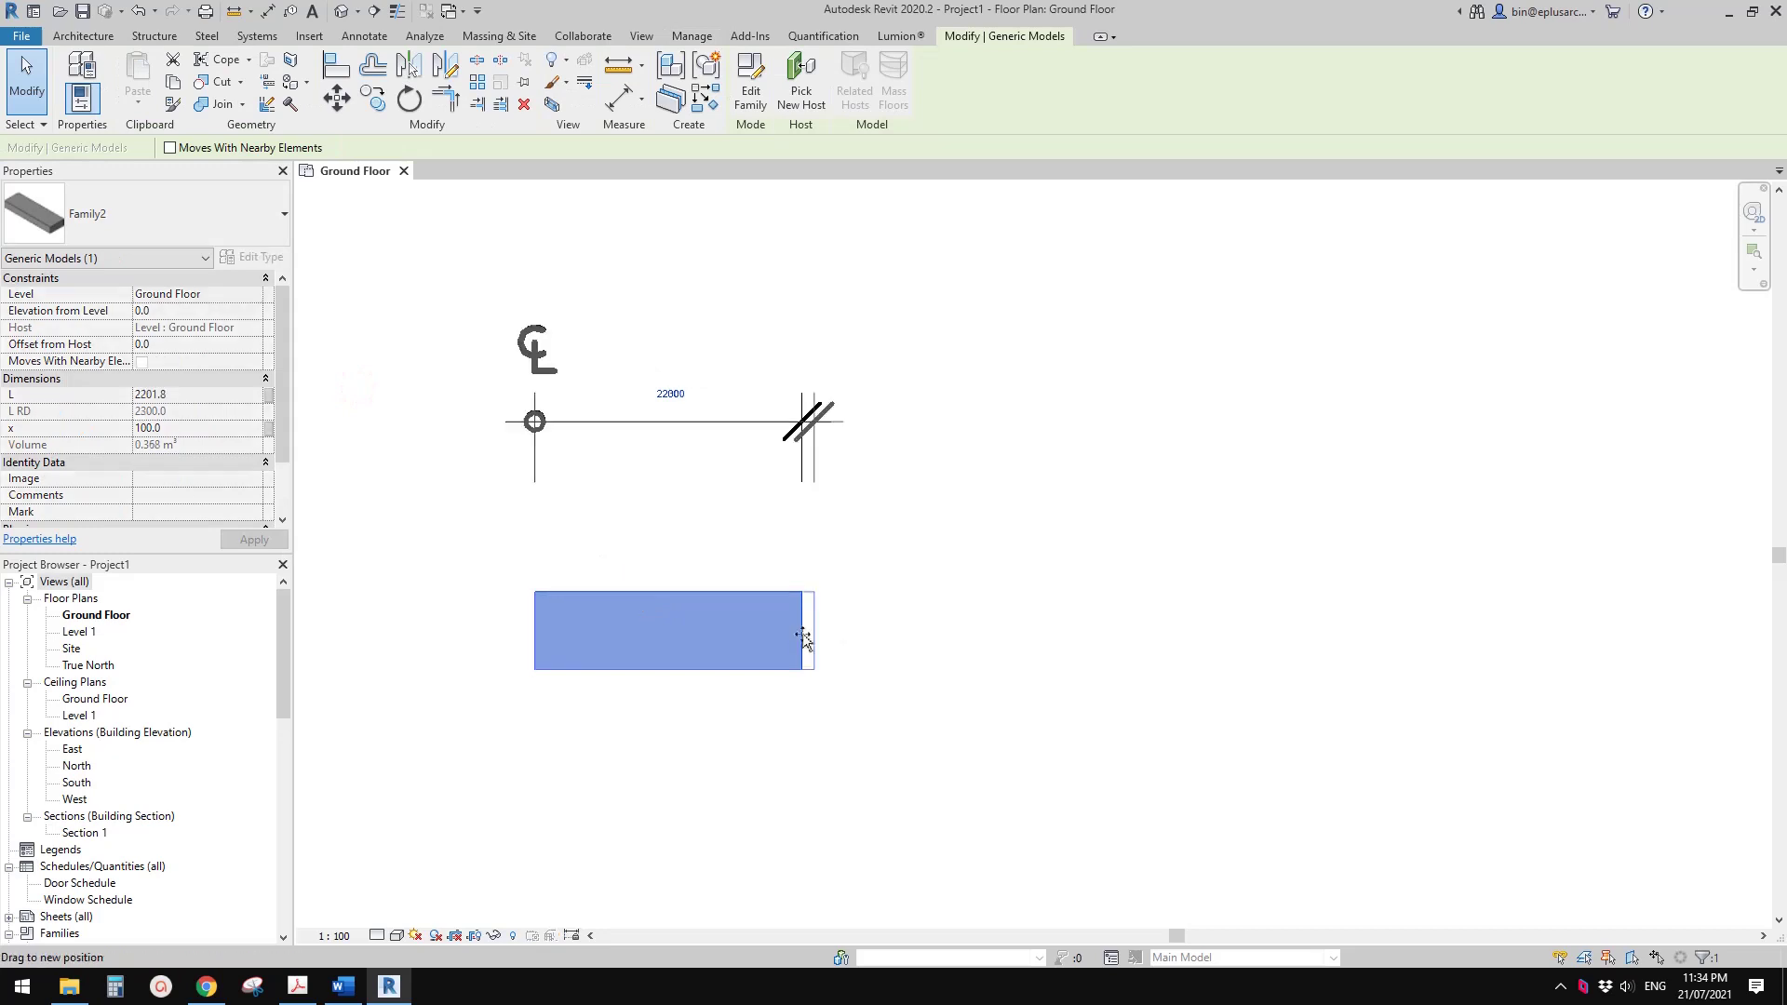
{"action": "left_click_drag", "start_coordinate": [798, 631], "coordinate": [750, 640]}
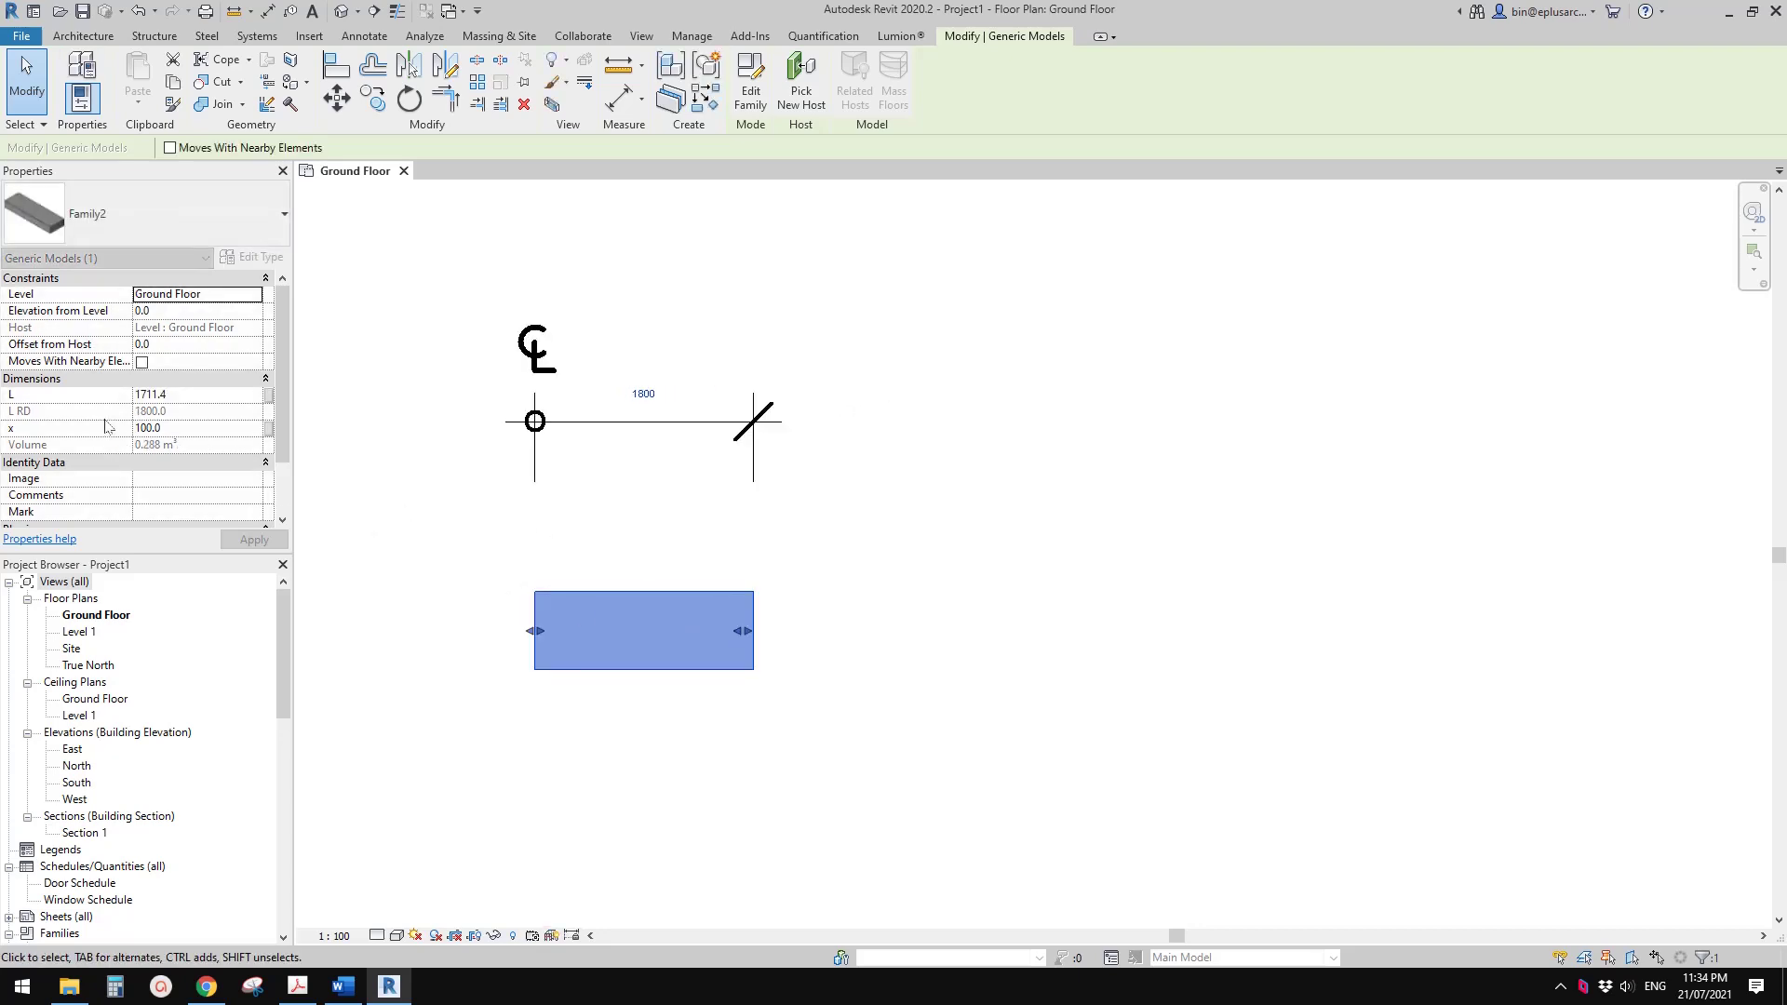
{"action": "left_click", "coordinate": [186, 427]}
{"action": "type", "text": "50"}
{"action": "key", "text": "Return"}
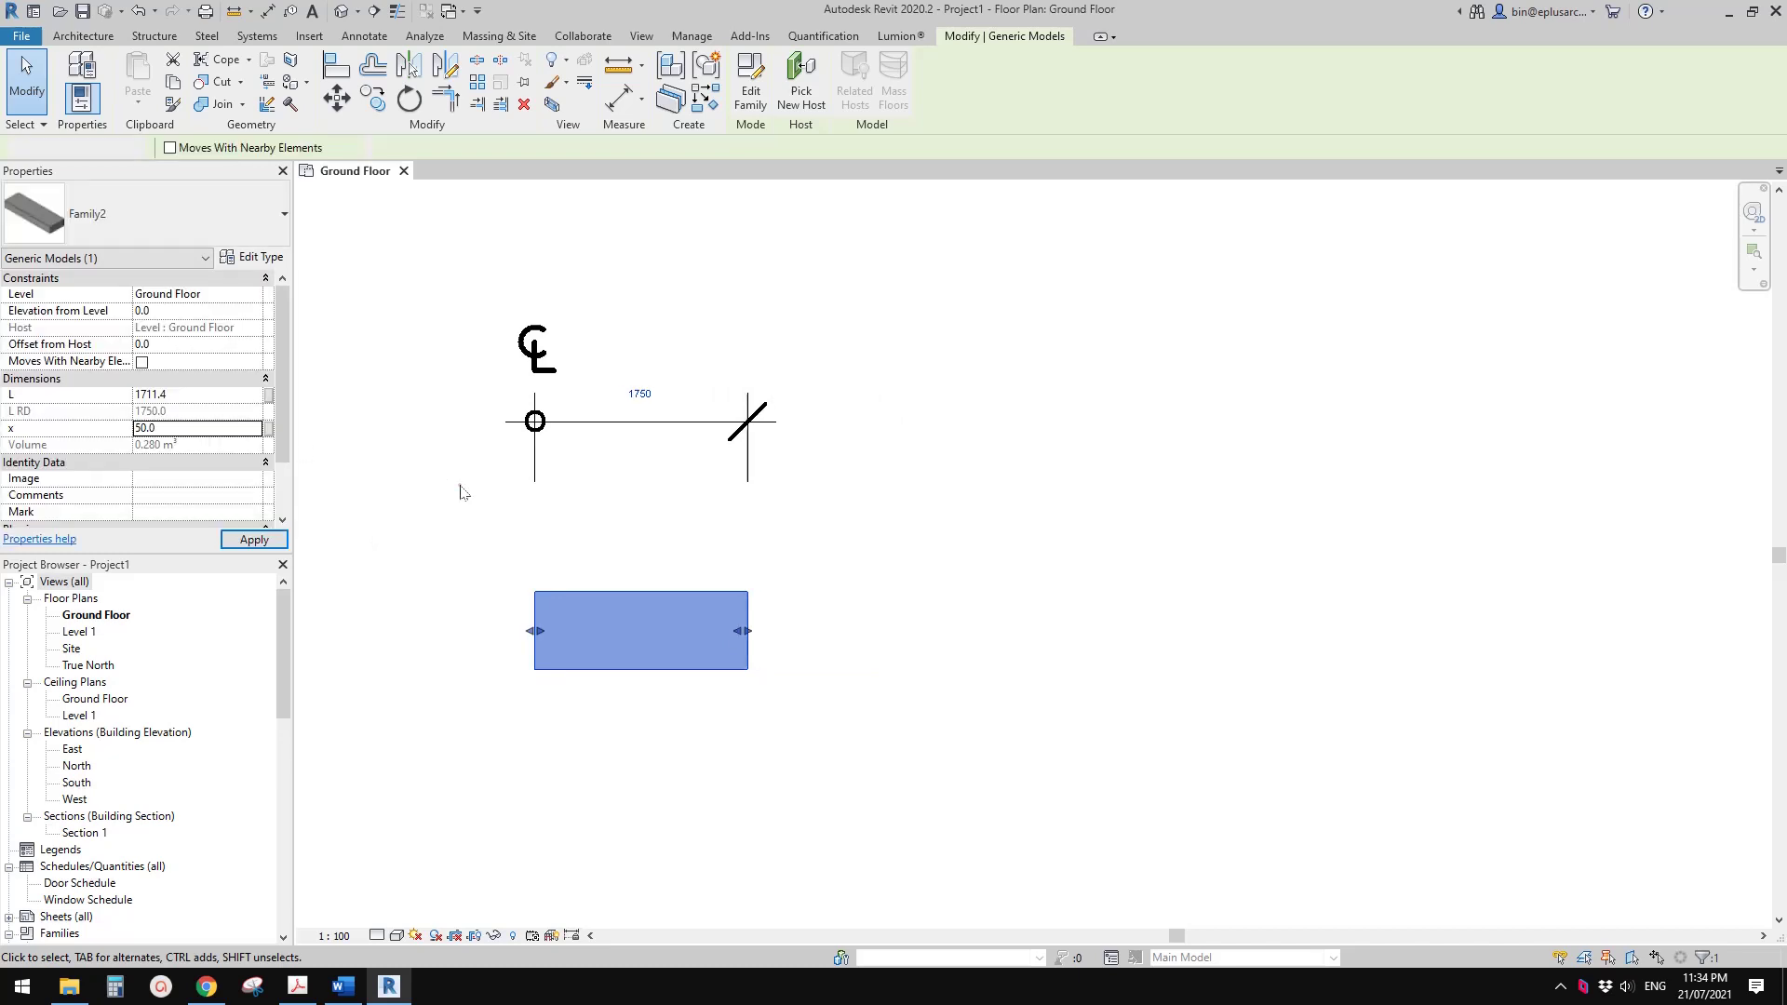
{"action": "left_click", "coordinate": [459, 485]}
- Stretch the generic model's right end outward until its dimension shows about 2450 mm, and deselect it
{"action": "left_click", "coordinate": [746, 634]}
{"action": "left_click_drag", "start_coordinate": [746, 634], "coordinate": [831, 629]}
{"action": "left_click", "coordinate": [876, 704]}
{"action": "scroll", "coordinate": [634, 570], "scroll_direction": "up", "scroll_amount": 1}
{"action": "middle_click_drag", "start_coordinate": [634, 569], "coordinate": [709, 571]}
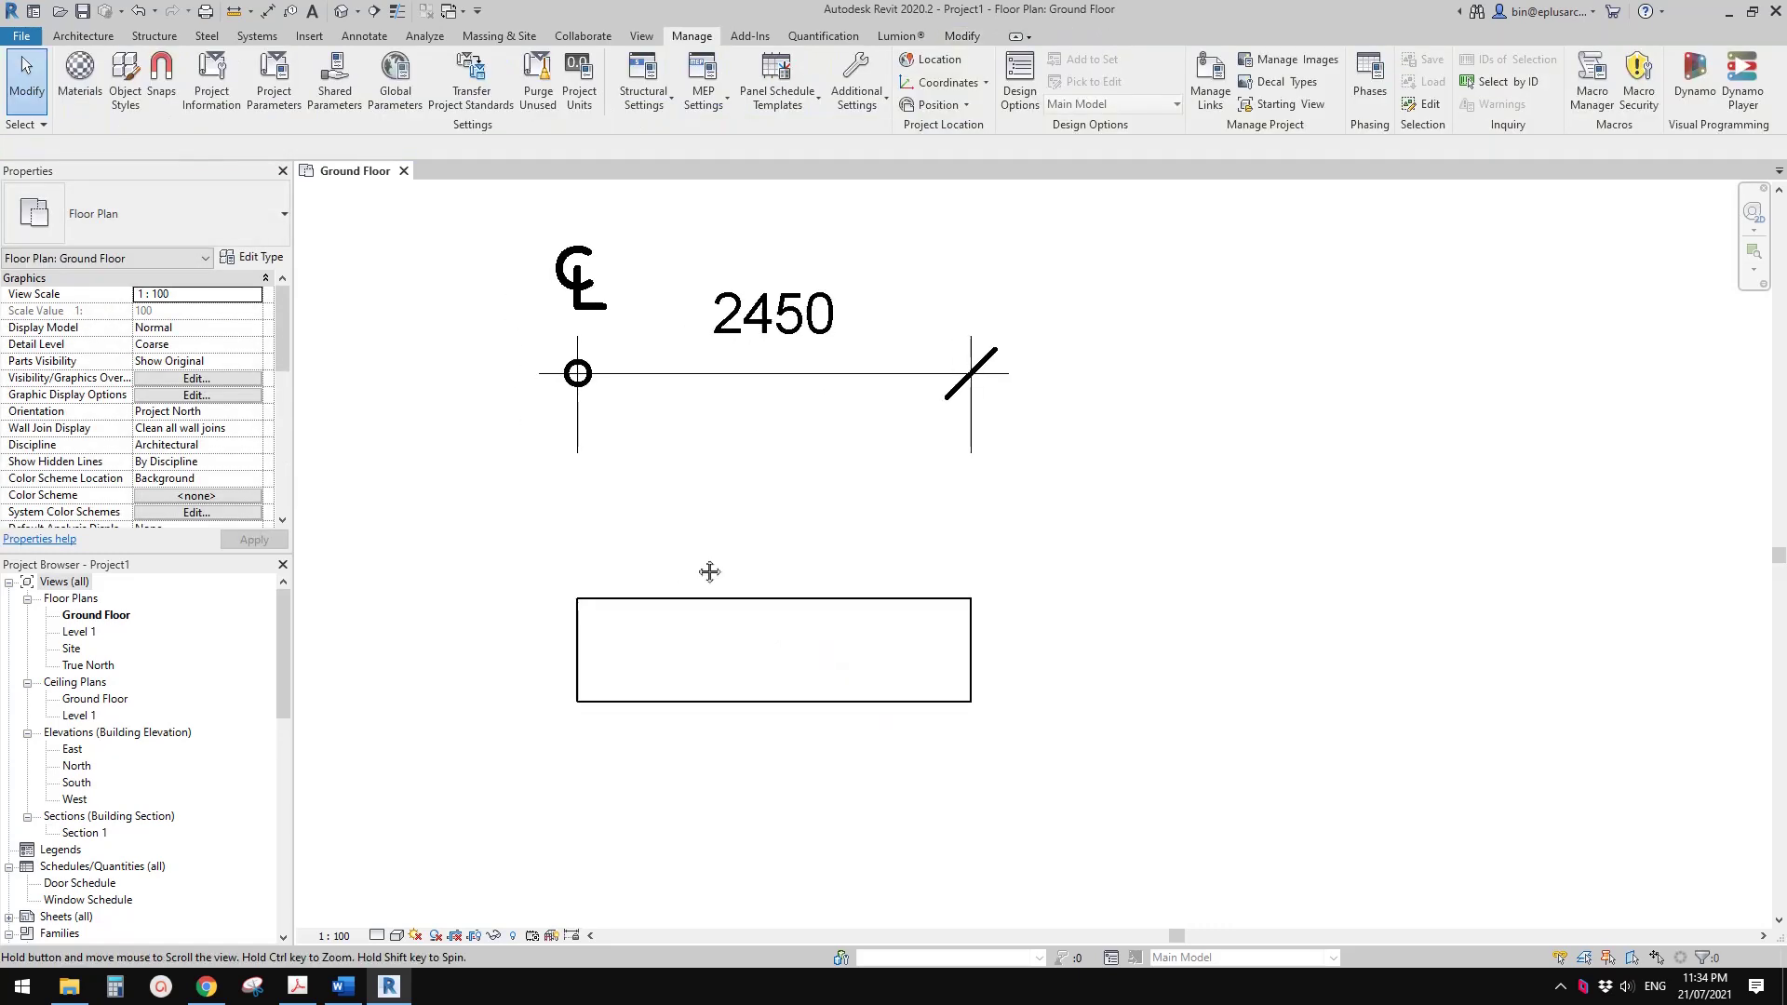
{"action": "scroll", "coordinate": [709, 572], "scroll_direction": "down", "scroll_amount": 1}
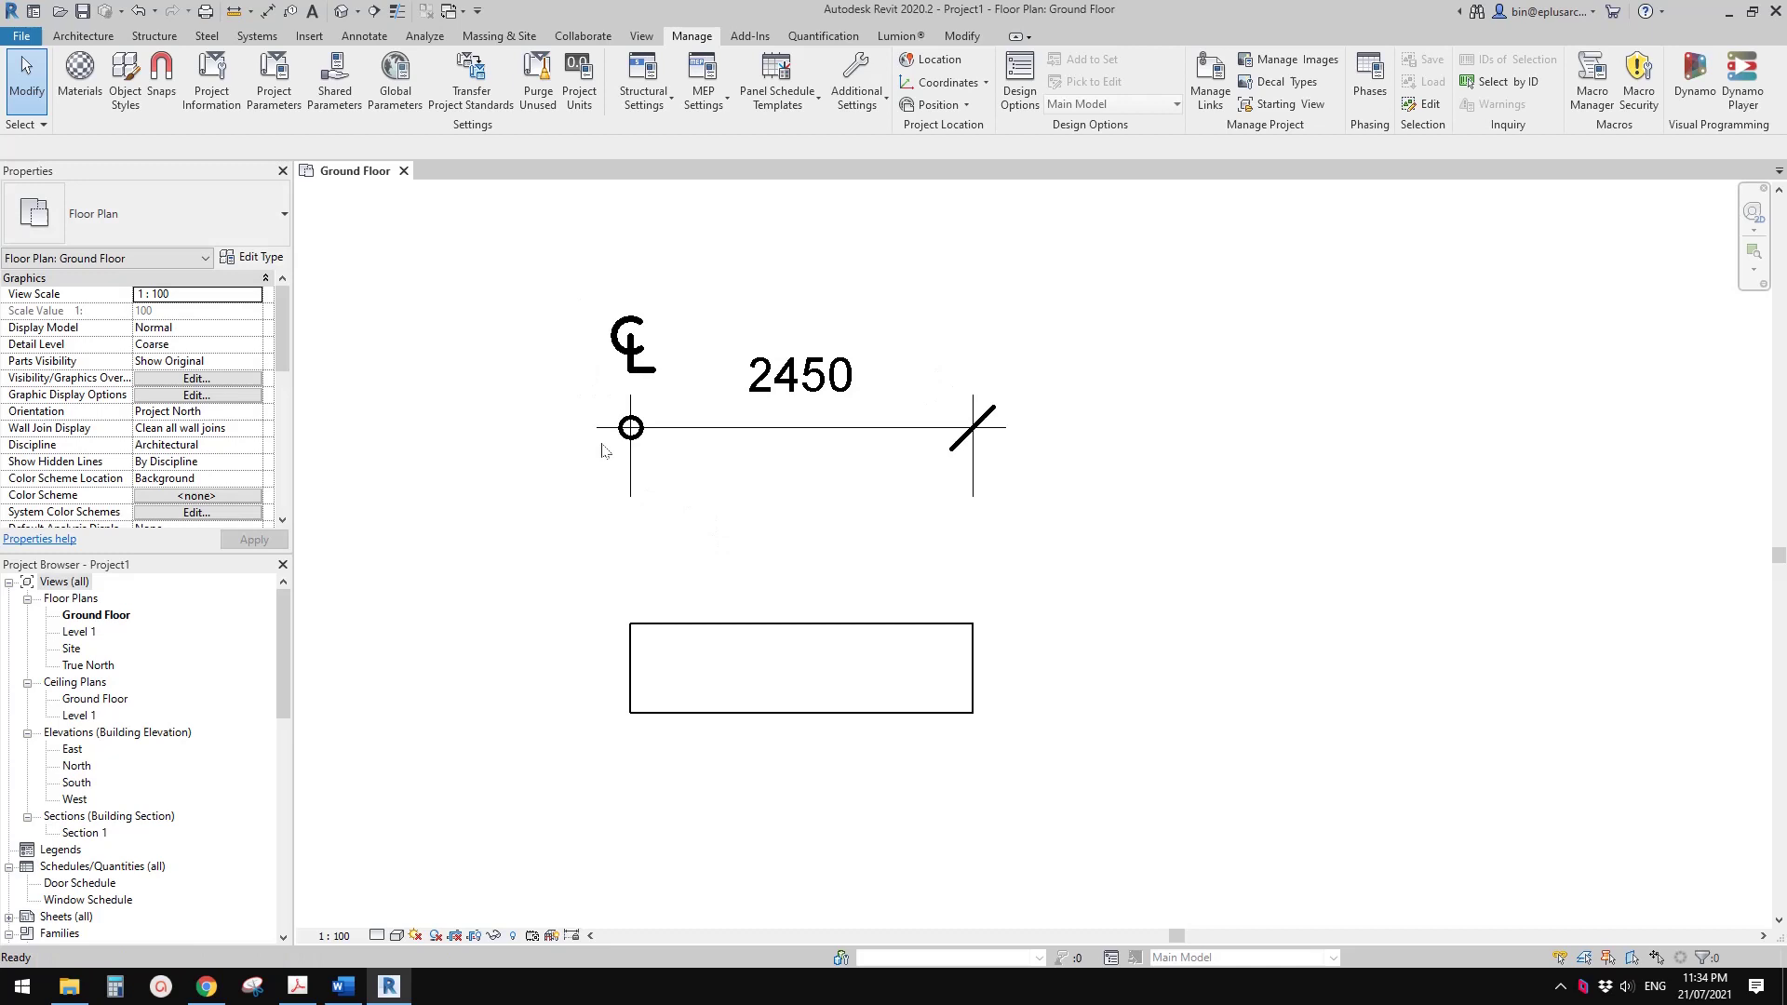
- Close the open project and return to the Revit home page
{"action": "left_click", "coordinate": [404, 170]}
{"action": "left_click", "coordinate": [934, 494]}
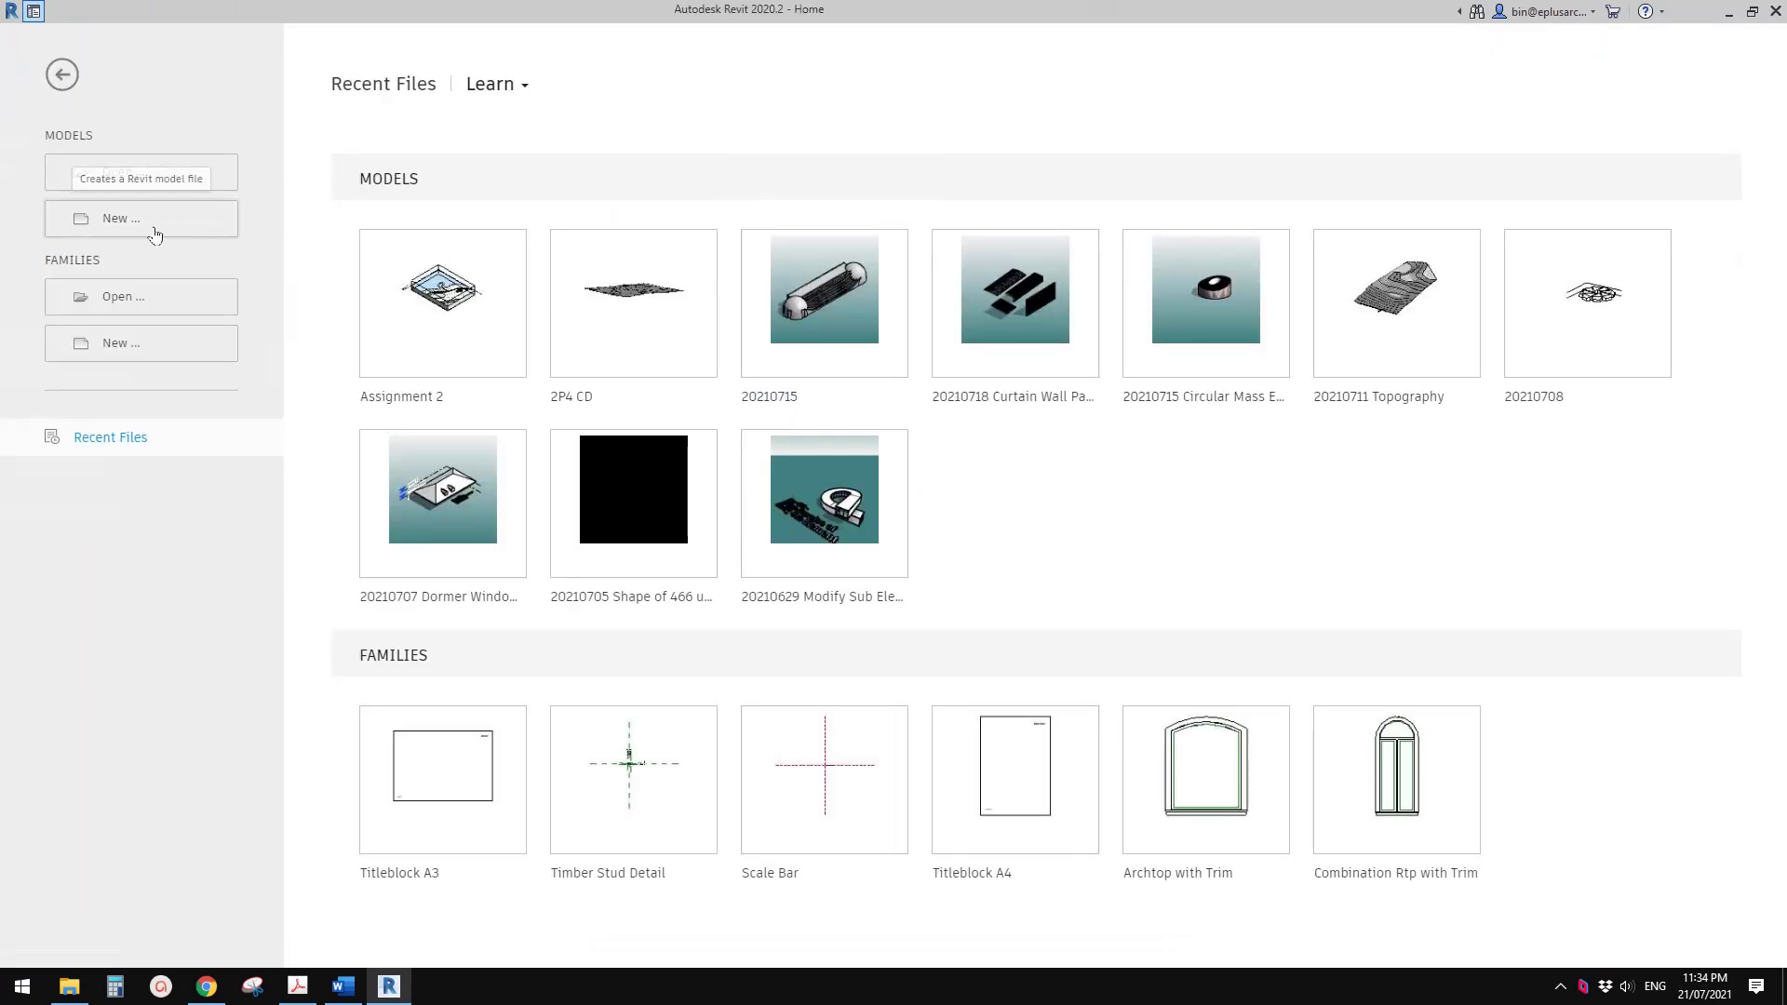
{"action": "left_click", "coordinate": [155, 232]}
{"action": "left_click", "coordinate": [781, 380]}
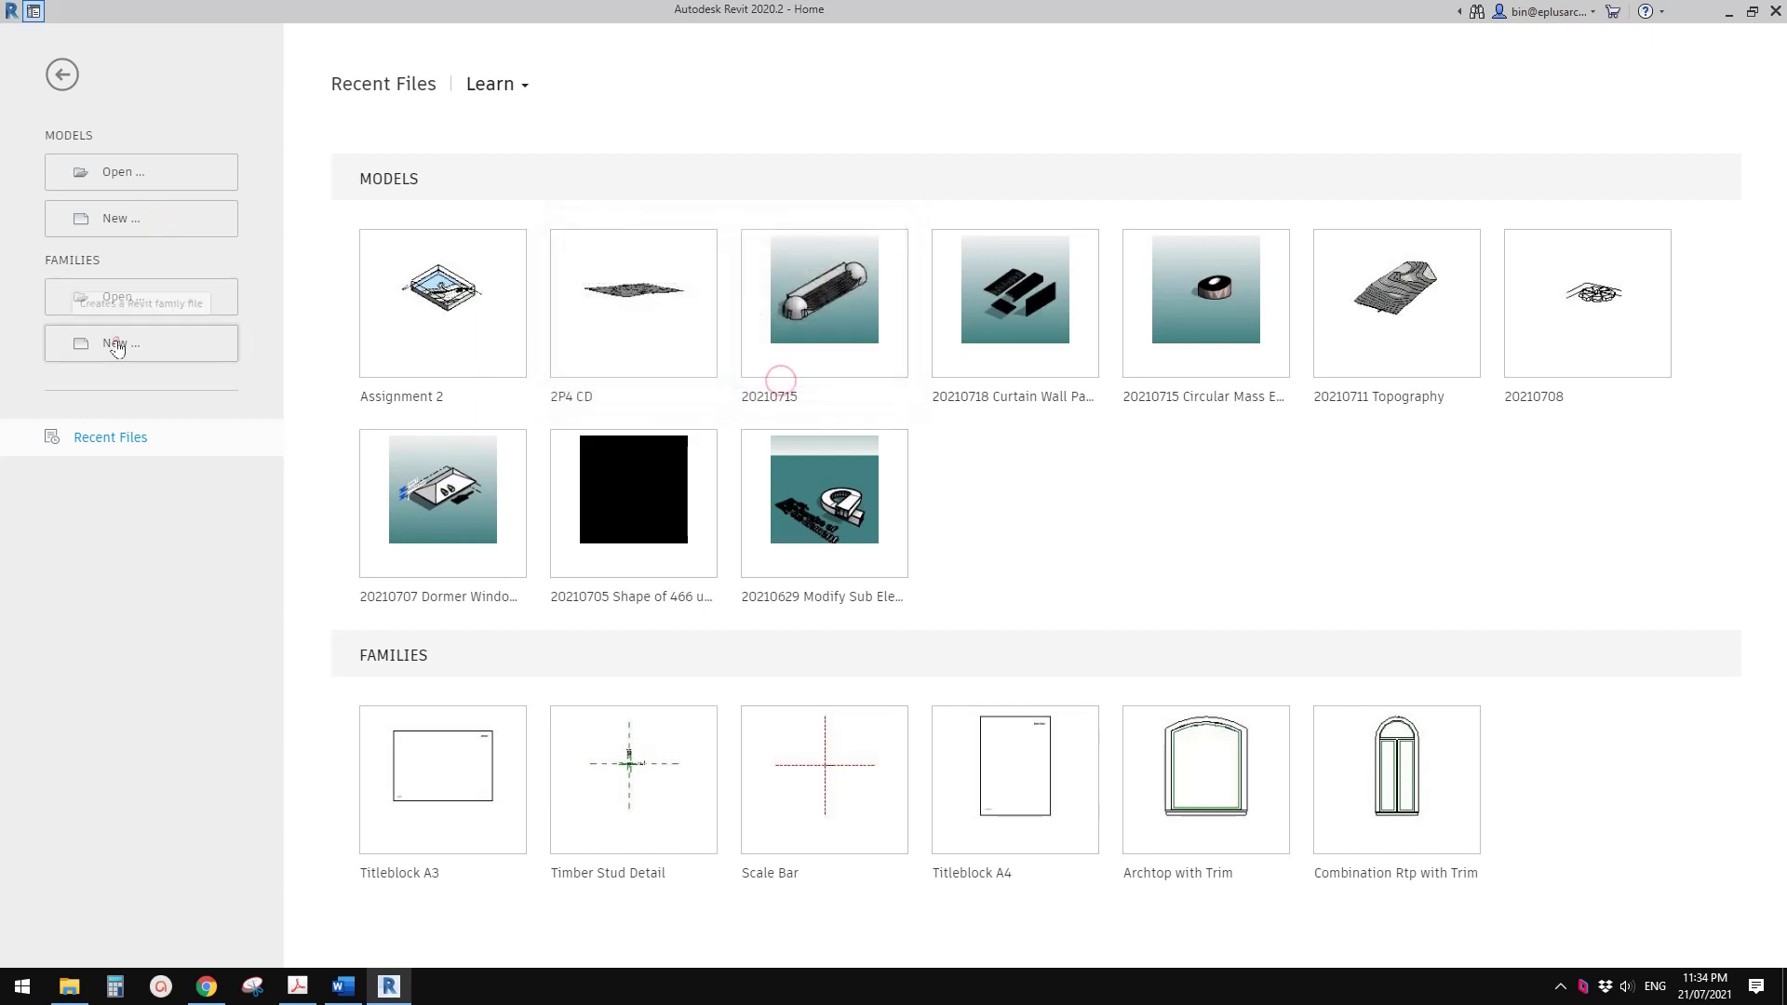
- Create a new family from the Metric Generic Model.rft template
{"action": "left_click", "coordinate": [116, 344]}
{"action": "scroll", "coordinate": [670, 549], "scroll_direction": "down", "scroll_amount": 6}
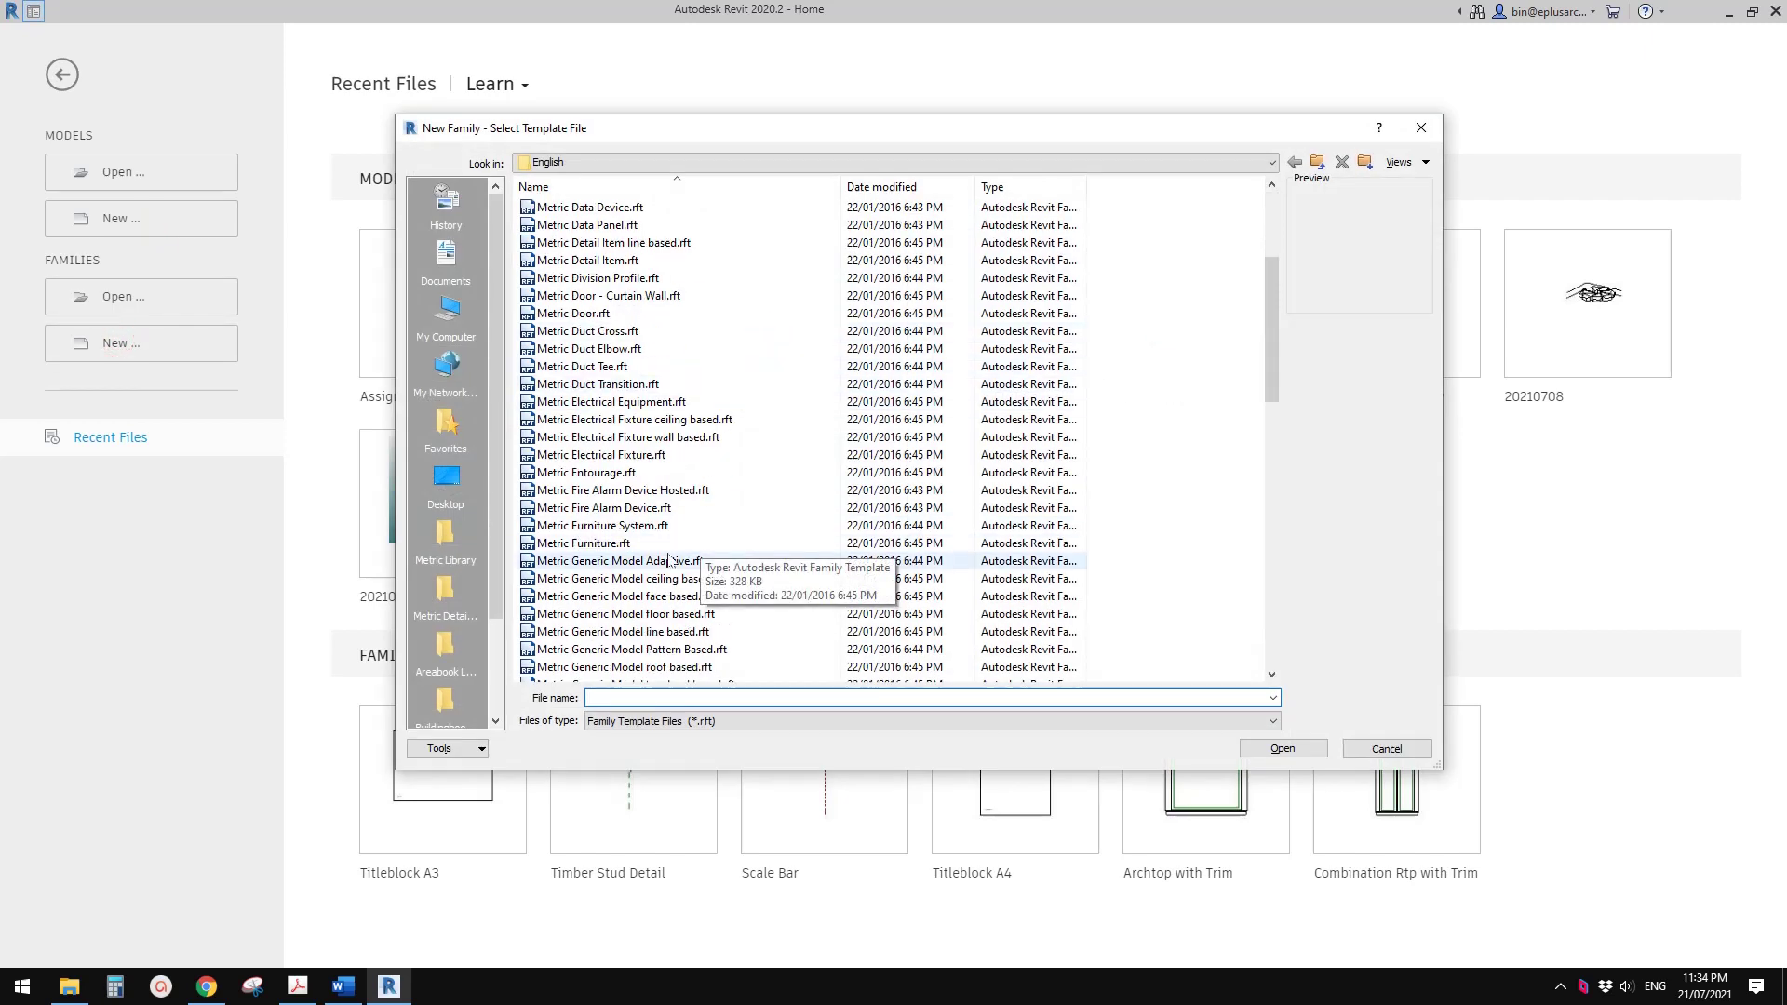
{"action": "scroll", "coordinate": [668, 560], "scroll_direction": "down", "scroll_amount": 3}
{"action": "left_click", "coordinate": [633, 560]}
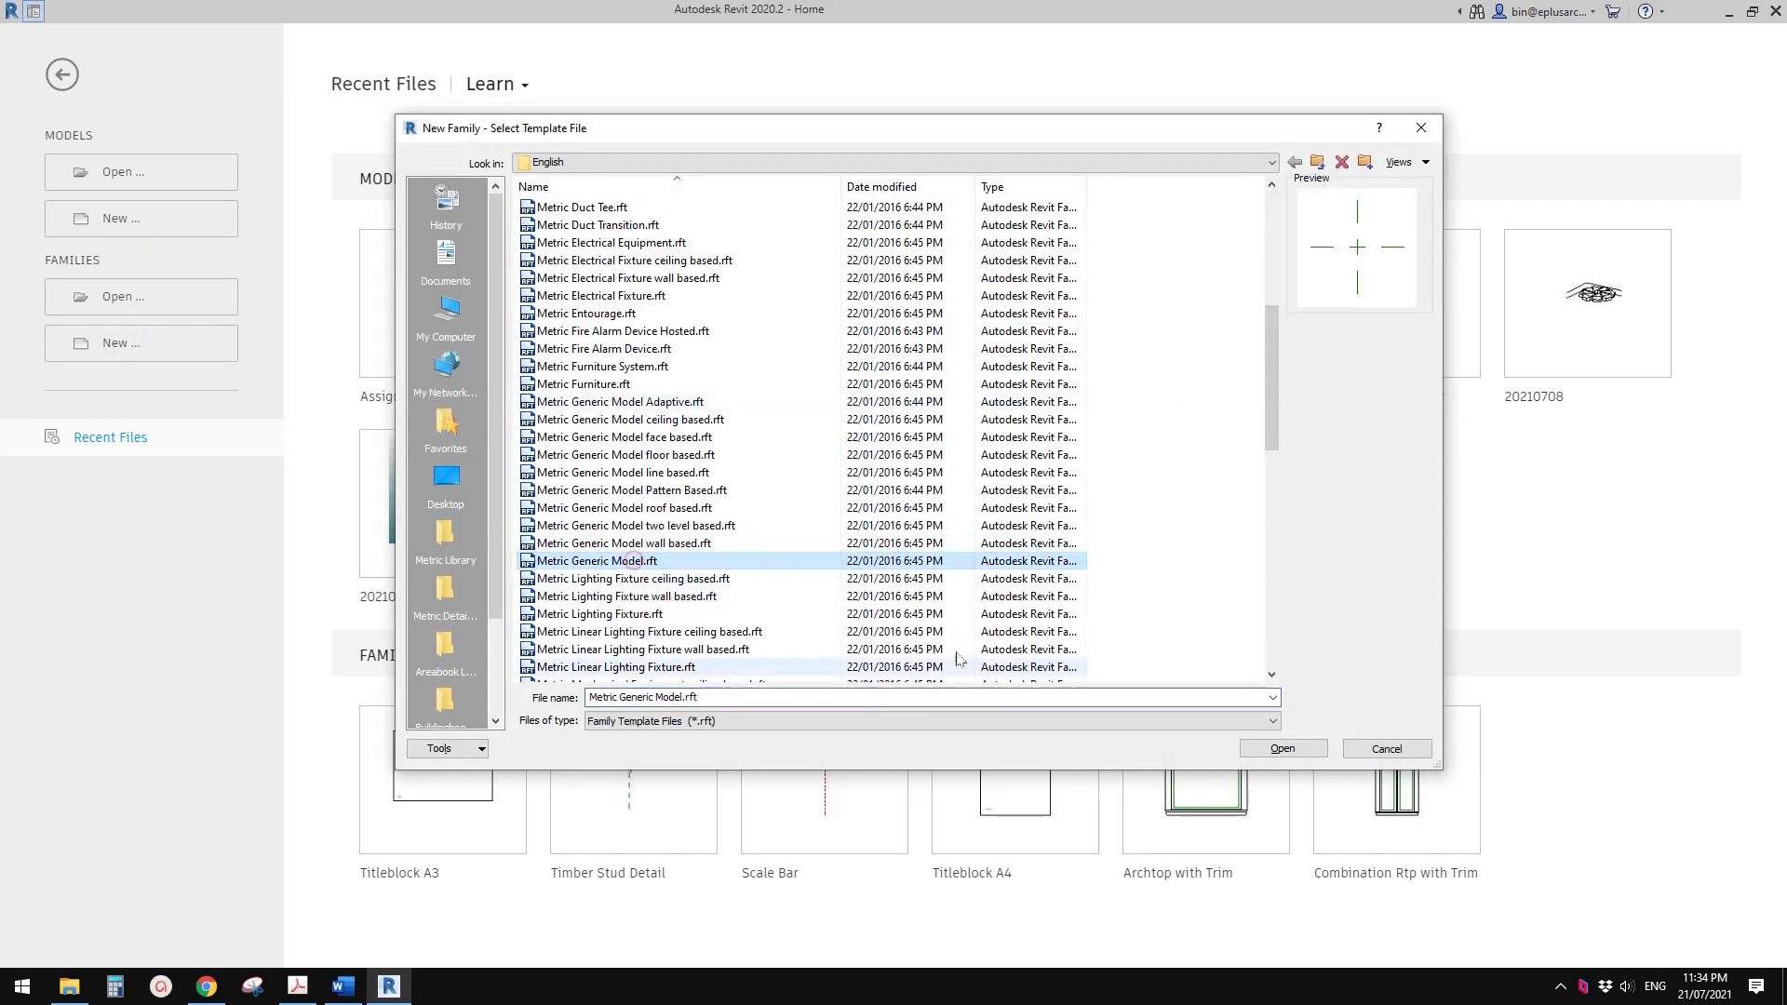
{"action": "left_click", "coordinate": [1283, 749]}
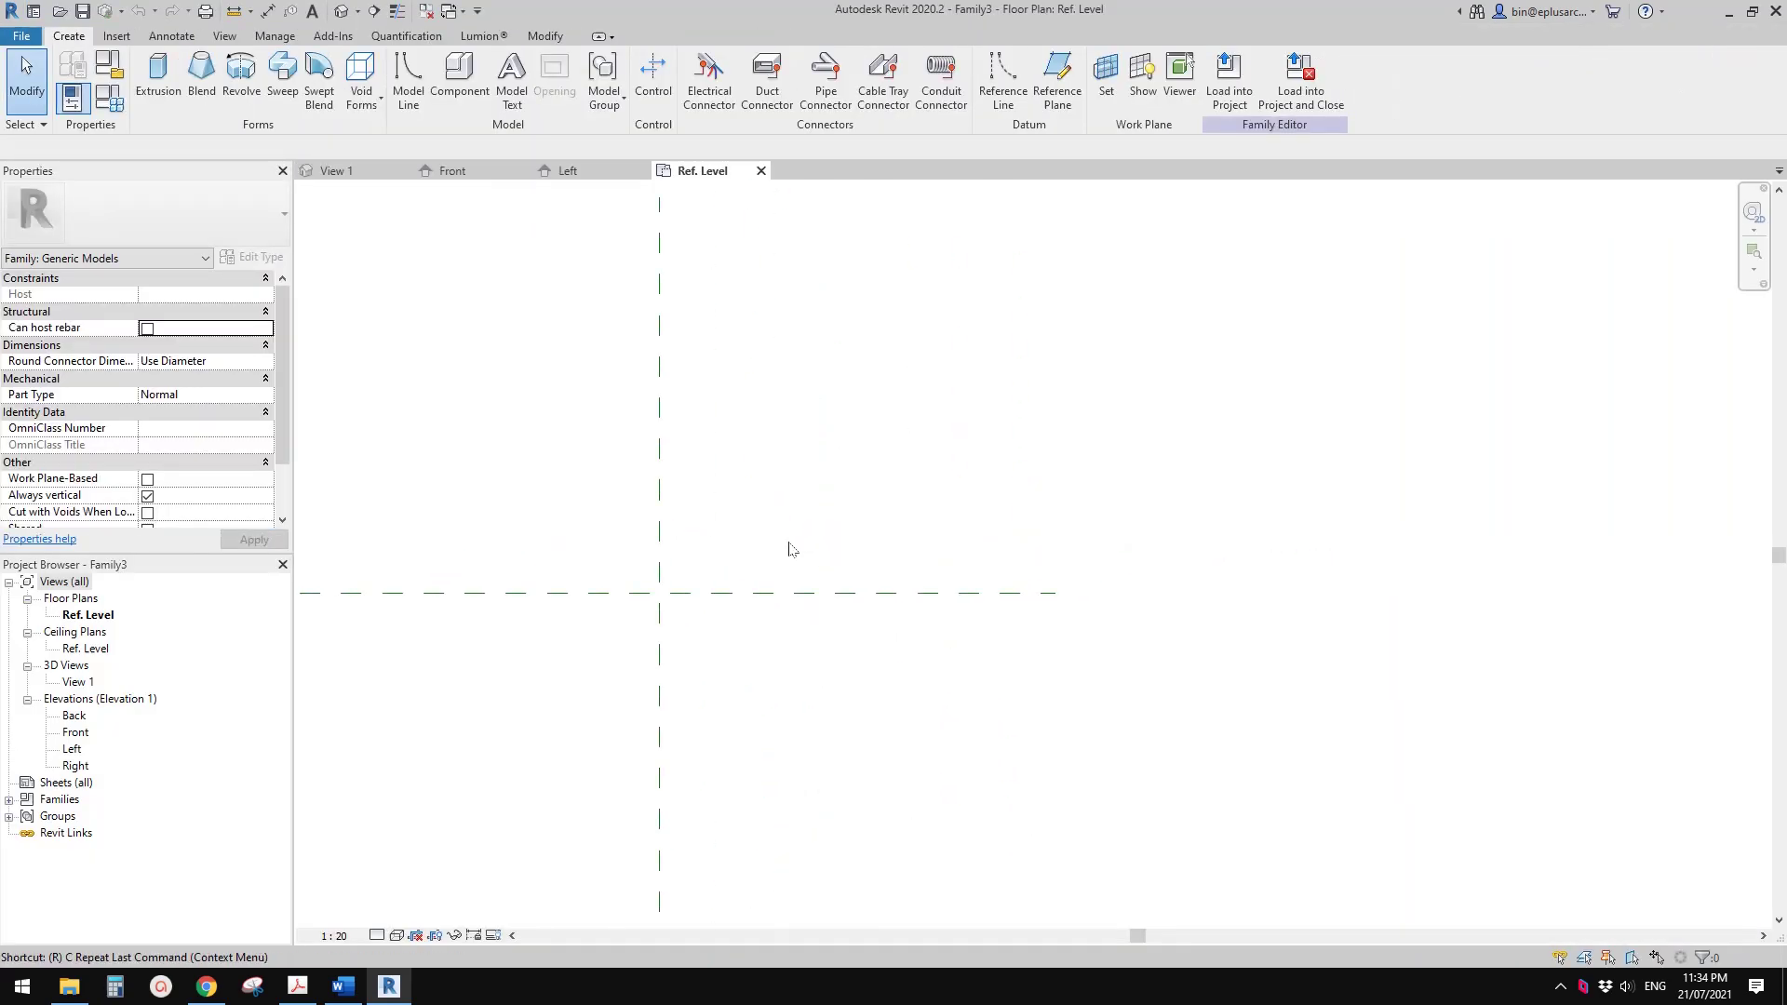
- Draw a vertical reference plane about 1475 mm to the right of the centre reference plane
{"action": "key", "text": "r"}
{"action": "key", "text": "p"}
{"action": "left_click", "coordinate": [950, 766]}
{"action": "left_click", "coordinate": [950, 336]}
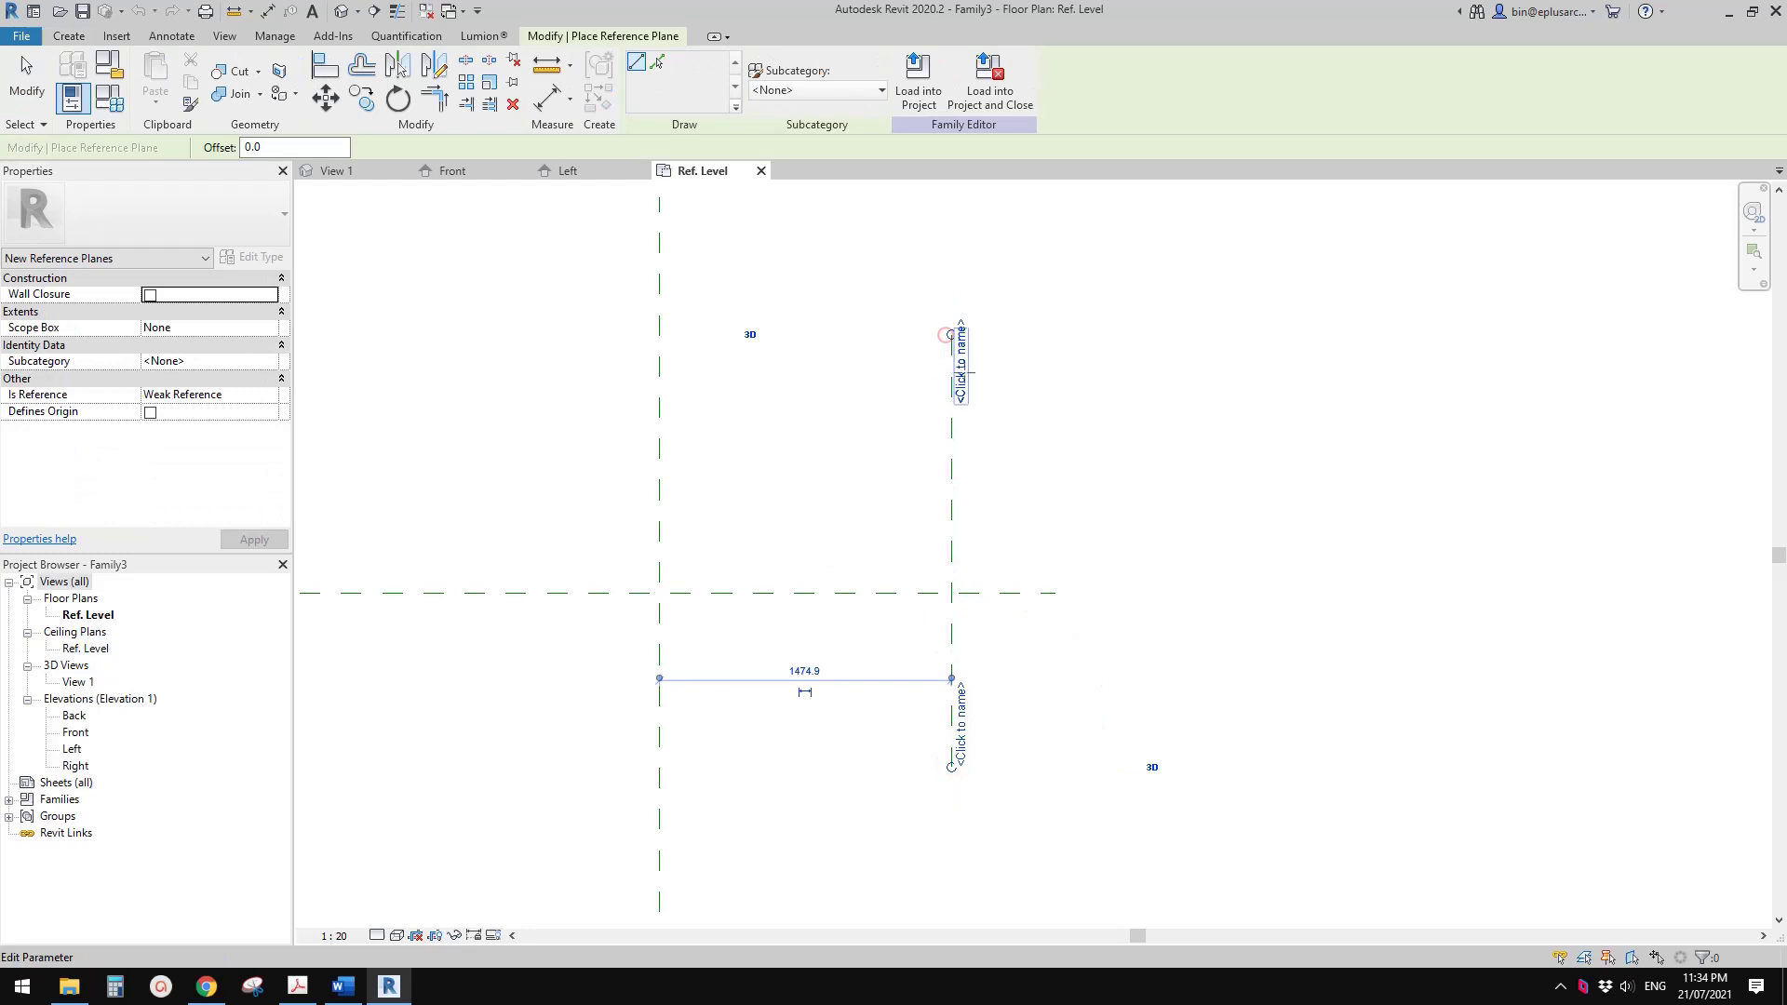
{"action": "key", "text": "Escape"}
- Add an aligned dimension between the new reference plane and the centre (left/right) reference plane
{"action": "middle_click_drag", "start_coordinate": [932, 541], "coordinate": [900, 564]}
{"action": "key", "text": "d"}
{"action": "key", "text": "i"}
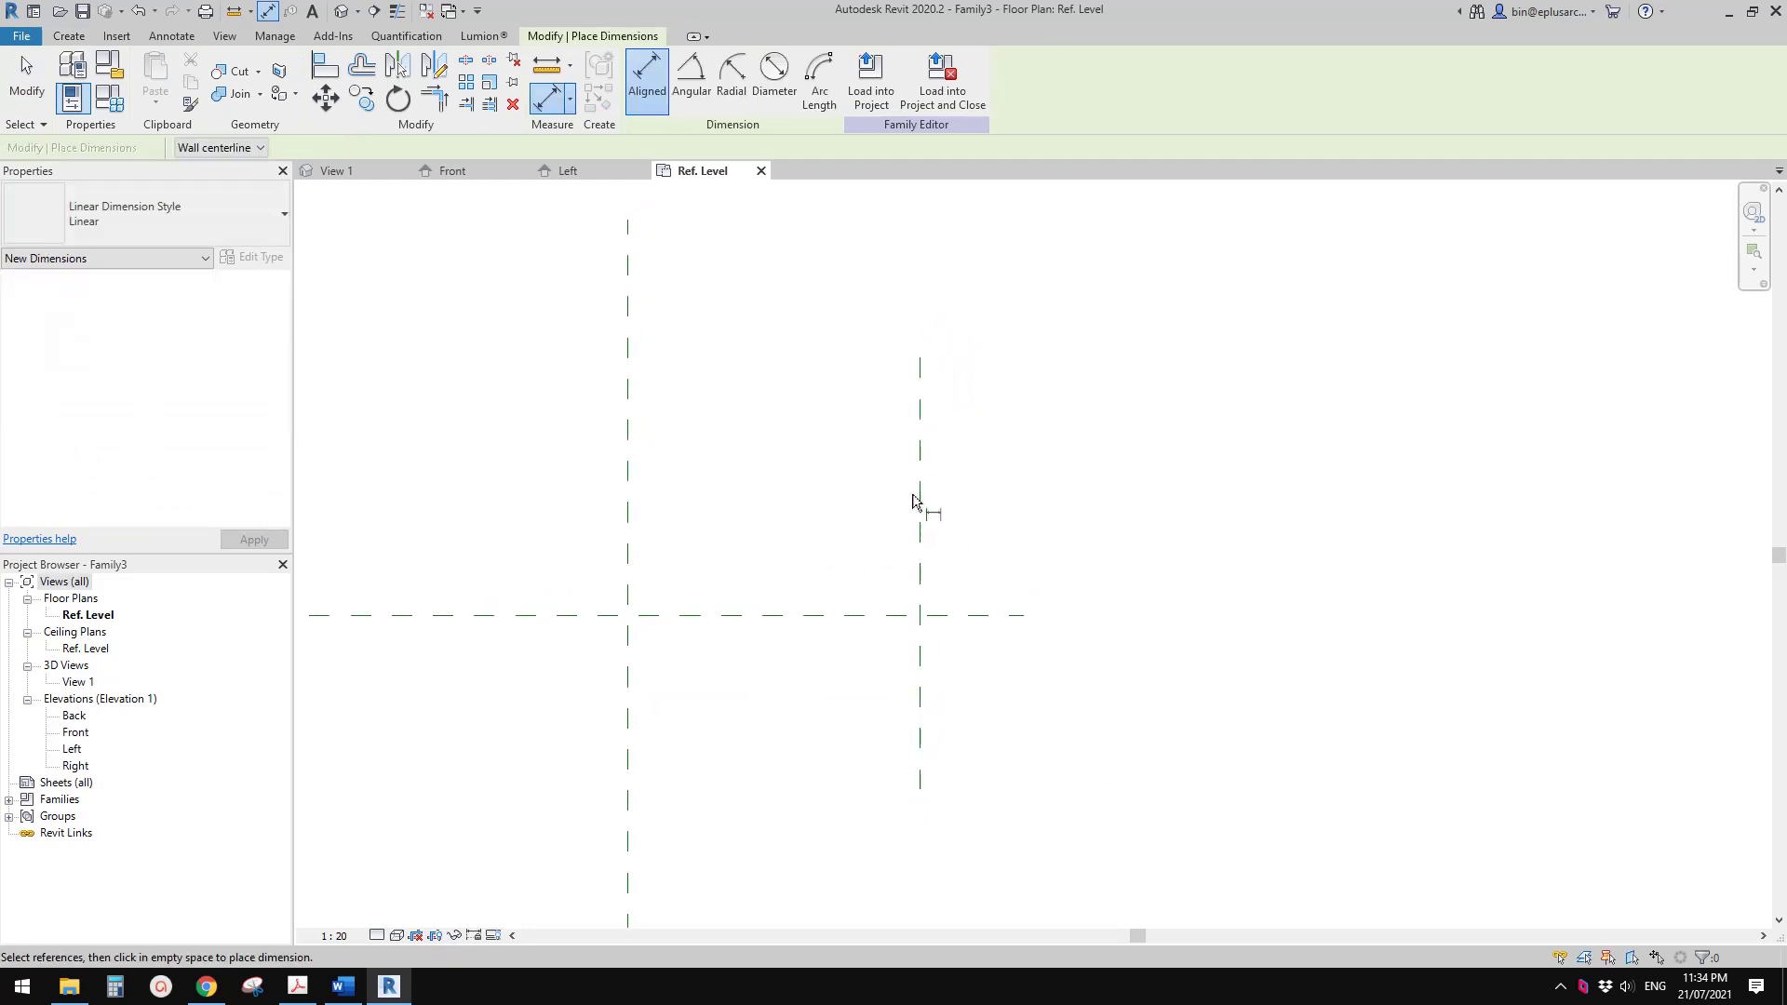
{"action": "left_click", "coordinate": [919, 502]}
{"action": "left_click", "coordinate": [629, 493]}
{"action": "left_click", "coordinate": [736, 463]}
{"action": "key", "text": "Escape"}
{"action": "key", "text": "Escape"}
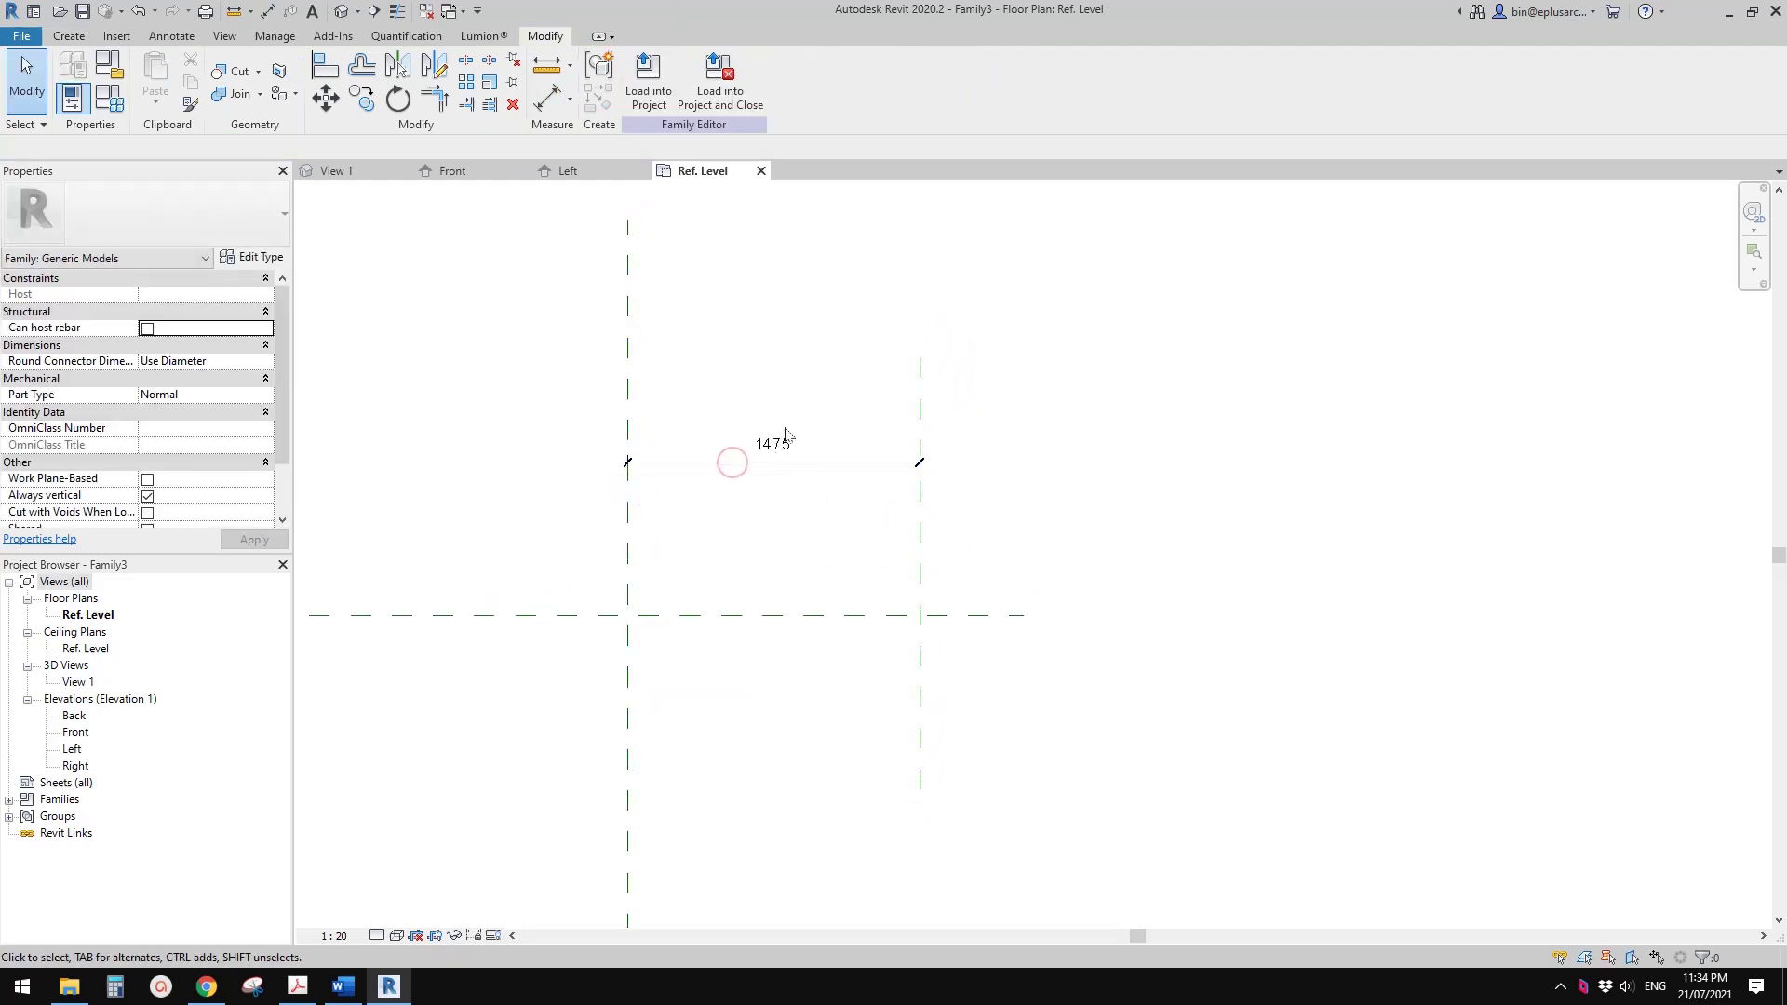
- Label the dimension with a new instance family parameter named L and deselect it
{"action": "left_click", "coordinate": [773, 458]}
{"action": "left_click", "coordinate": [825, 79]}
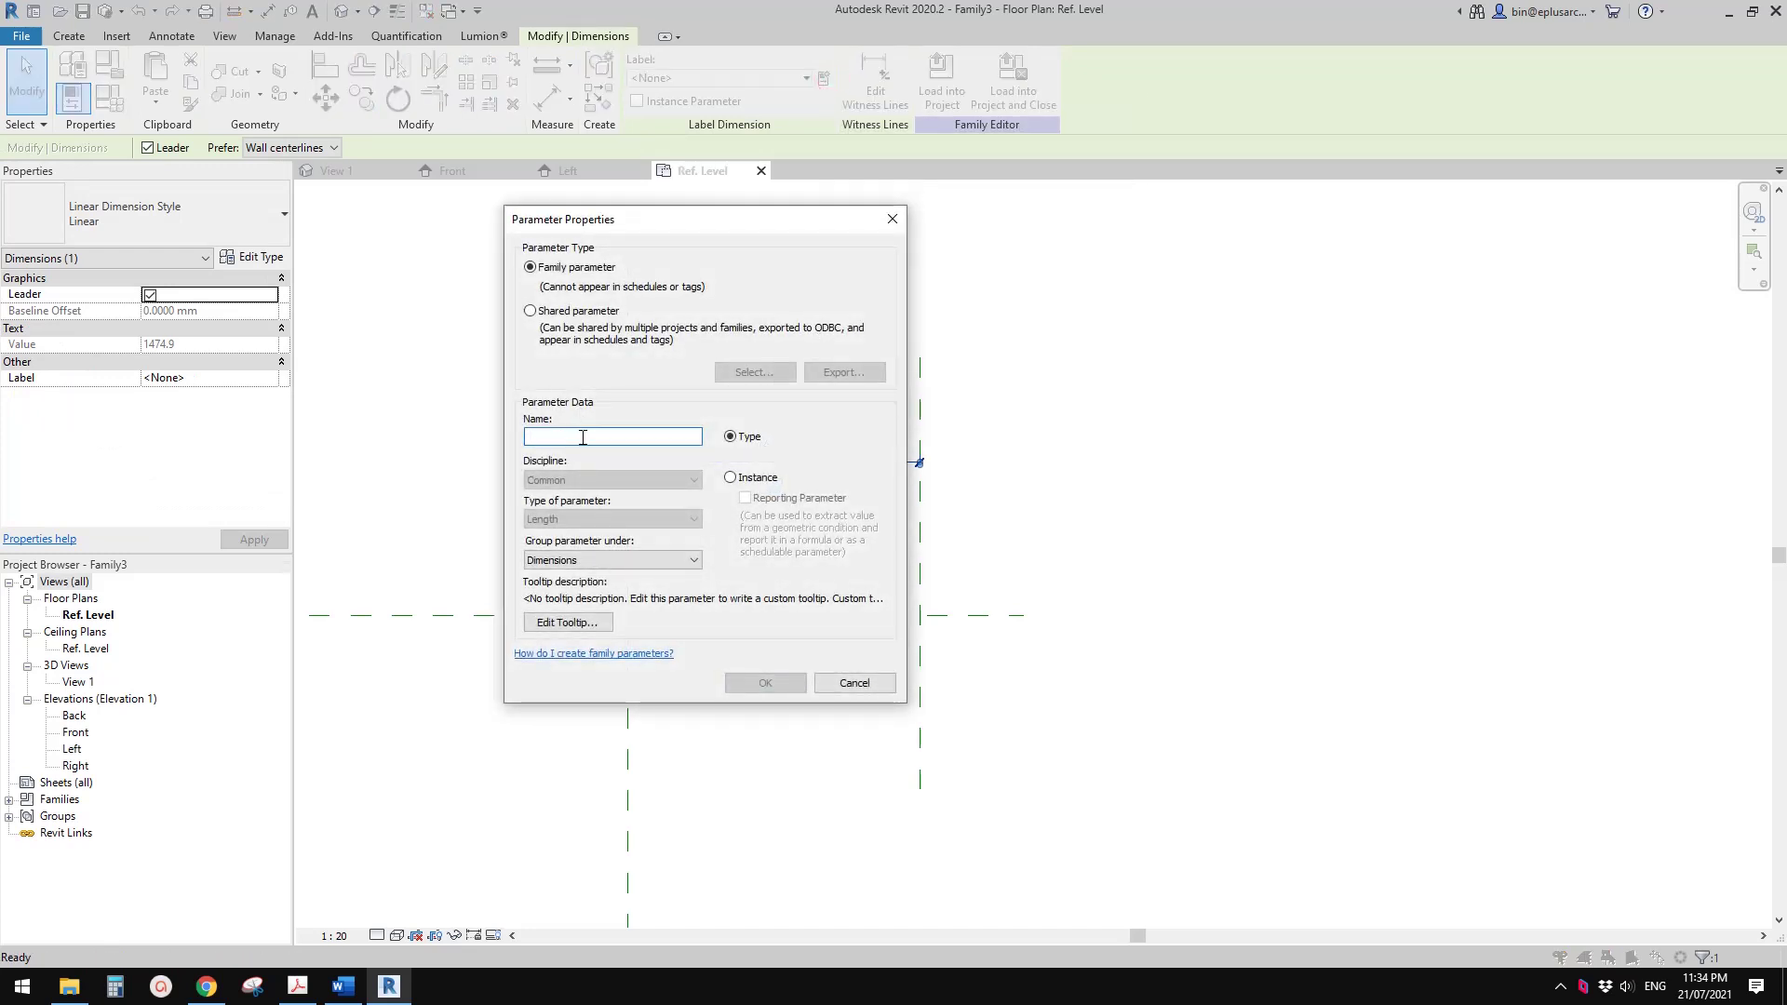
{"action": "type", "text": "l"}
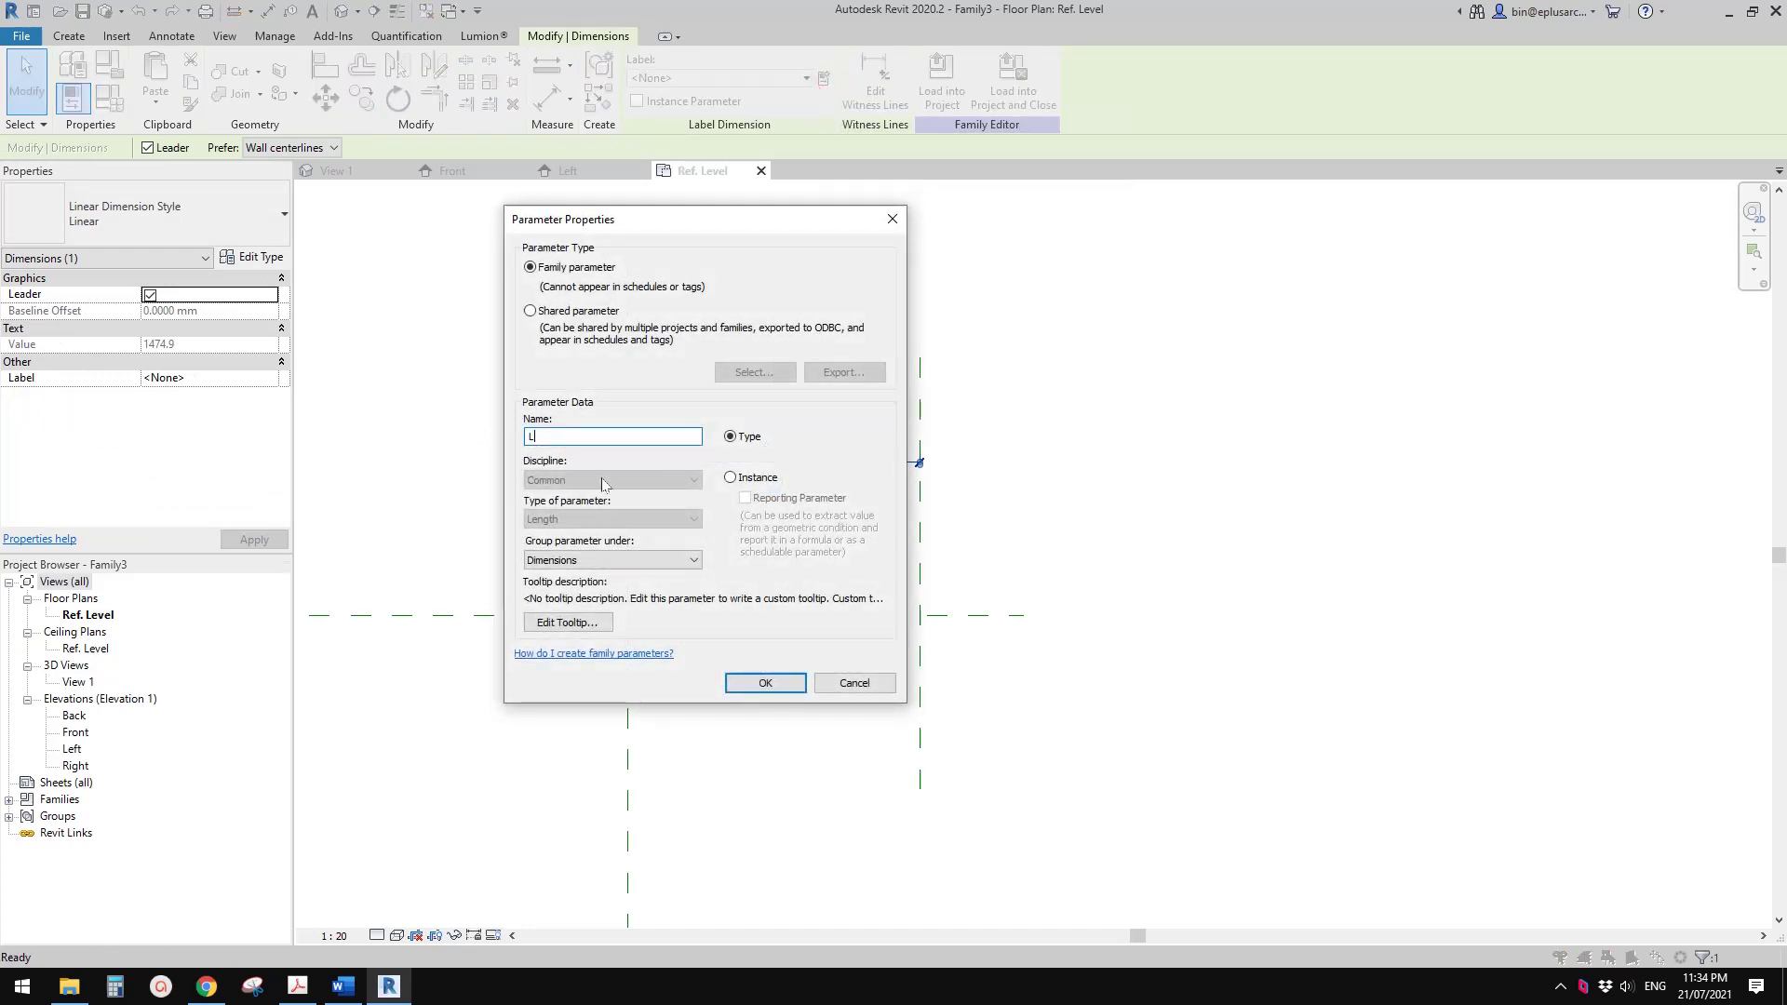
{"action": "left_click", "coordinate": [730, 477]}
{"action": "left_click", "coordinate": [772, 682]}
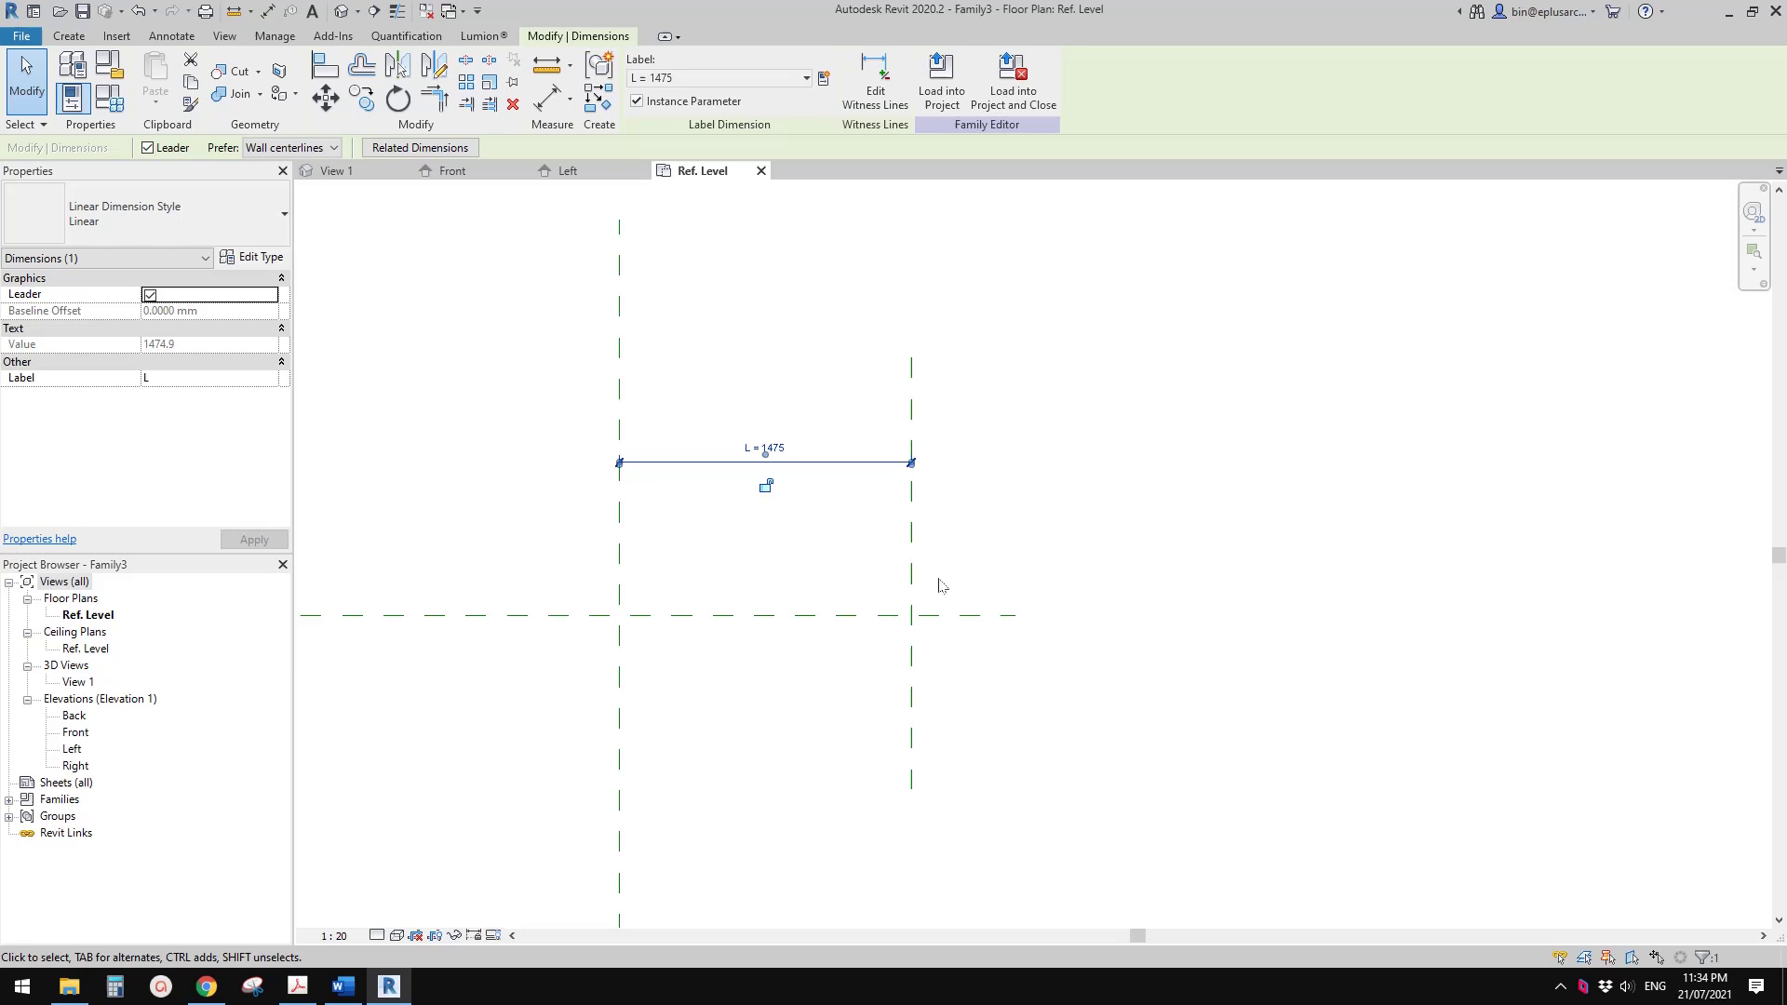
{"action": "middle_click_drag", "start_coordinate": [926, 566], "coordinate": [914, 566]}
{"action": "left_click", "coordinate": [876, 564]}
{"action": "middle_click_drag", "start_coordinate": [749, 550], "coordinate": [802, 548]}
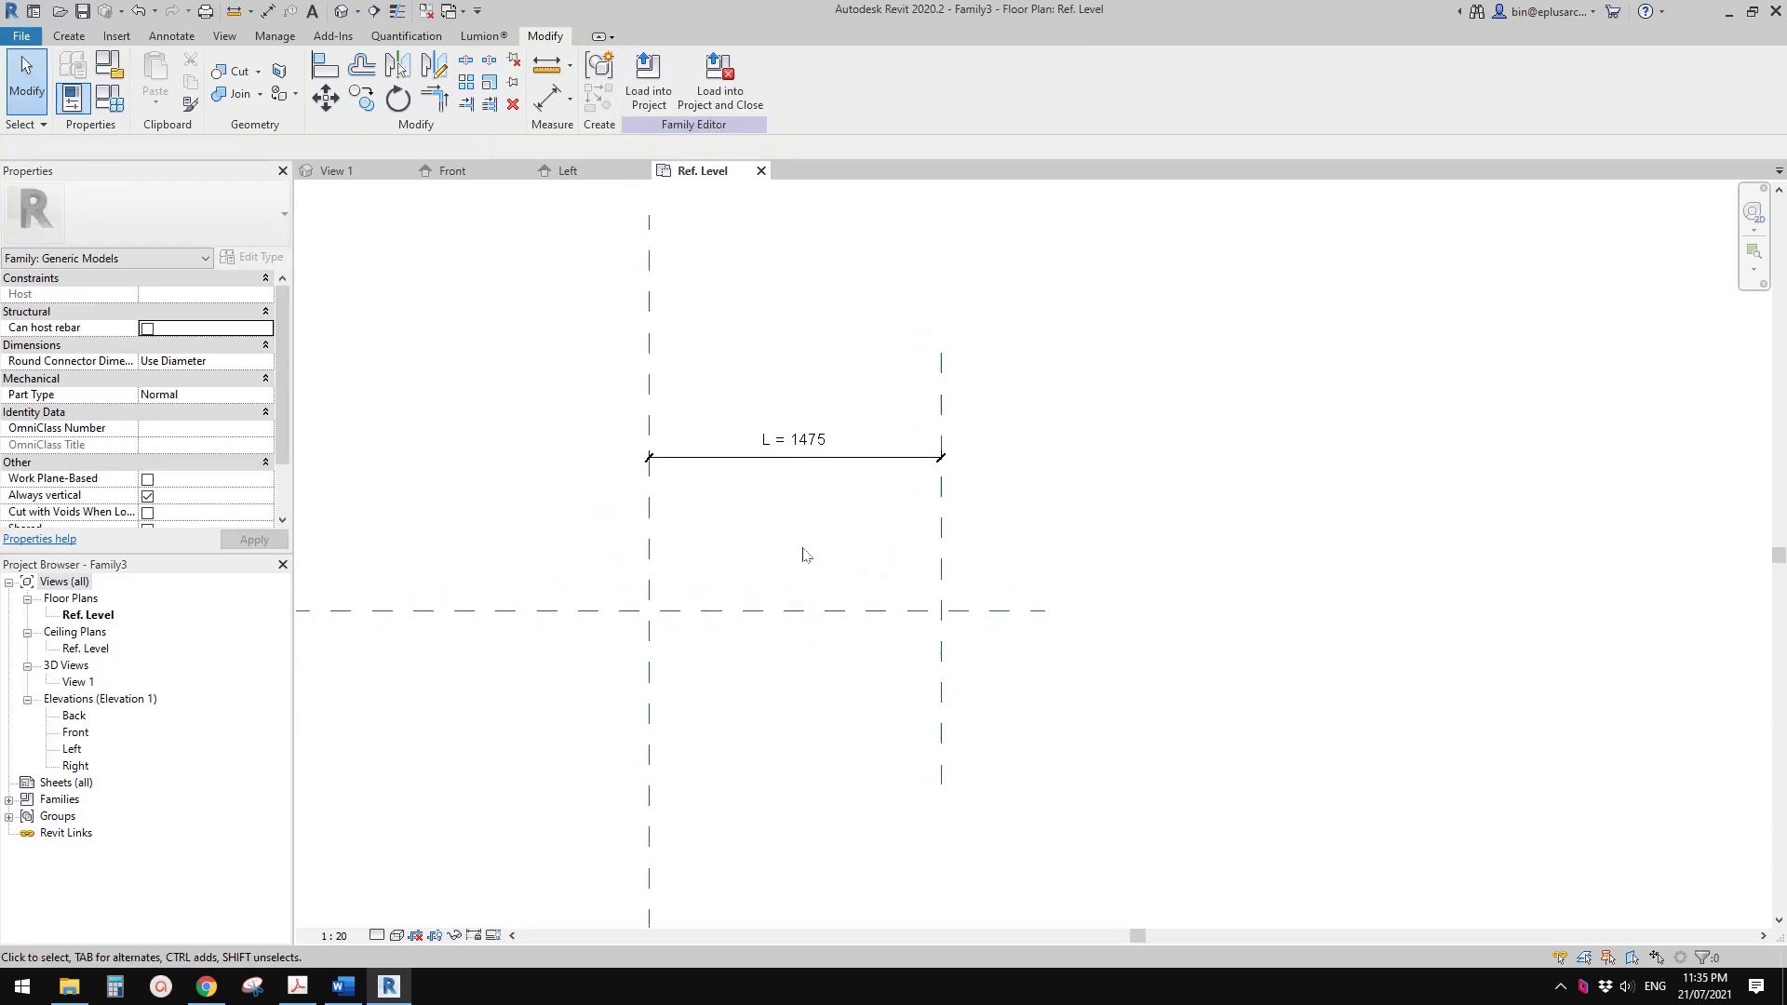
- Draw a second vertical reference plane about 1225 mm right of the centre plane, inside the L plane
{"action": "key", "text": "r"}
{"action": "key", "text": "p"}
{"action": "left_click", "coordinate": [891, 750]}
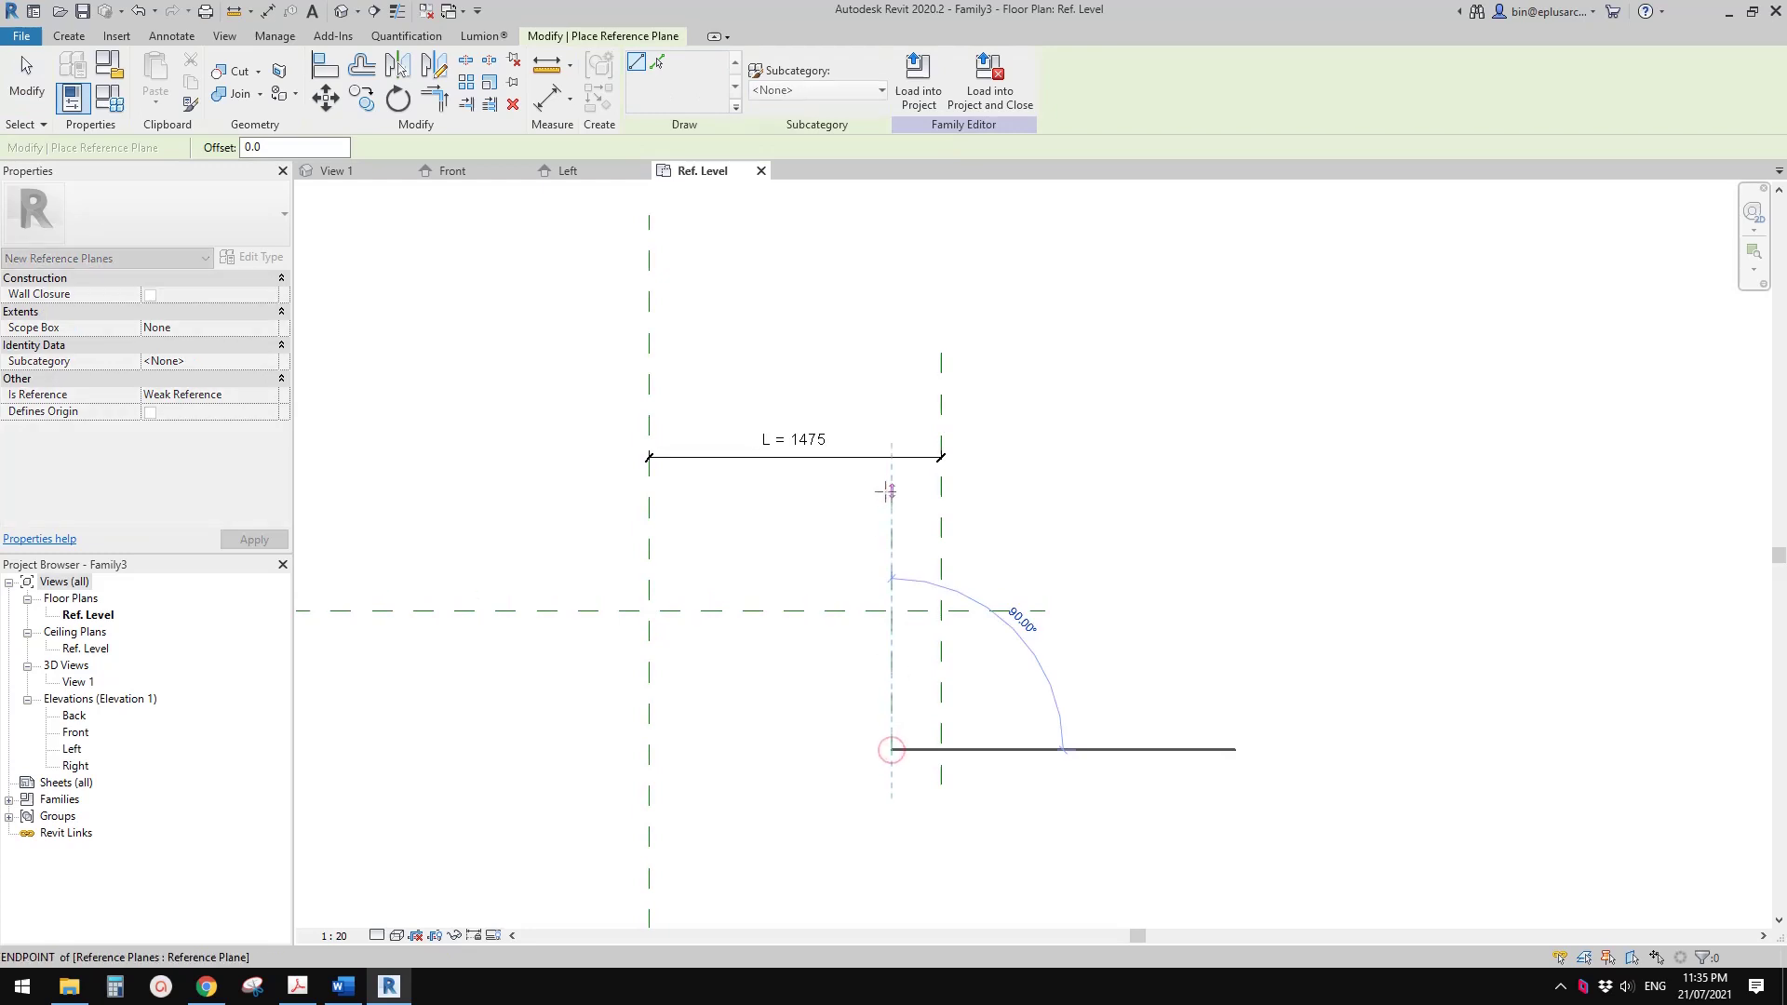
{"action": "left_click", "coordinate": [891, 493]}
{"action": "key", "text": "Escape"}
- Add an aligned dimension from the second reference plane to the centre plane, below the L dimension
{"action": "key", "text": "d"}
{"action": "key", "text": "i"}
{"action": "left_click", "coordinate": [893, 566]}
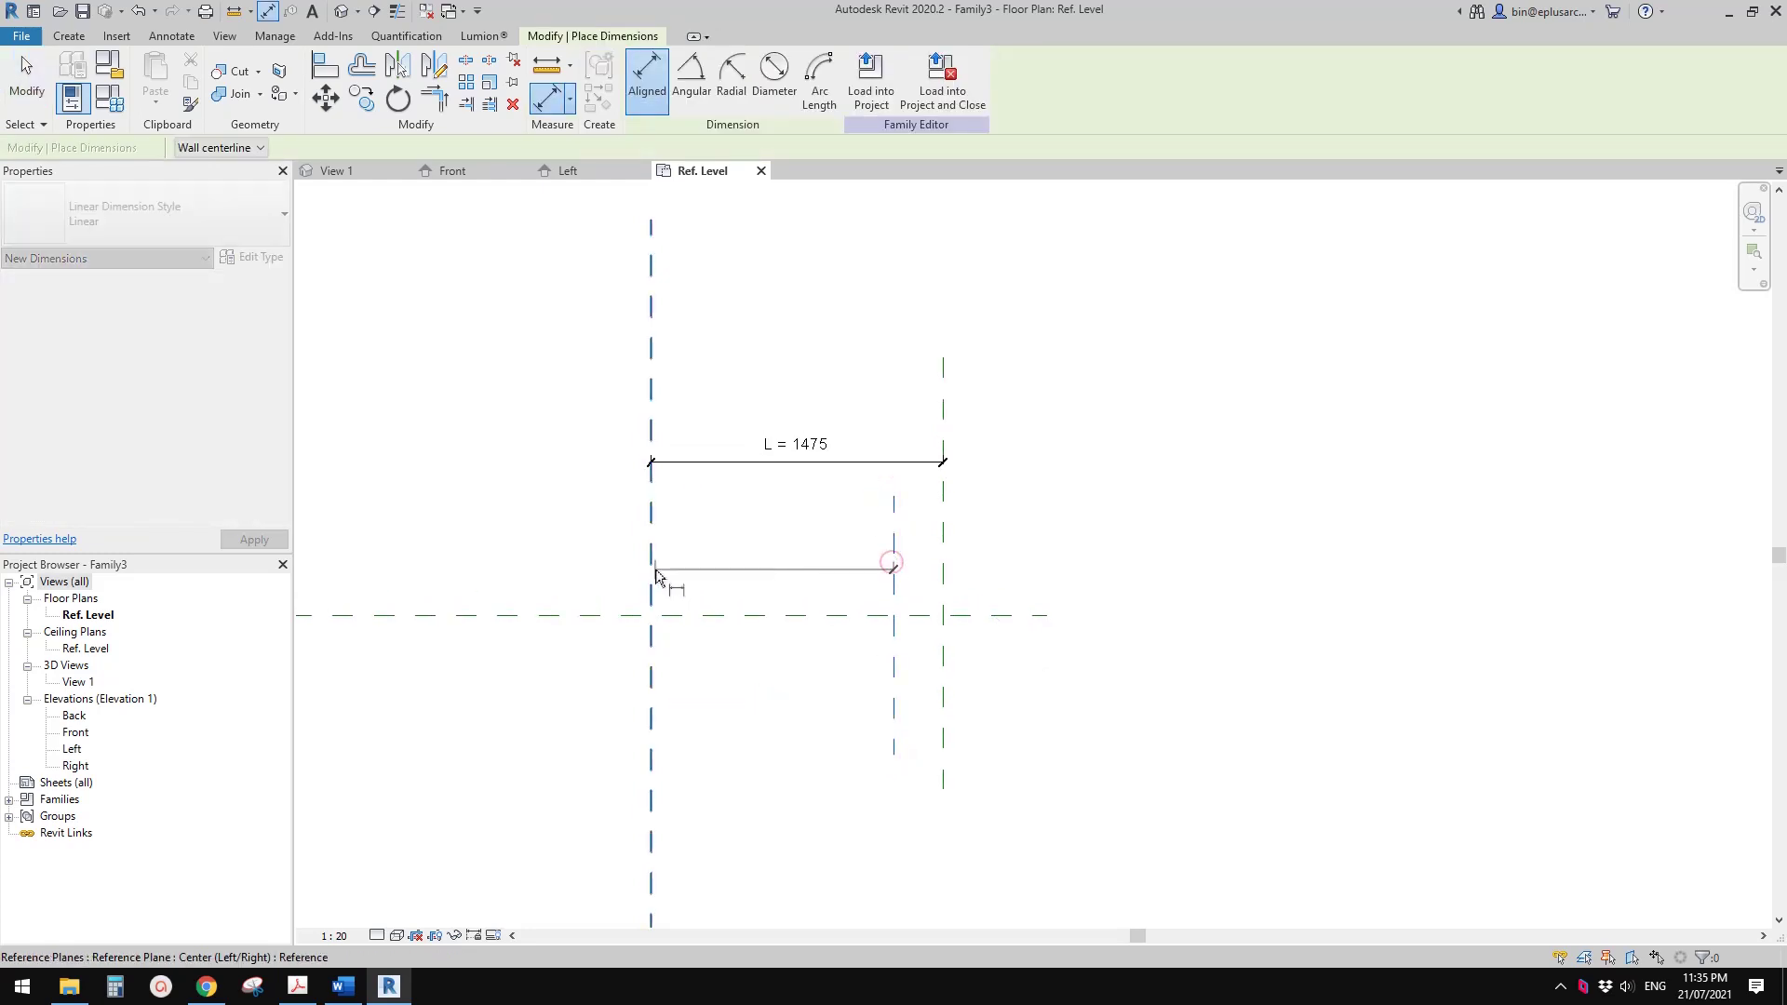
{"action": "left_click", "coordinate": [653, 566]}
{"action": "left_click", "coordinate": [763, 529]}
{"action": "key", "text": "Escape"}
{"action": "key", "text": "Escape"}
- Label the lower dimension with a new instance family parameter named L RD
{"action": "left_click", "coordinate": [776, 515]}
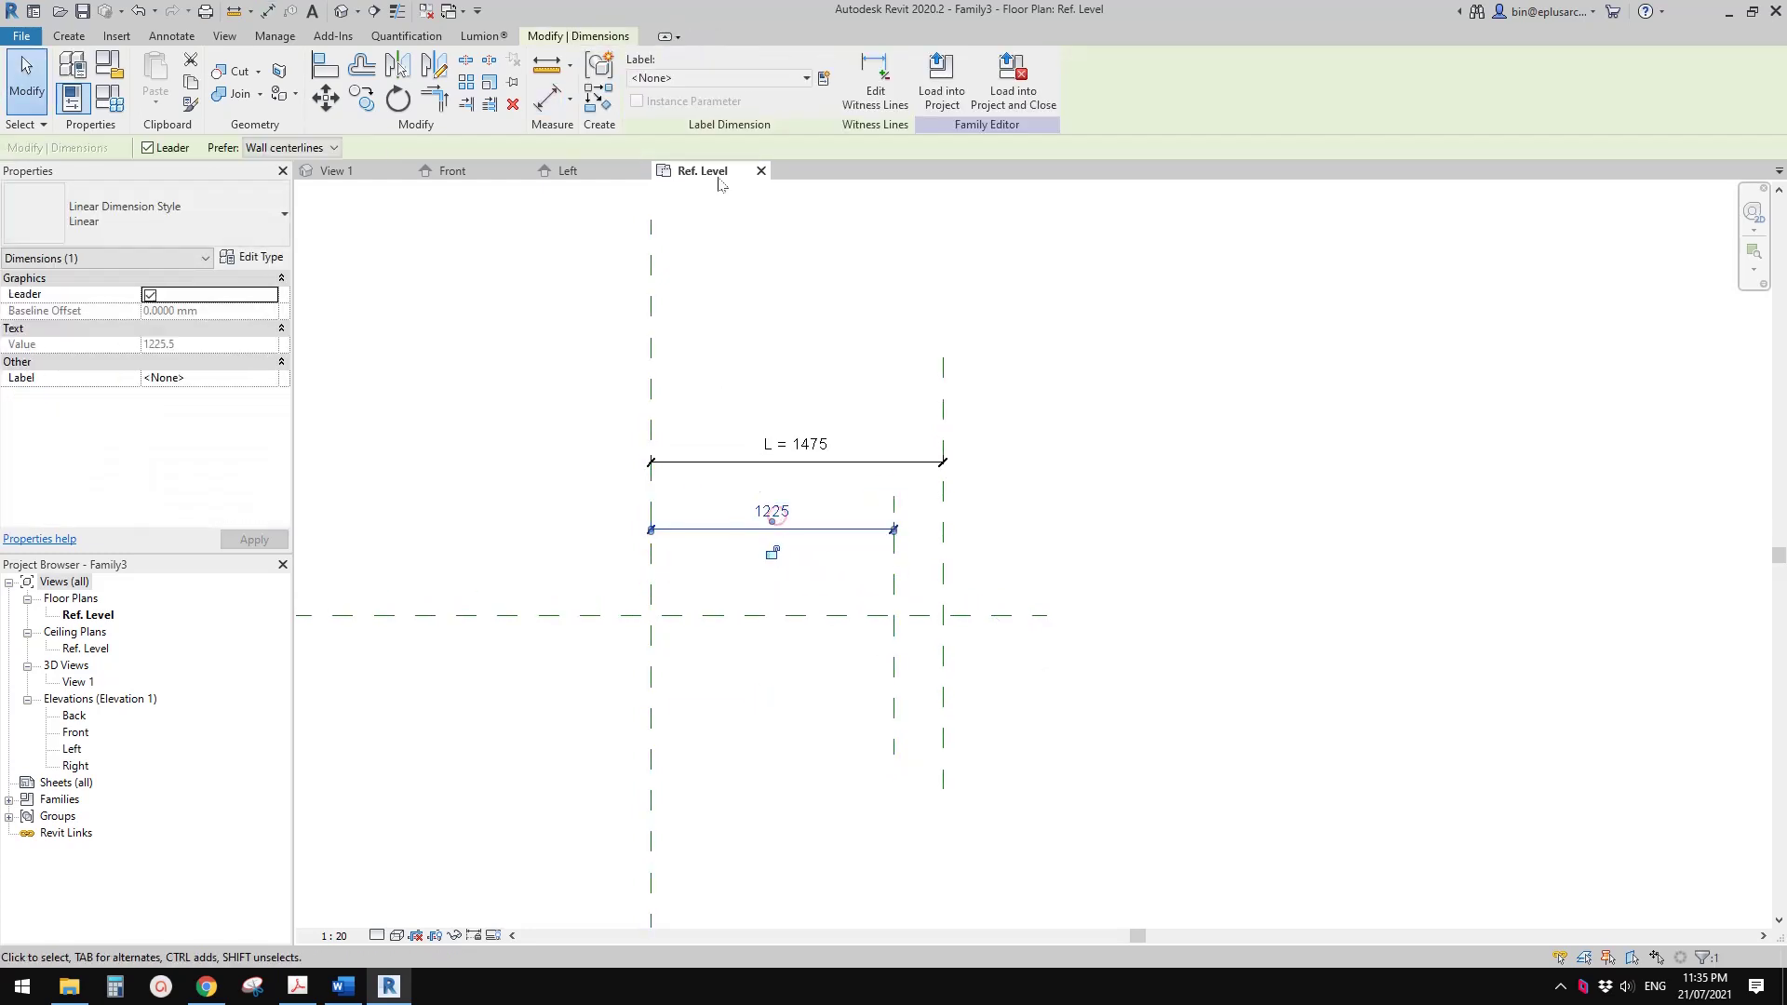
{"action": "left_click", "coordinate": [824, 80]}
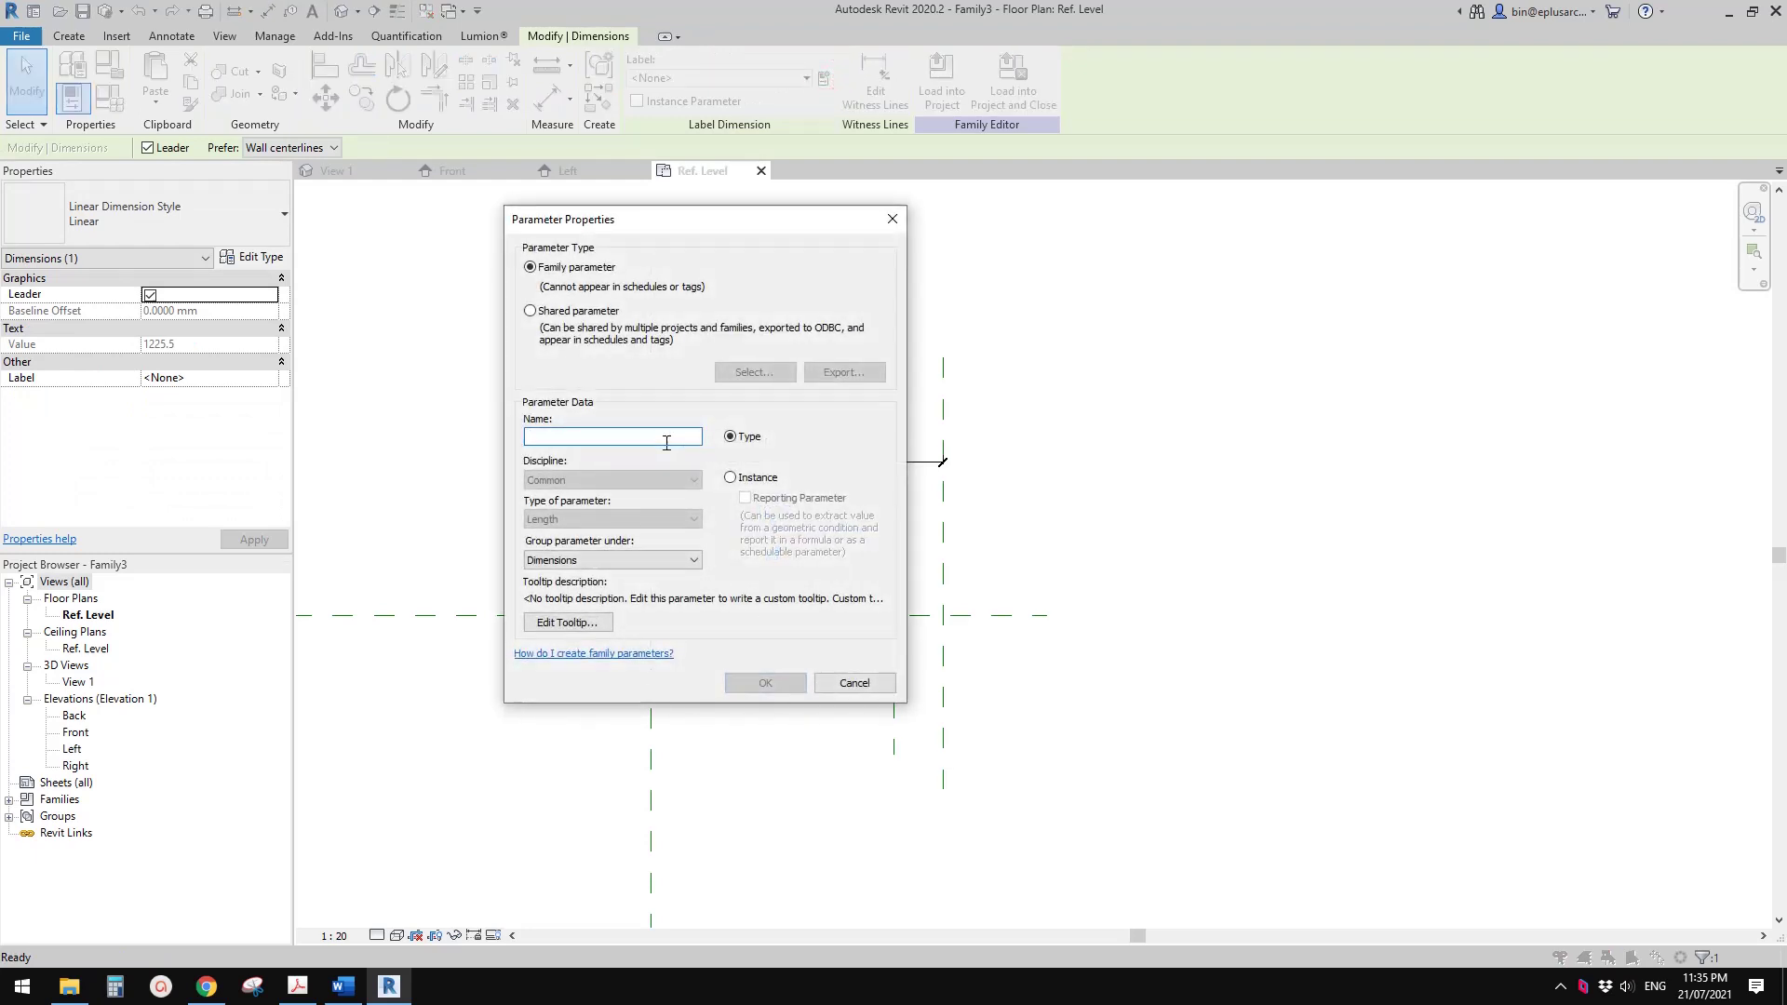
{"action": "type", "text": "L RD"}
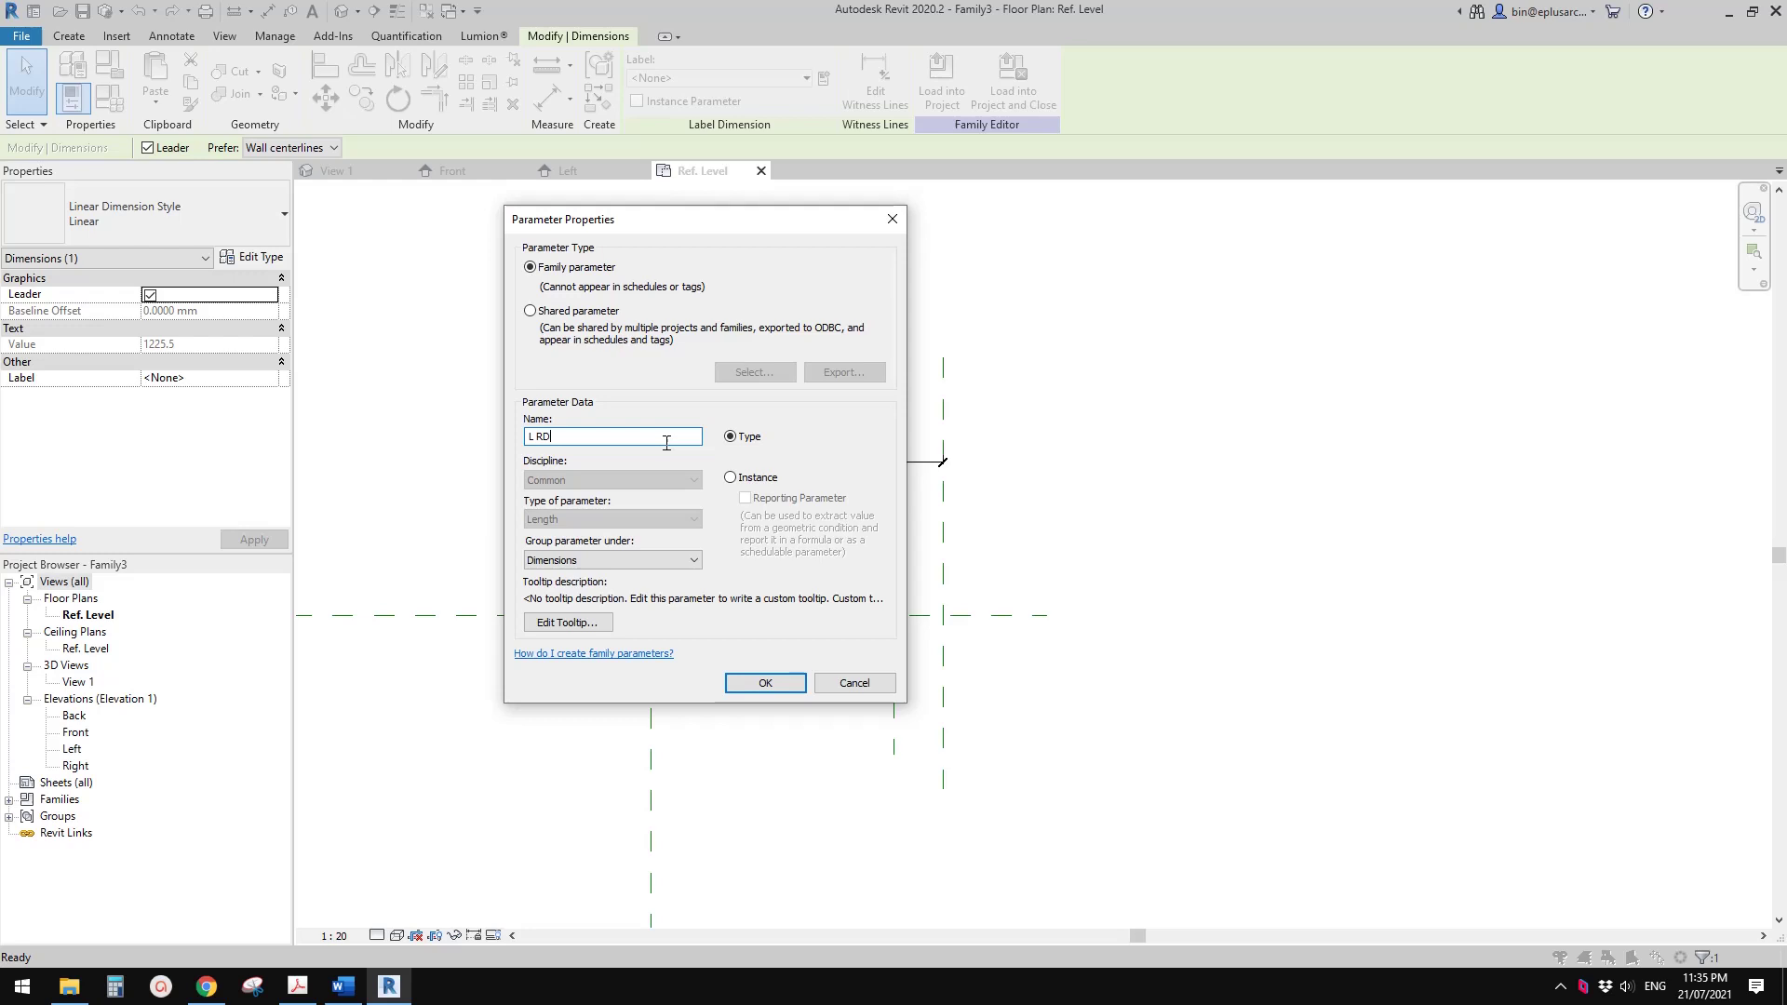
{"action": "left_click", "coordinate": [732, 478]}
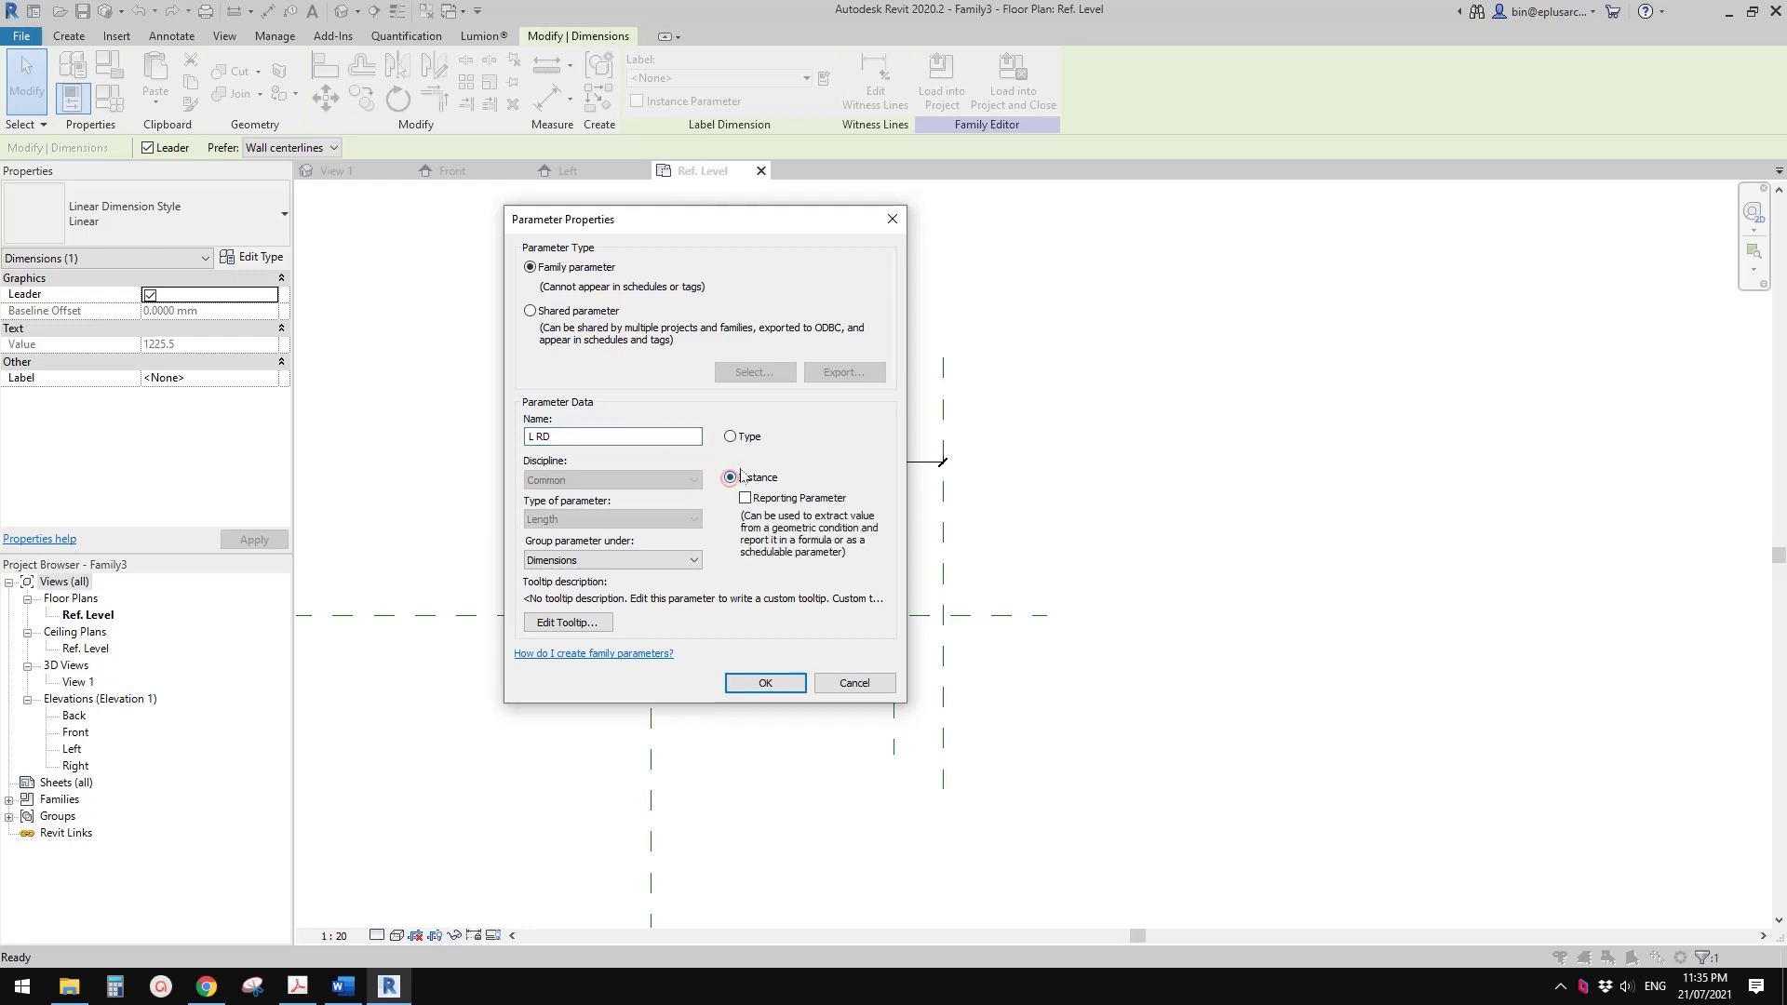
{"action": "left_click", "coordinate": [765, 682]}
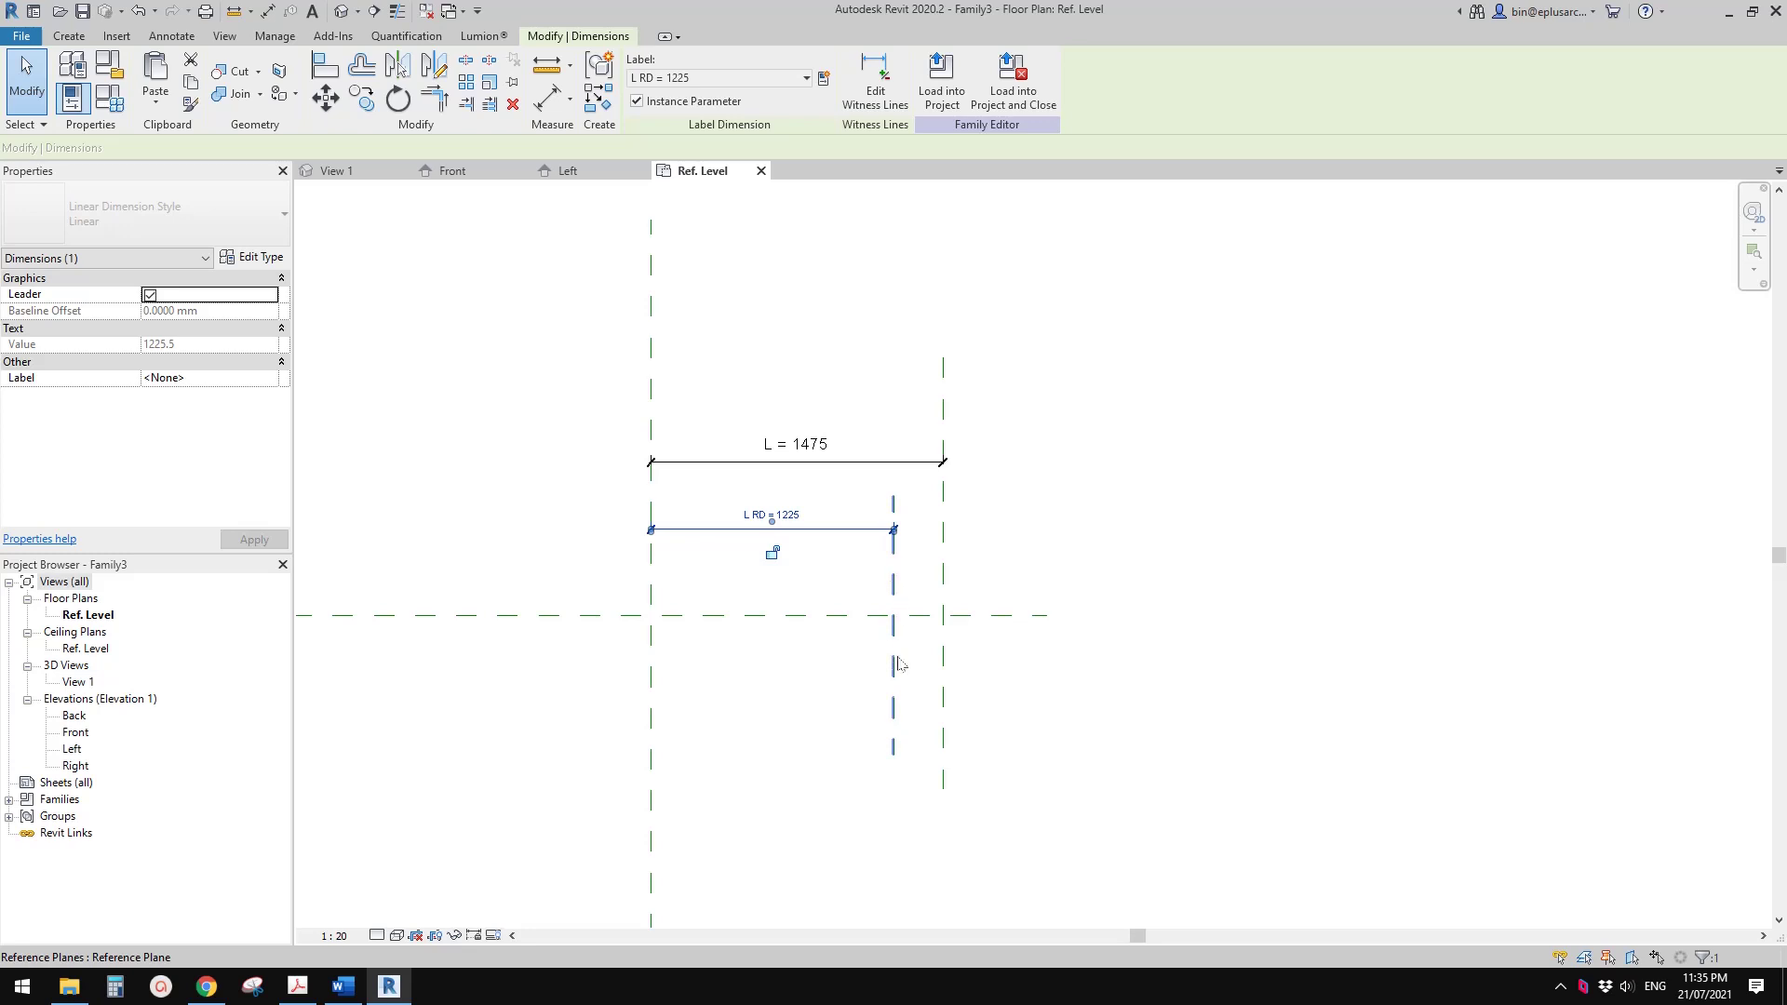
{"action": "middle_click_drag", "start_coordinate": [783, 657], "coordinate": [803, 653]}
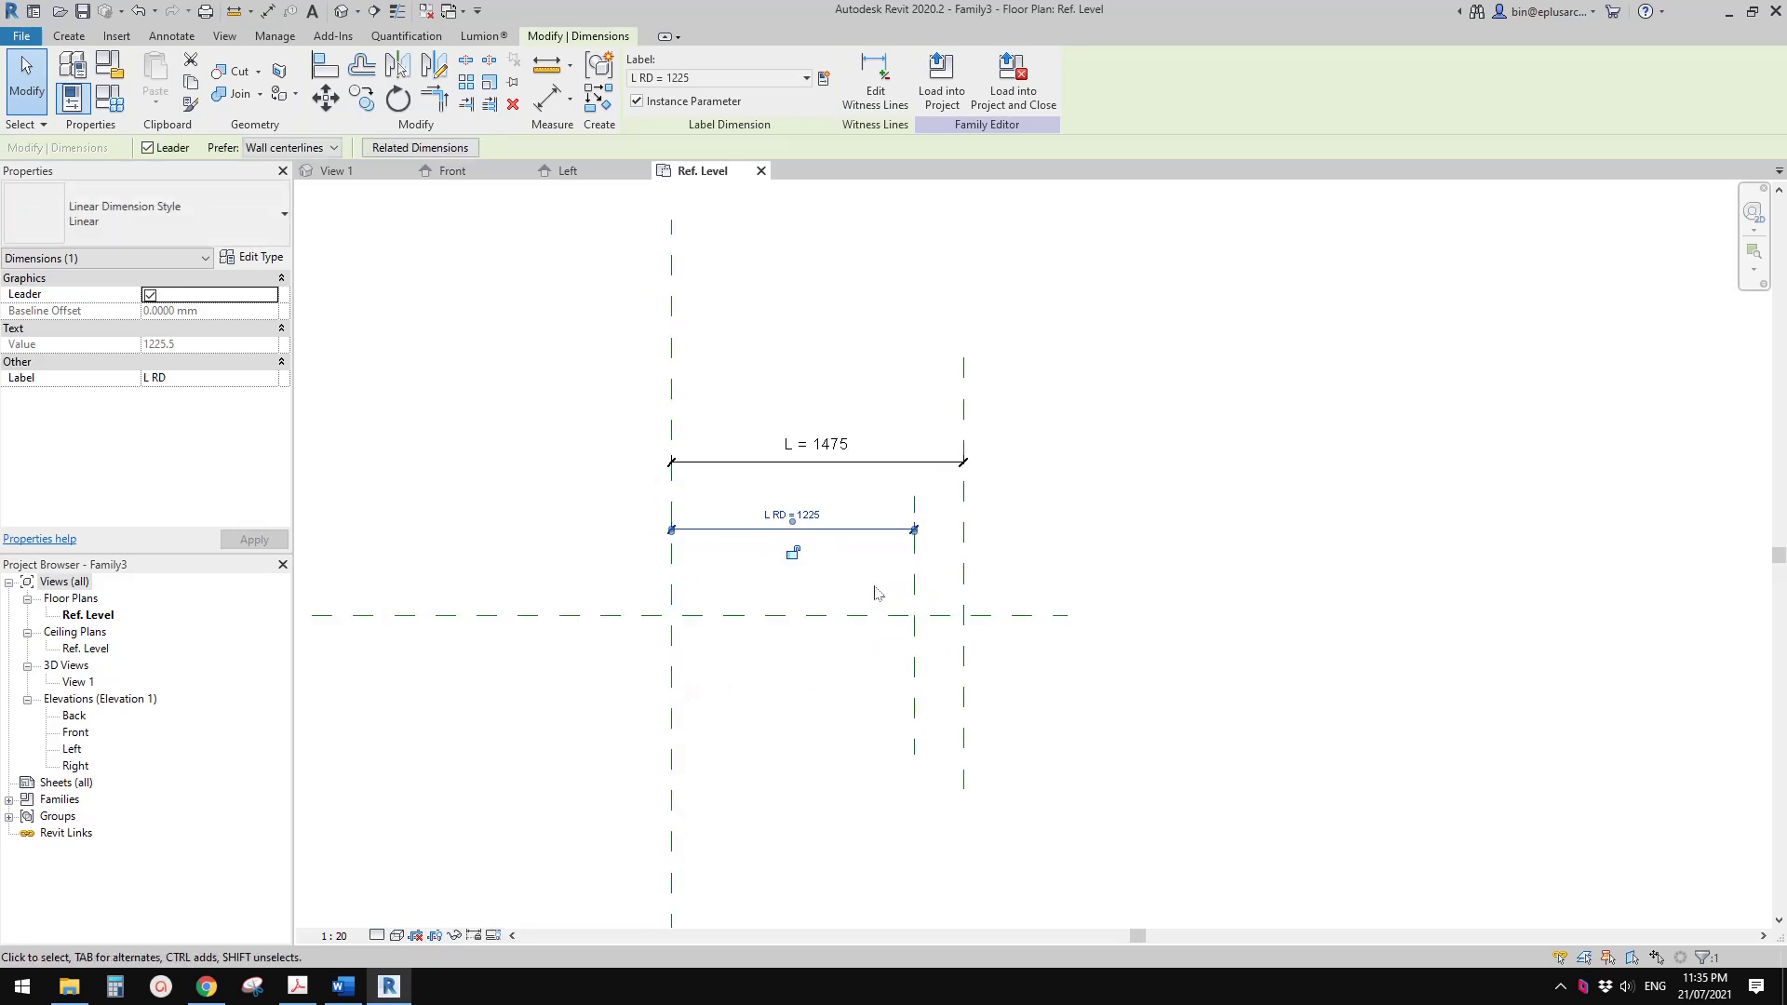
- Start an extrusion and sketch a rectangle about 1225 mm long from the centre plane to the L RD plane, straddling the horizontal plane
{"action": "left_click", "coordinate": [54, 36]}
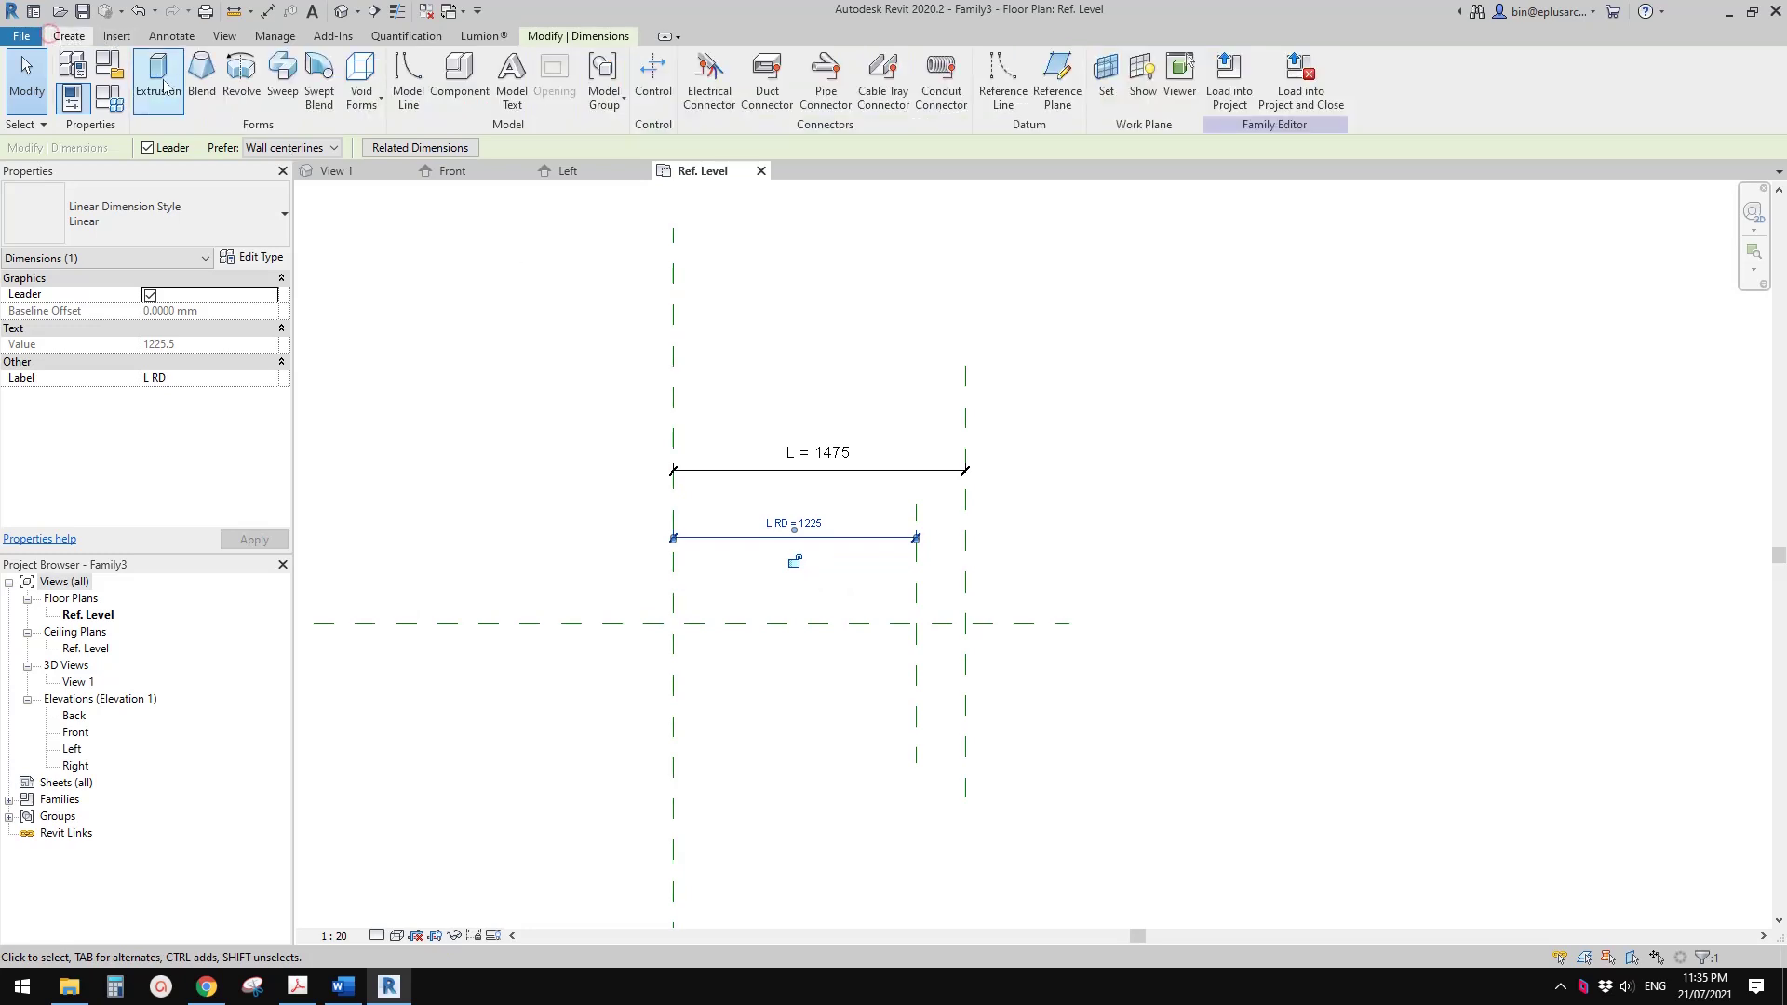
{"action": "left_click", "coordinate": [162, 84]}
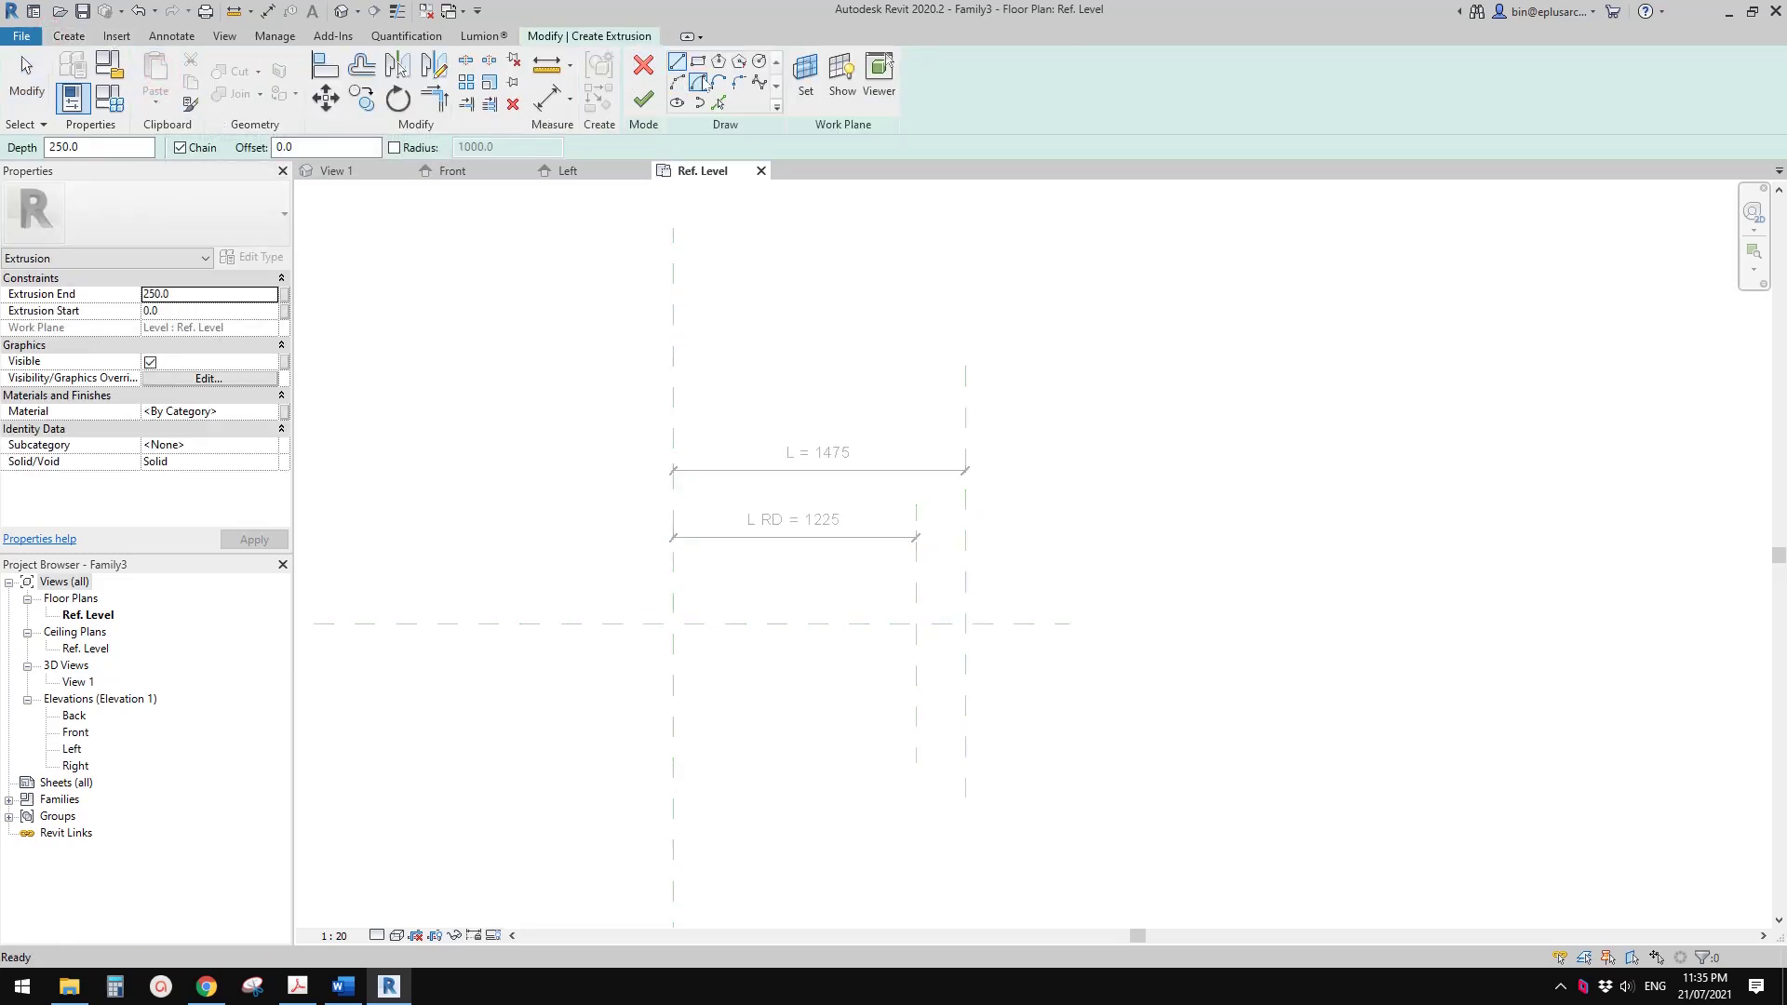
{"action": "left_click", "coordinate": [699, 63]}
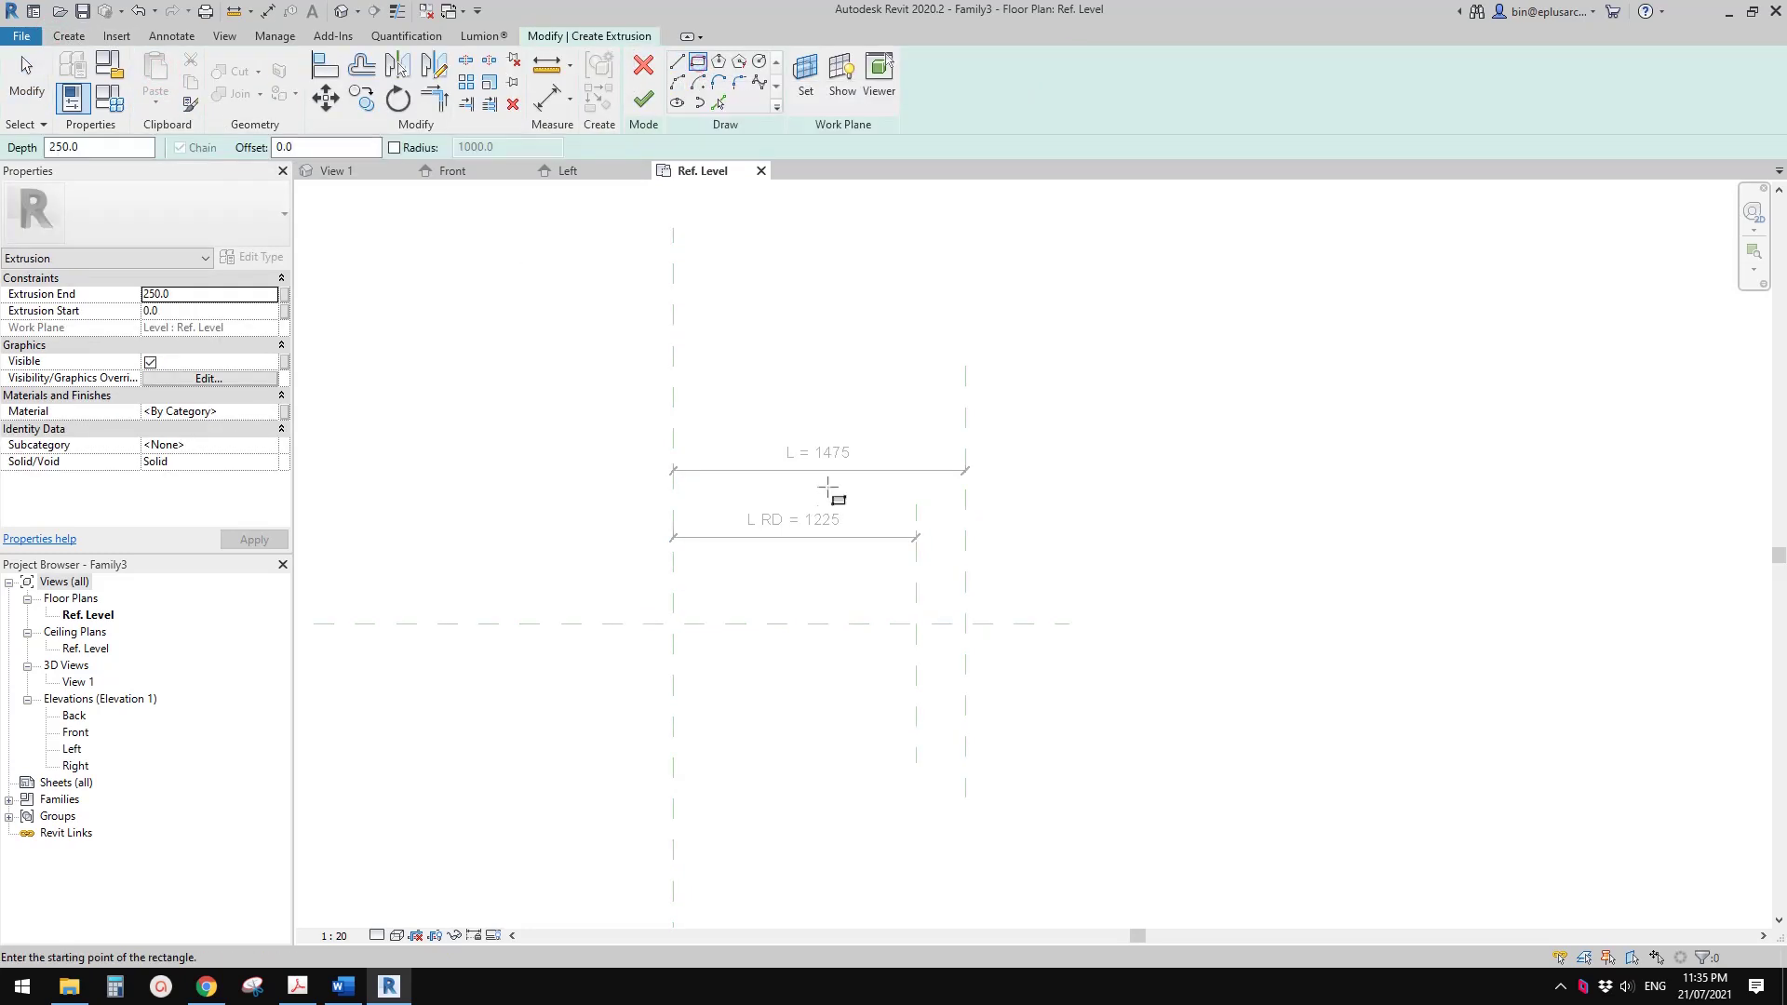
{"action": "left_click", "coordinate": [674, 590]}
{"action": "left_click", "coordinate": [915, 668]}
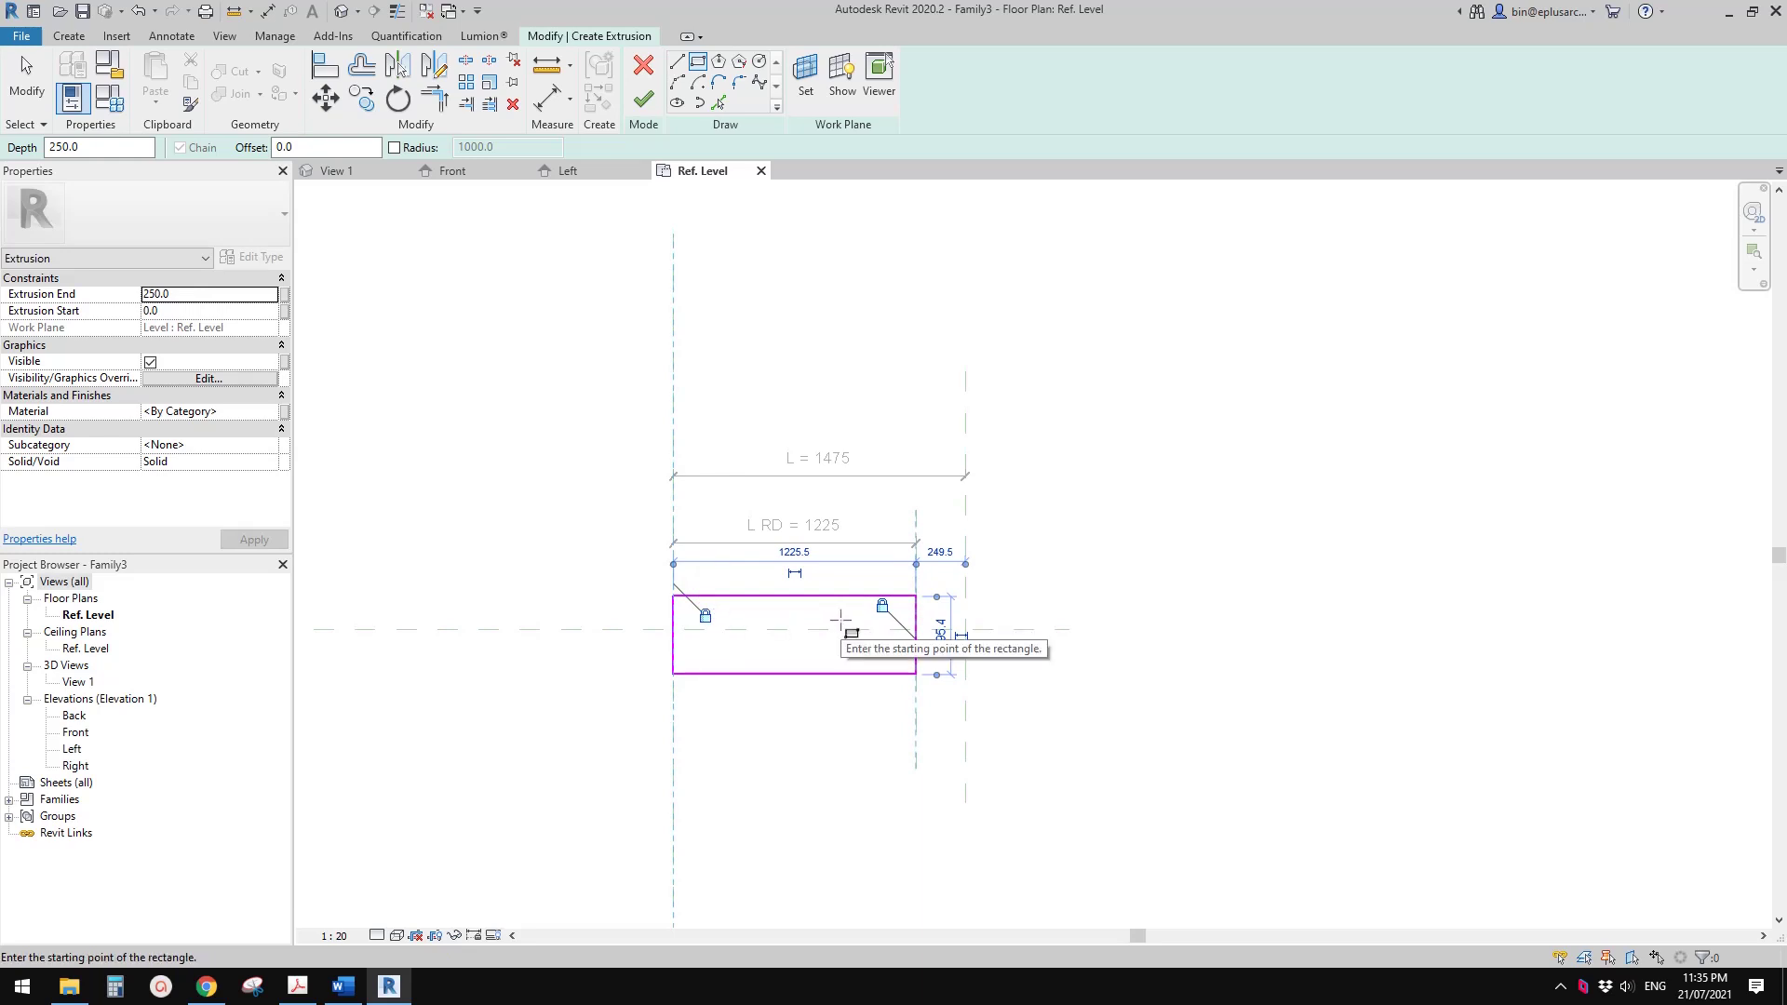
- Finish the rectangular extrusion sketch to create the block
{"action": "middle_click_drag", "start_coordinate": [837, 622], "coordinate": [817, 626]}
{"action": "key", "text": "Escape"}
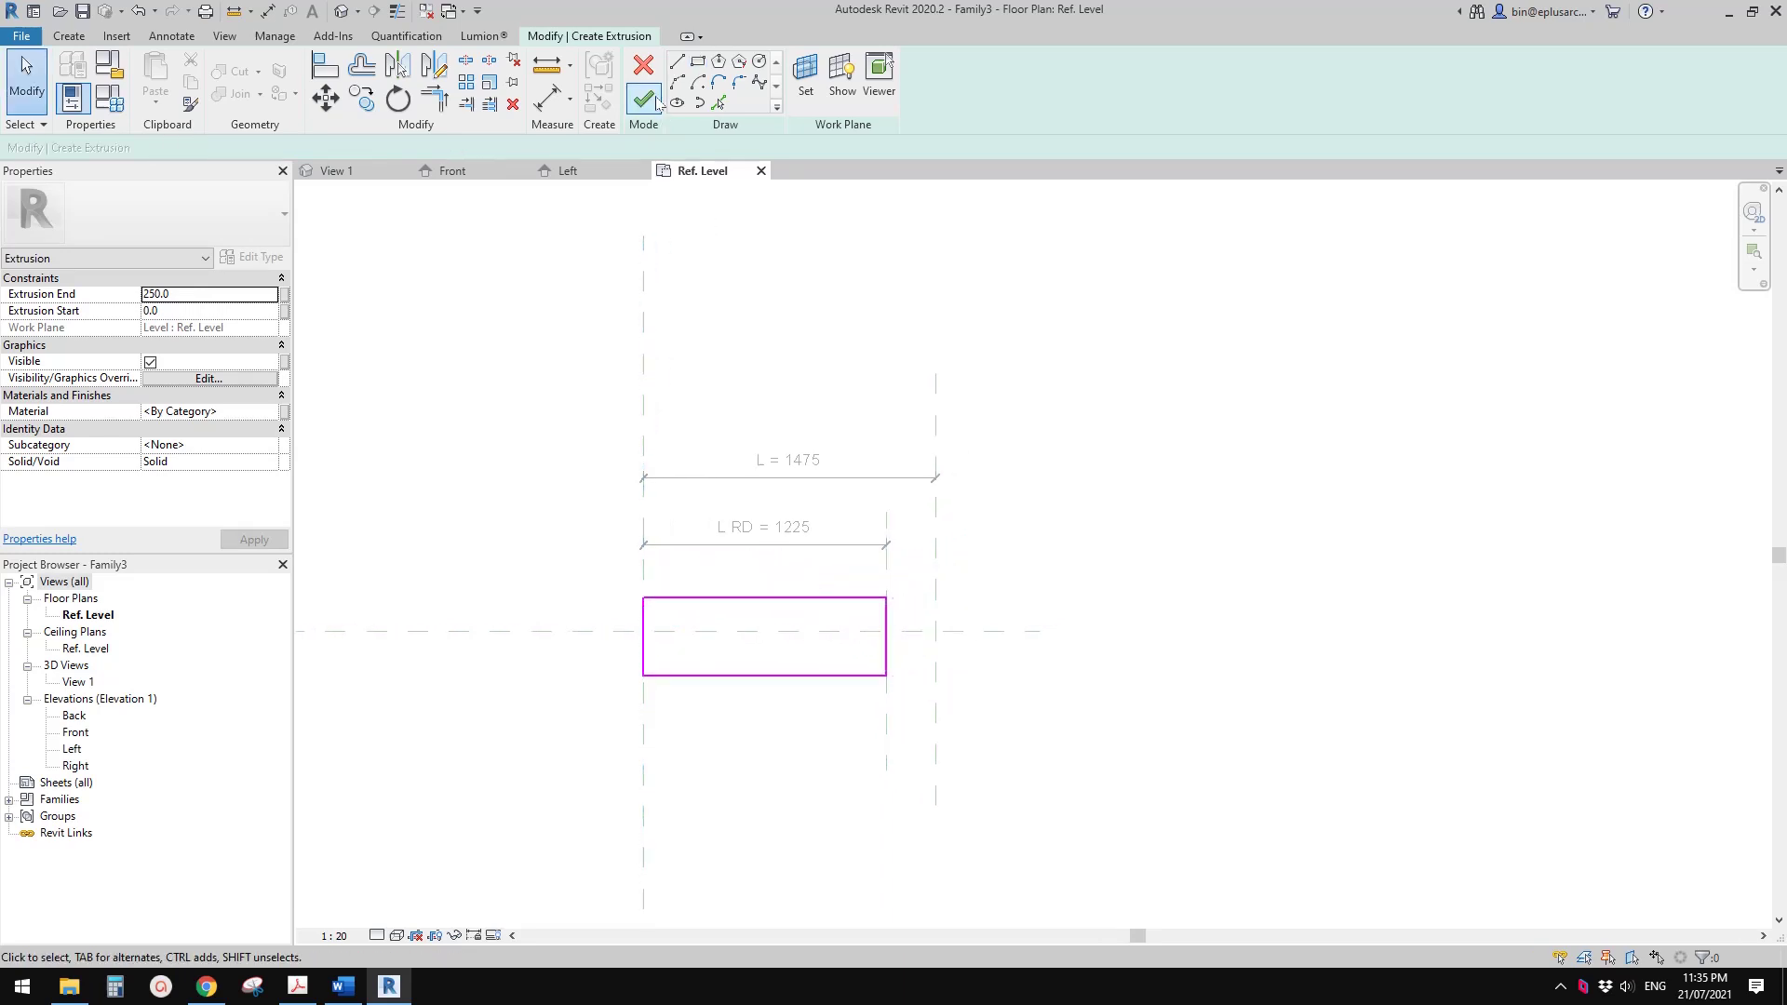
{"action": "left_click", "coordinate": [643, 99]}
- Move the L RD reference plane outward to make L RD about 1240, and check that the block follows
{"action": "middle_click_drag", "start_coordinate": [918, 708], "coordinate": [840, 630]}
{"action": "left_click", "coordinate": [840, 630]}
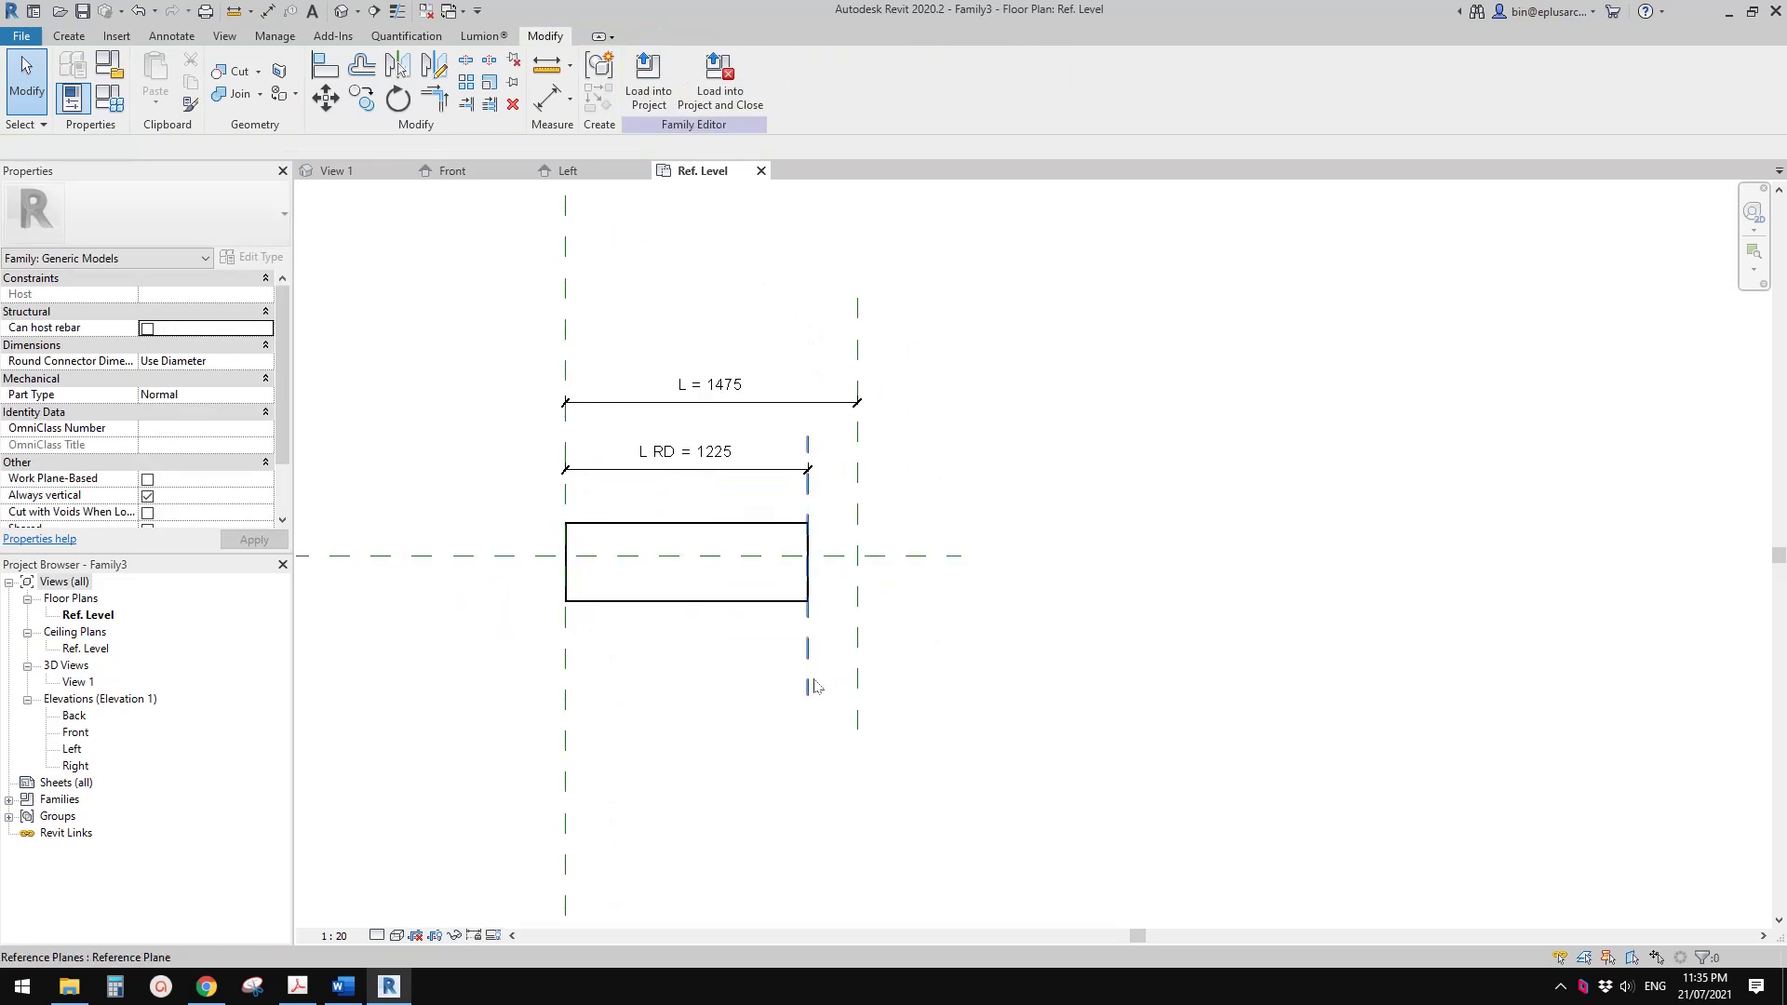
{"action": "mouse_move", "coordinate": [809, 667]}
{"action": "left_mouse_down"}
{"action": "mouse_move", "coordinate": [718, 667]}
{"action": "mouse_move", "coordinate": [811, 667]}
{"action": "left_mouse_up"}
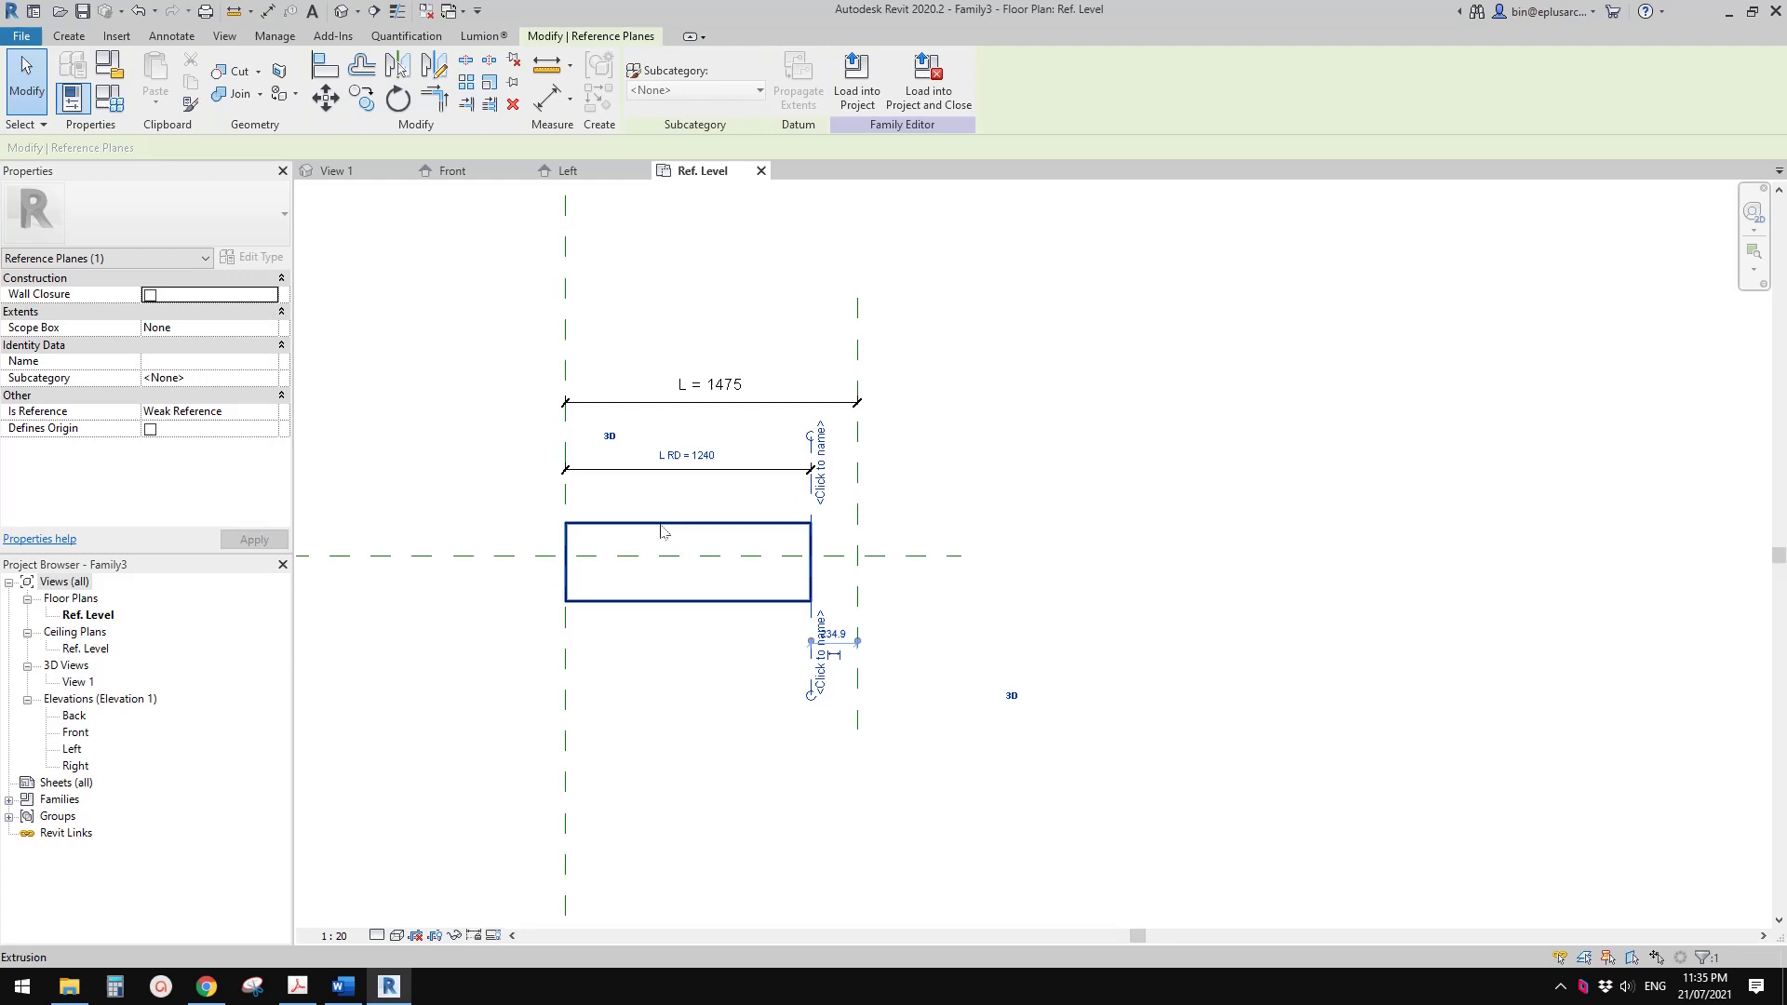
{"action": "left_click", "coordinate": [730, 523]}
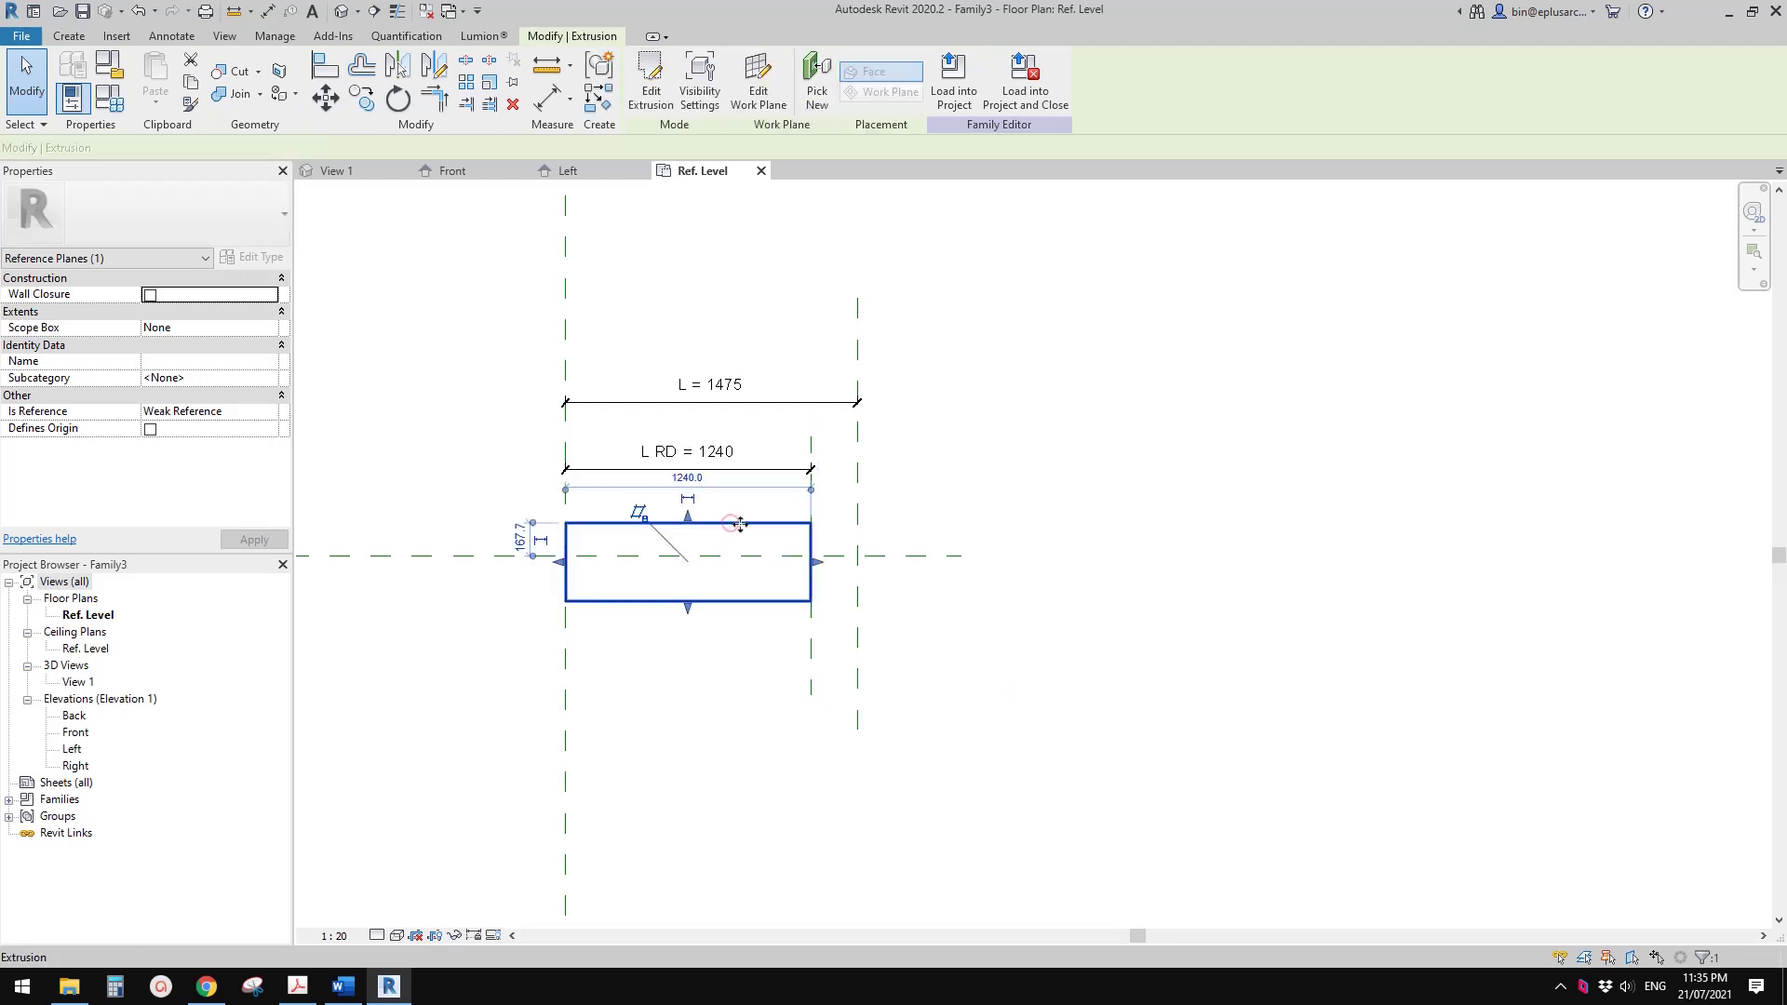
{"action": "key", "text": "Escape"}
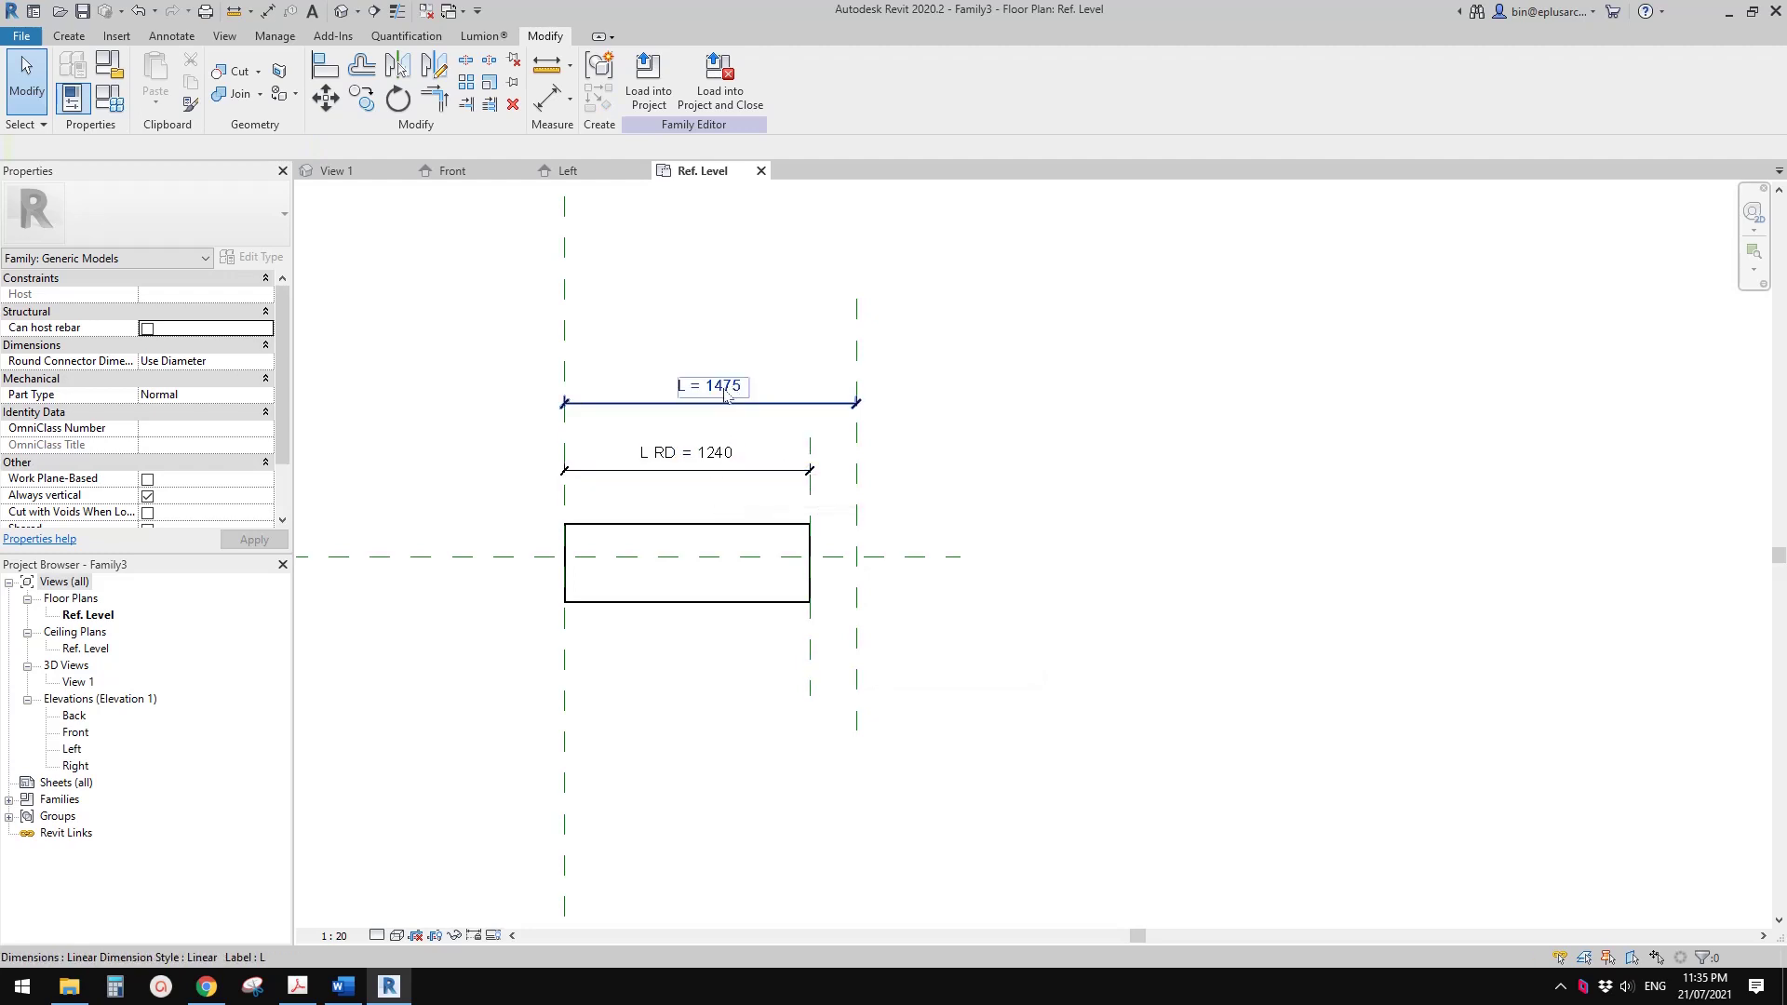
{"action": "middle_click_drag", "start_coordinate": [693, 392], "coordinate": [759, 416]}
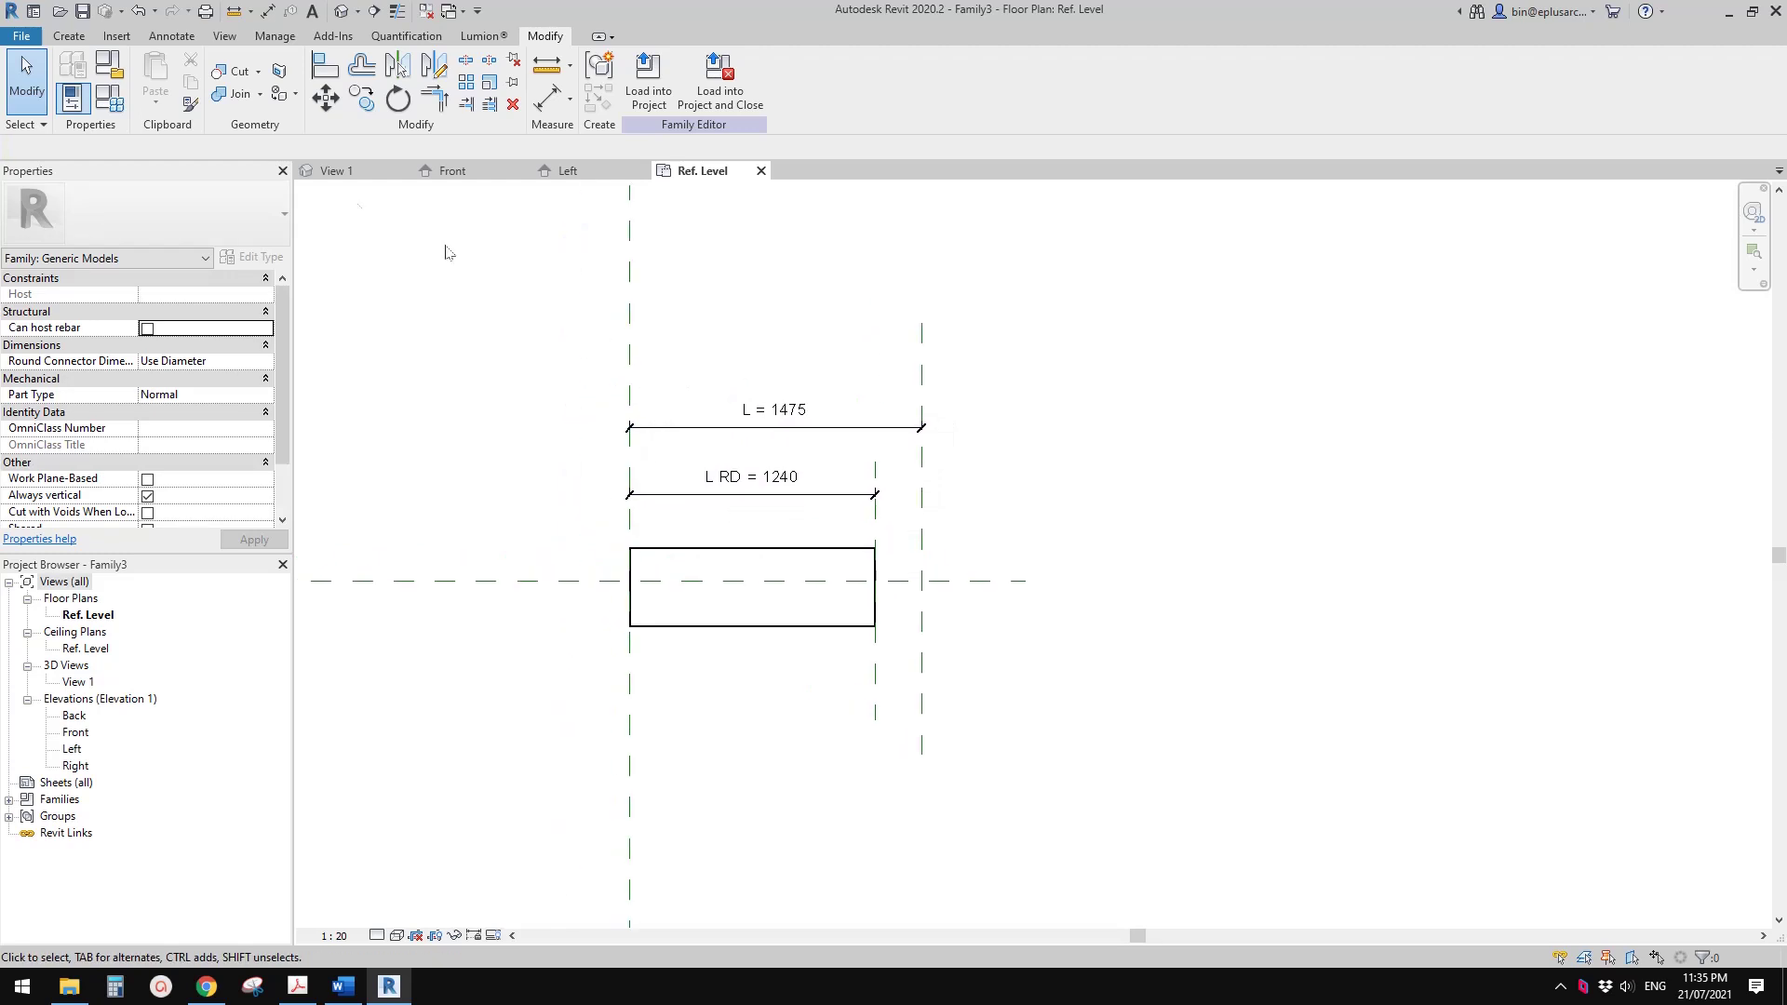
- Add an instance length family parameter named x, grouped under Dimensions
{"action": "left_click", "coordinate": [109, 98]}
{"action": "left_click_drag", "start_coordinate": [481, 197], "coordinate": [724, 233]}
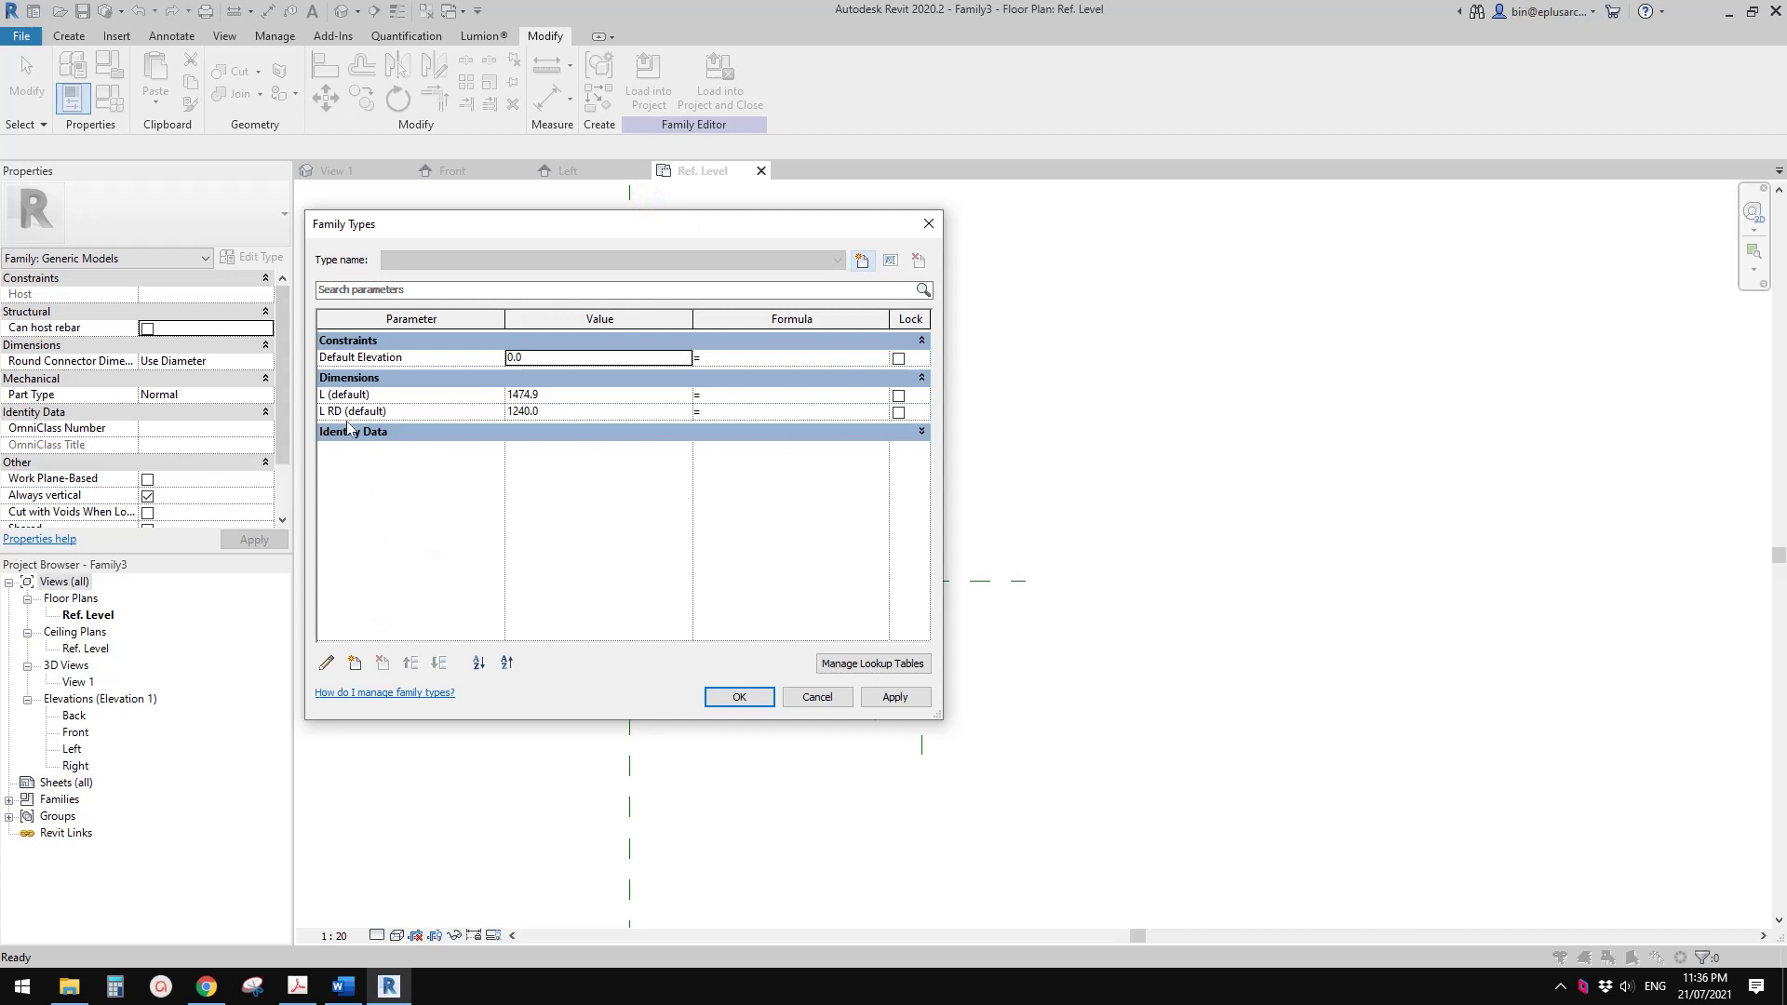
{"action": "left_click", "coordinate": [354, 661]}
{"action": "type", "text": "X"}
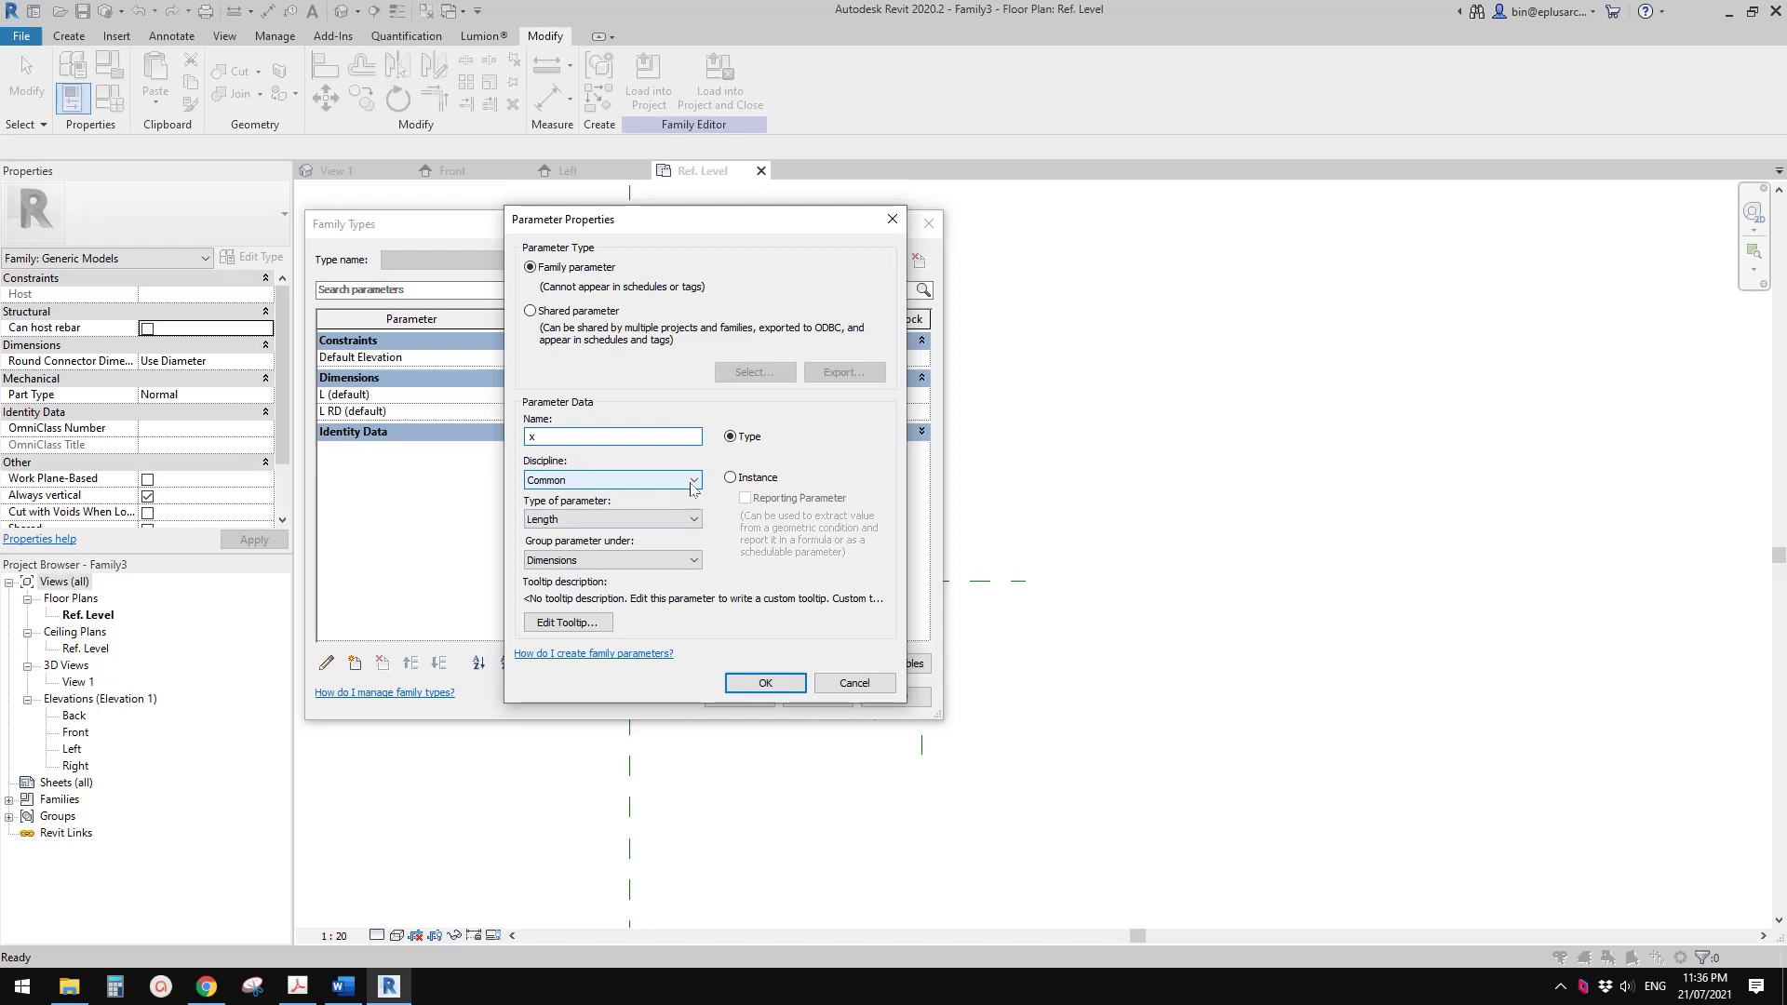
{"action": "left_click", "coordinate": [729, 478]}
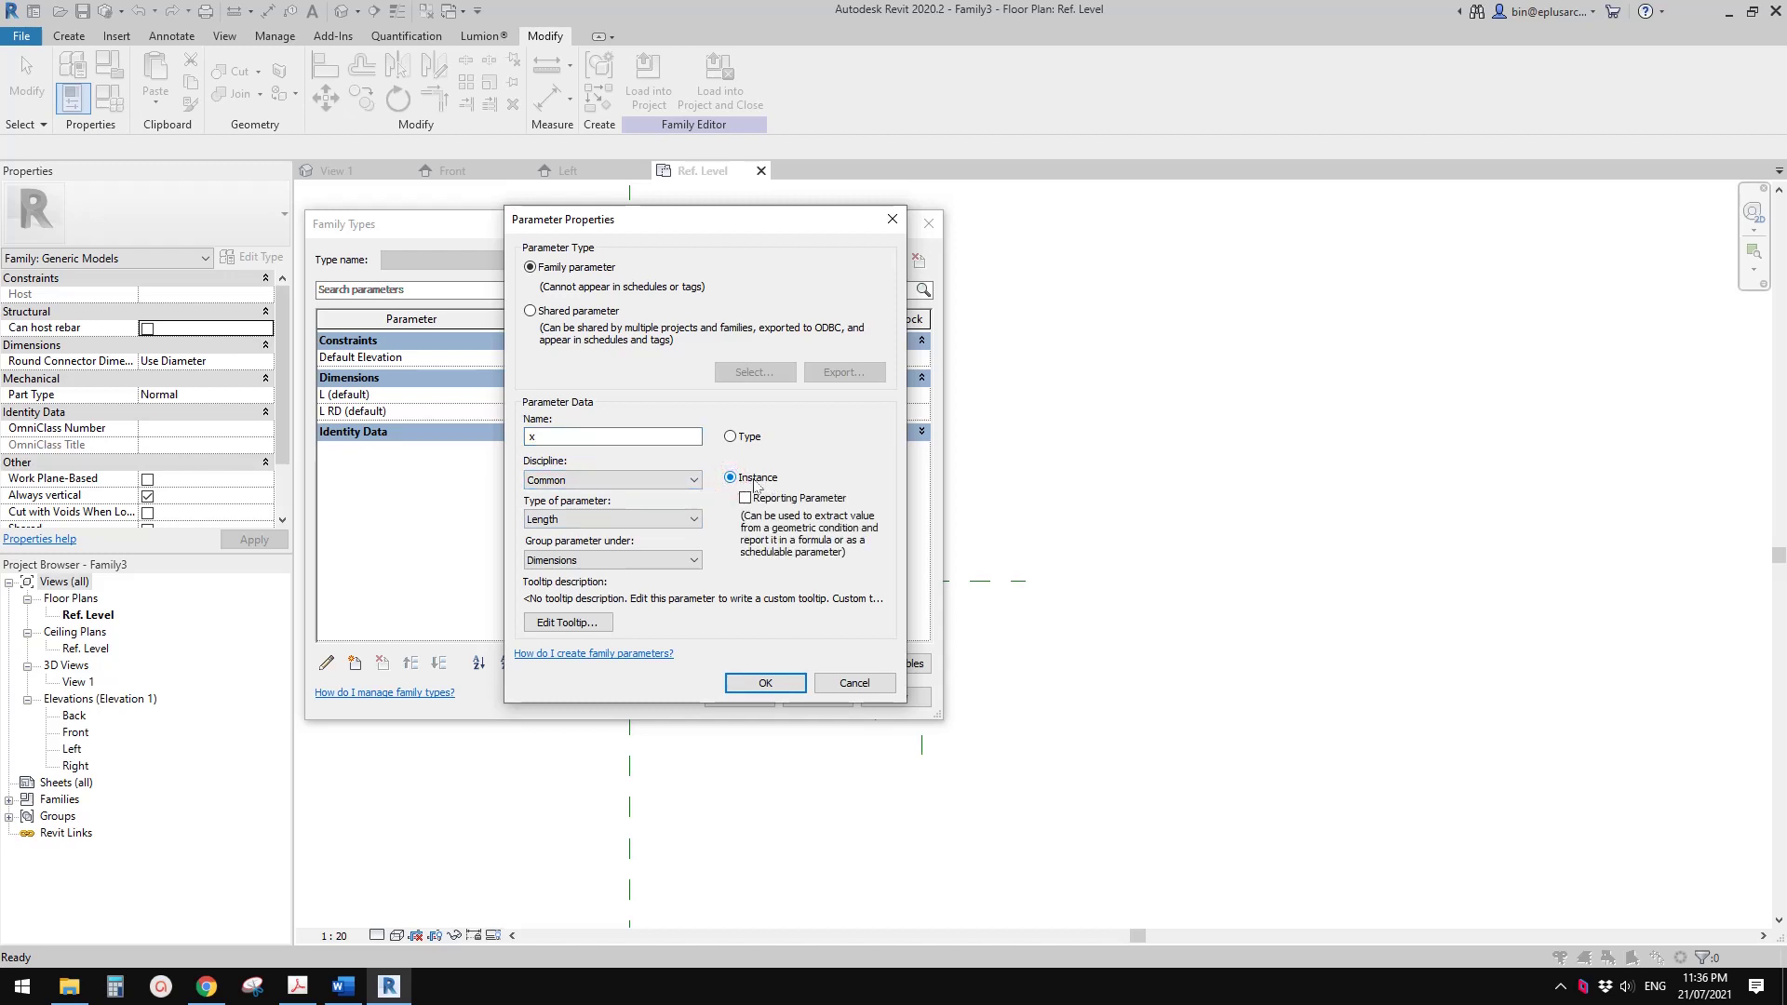
{"action": "left_click", "coordinate": [797, 688]}
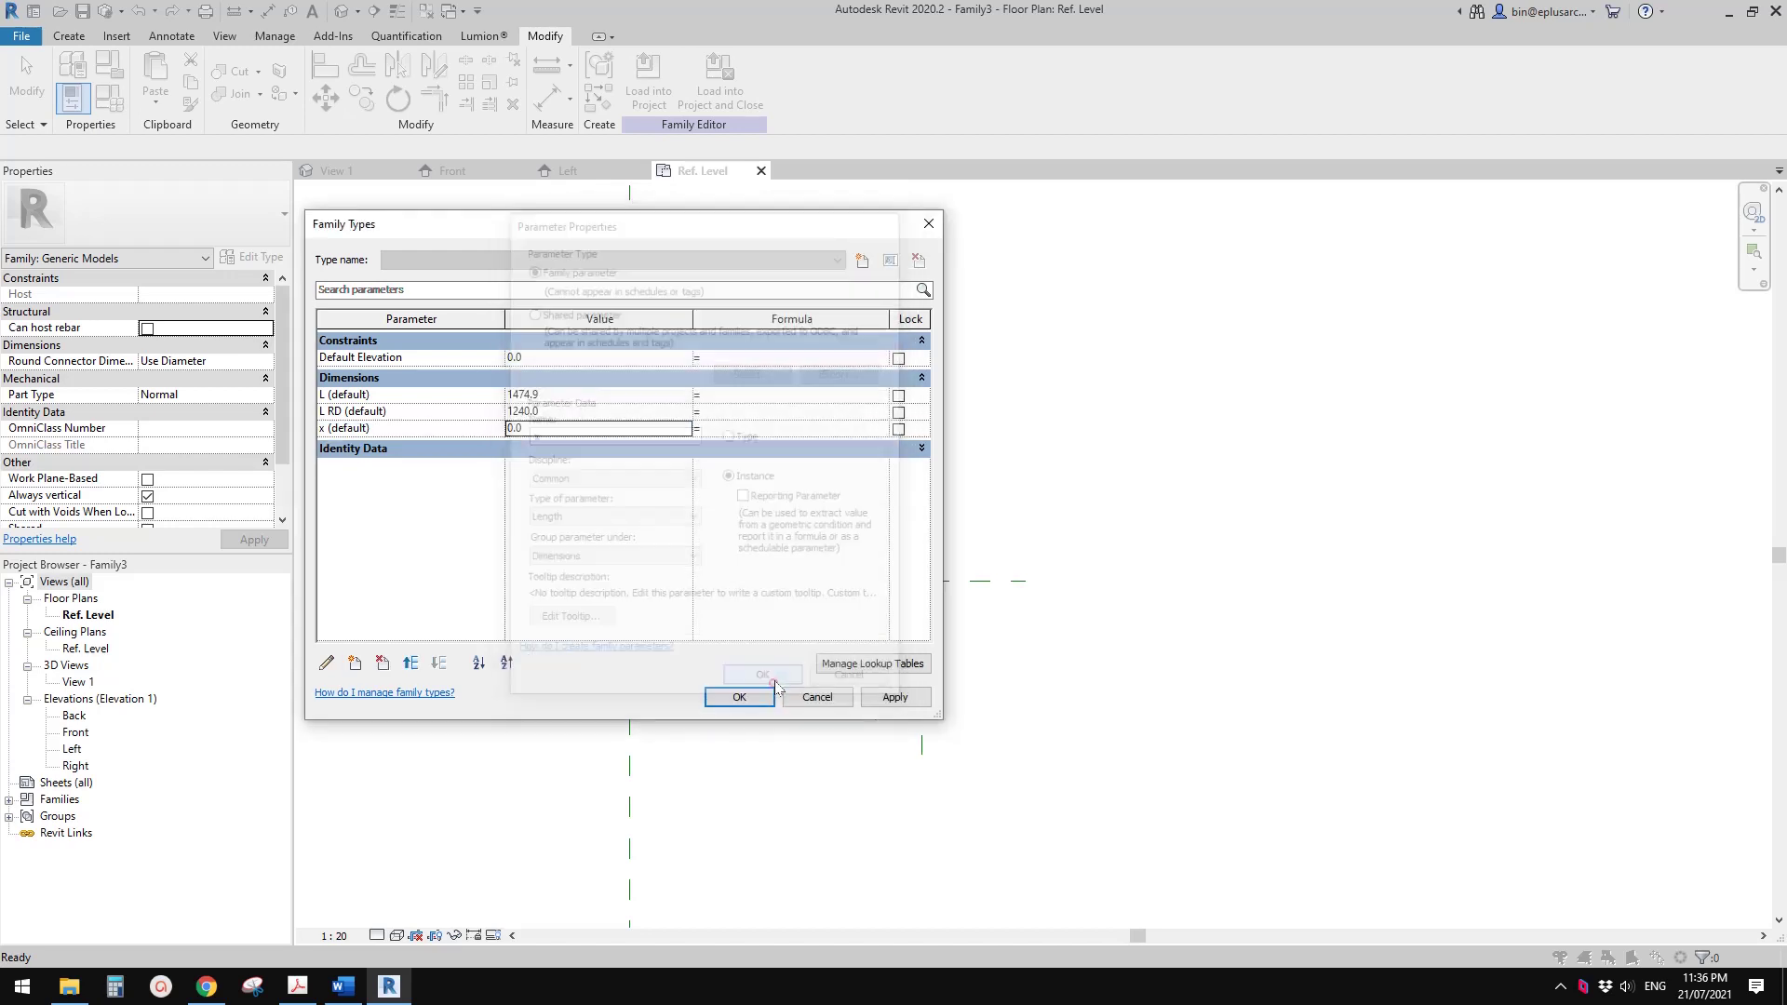
- Set x to 100 and give L RD the formula roundup(L / x) * x, then apply the family types
{"action": "left_click", "coordinate": [553, 429]}
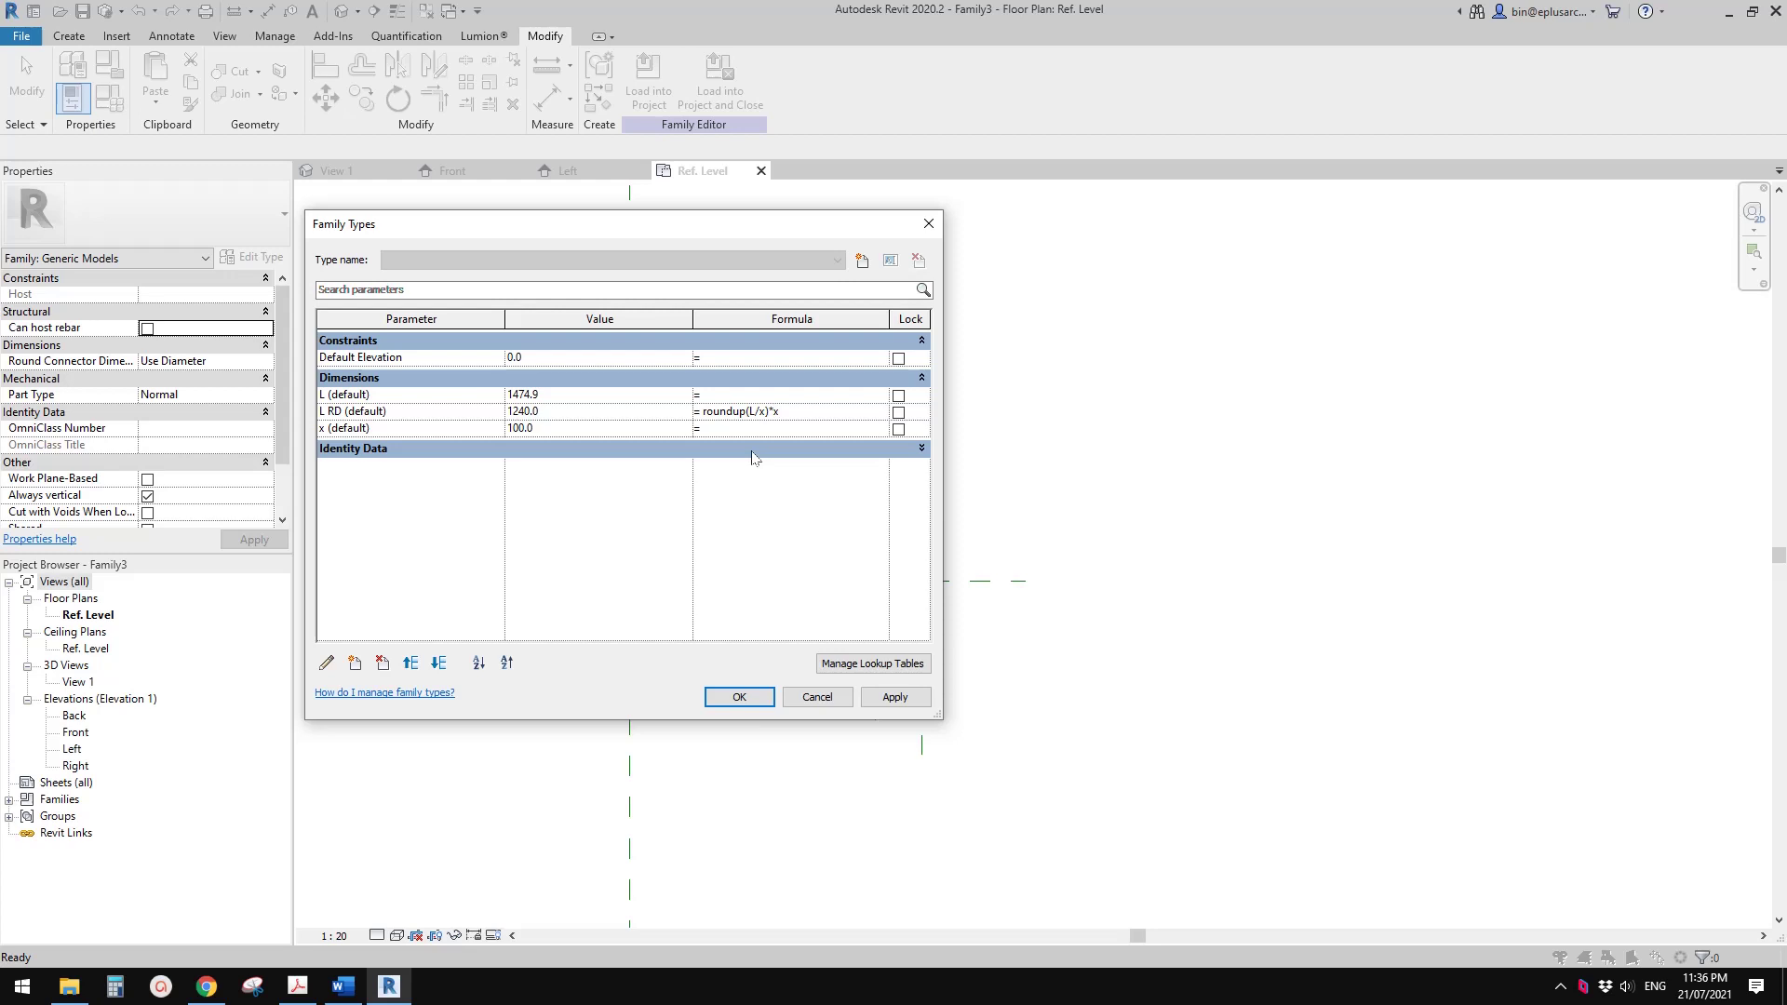
{"action": "left_click", "coordinate": [768, 511]}
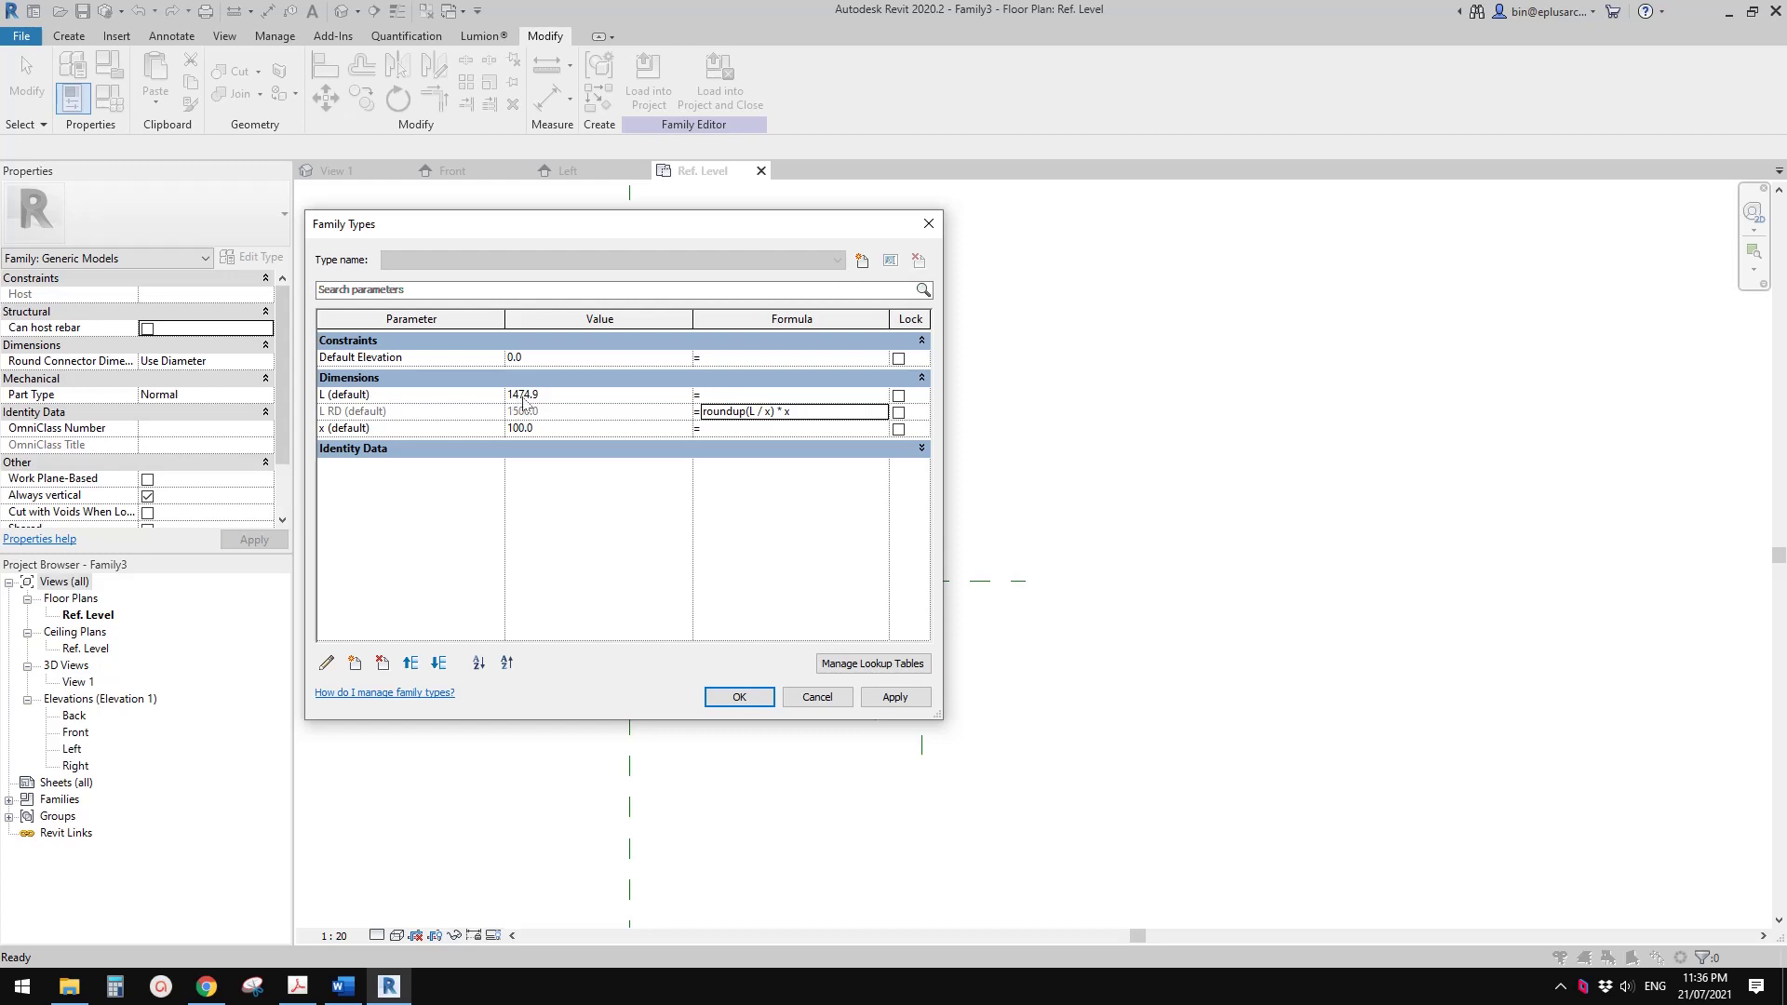
{"action": "left_click_drag", "start_coordinate": [725, 223], "coordinate": [510, 206]}
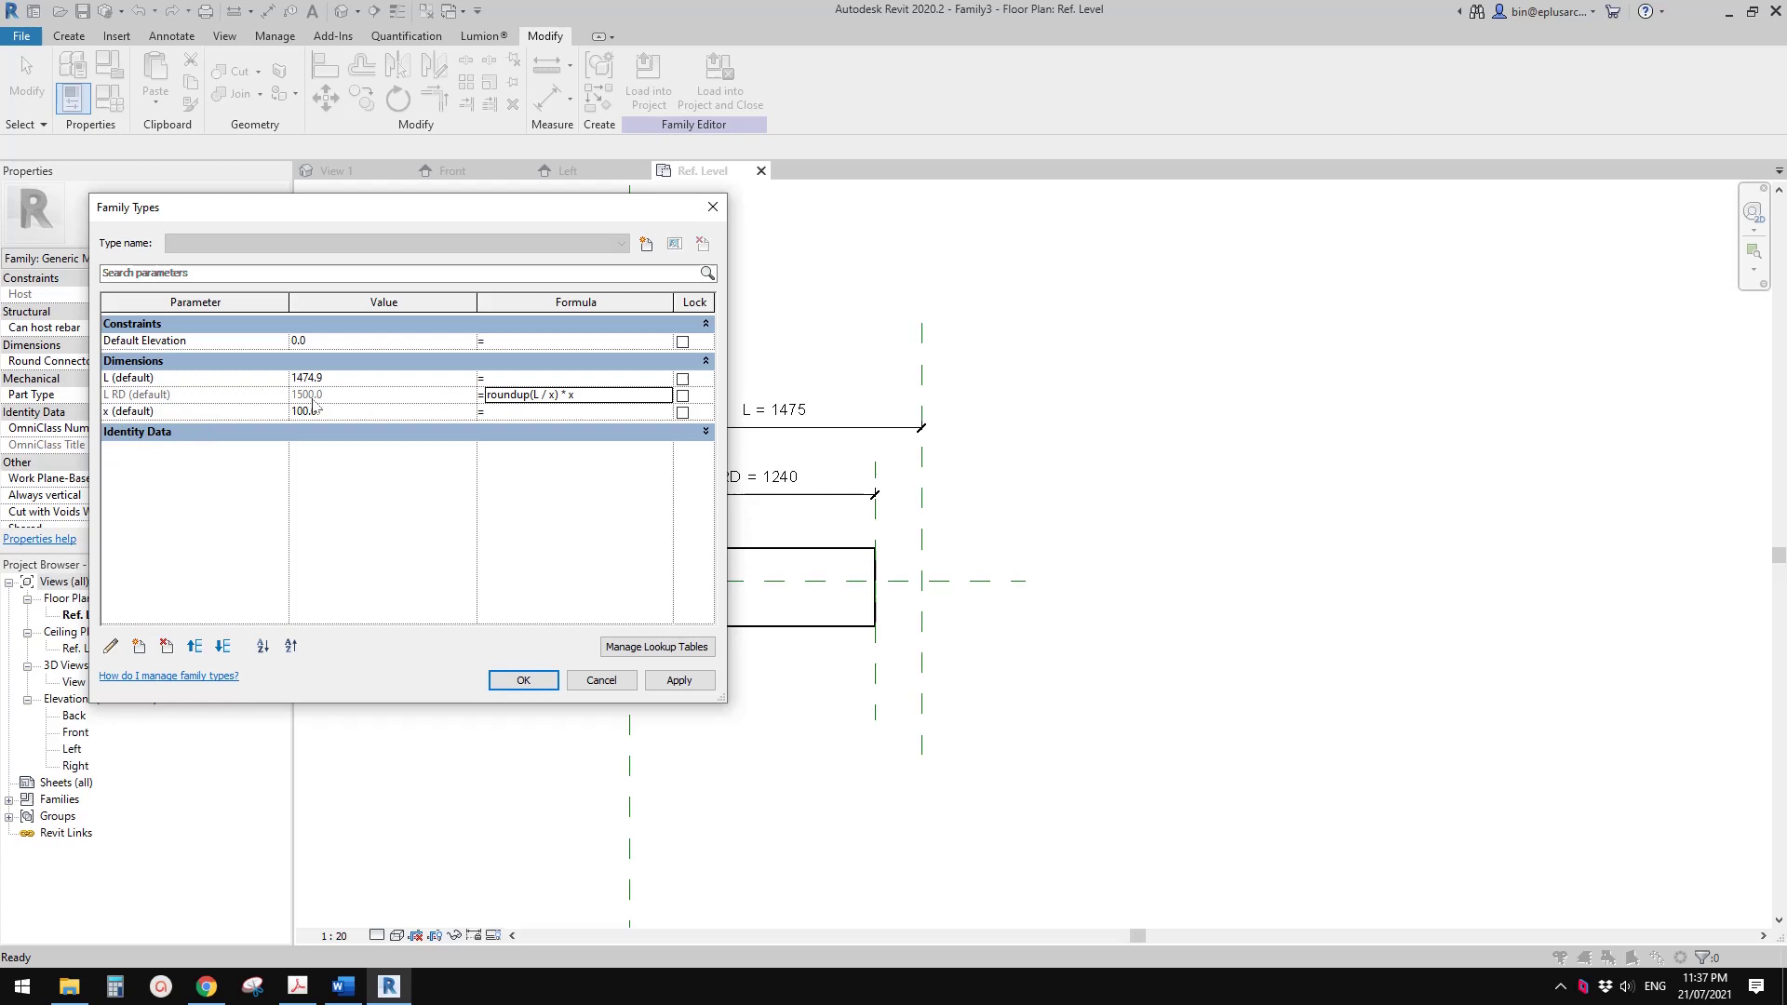
{"action": "left_click", "coordinate": [524, 681]}
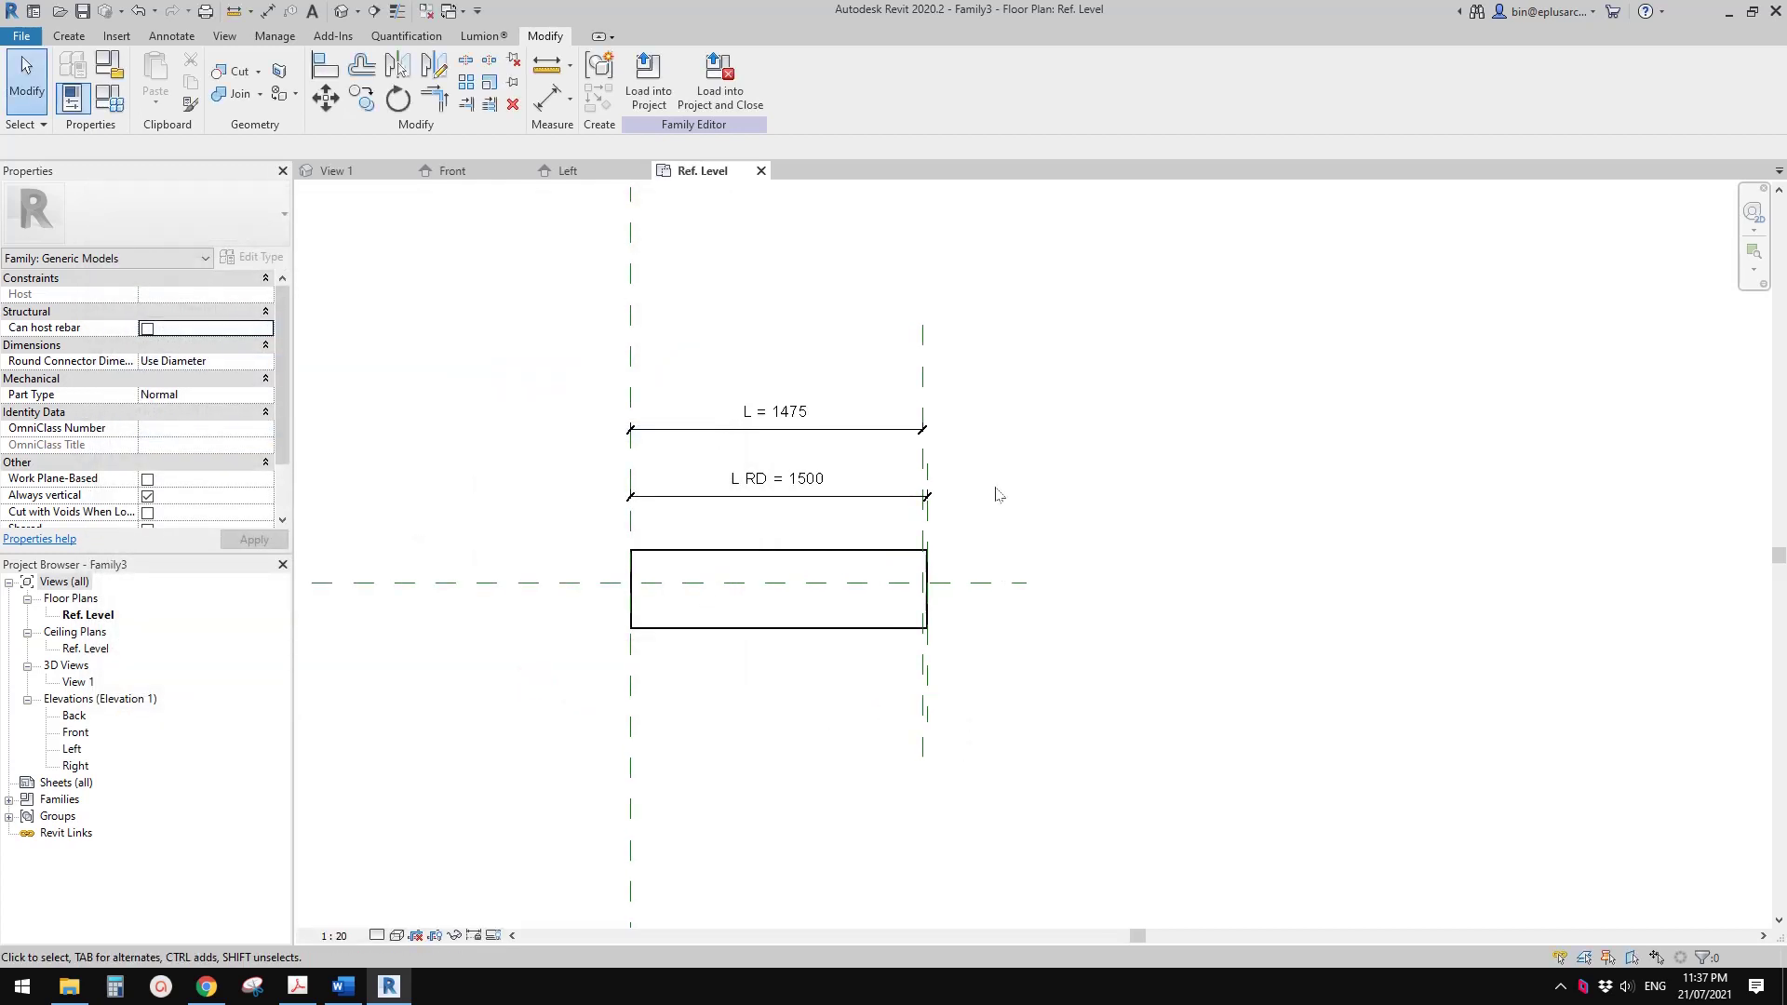
- Move the L reference plane outward onto the L RD plane, making L 1500
{"action": "left_click", "coordinate": [923, 383]}
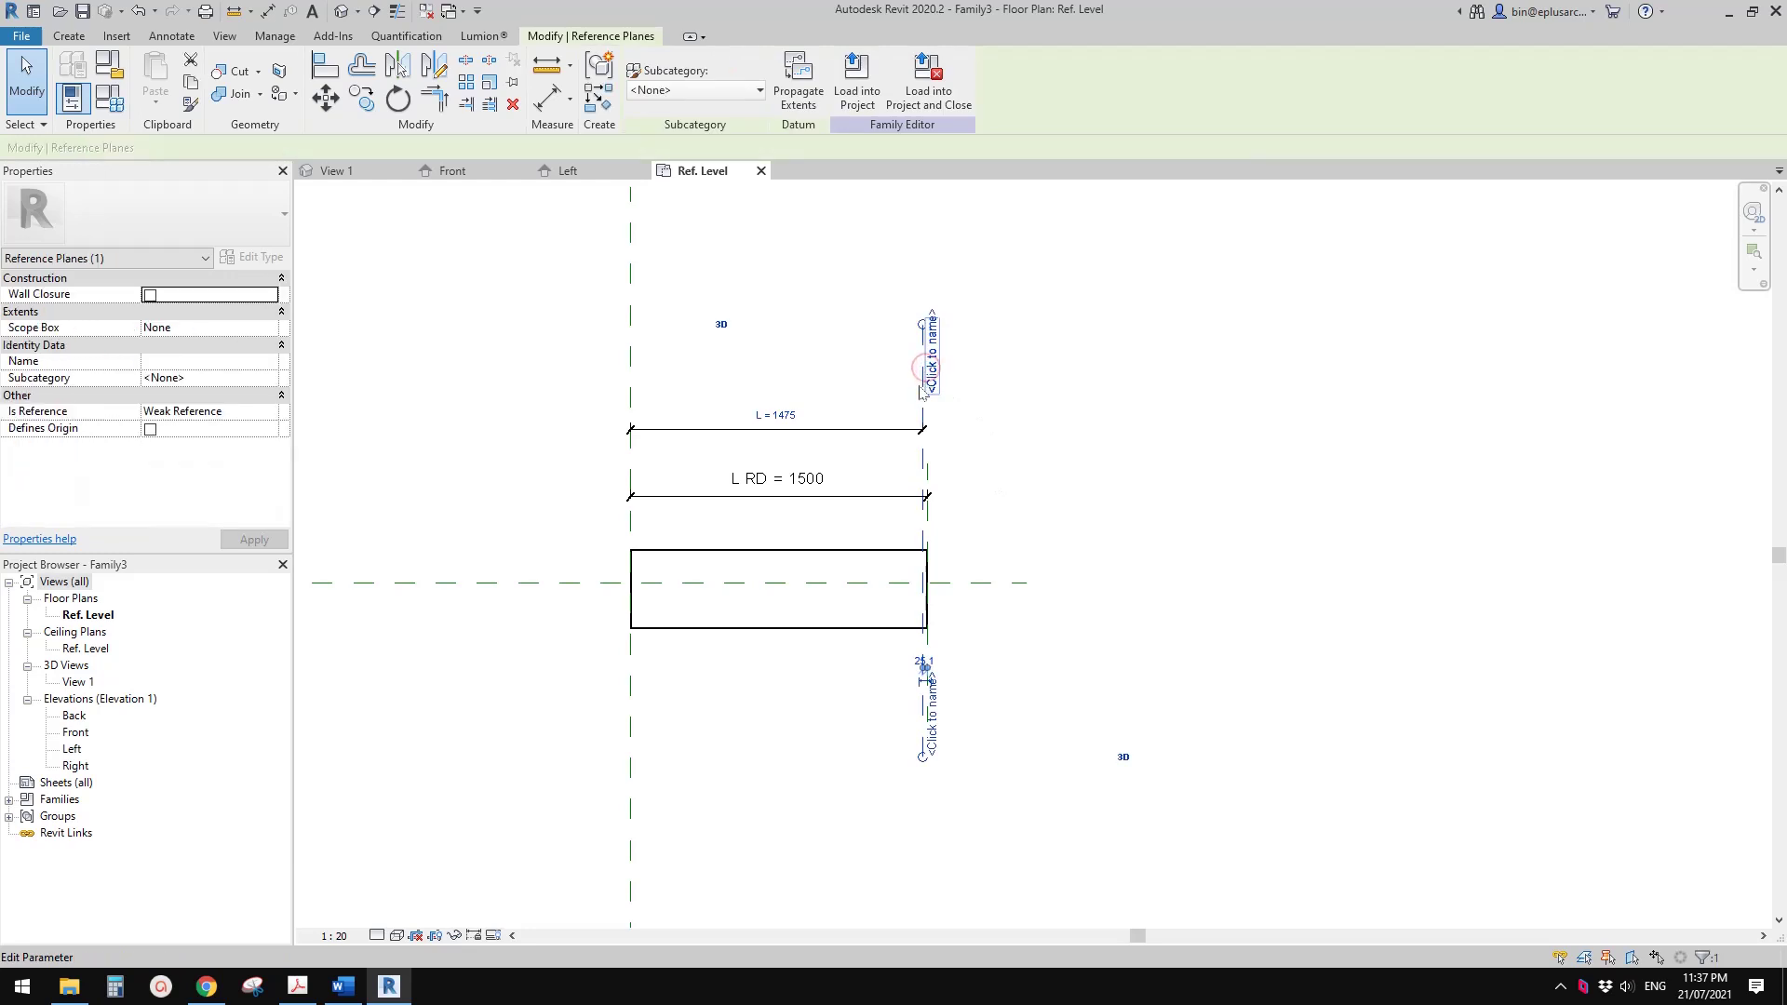
{"action": "mouse_move", "coordinate": [937, 411]}
{"action": "left_mouse_down"}
{"action": "mouse_move", "coordinate": [997, 413]}
{"action": "mouse_move", "coordinate": [865, 426]}
{"action": "mouse_move", "coordinate": [1154, 426]}
{"action": "mouse_move", "coordinate": [872, 428]}
{"action": "mouse_move", "coordinate": [1105, 427]}
{"action": "mouse_move", "coordinate": [903, 437]}
{"action": "mouse_move", "coordinate": [929, 437]}
{"action": "left_mouse_up"}
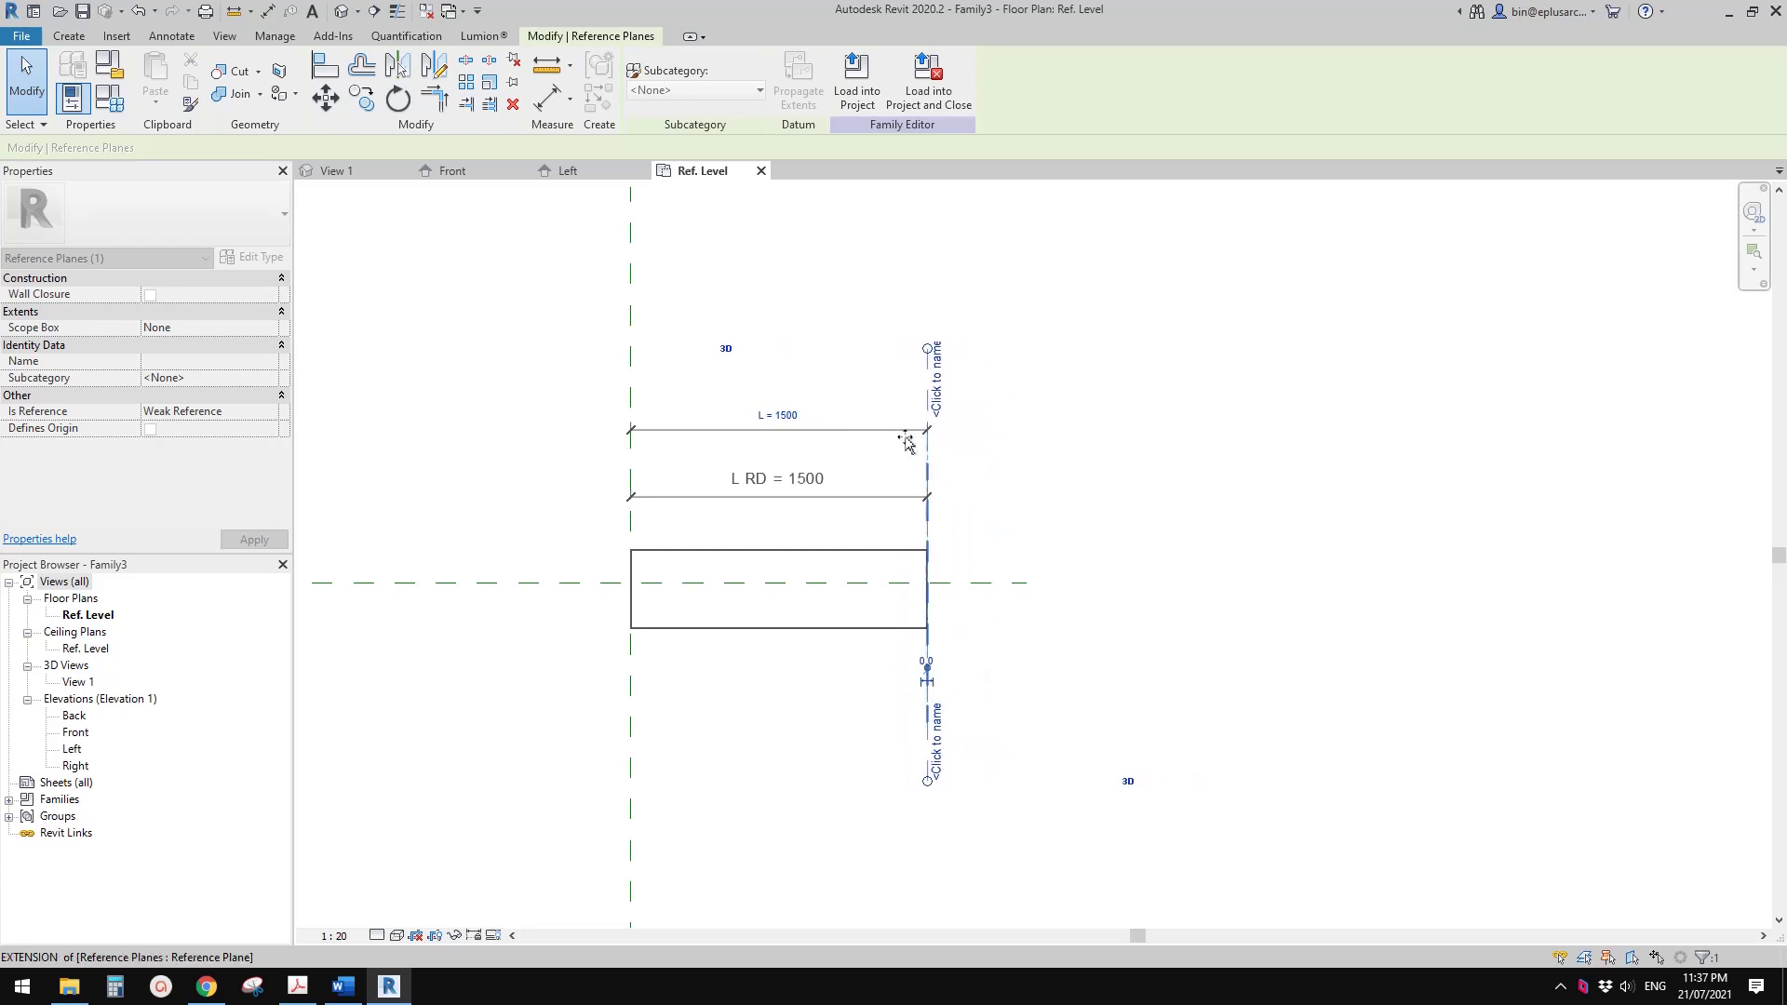
{"action": "left_click", "coordinate": [565, 269]}
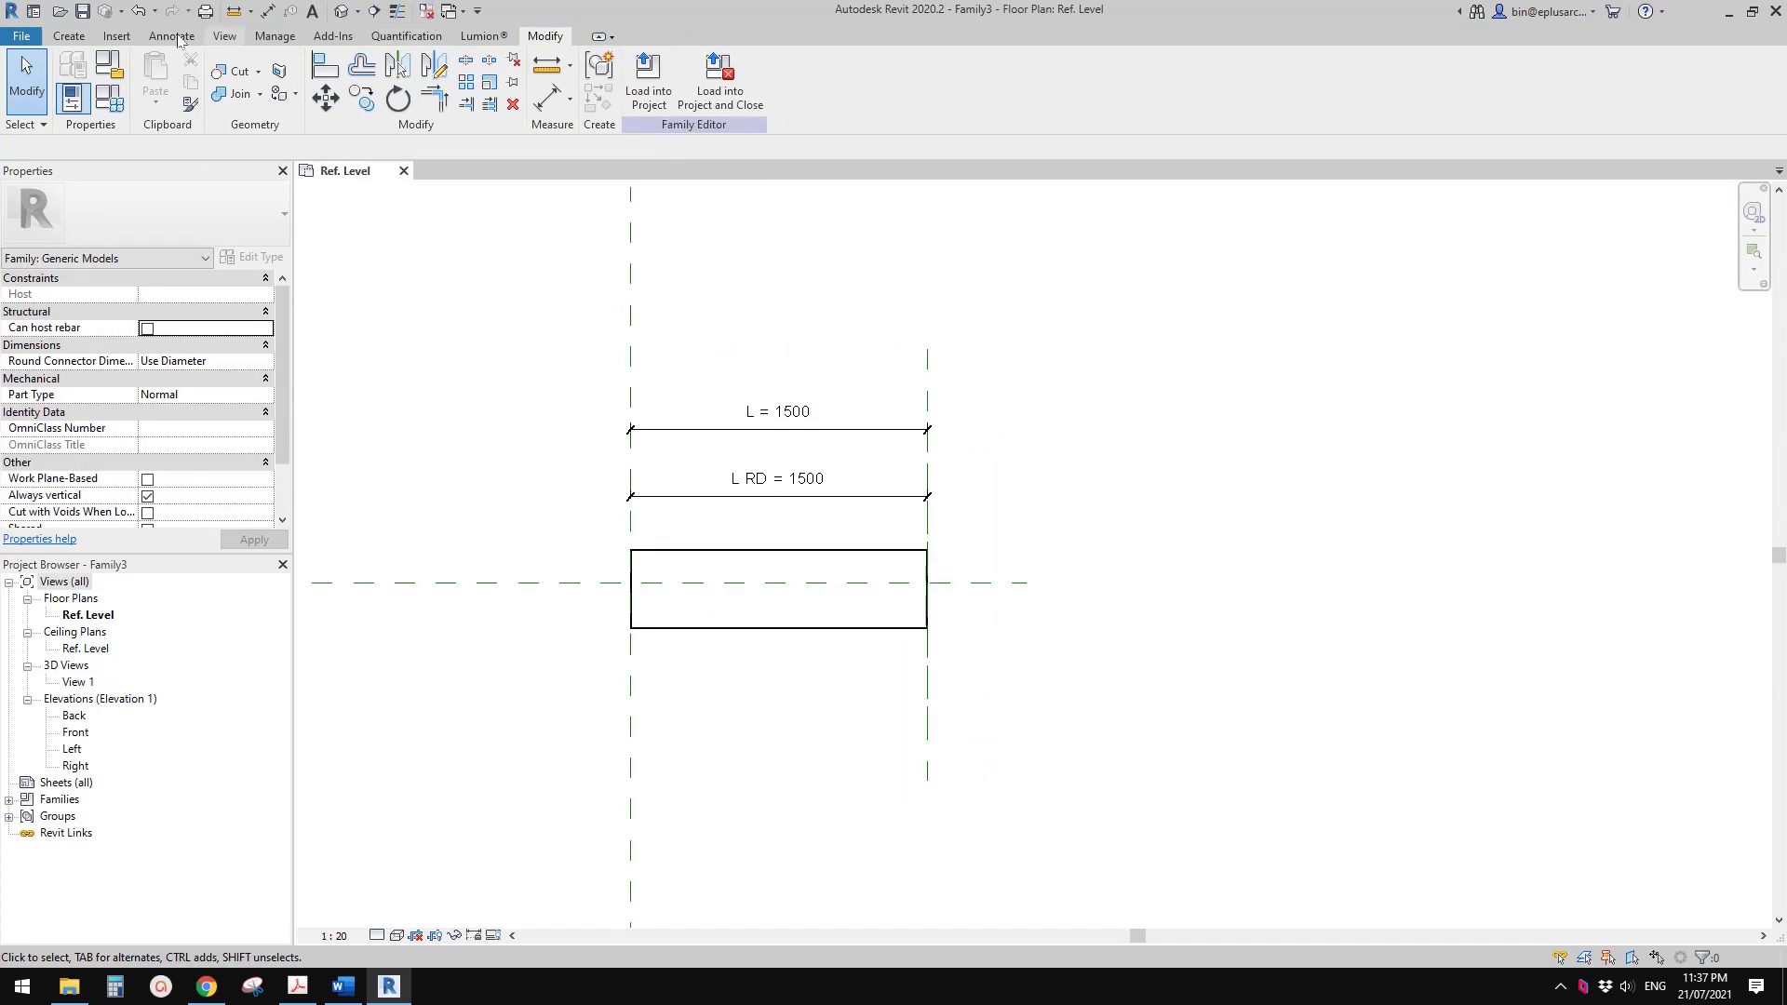
- Create a new project from a project template
{"action": "left_click", "coordinate": [20, 36]}
{"action": "mouse_move", "coordinate": [118, 124]}
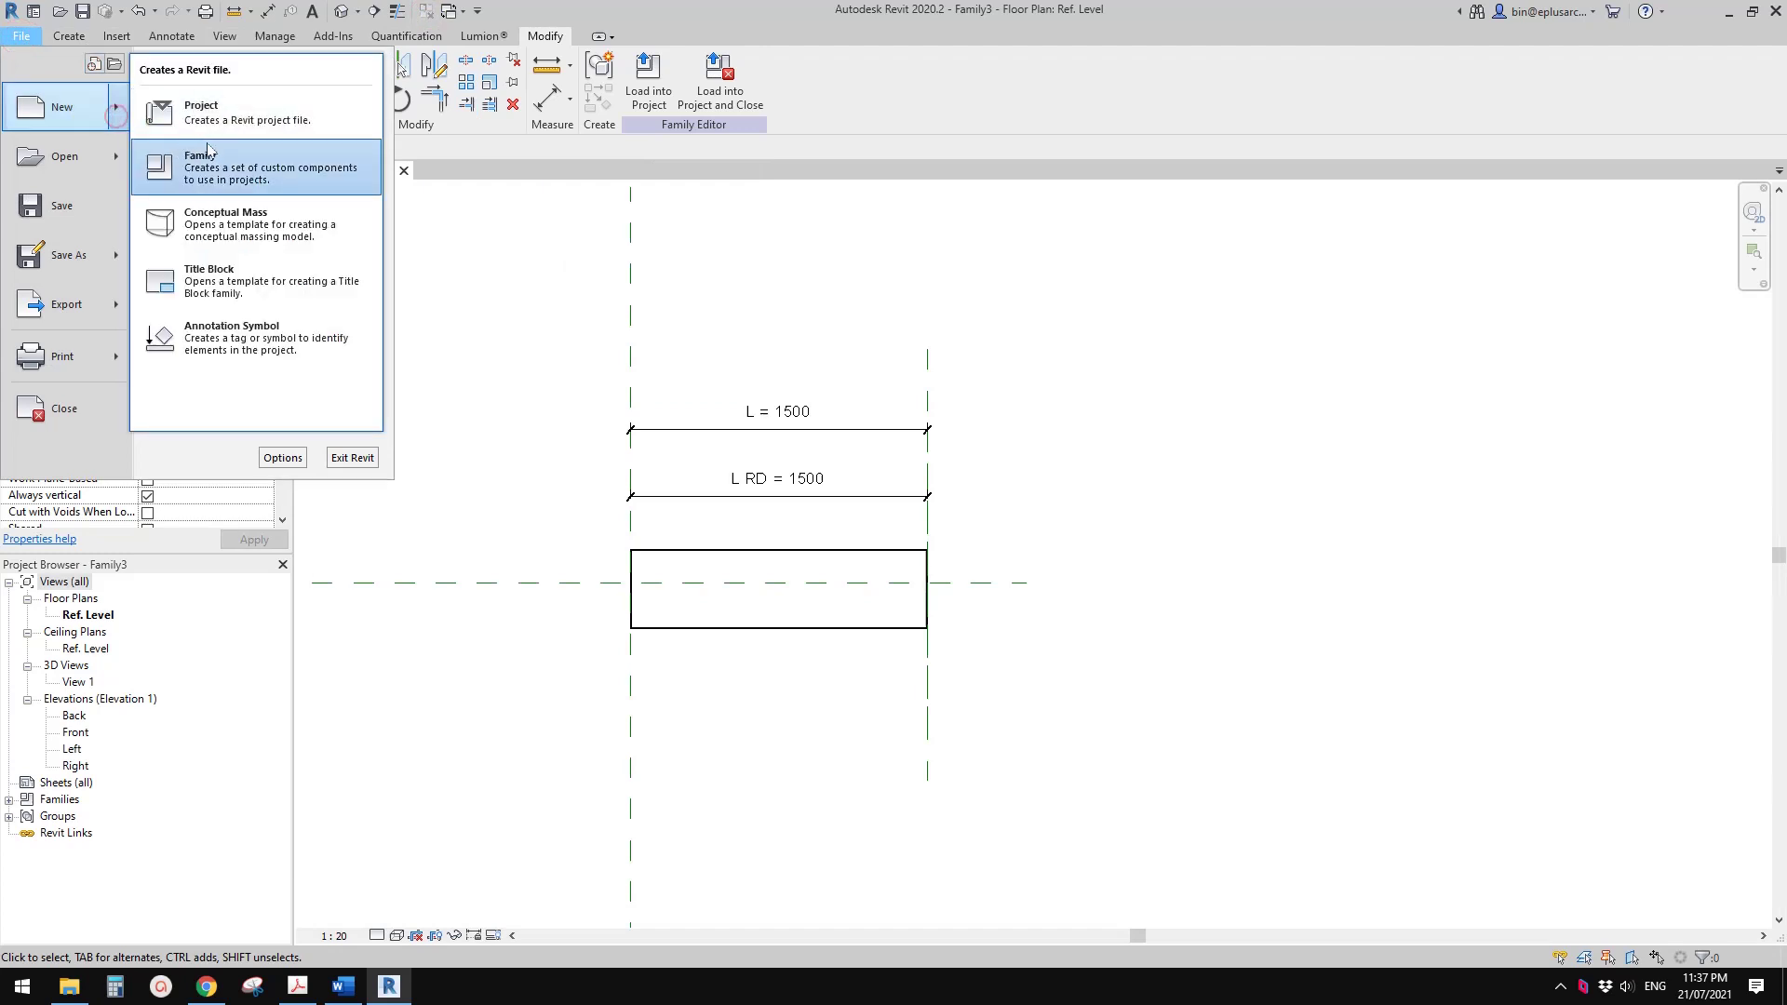
{"action": "left_click", "coordinate": [172, 91]}
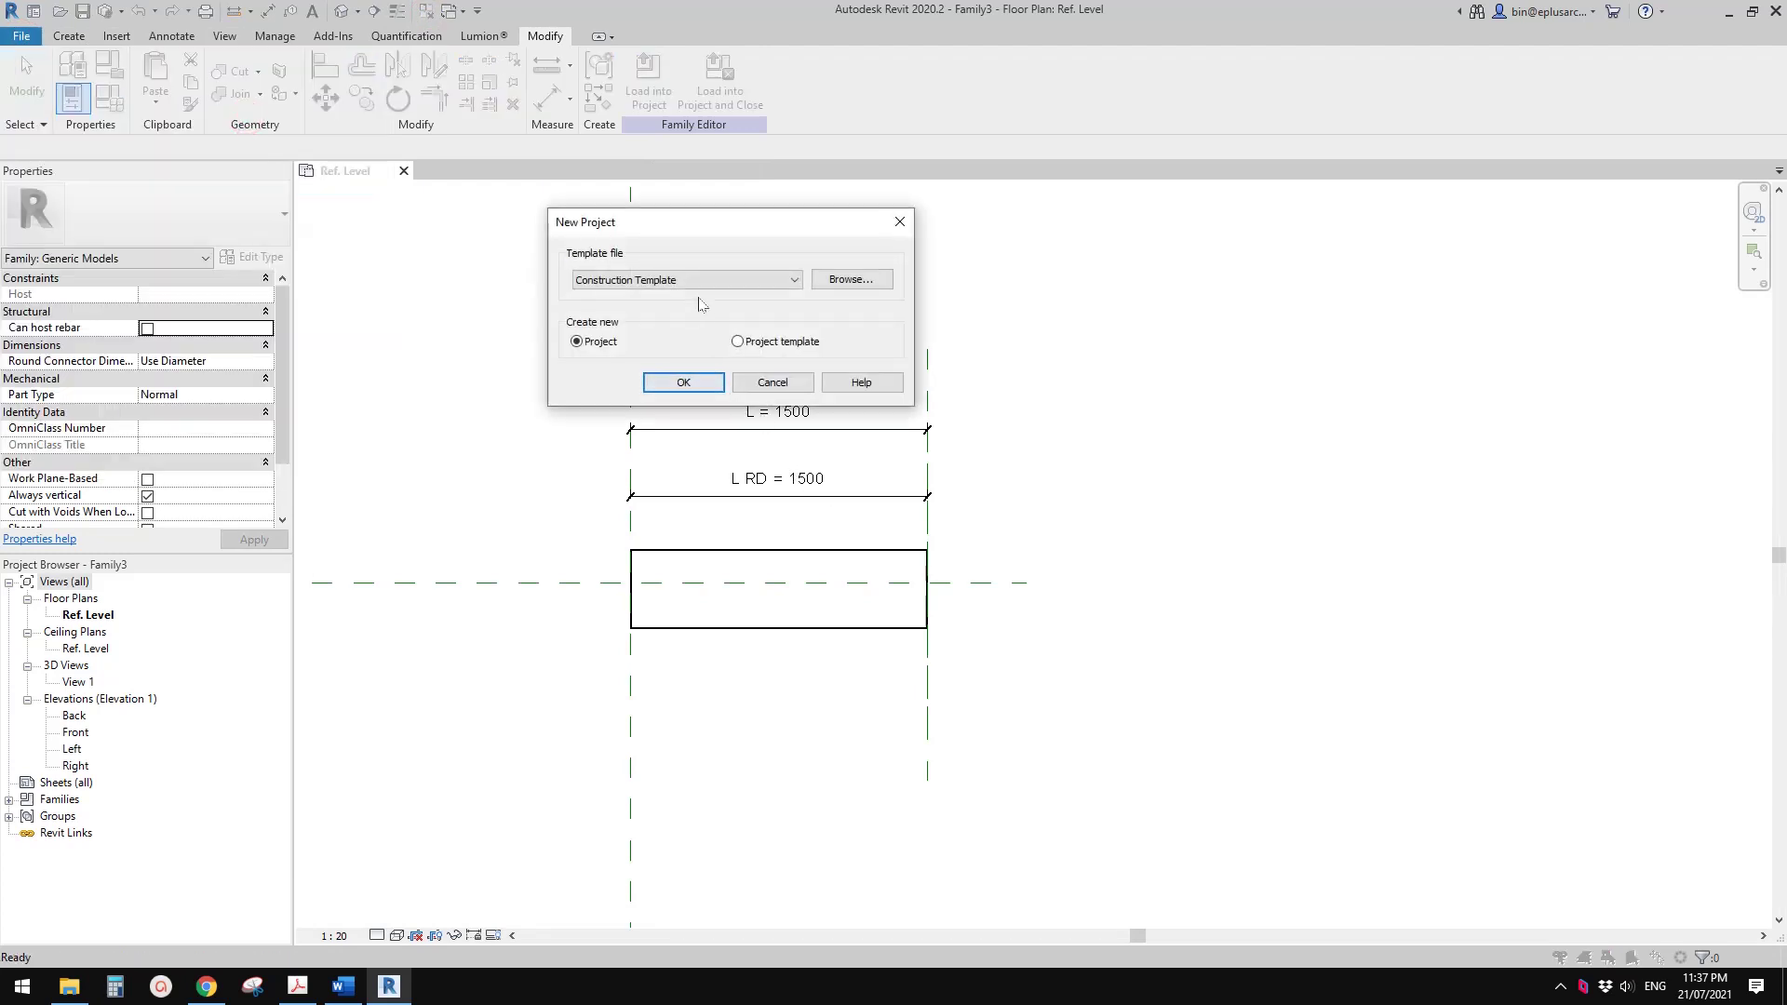
{"action": "left_click", "coordinate": [697, 280]}
{"action": "left_click", "coordinate": [618, 319]}
{"action": "left_click", "coordinate": [683, 382]}
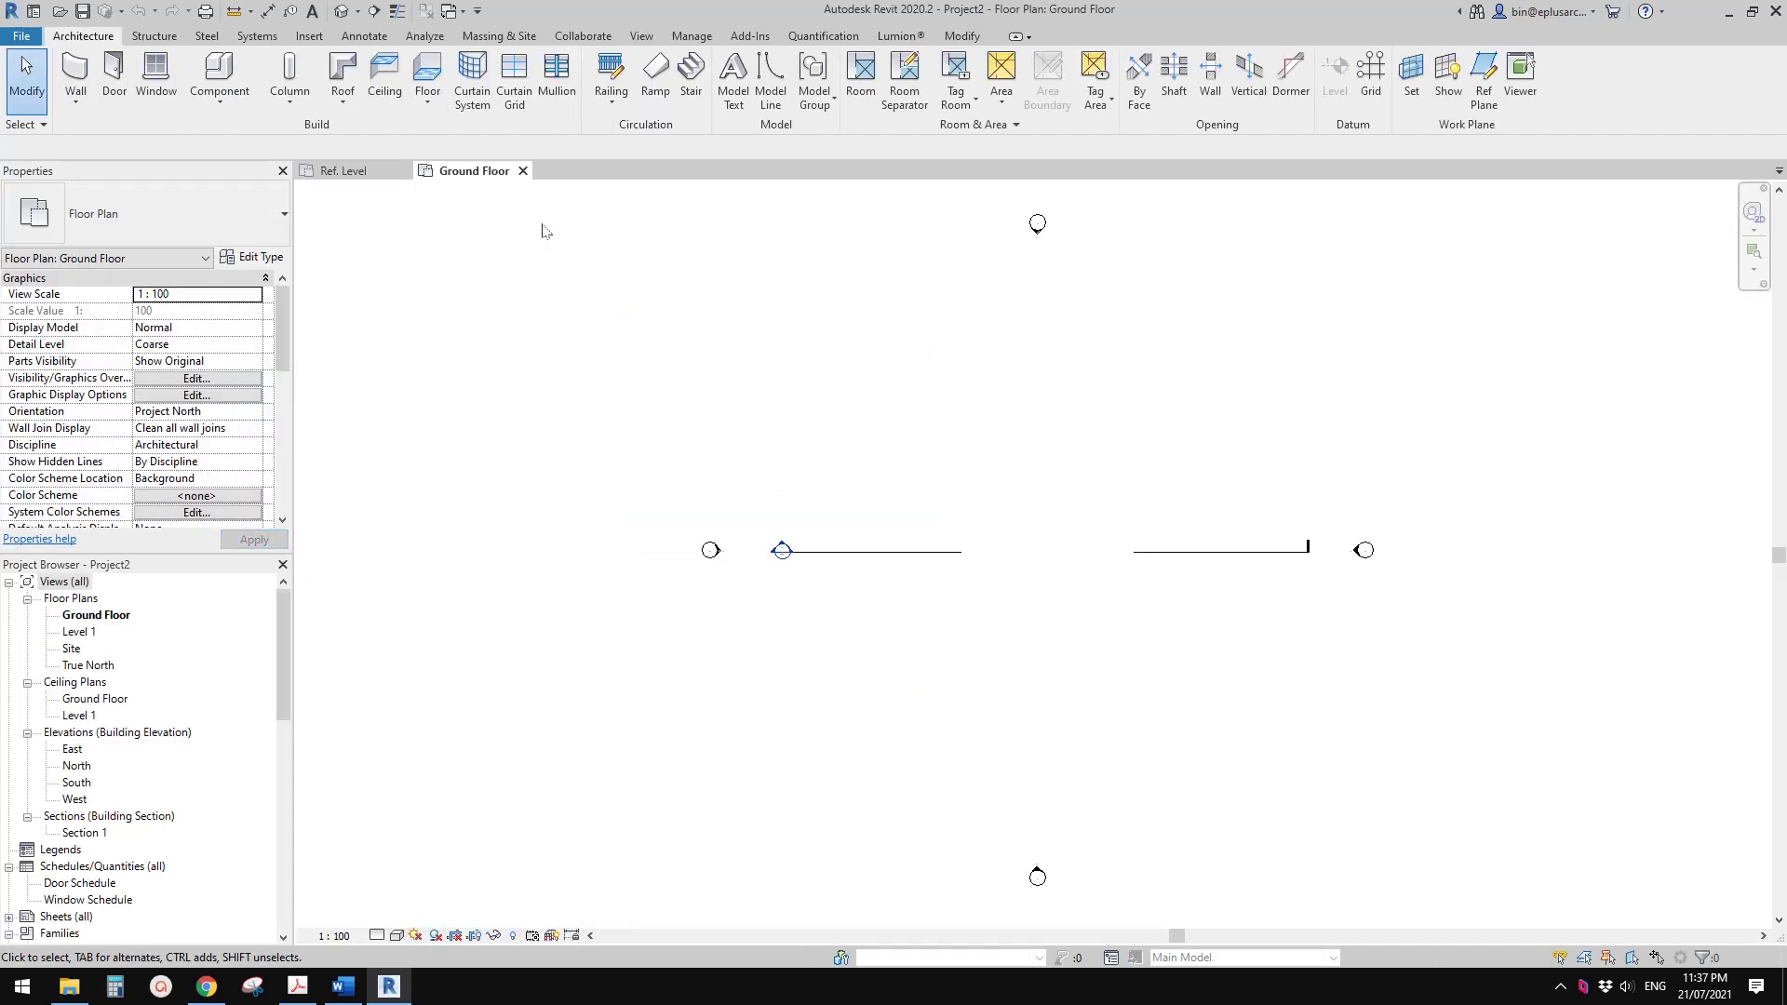
- Load the family into the new project and place one instance in the Ground Floor plan above the section line
{"action": "left_click", "coordinate": [358, 172]}
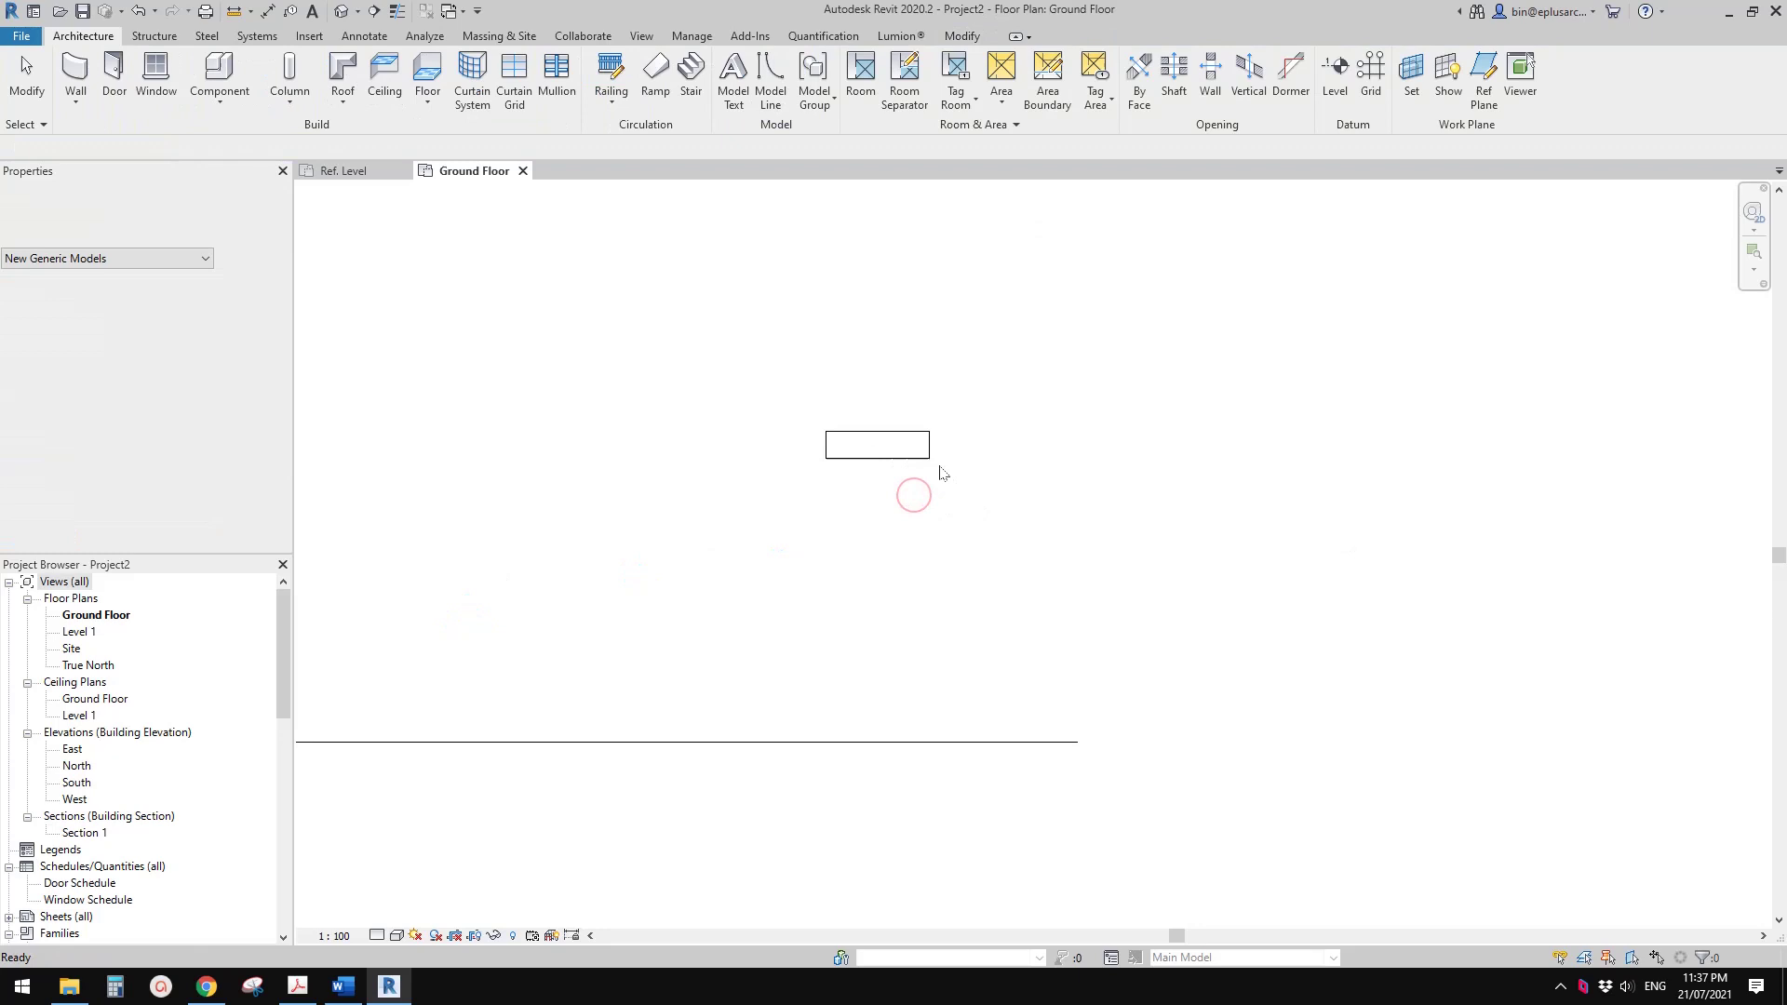
{"action": "scroll", "coordinate": [935, 463], "scroll_direction": "up", "scroll_amount": 4}
{"action": "left_click", "coordinate": [854, 409]}
{"action": "scroll", "coordinate": [846, 419], "scroll_direction": "up", "scroll_amount": 1}
- Add an aligned dimension across the placed block's length, positioned below the block
{"action": "middle_click_drag", "start_coordinate": [833, 424], "coordinate": [825, 455]}
{"action": "key", "text": "d"}
{"action": "key", "text": "i"}
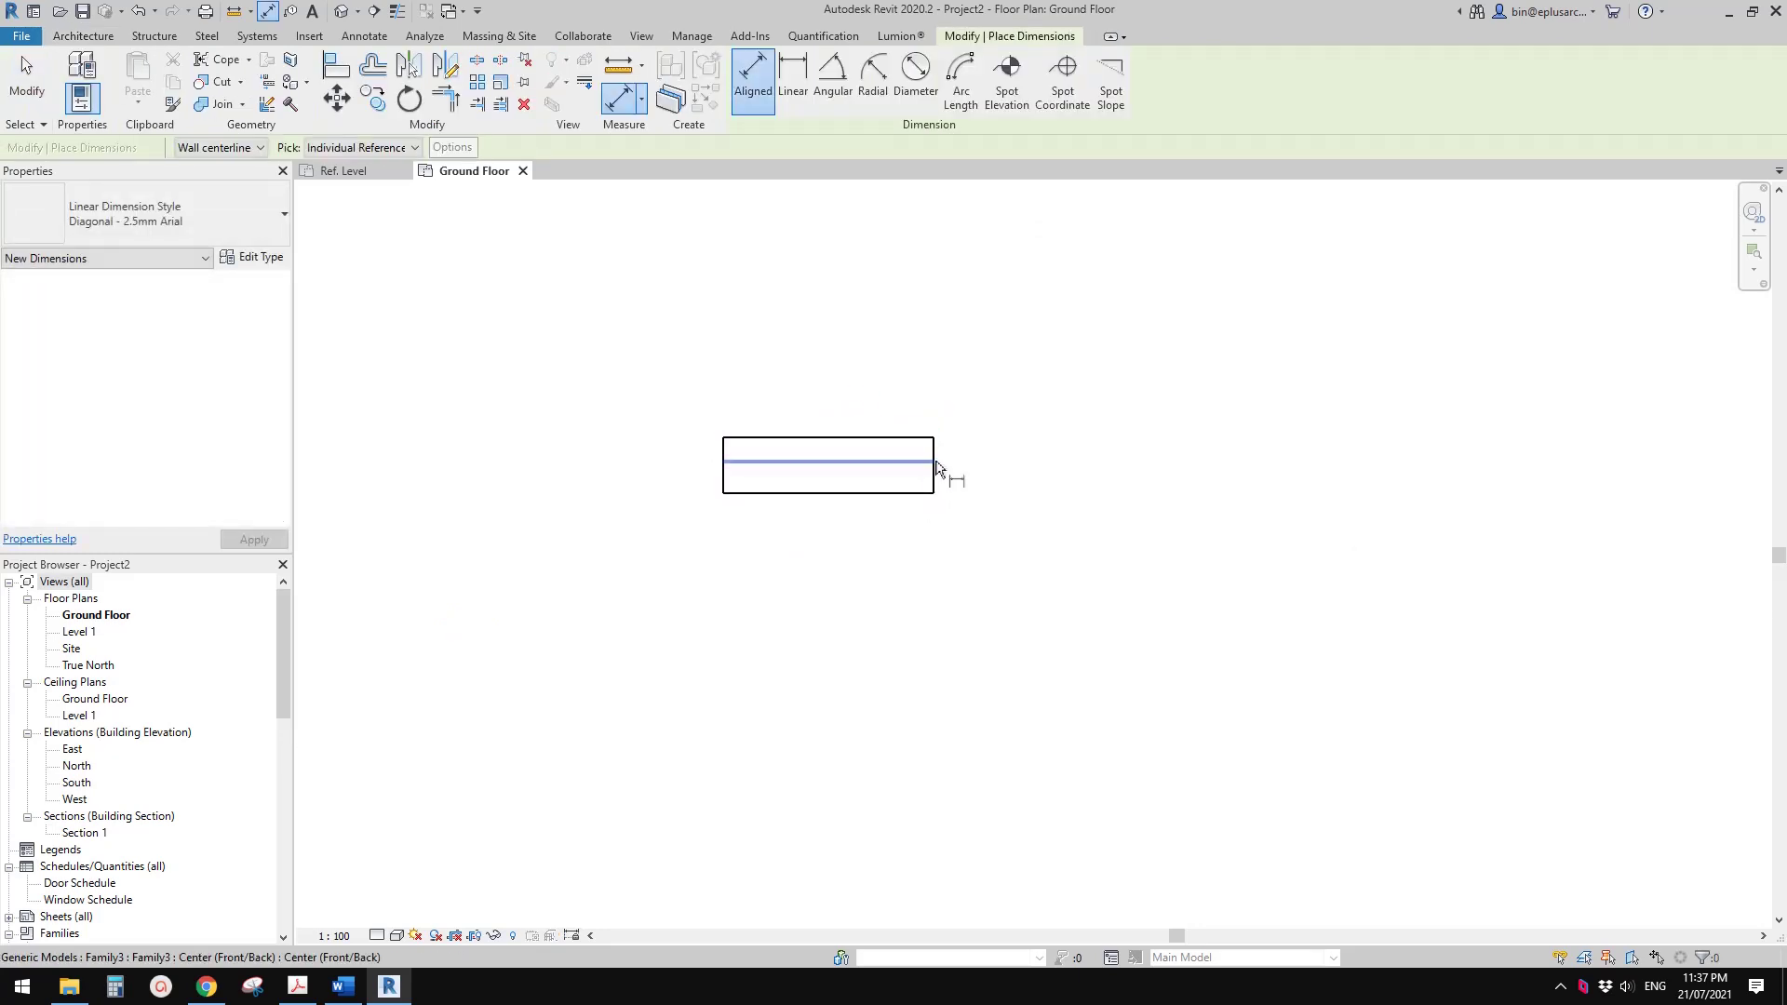
{"action": "left_click", "coordinate": [936, 468]}
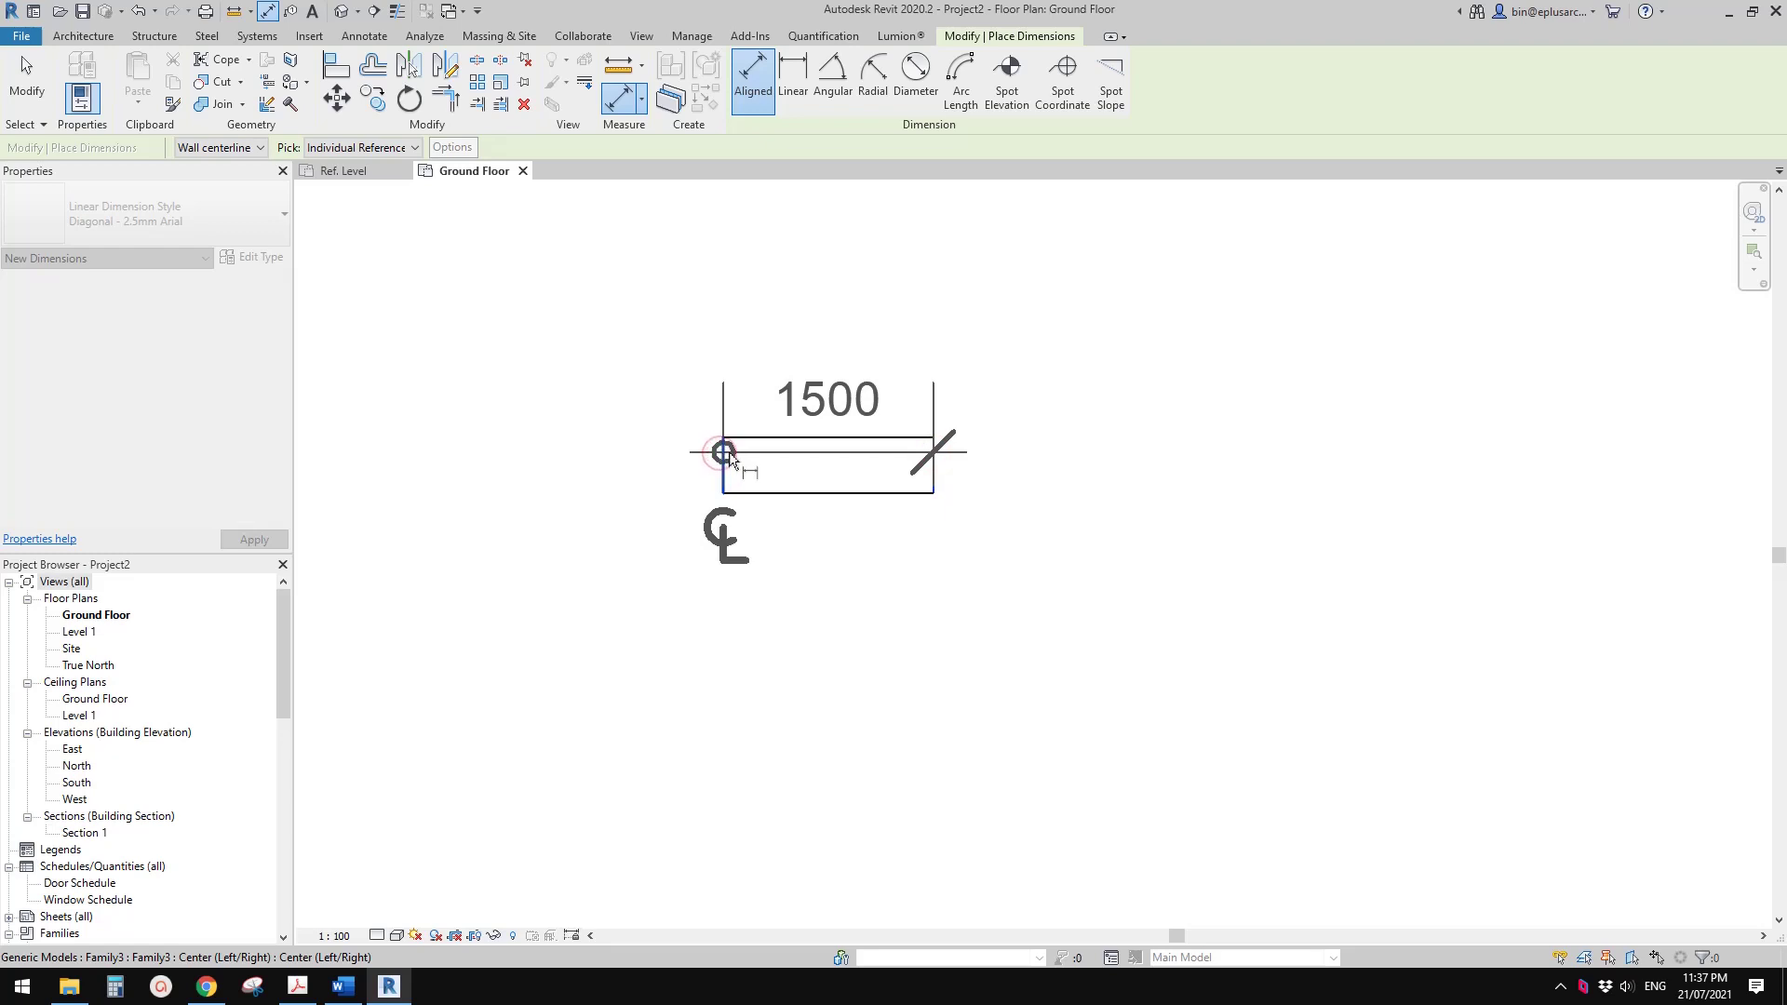
{"action": "left_click", "coordinate": [729, 454]}
{"action": "left_click", "coordinate": [746, 655]}
{"action": "middle_click_drag", "start_coordinate": [740, 751], "coordinate": [757, 646]}
{"action": "key", "text": "Escape"}
{"action": "left_click", "coordinate": [781, 600]}
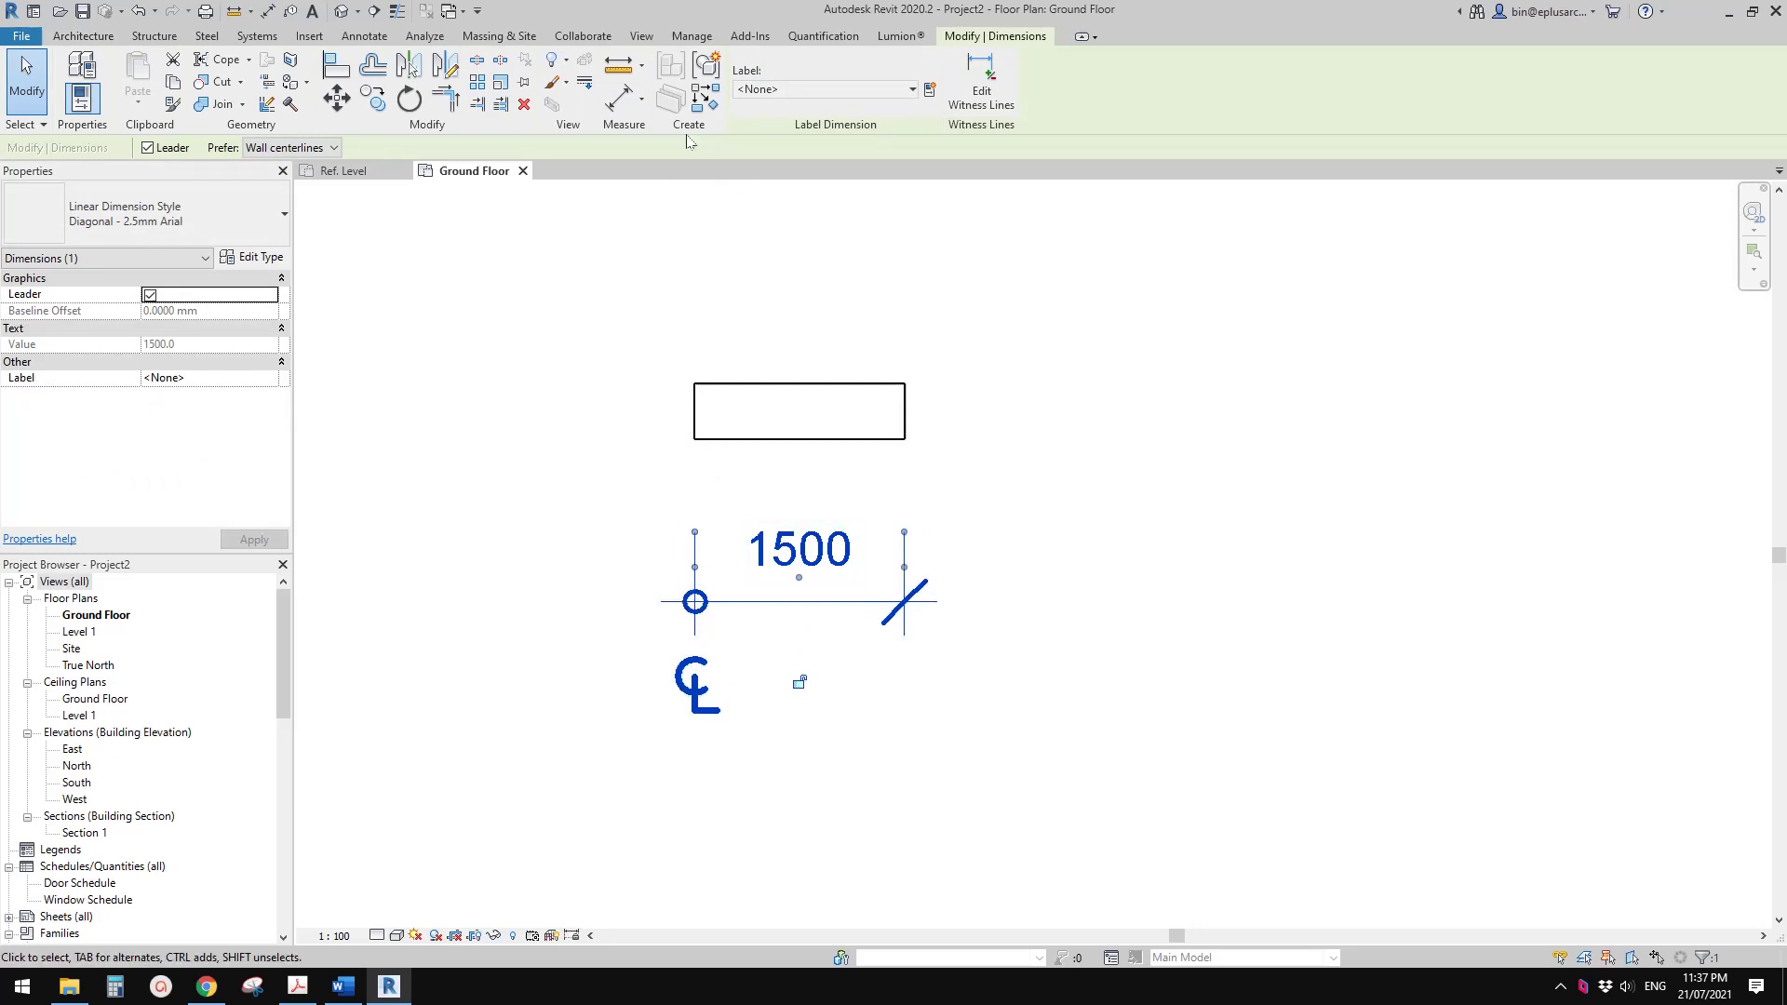
- Open the placed block's family for editing and set the centre vertical reference plane's Is Reference to Left
{"action": "left_click", "coordinate": [660, 362]}
{"action": "double_click", "coordinate": [769, 404]}
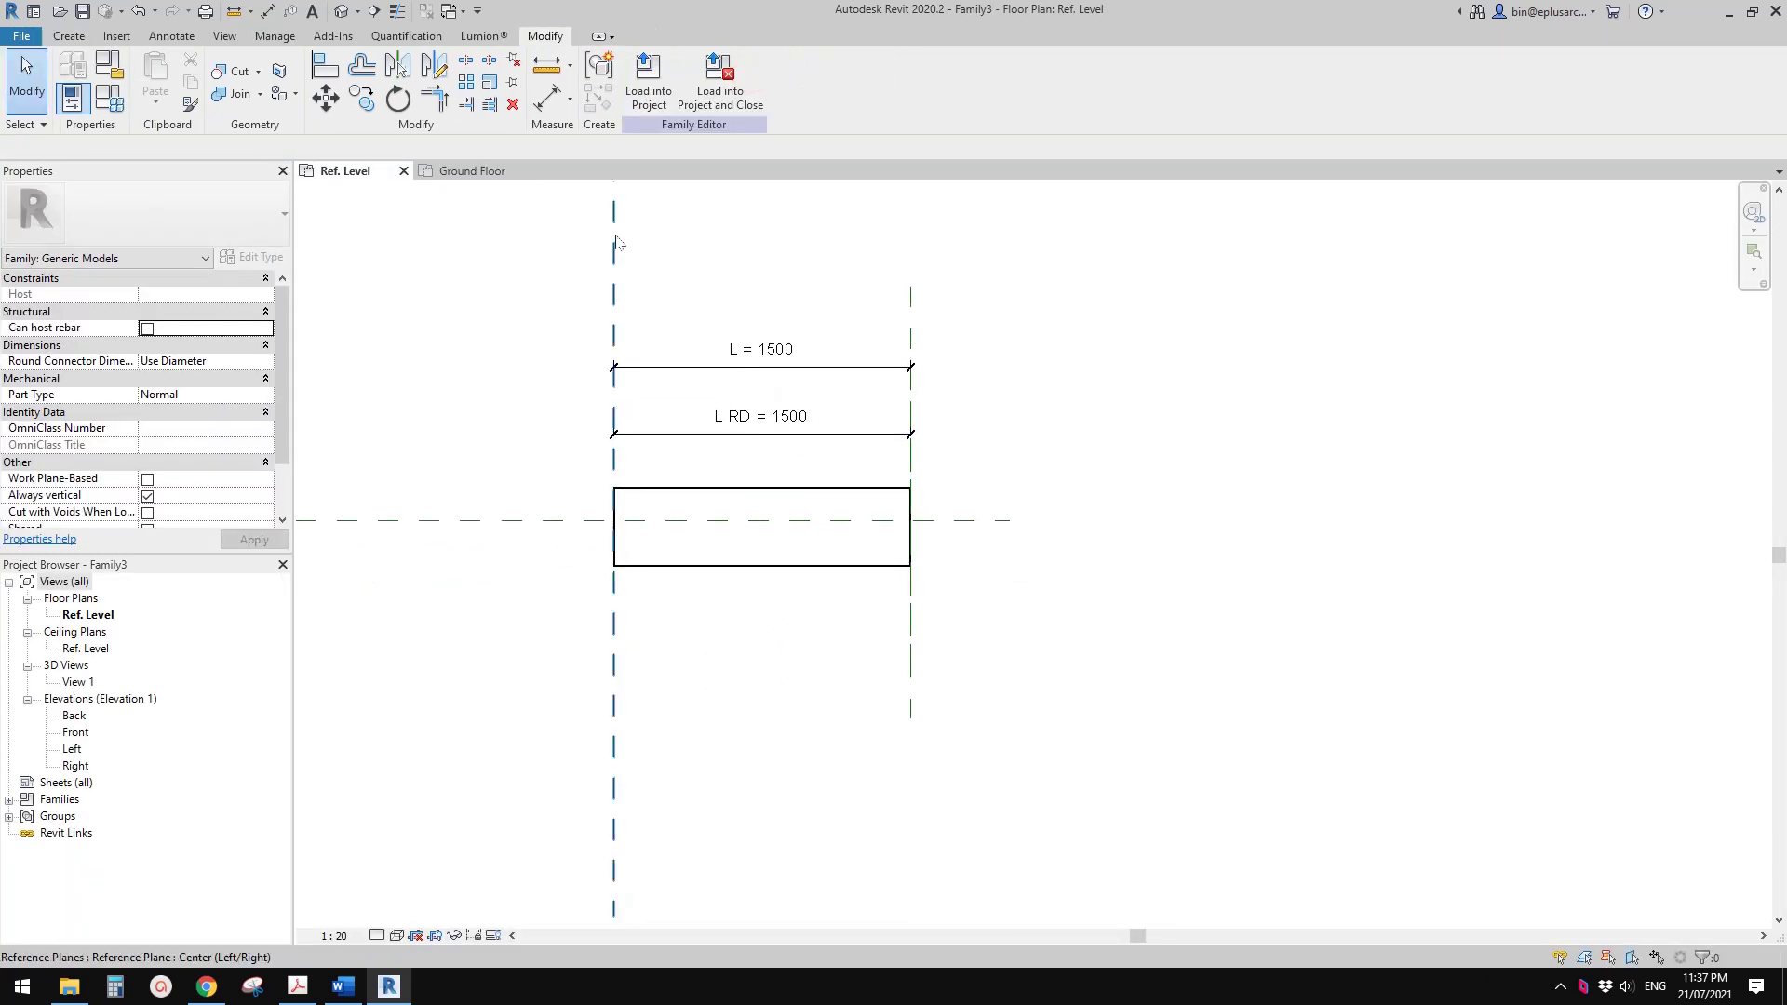
{"action": "left_click", "coordinate": [615, 268]}
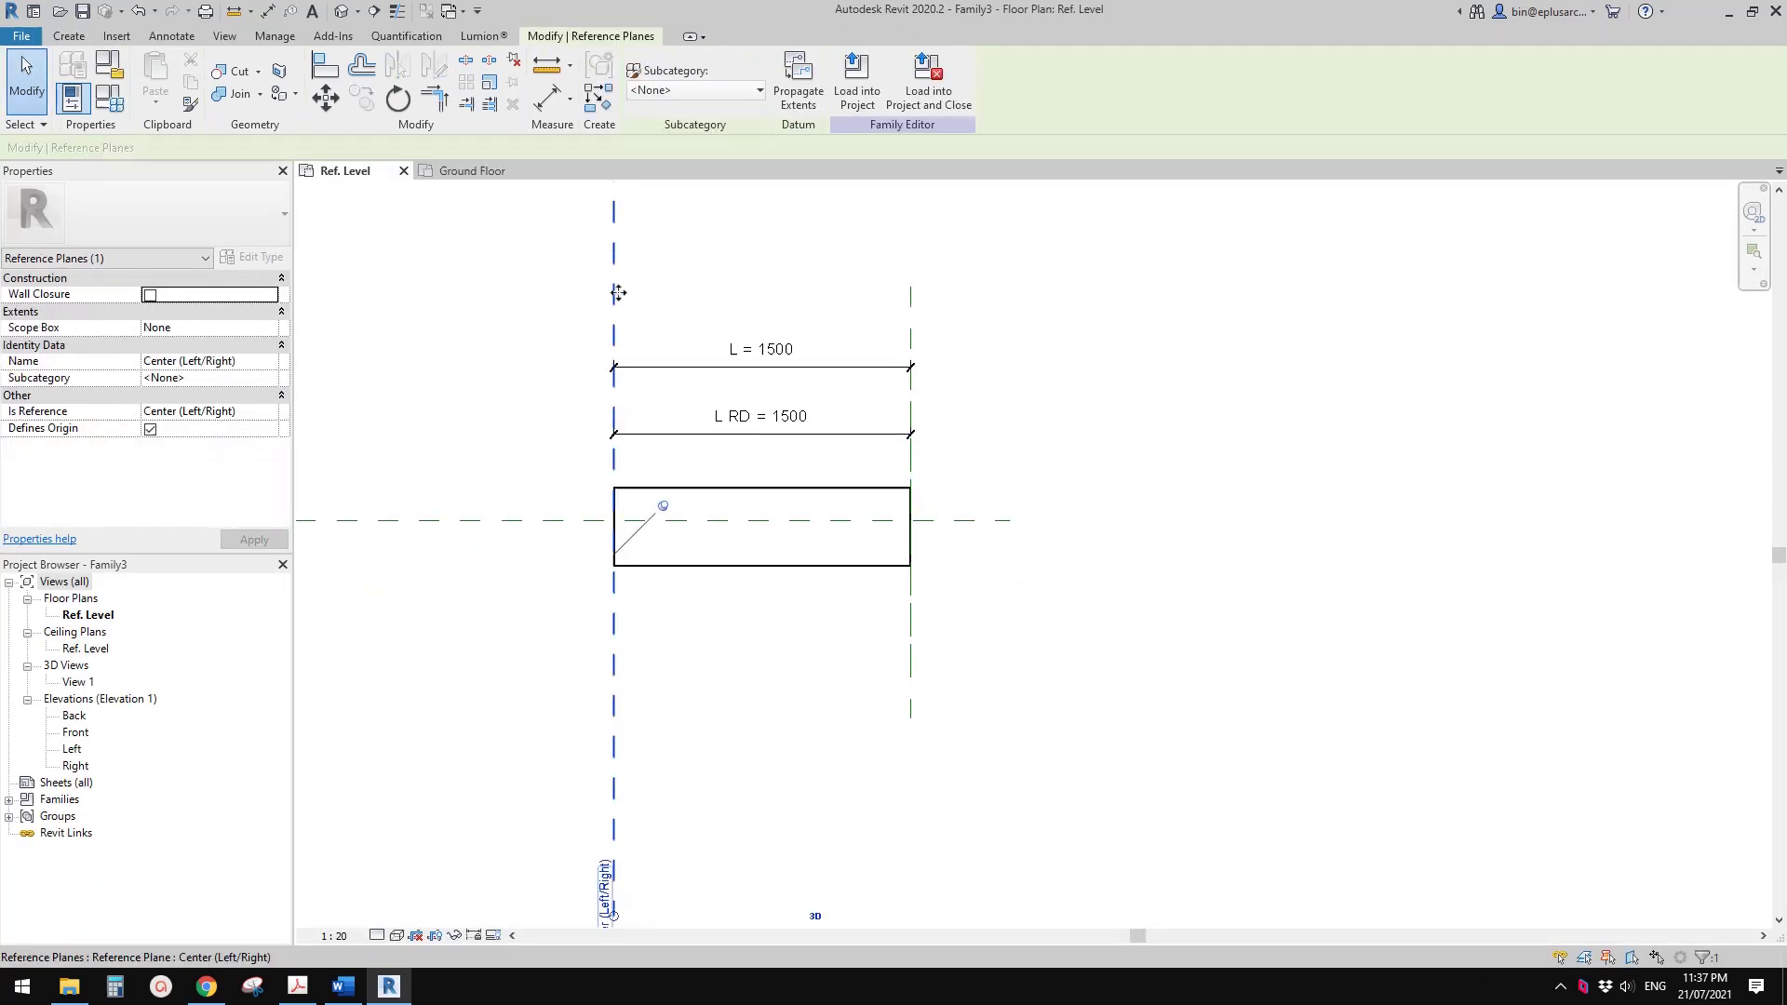
{"action": "left_click", "coordinate": [173, 413]}
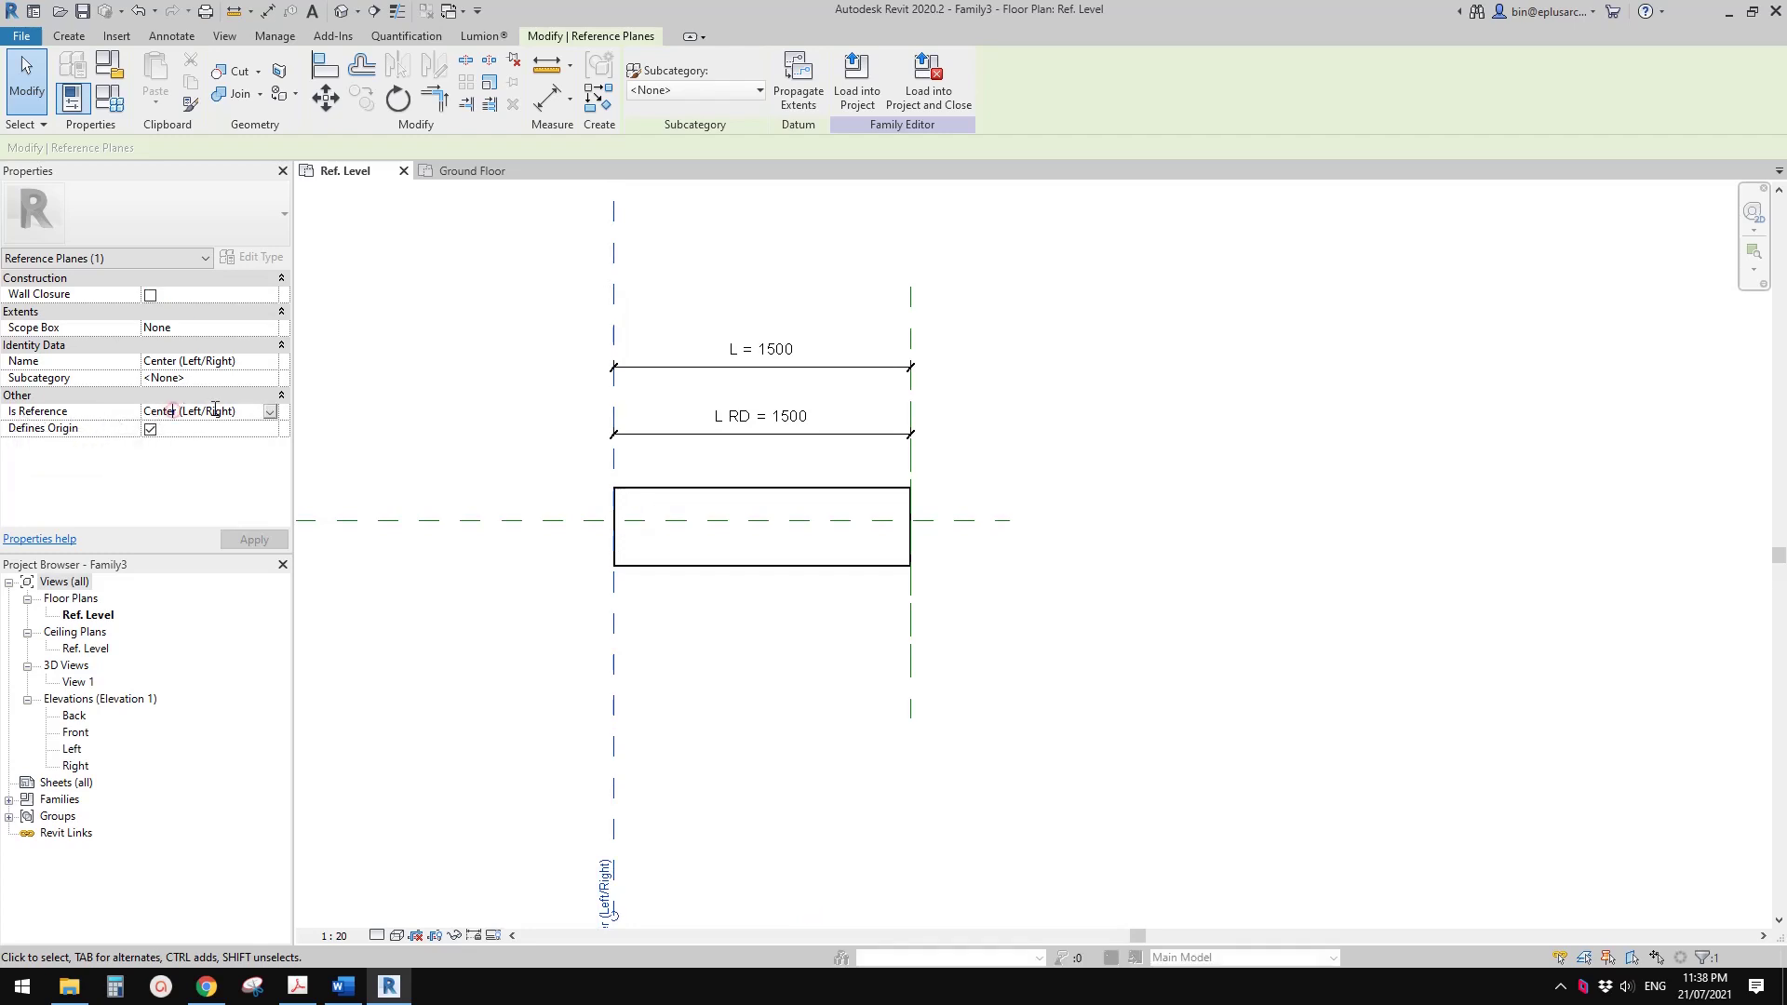
{"action": "left_click", "coordinate": [270, 412]}
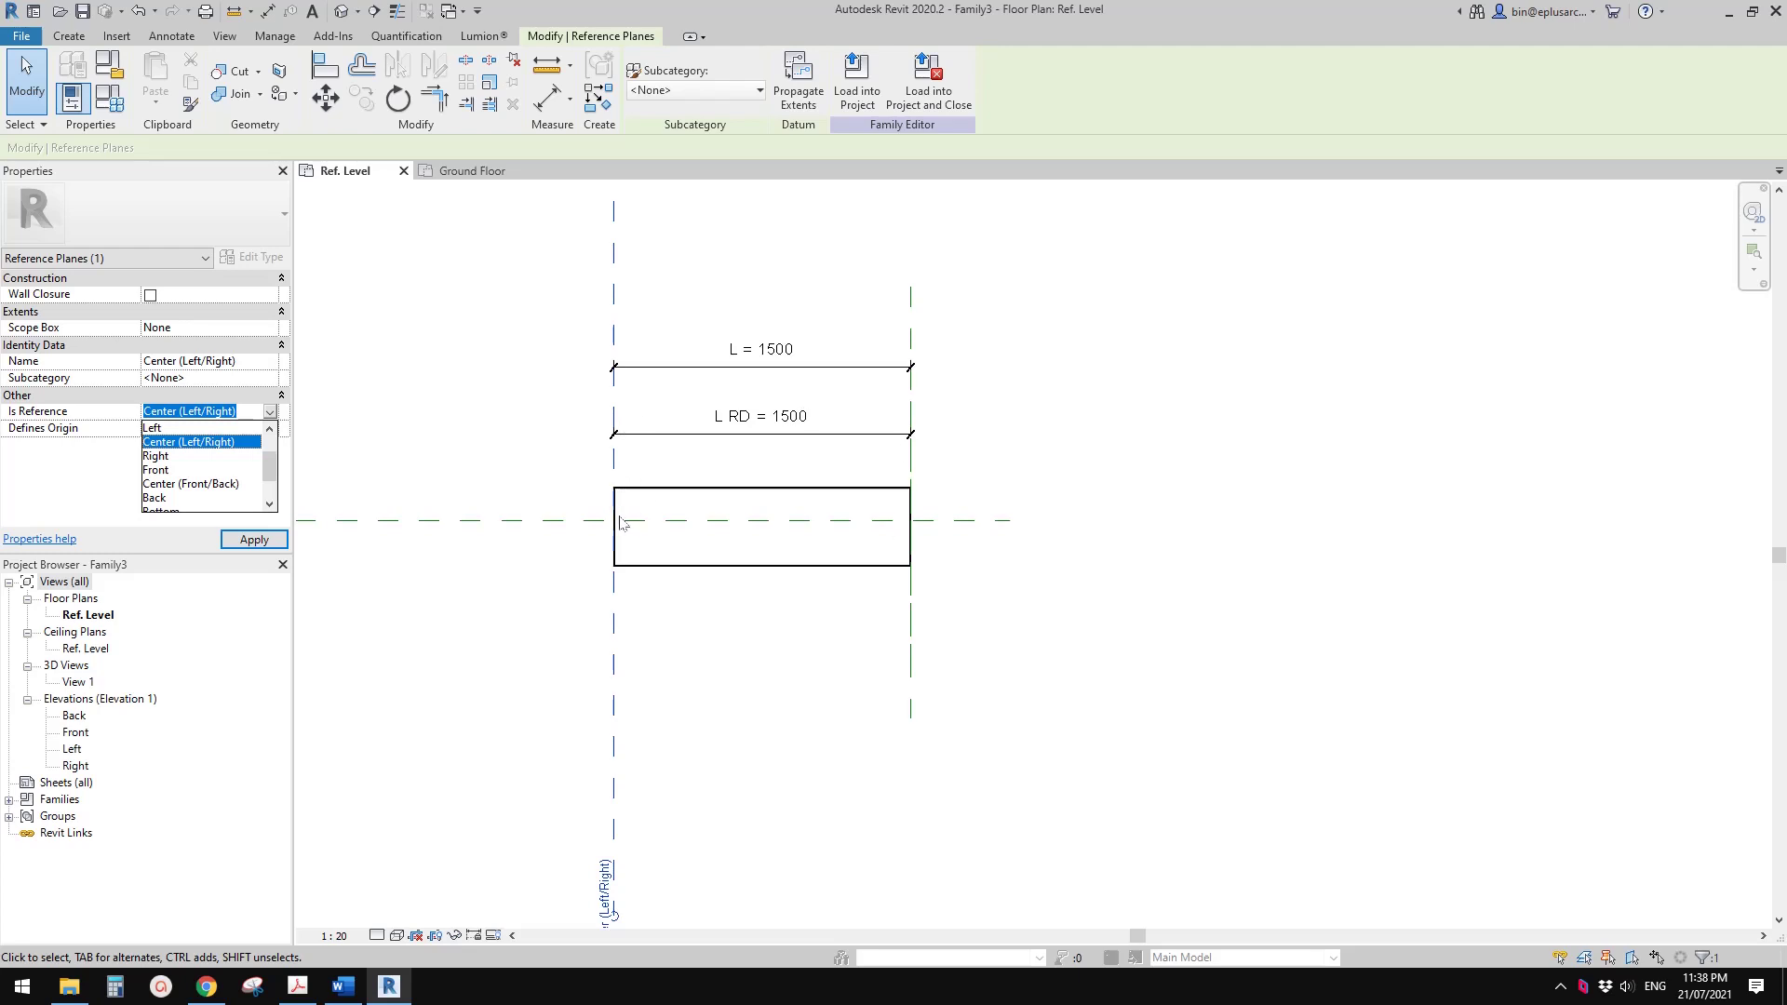
{"action": "left_click", "coordinate": [153, 427]}
{"action": "left_click", "coordinate": [758, 622]}
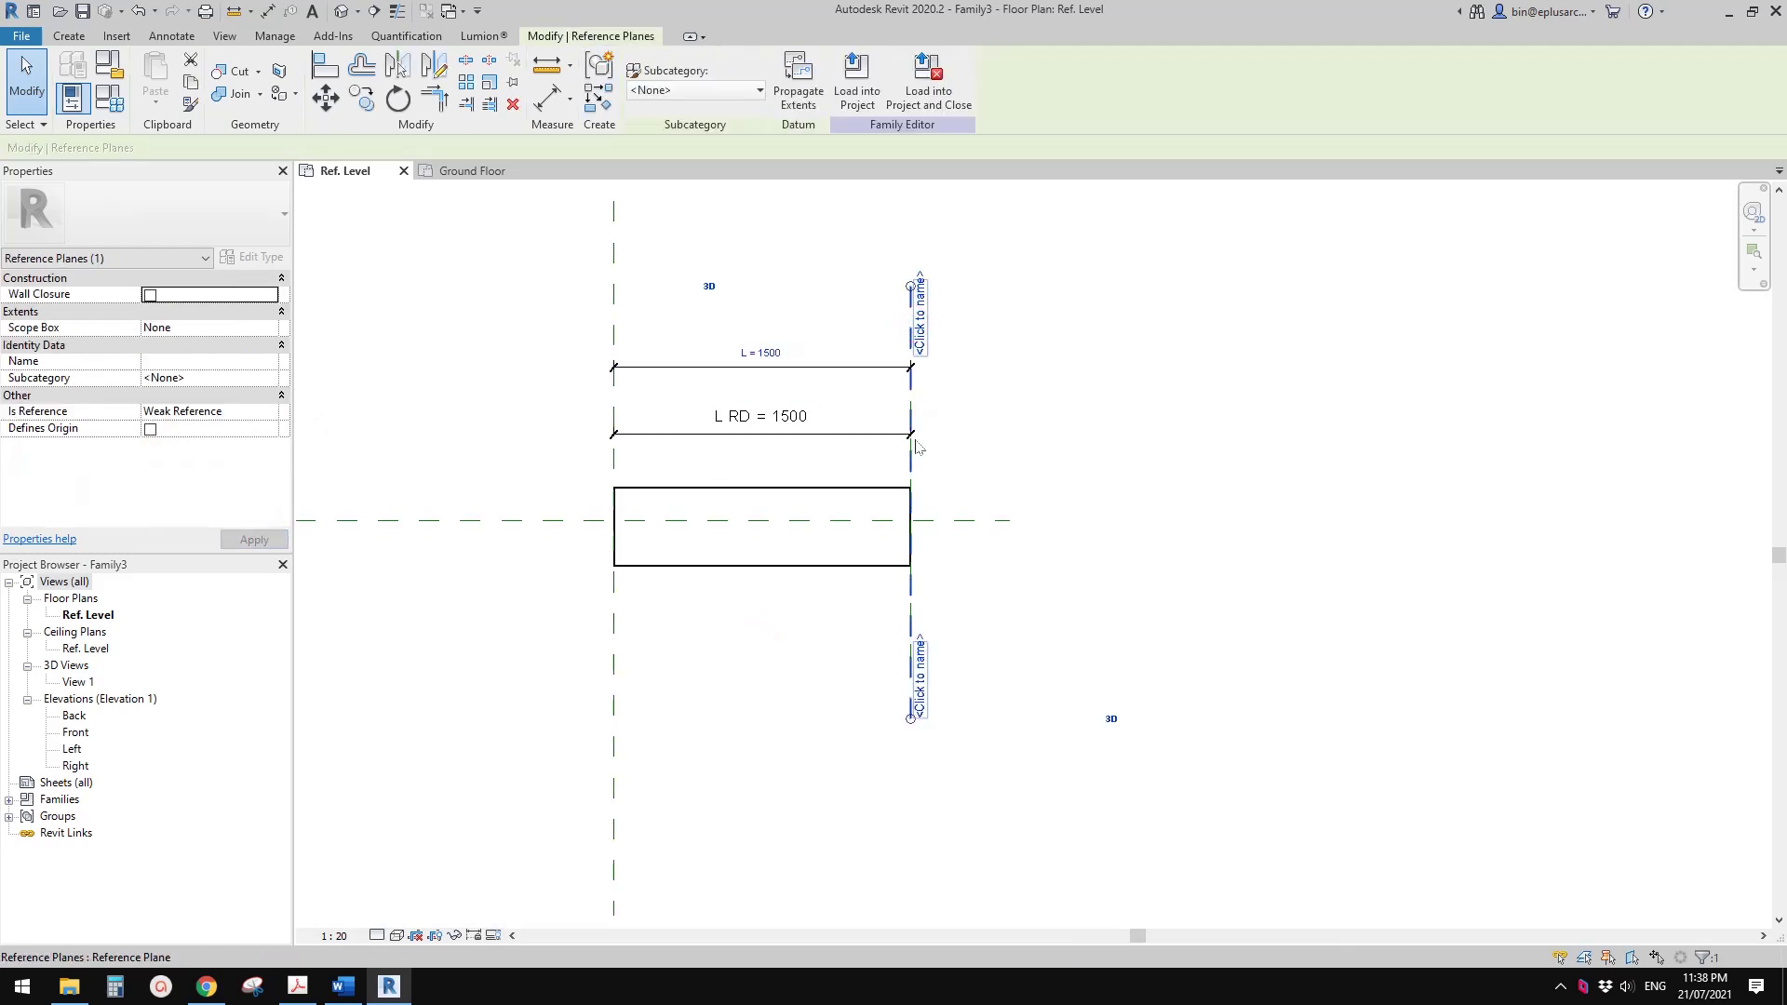
- Move the L reference plane outward to make L about 1520, and set the L RD plane's Is Reference to Right
{"action": "key", "text": "Escape"}
{"action": "left_click", "coordinate": [910, 326]}
{"action": "left_click", "coordinate": [1005, 362]}
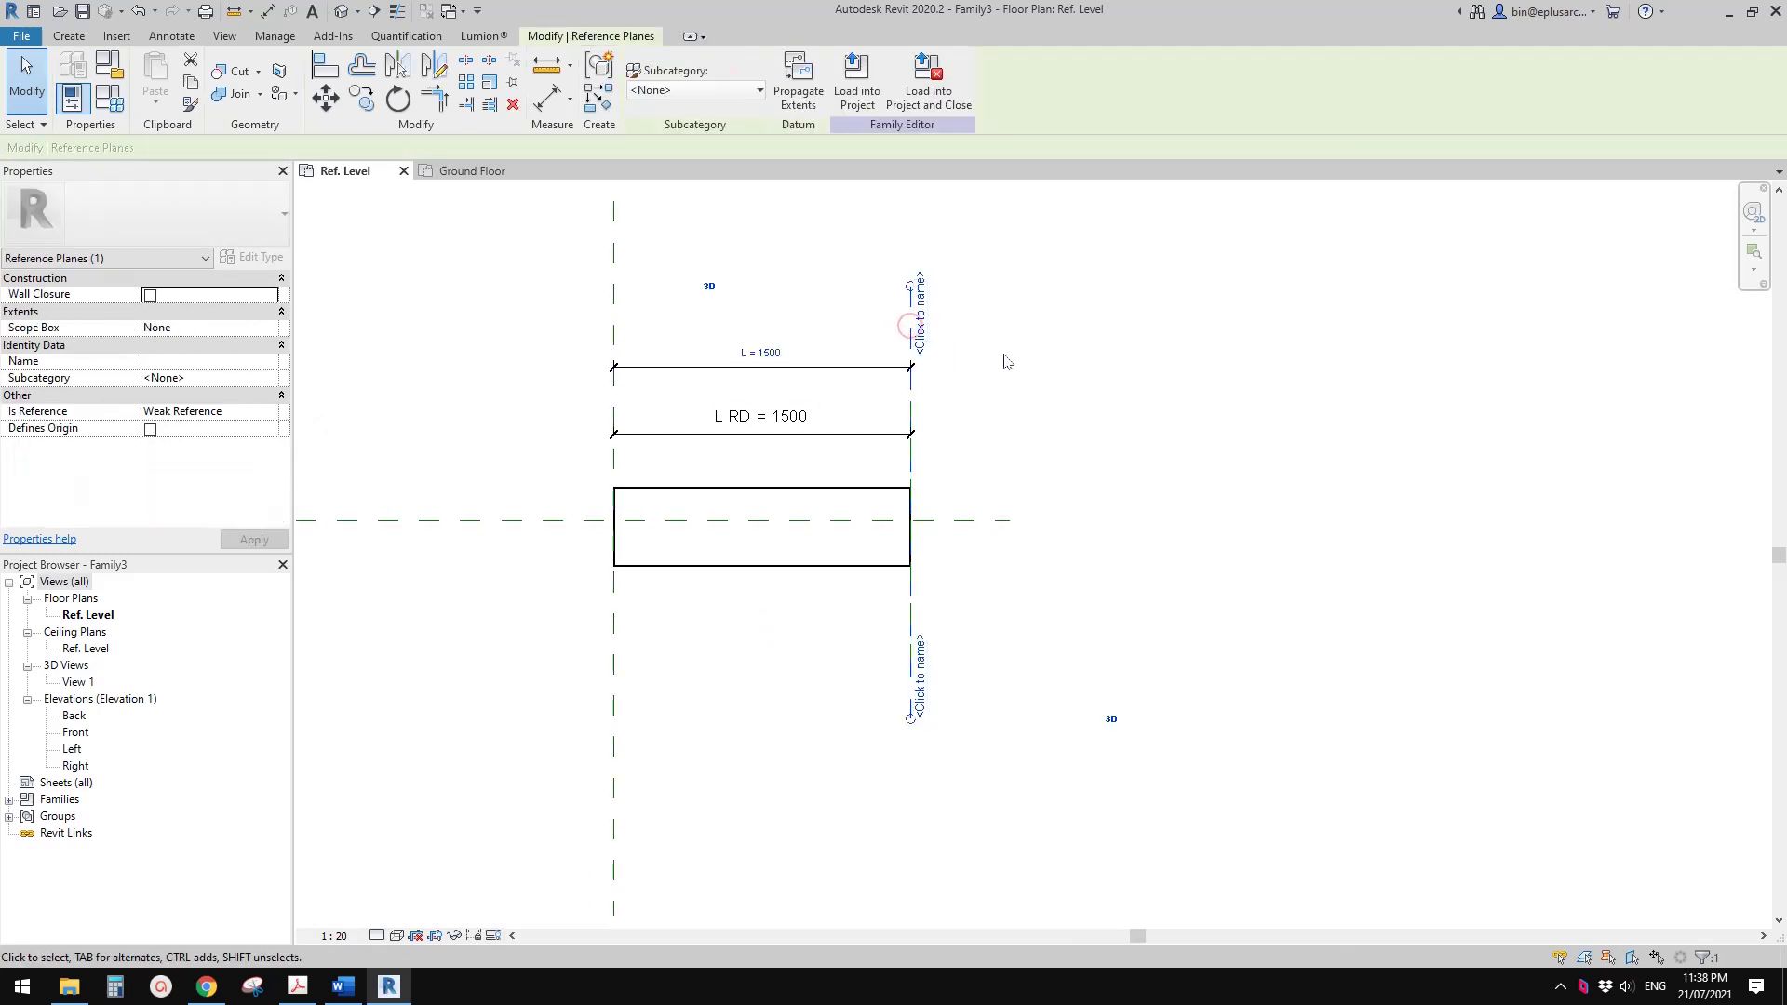
{"action": "key", "text": "Right"}
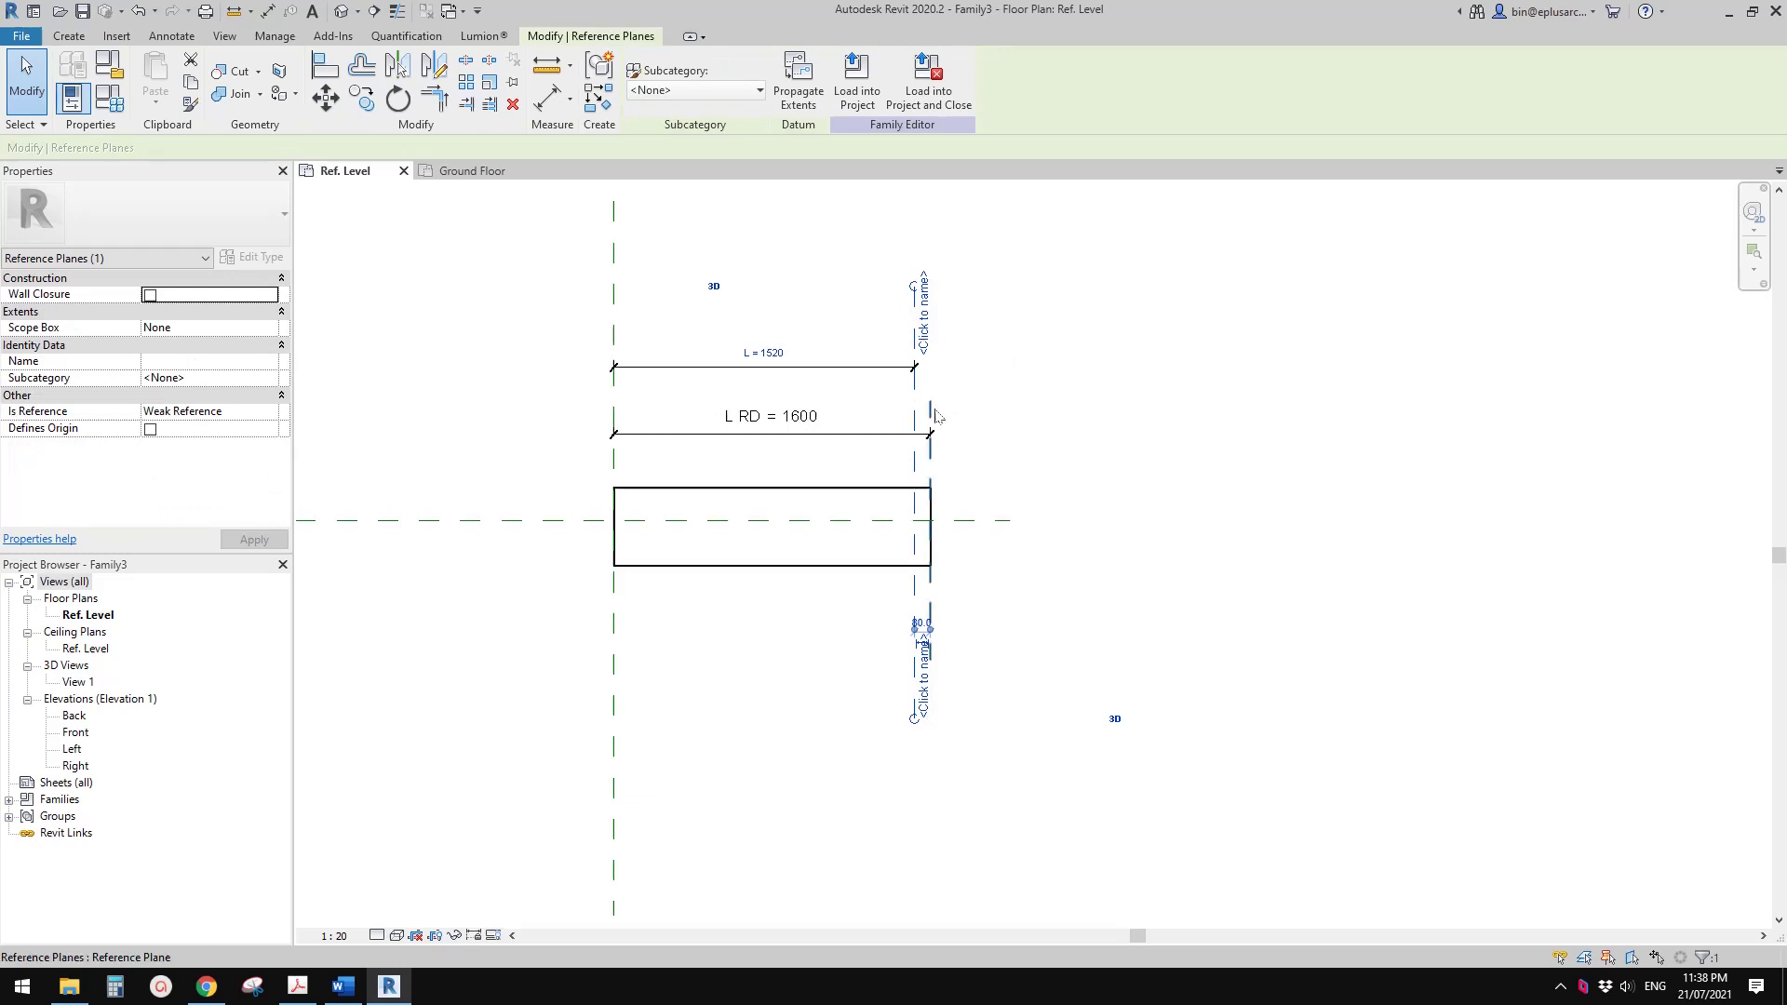
{"action": "left_click", "coordinate": [260, 415]}
{"action": "left_click", "coordinate": [182, 491]}
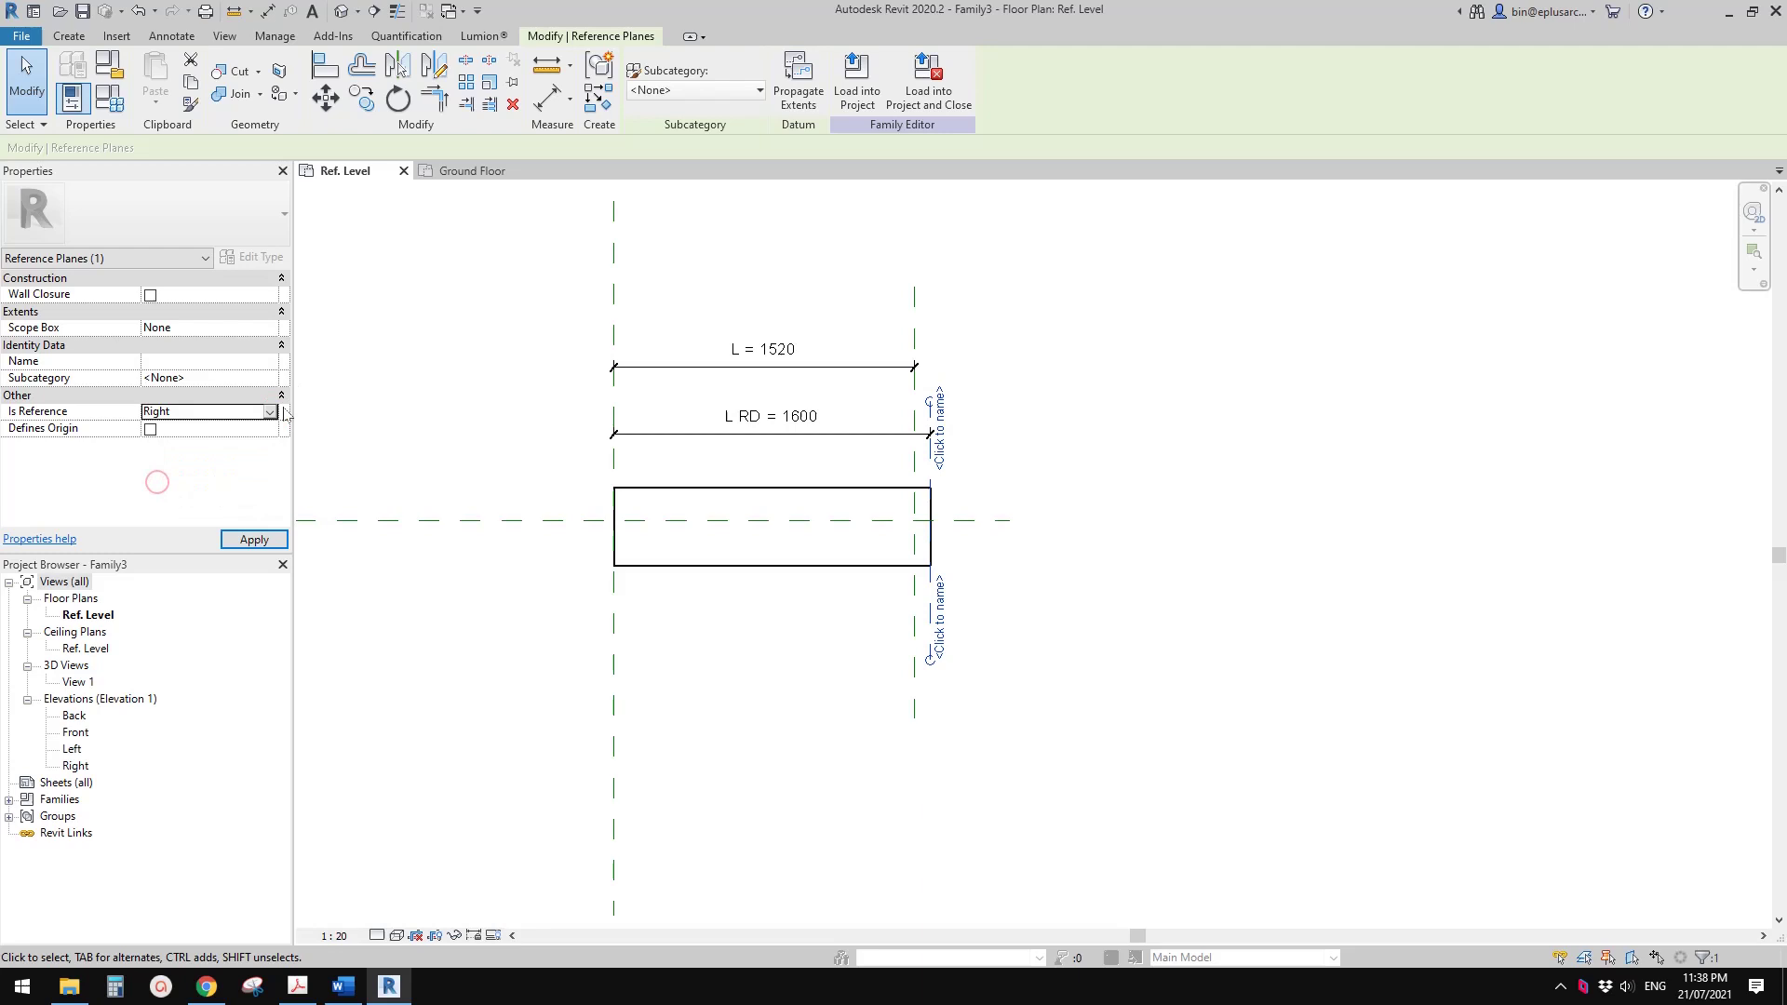
- Reload the edited family into the project, overwriting the existing version, and inspect the block's dimension
{"action": "left_click", "coordinate": [857, 80]}
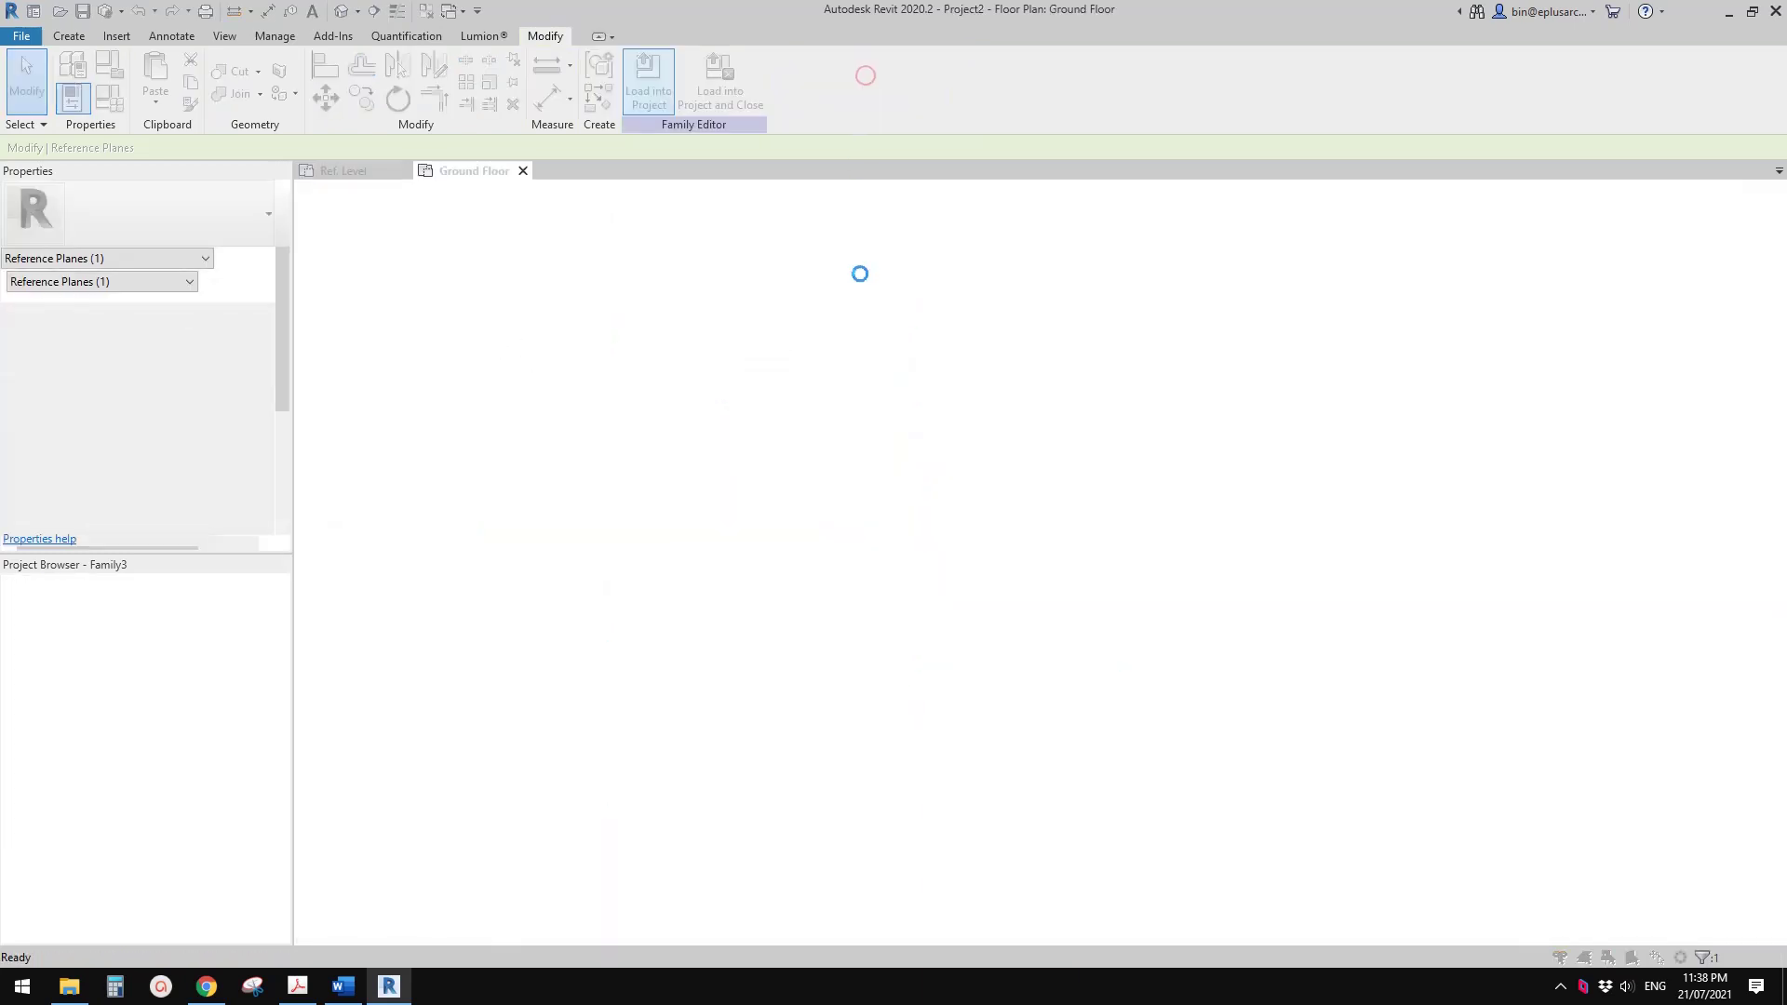
{"action": "left_click", "coordinate": [850, 435]}
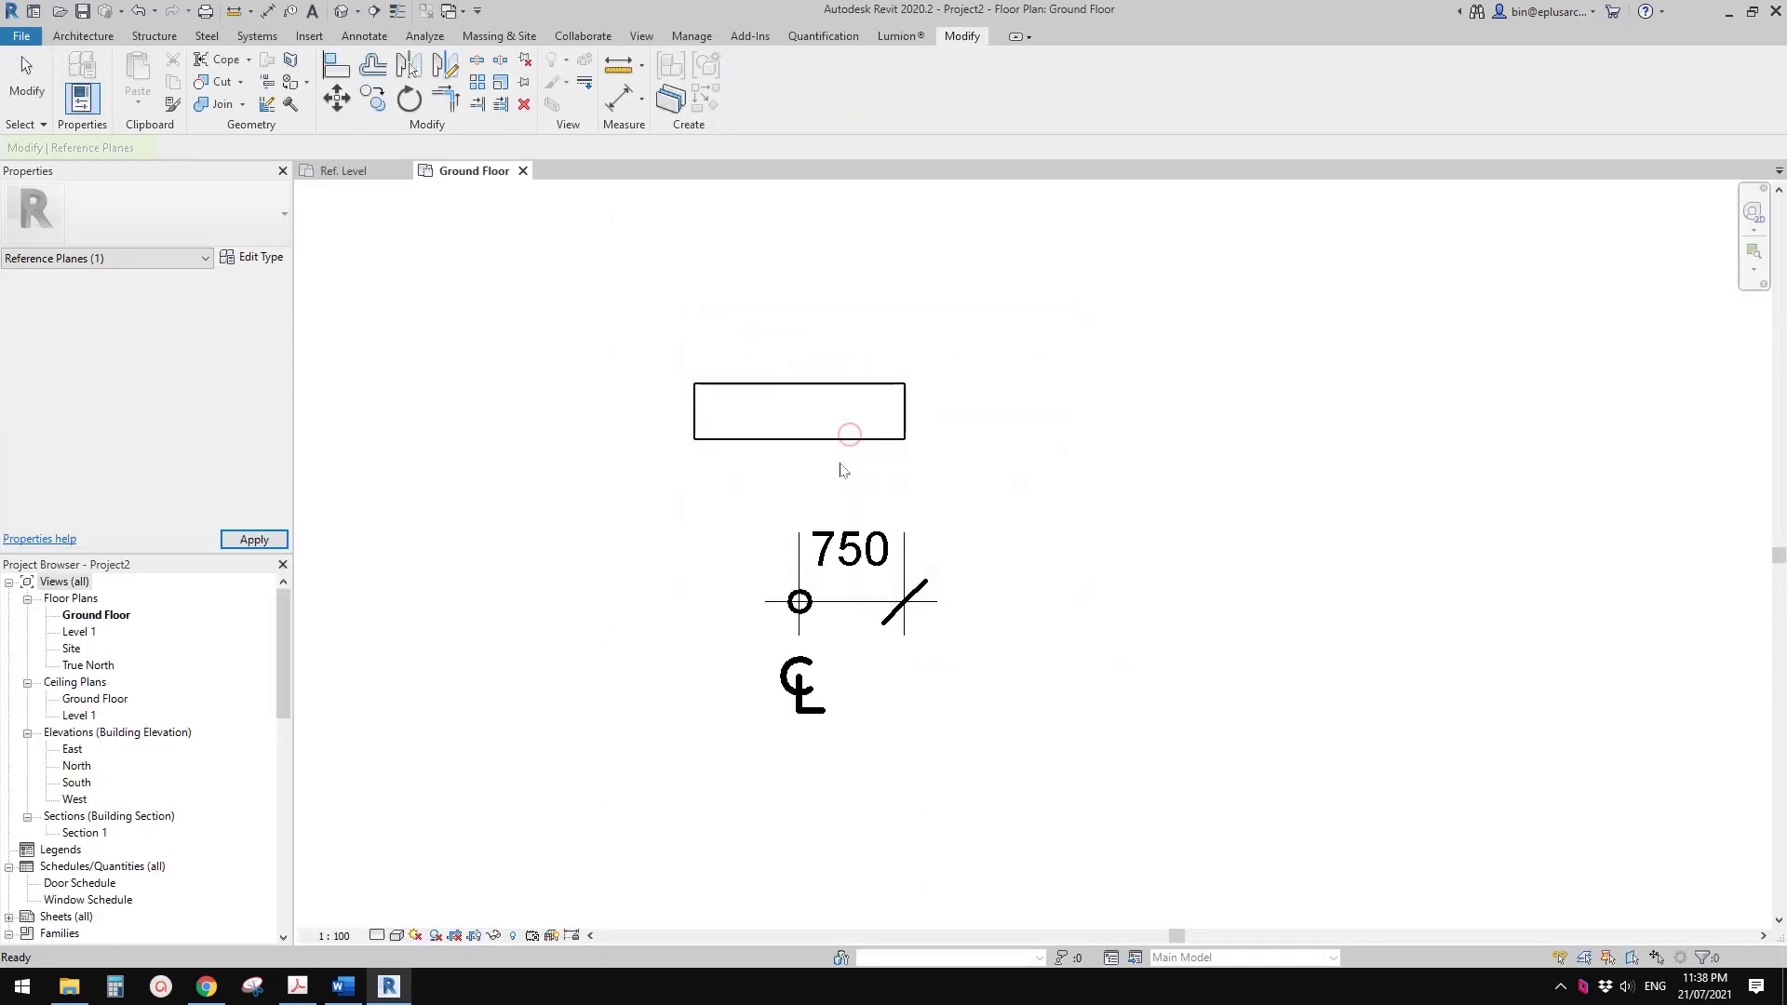
{"action": "middle_click_drag", "start_coordinate": [832, 558], "coordinate": [751, 436]}
{"action": "scroll", "coordinate": [751, 434], "scroll_direction": "down", "scroll_amount": 1}
{"action": "scroll", "coordinate": [751, 434], "scroll_direction": "up", "scroll_amount": 1}
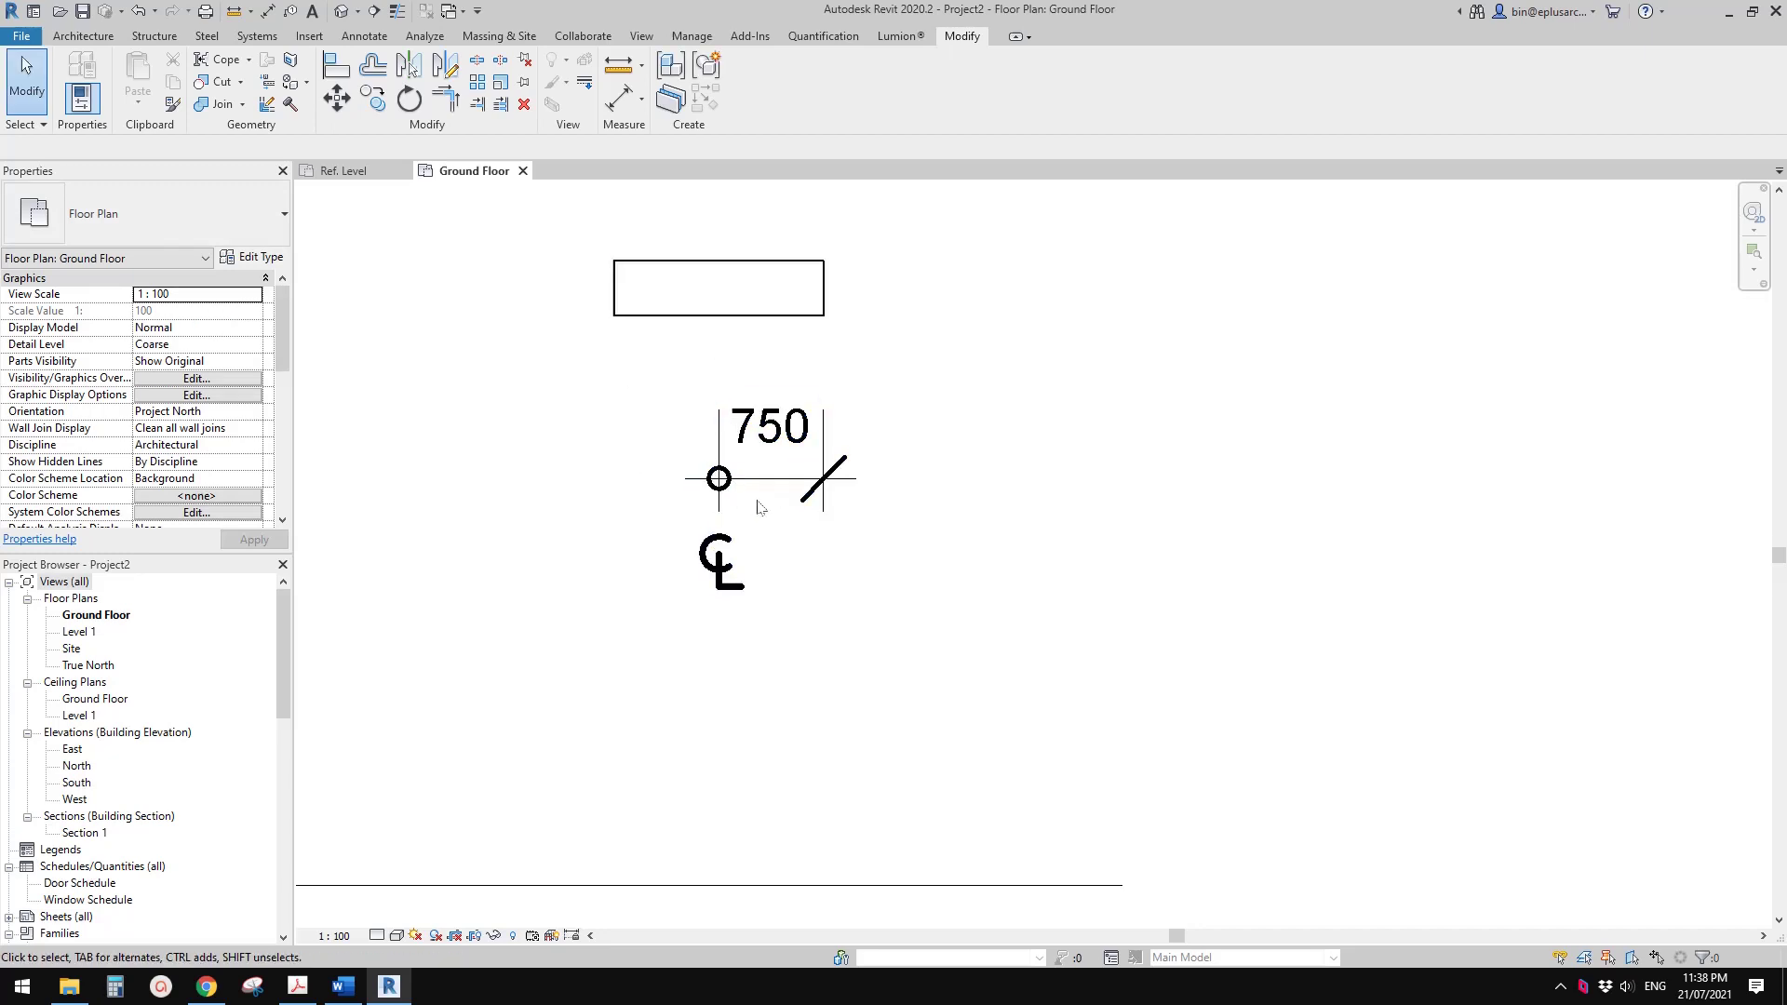
- Add an aligned dimension between the block's two end edges, placed below the block
{"action": "key", "text": "d"}
{"action": "key", "text": "i"}
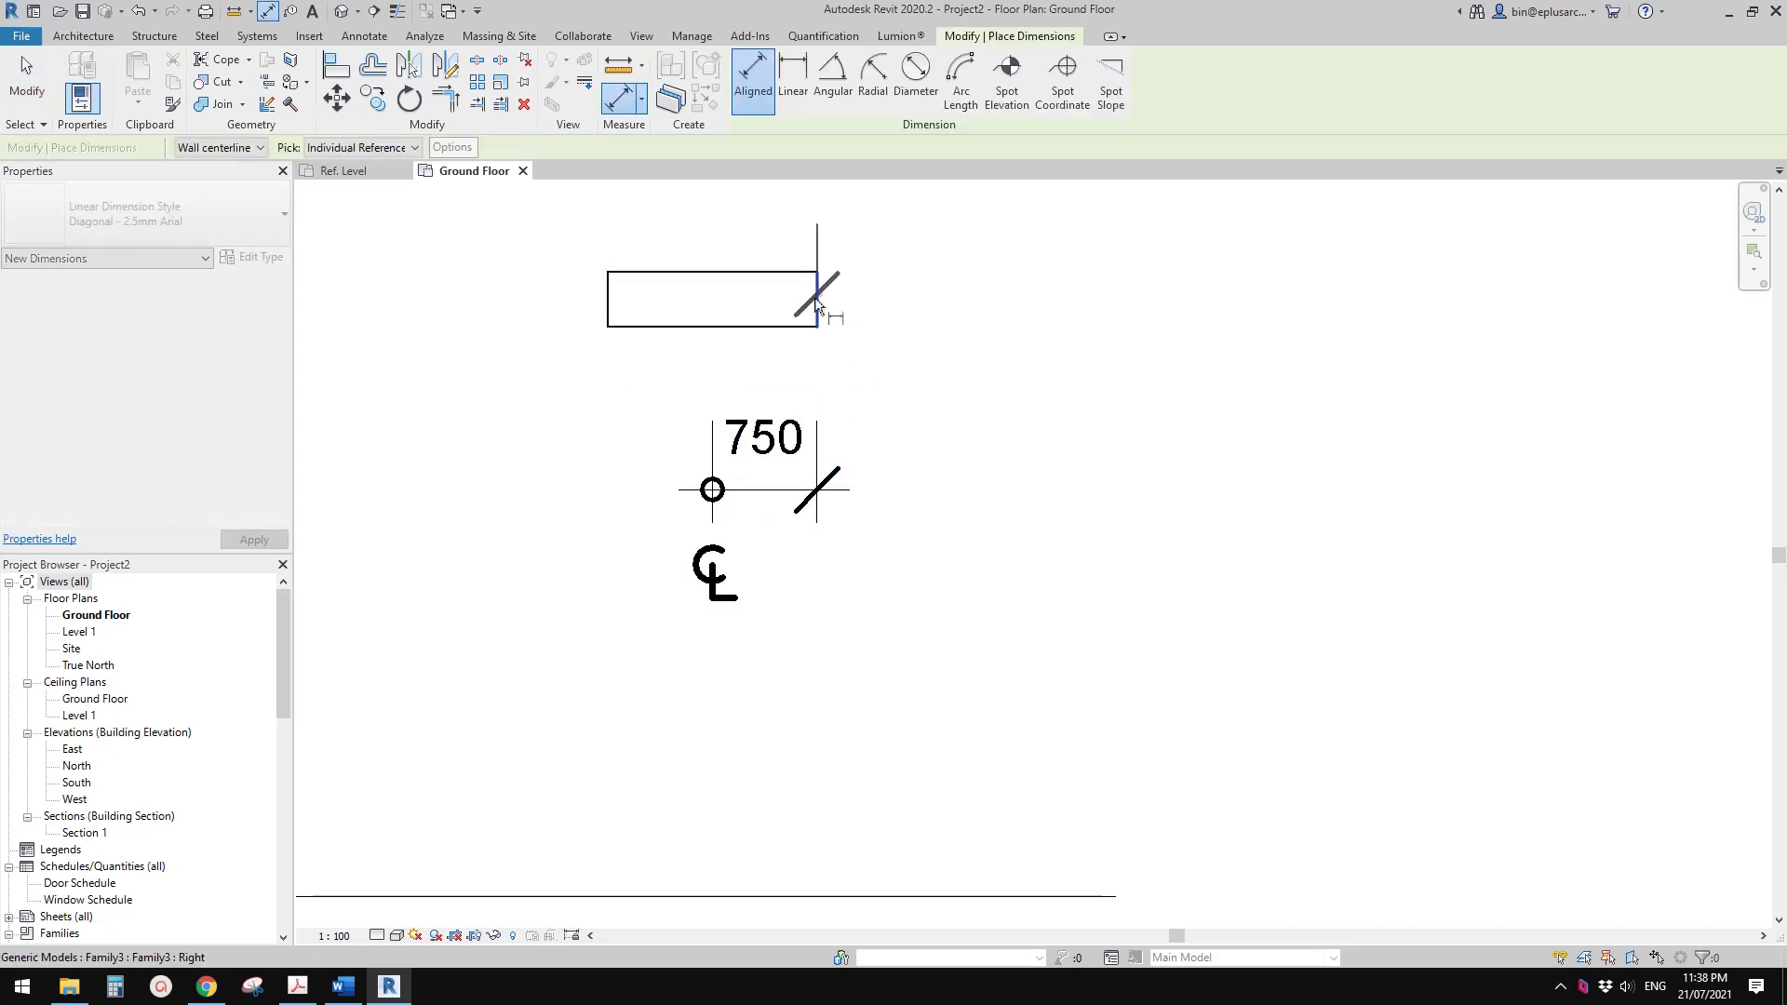
{"action": "left_click", "coordinate": [816, 303]}
{"action": "left_click", "coordinate": [608, 297]}
{"action": "left_click", "coordinate": [569, 456]}
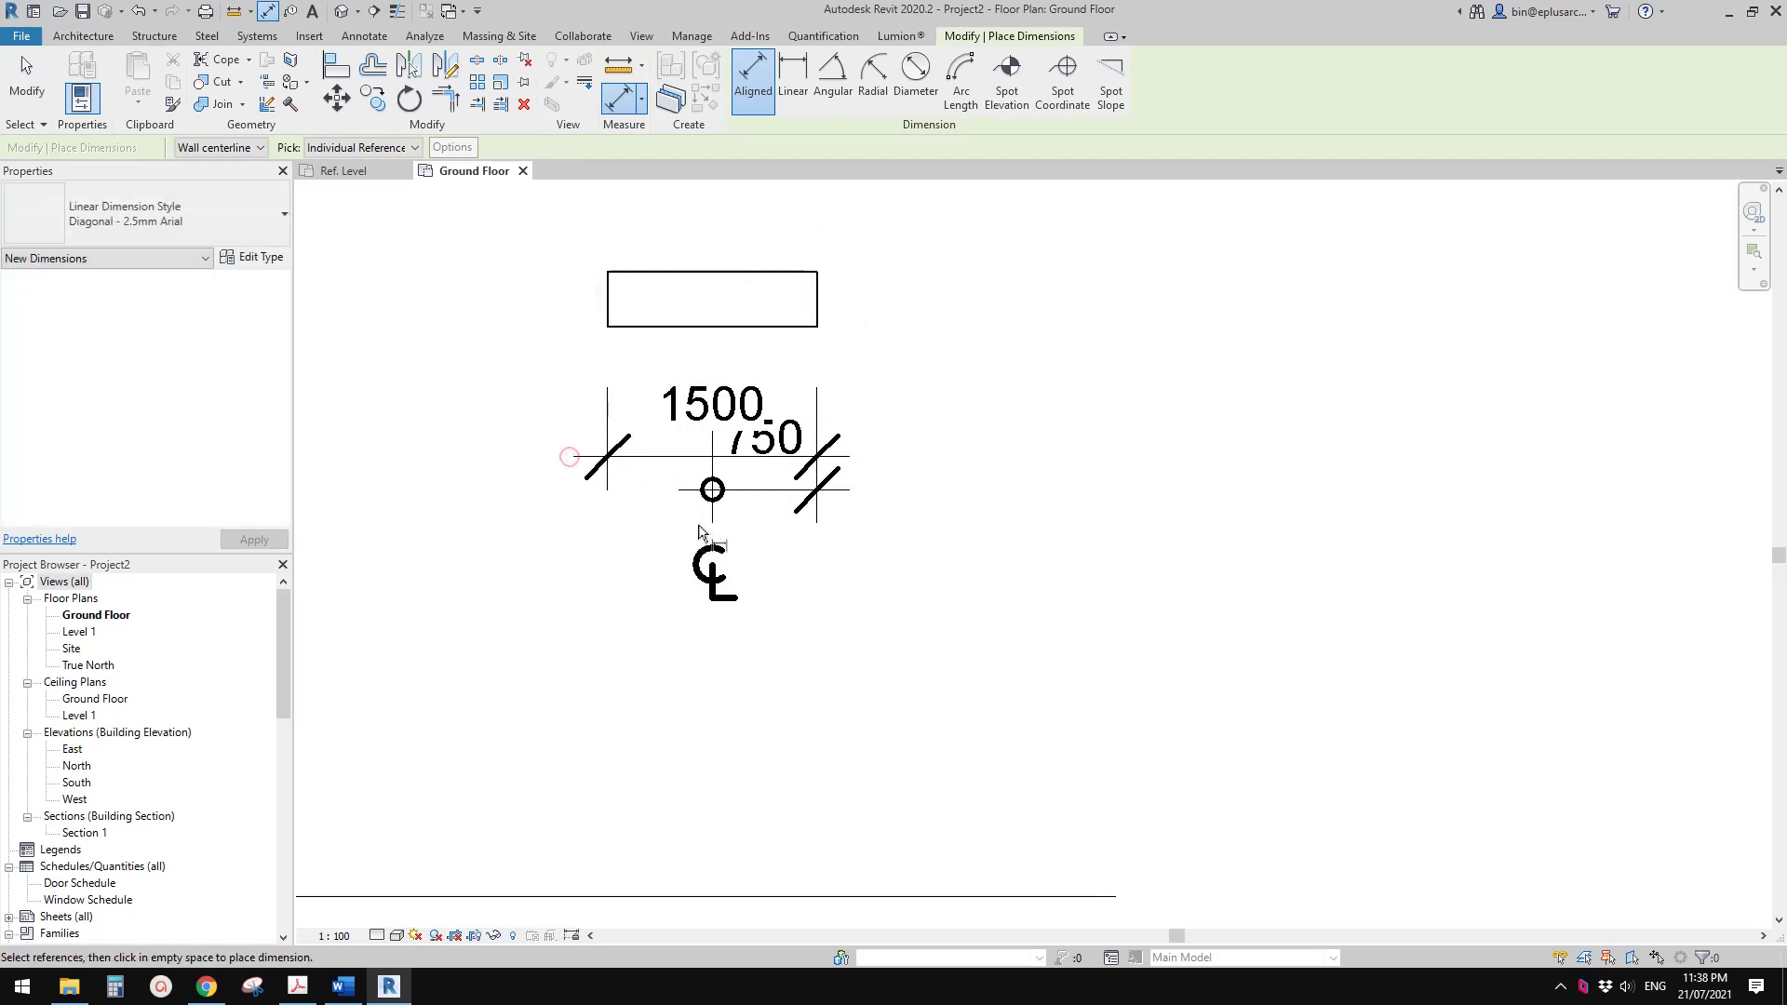
{"action": "key", "text": "Escape"}
- Delete the old dimension that runs from the centreline to the block's end
{"action": "left_click", "coordinate": [718, 495]}
{"action": "key", "text": "Delete"}
{"action": "middle_click_drag", "start_coordinate": [748, 397], "coordinate": [735, 490]}
- Stretch the block lengthwise to an L of about 1835 and set its x value to 300
{"action": "left_click", "coordinate": [730, 383]}
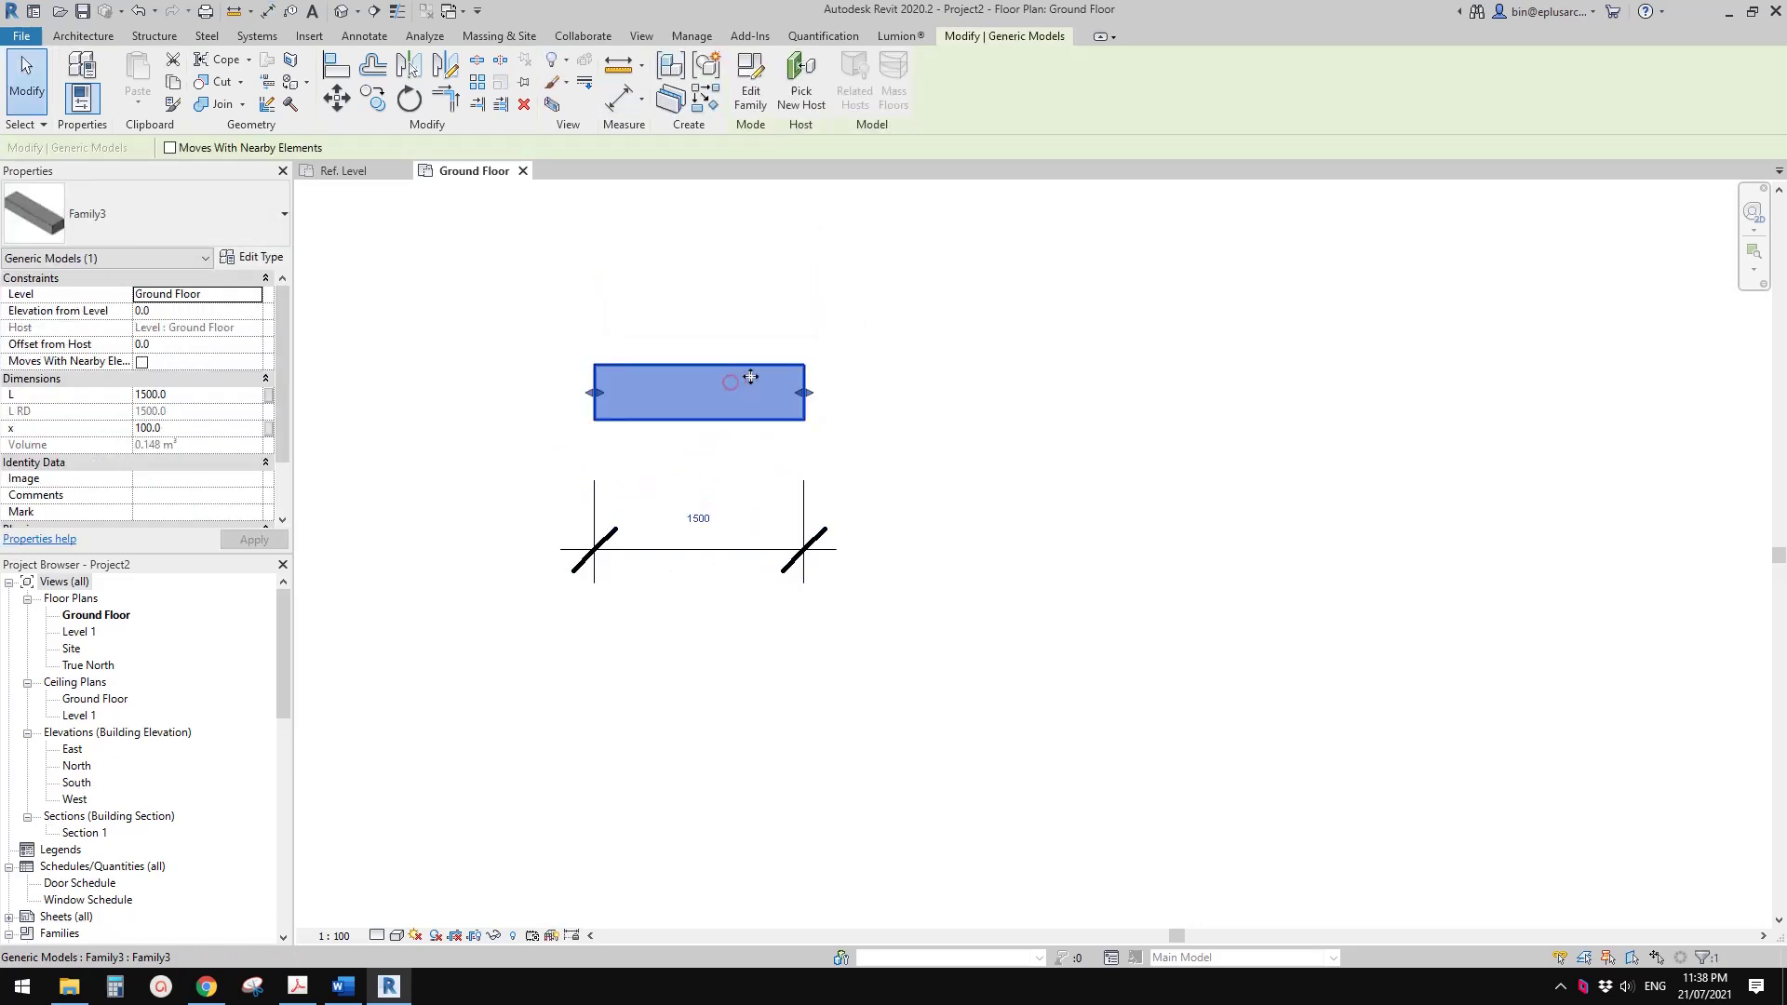
{"action": "scroll", "coordinate": [750, 376], "scroll_direction": "up", "scroll_amount": 1}
{"action": "left_click_drag", "start_coordinate": [825, 400], "coordinate": [892, 393]}
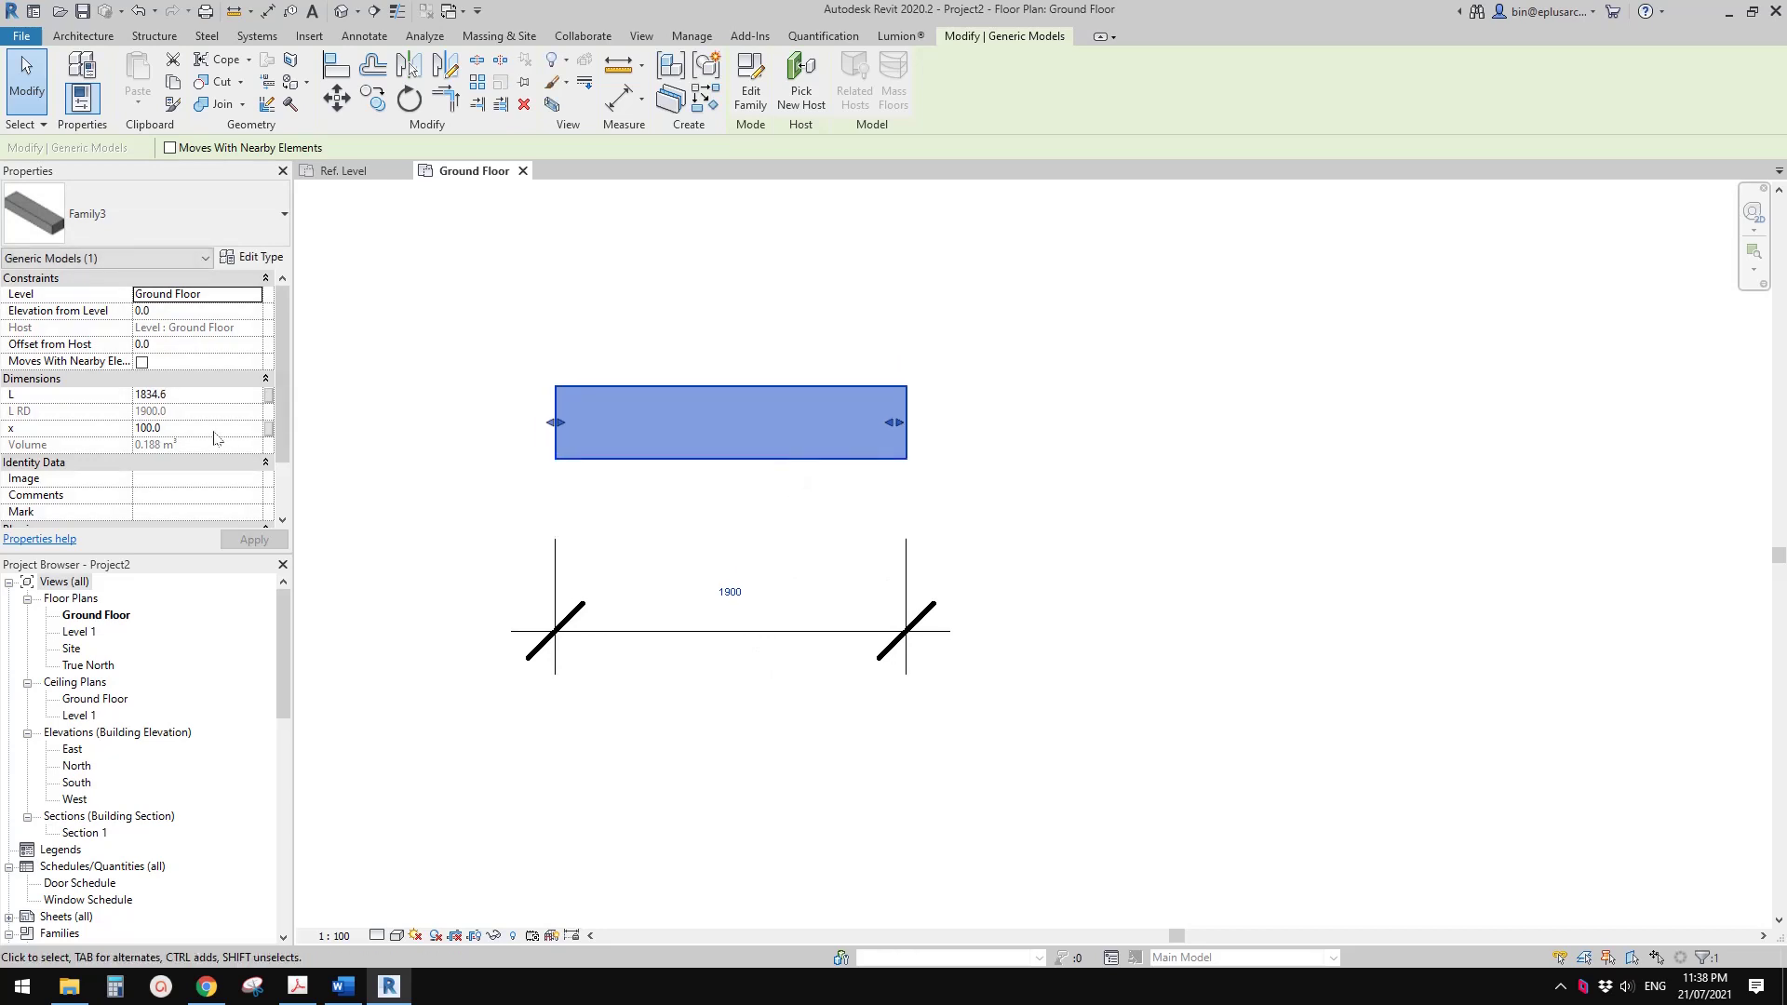
{"action": "type", "text": "3"}
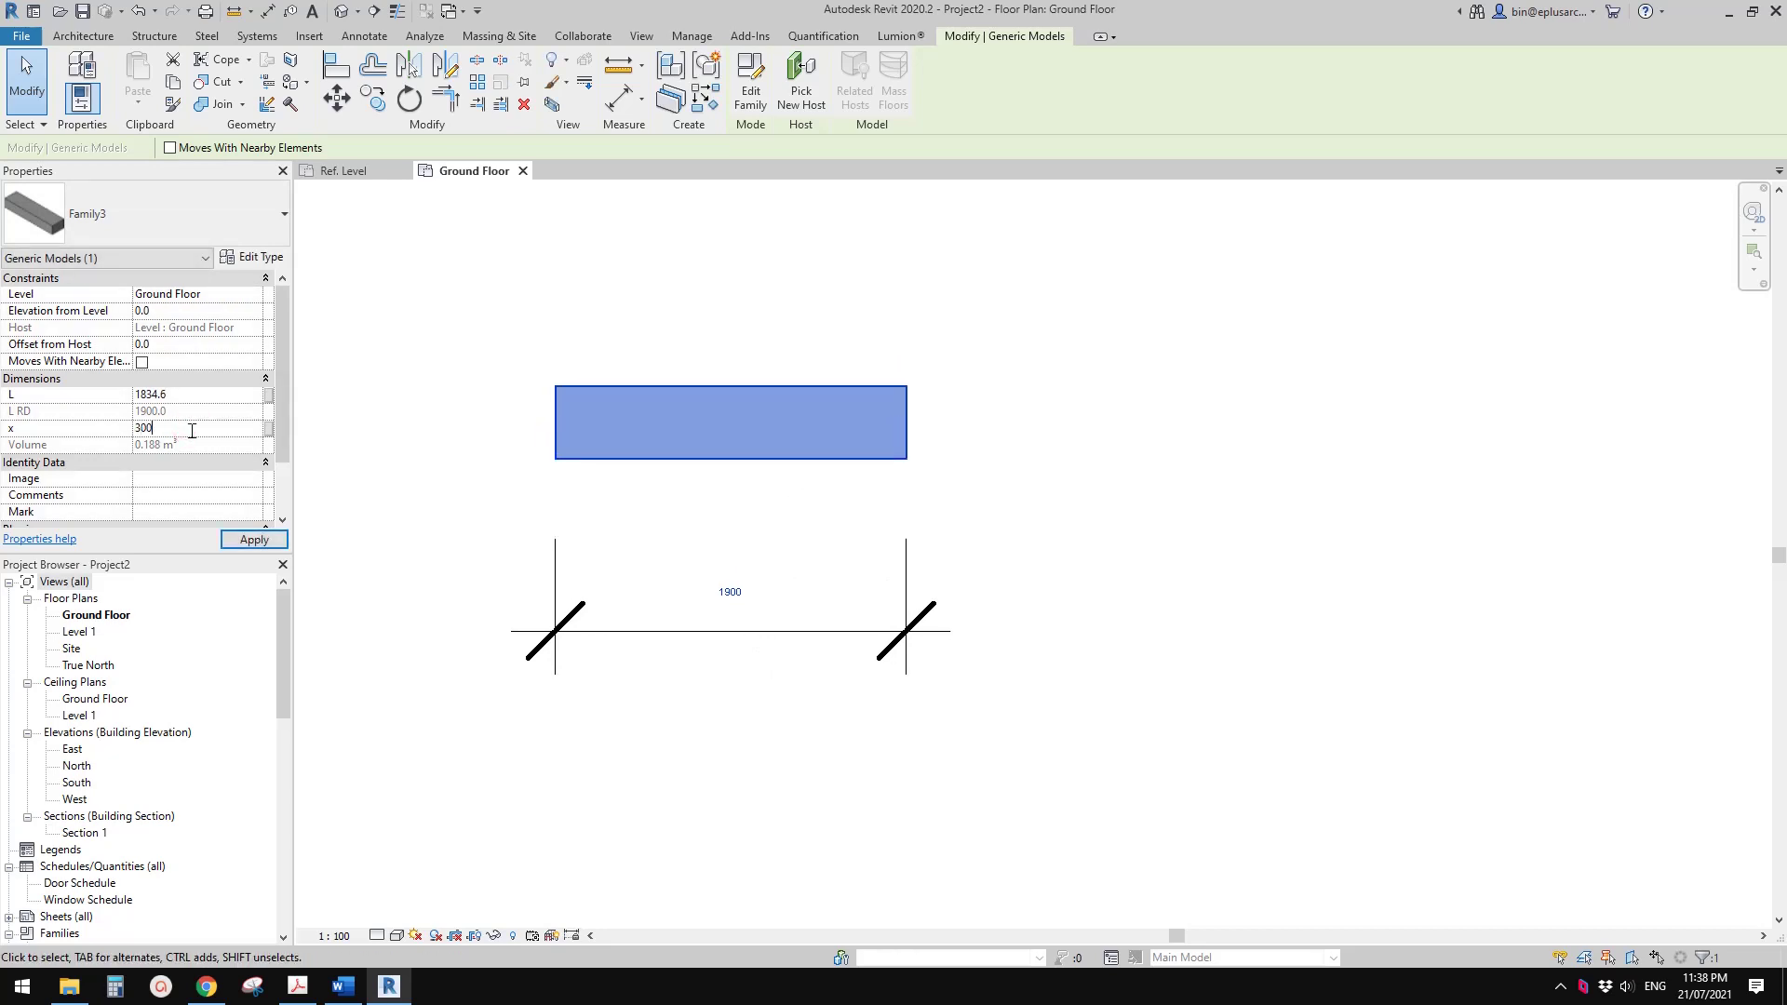
{"action": "type", "text": "00"}
{"action": "key", "text": "Return"}
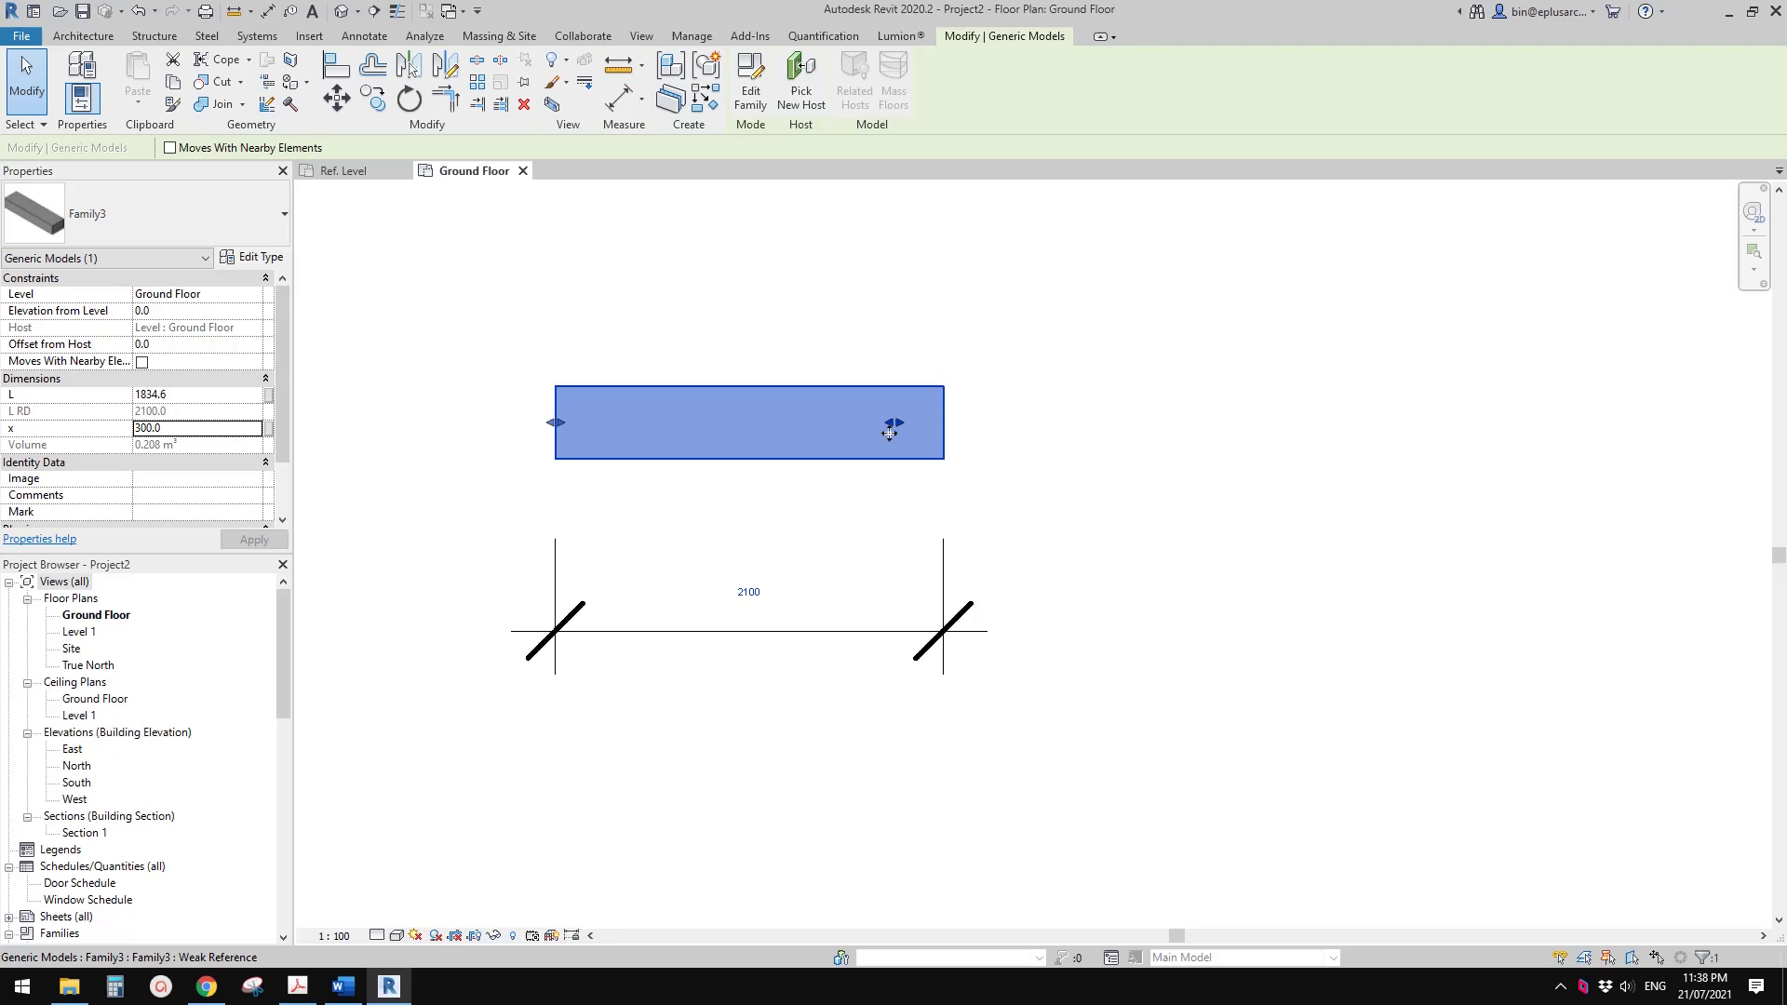
- Stretch the block to an L of about 1850, and shorten it to a rounded length of 1800
{"action": "mouse_move", "coordinate": [899, 430]}
{"action": "left_mouse_down"}
{"action": "mouse_move", "coordinate": [818, 435]}
{"action": "mouse_move", "coordinate": [1108, 402]}
{"action": "mouse_move", "coordinate": [838, 410]}
{"action": "mouse_move", "coordinate": [941, 415]}
{"action": "mouse_move", "coordinate": [837, 432]}
{"action": "mouse_move", "coordinate": [1107, 421]}
{"action": "mouse_move", "coordinate": [790, 427]}
{"action": "mouse_move", "coordinate": [901, 428]}
{"action": "left_mouse_up"}
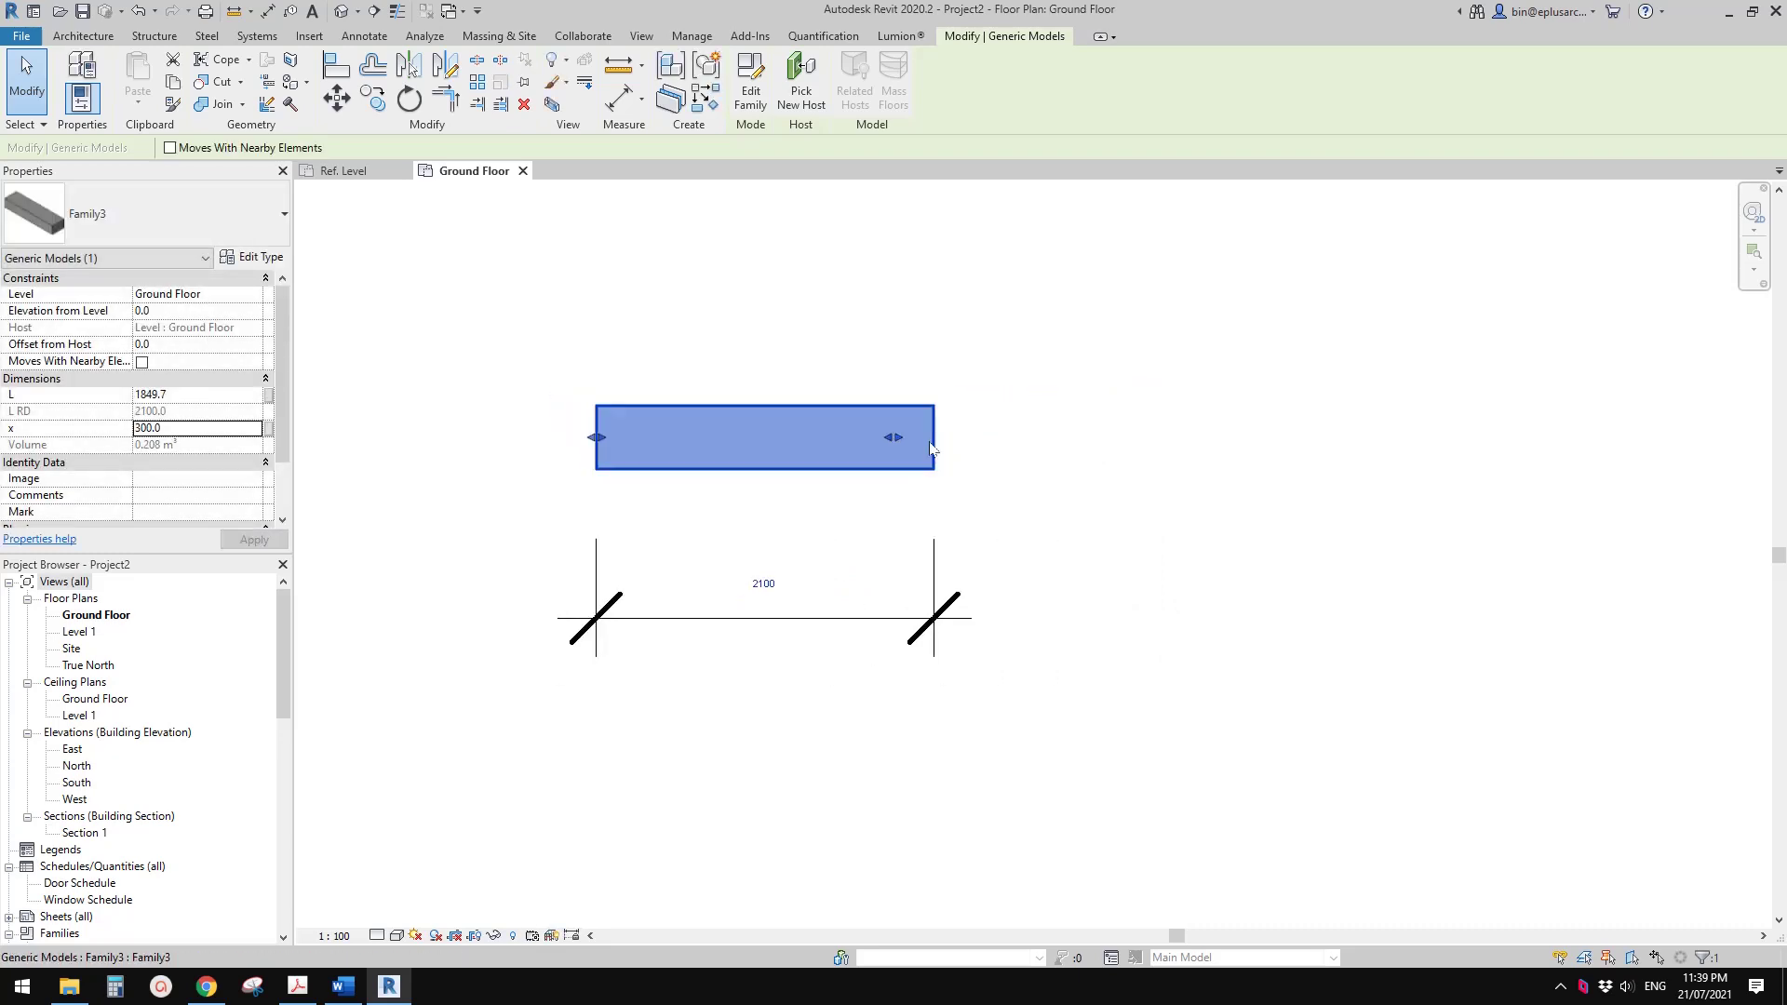
{"action": "scroll", "coordinate": [881, 484], "scroll_direction": "up", "scroll_amount": 1}
{"action": "left_click_drag", "start_coordinate": [898, 435], "coordinate": [856, 467]}
{"action": "left_click", "coordinate": [814, 507]}
{"action": "scroll", "coordinate": [814, 507], "scroll_direction": "down", "scroll_amount": 1}
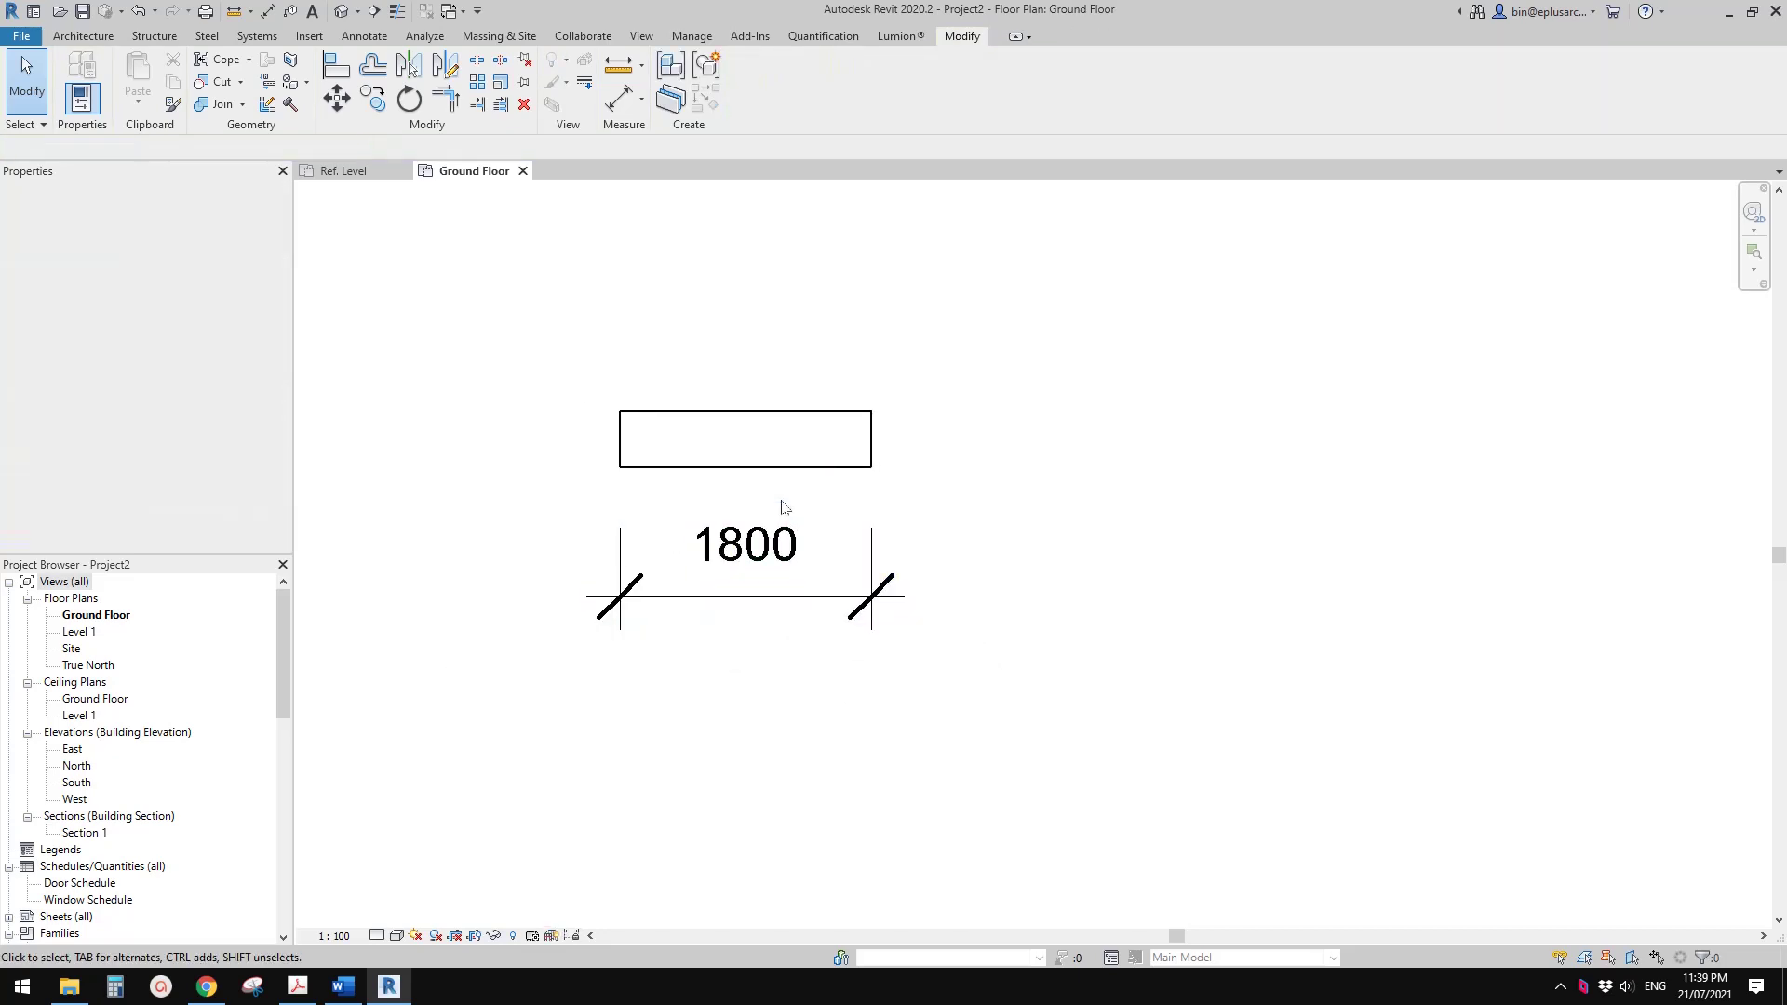
{"action": "scroll", "coordinate": [778, 514], "scroll_direction": "up", "scroll_amount": 2}
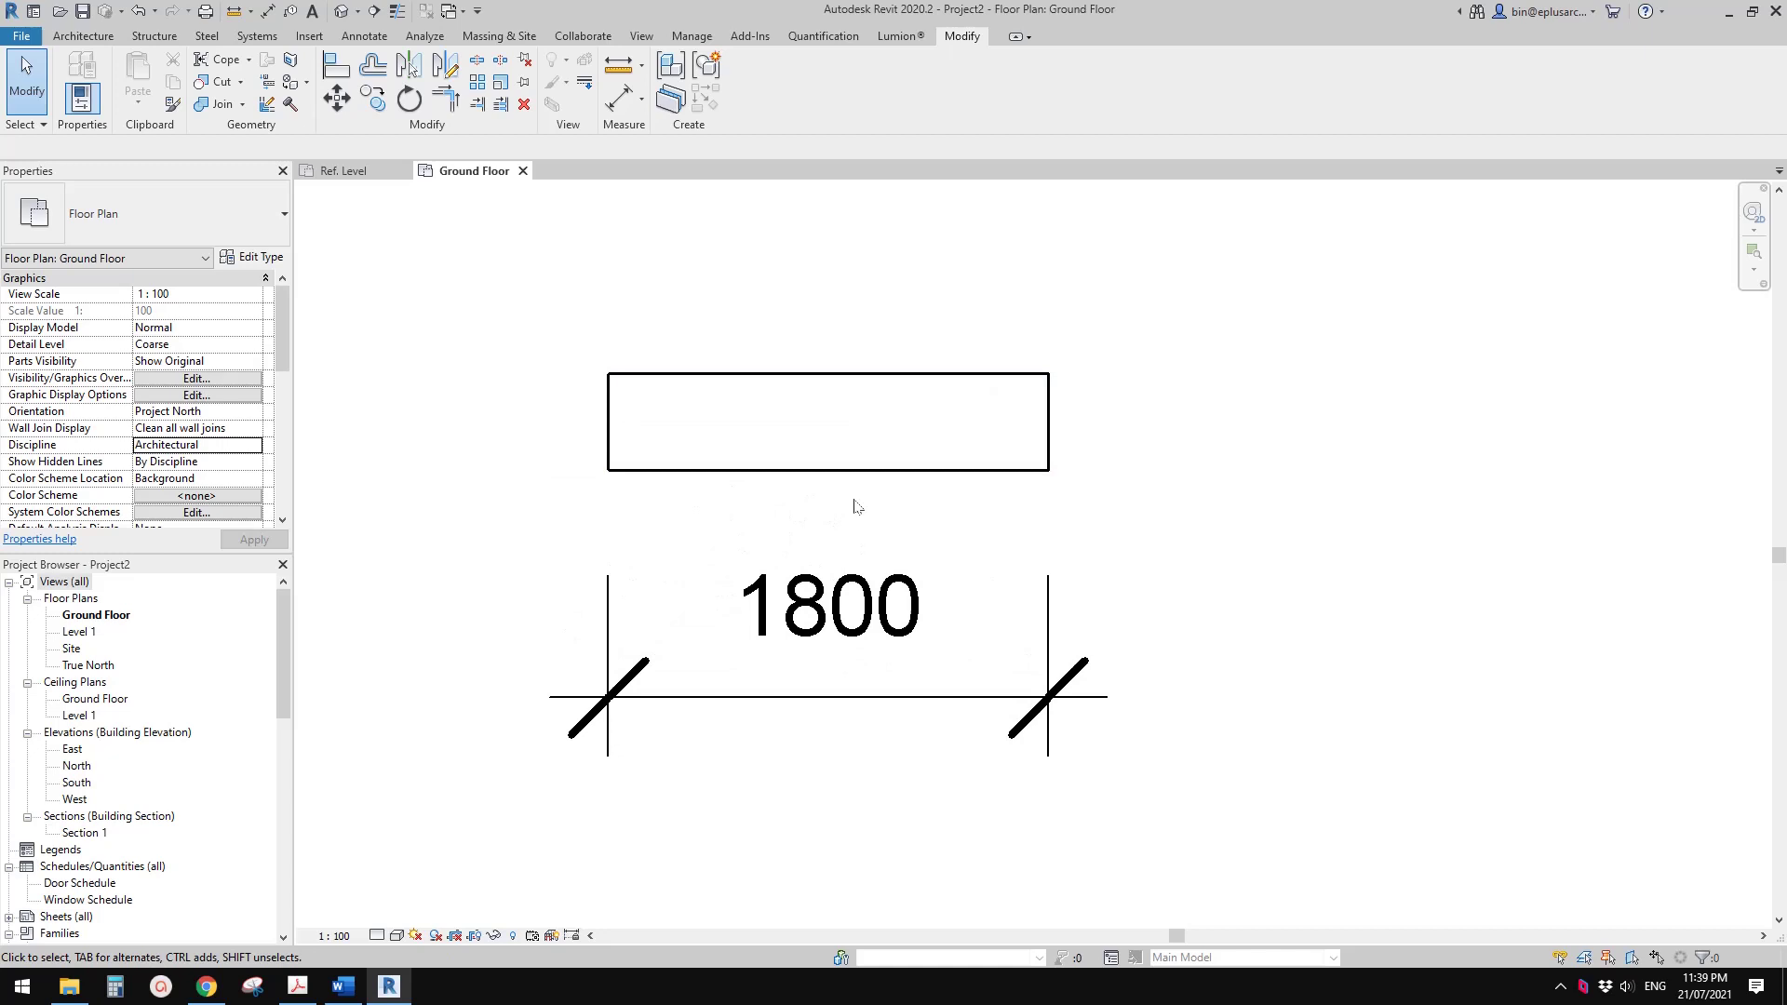
- Close Family3 without saving its changes and return to the project's Ground Floor plan
{"action": "left_click", "coordinate": [523, 170]}
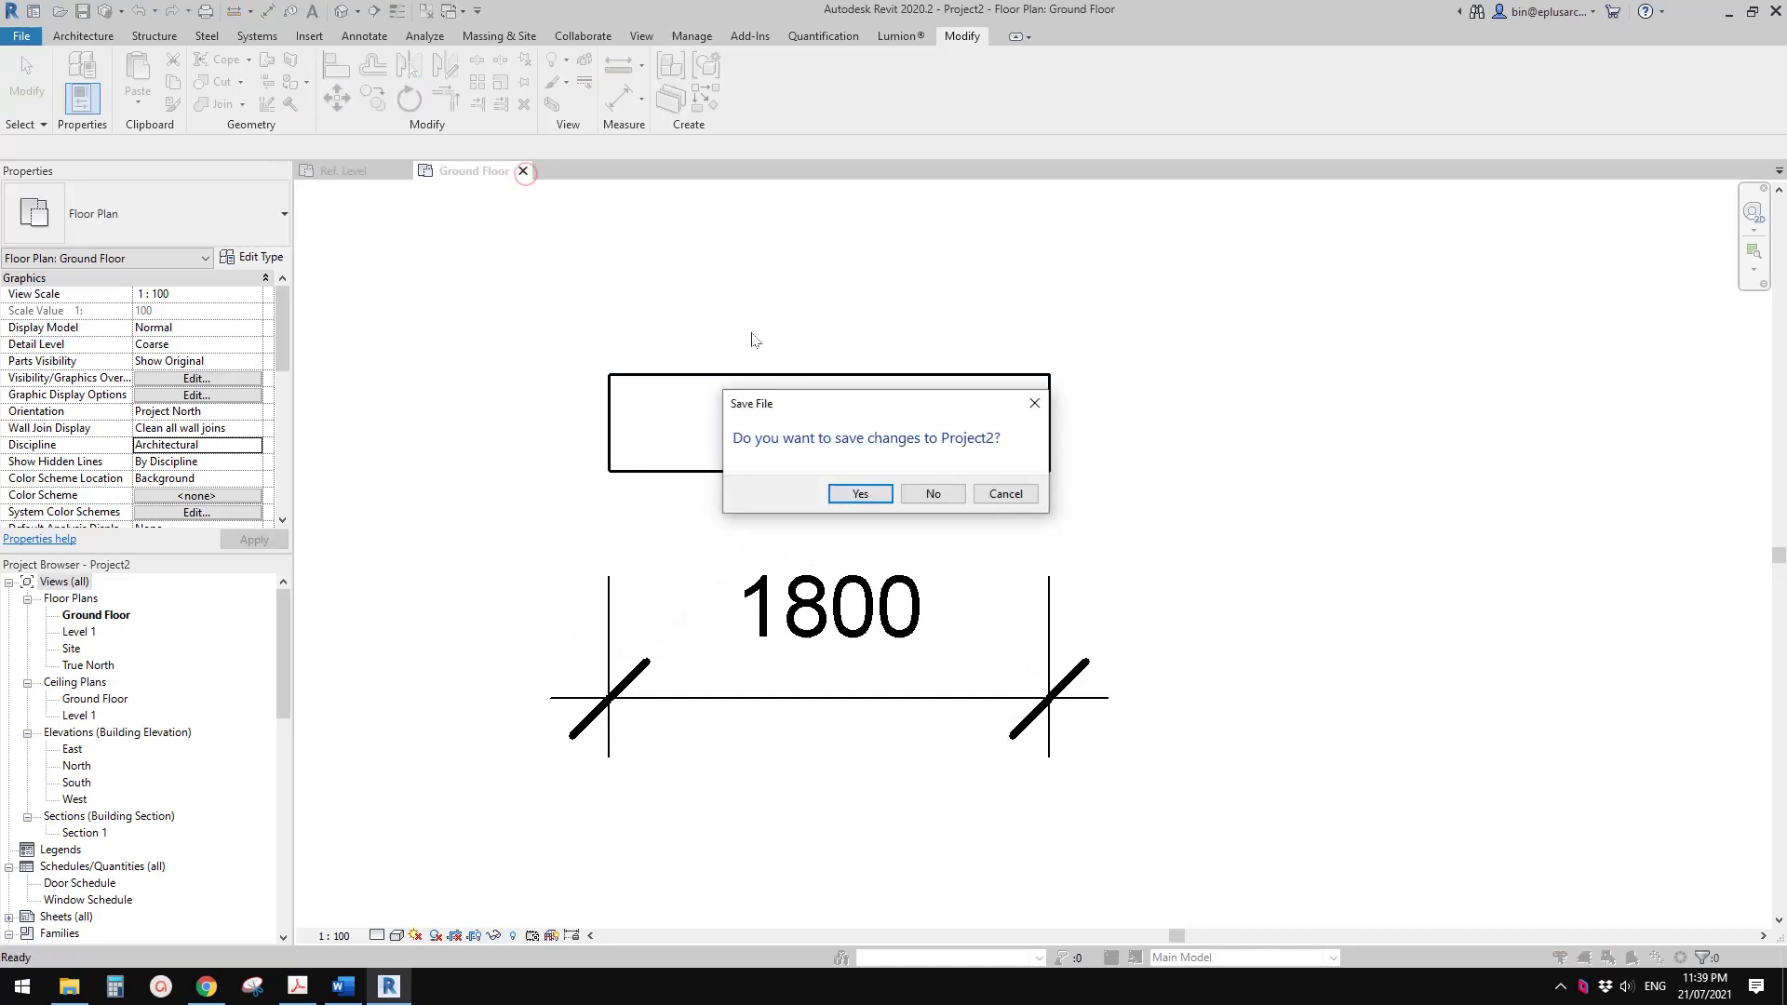
{"action": "key", "text": "n"}
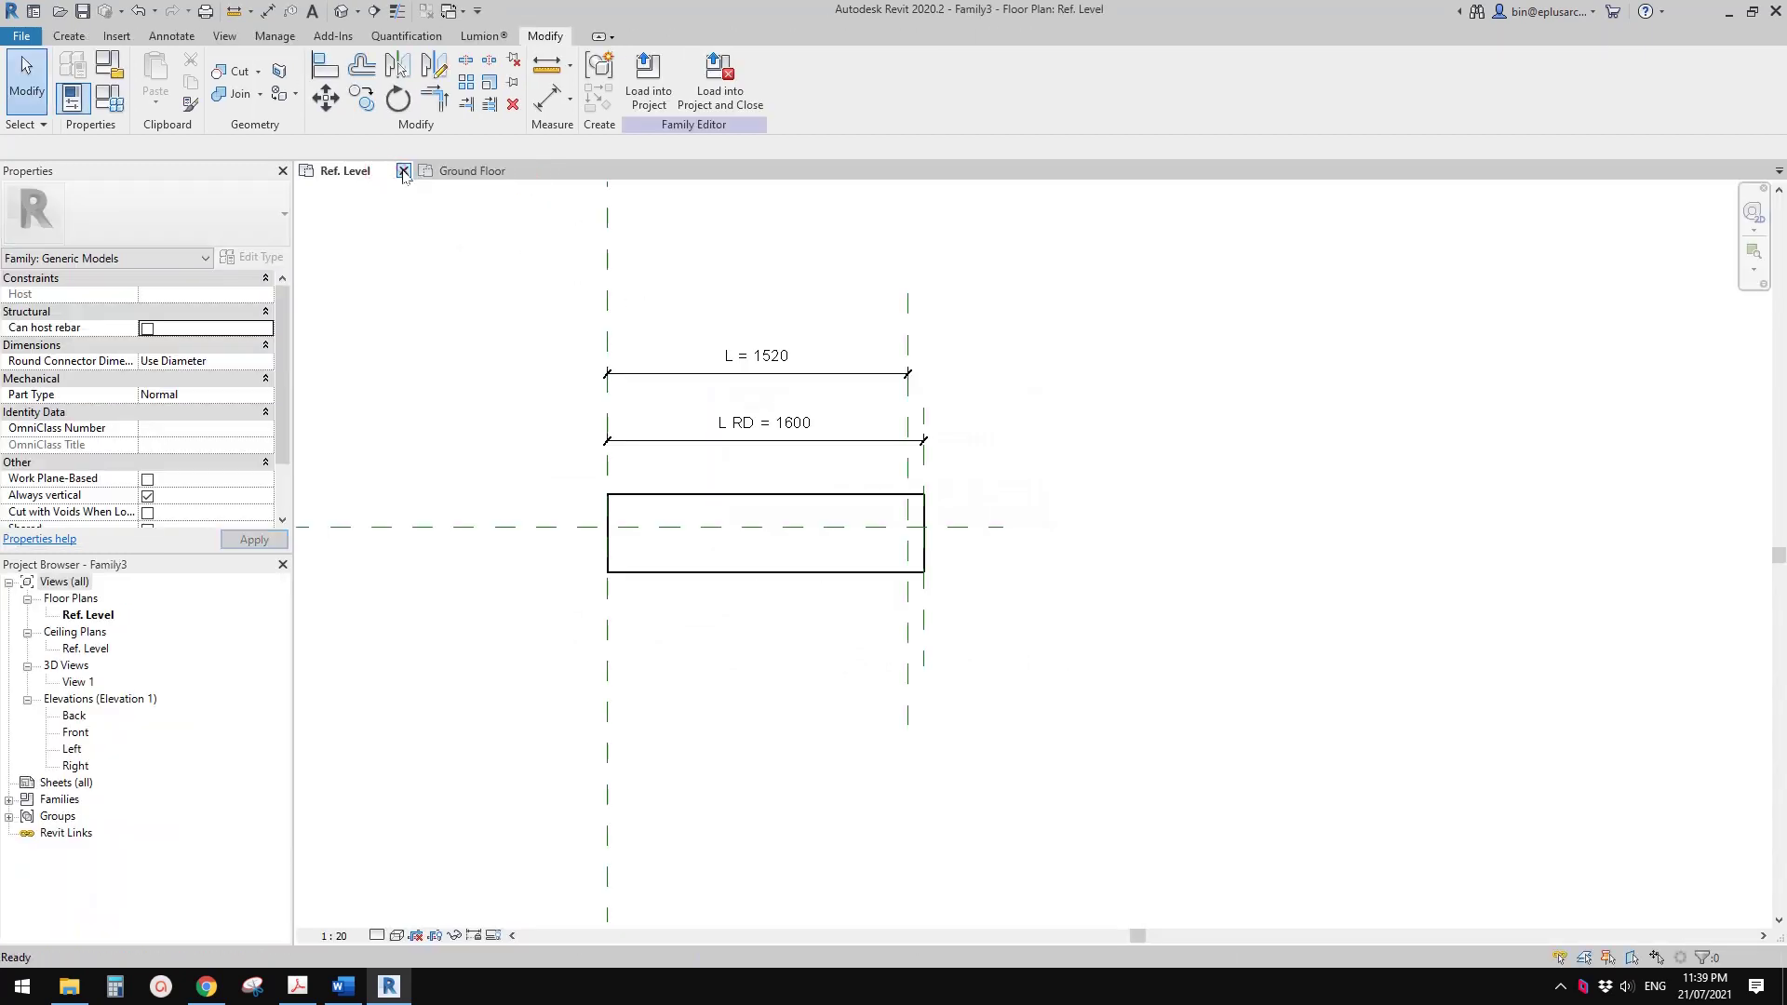
{"action": "left_click", "coordinate": [403, 170]}
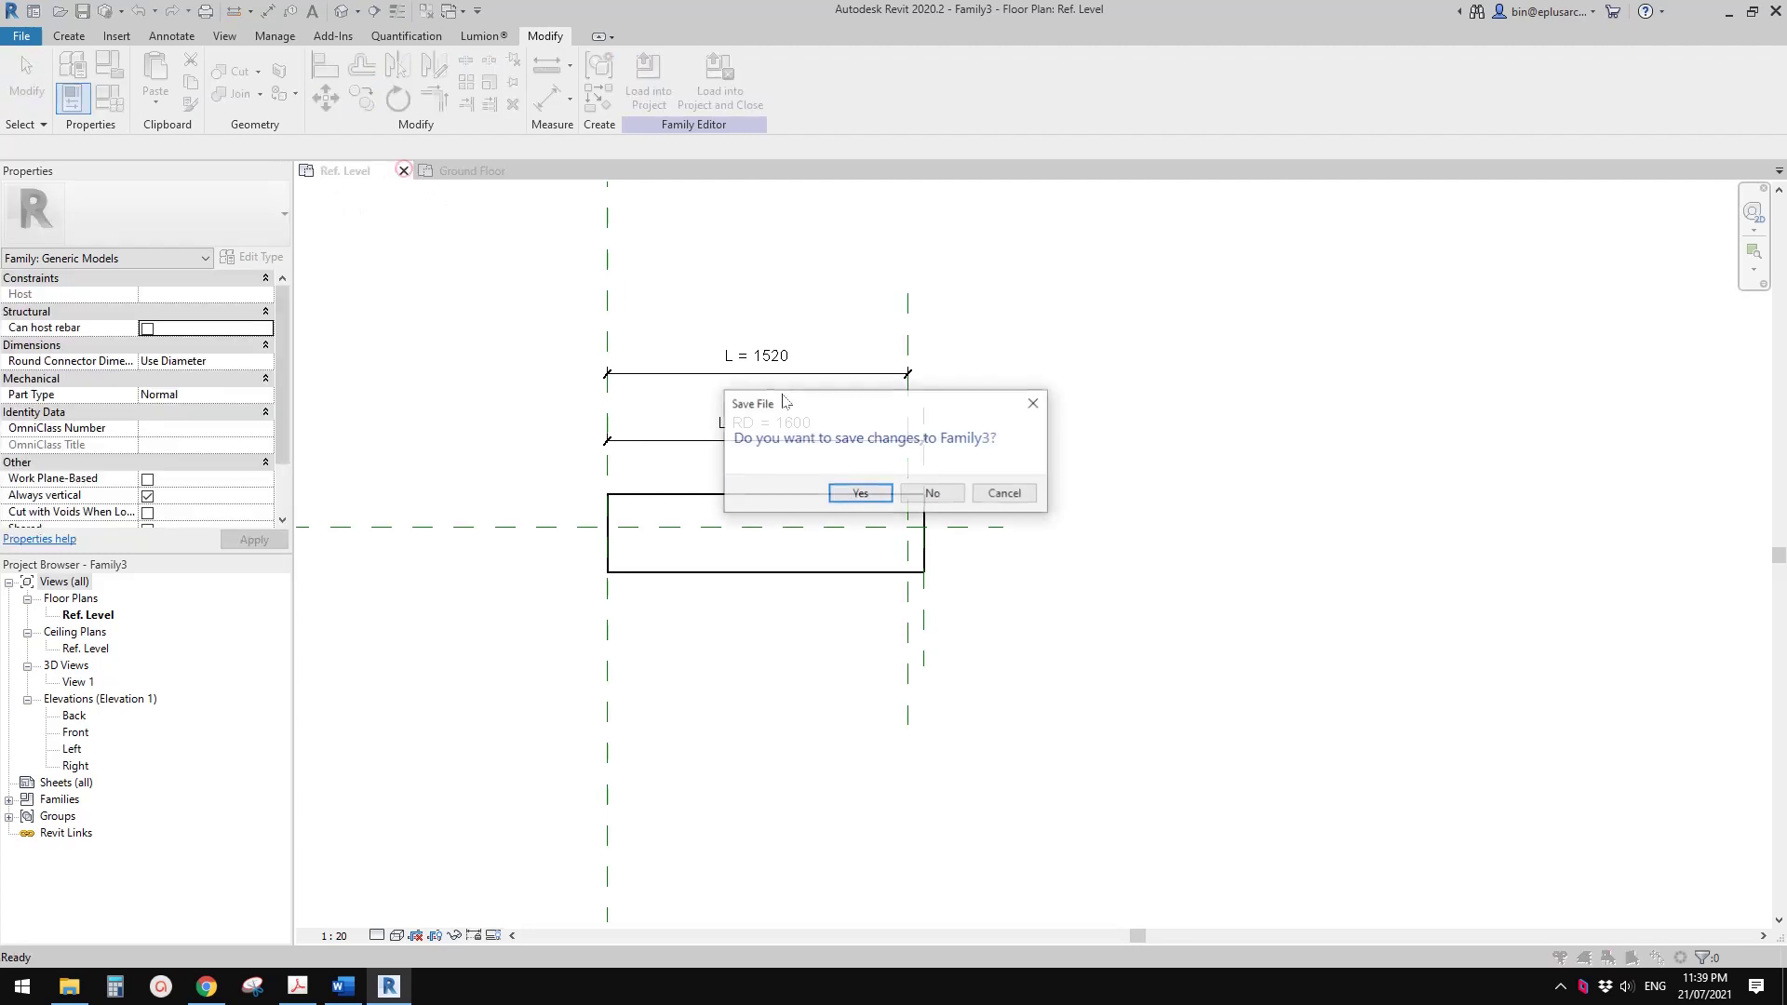
{"action": "left_click", "coordinate": [949, 493]}
{"action": "middle_click_drag", "start_coordinate": [823, 382], "coordinate": [760, 456]}
{"action": "scroll", "coordinate": [870, 349], "scroll_direction": "down", "scroll_amount": 1}
{"action": "scroll", "coordinate": [874, 445], "scroll_direction": "down", "scroll_amount": 1}
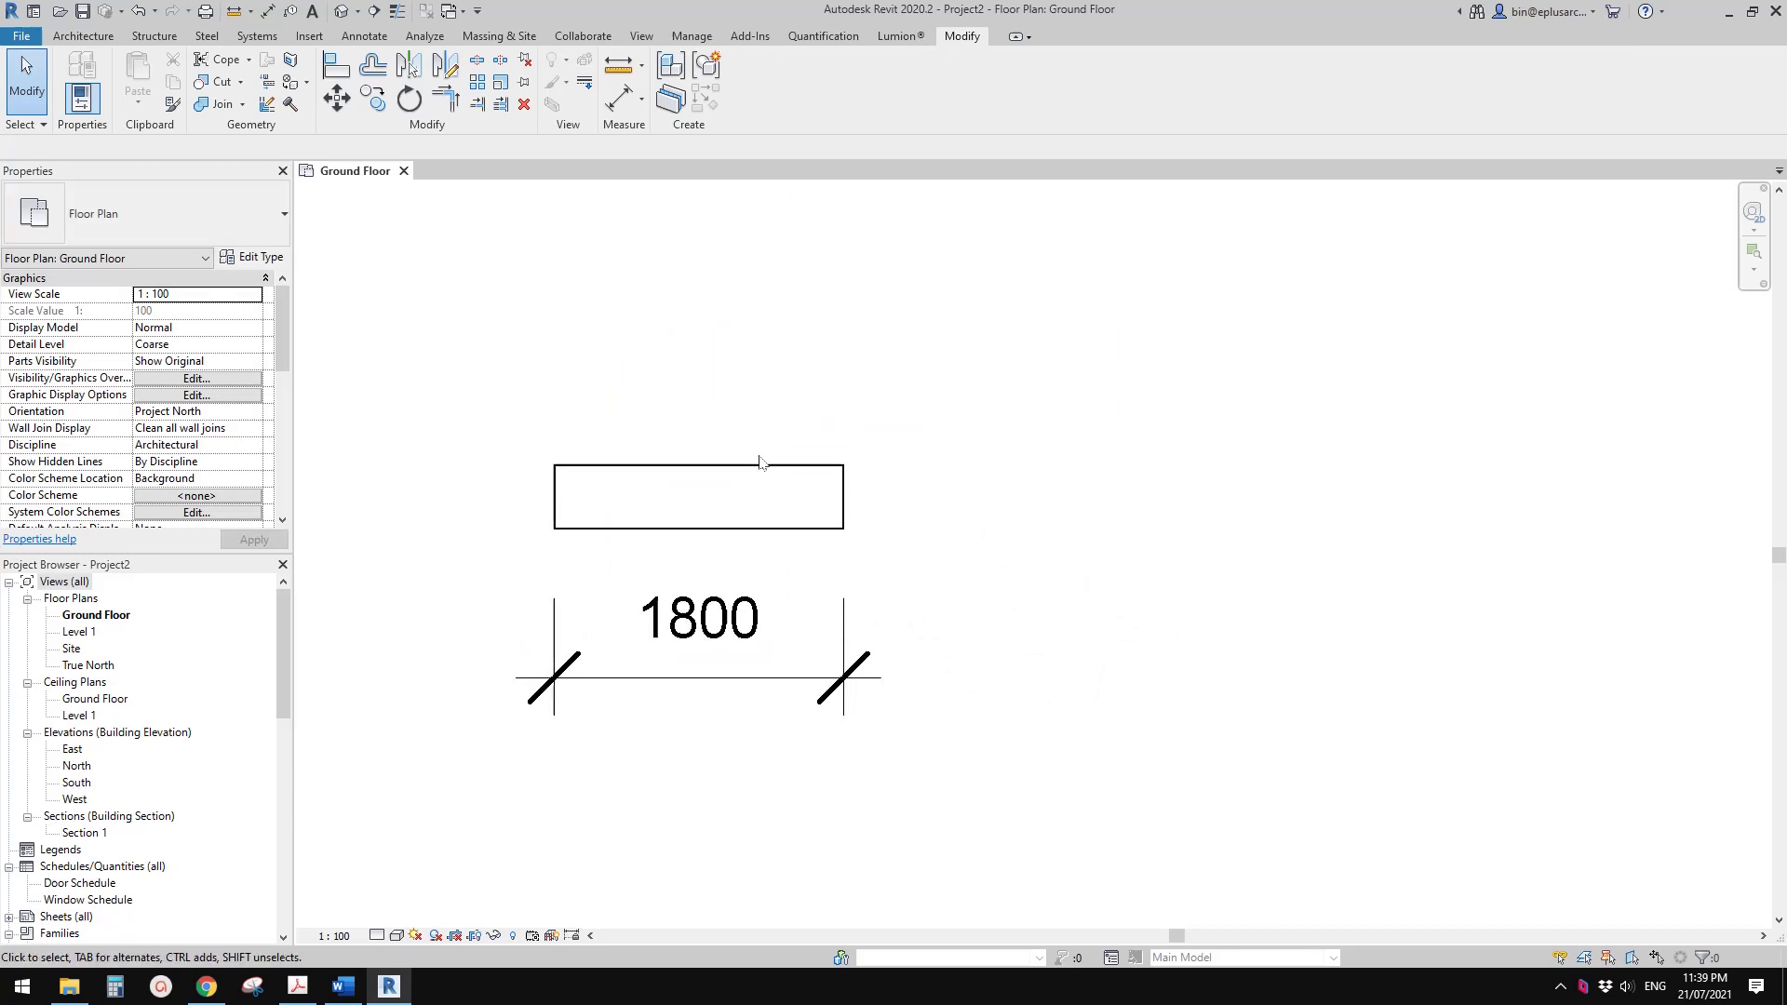
{"action": "middle_click_drag", "start_coordinate": [835, 377], "coordinate": [835, 370]}
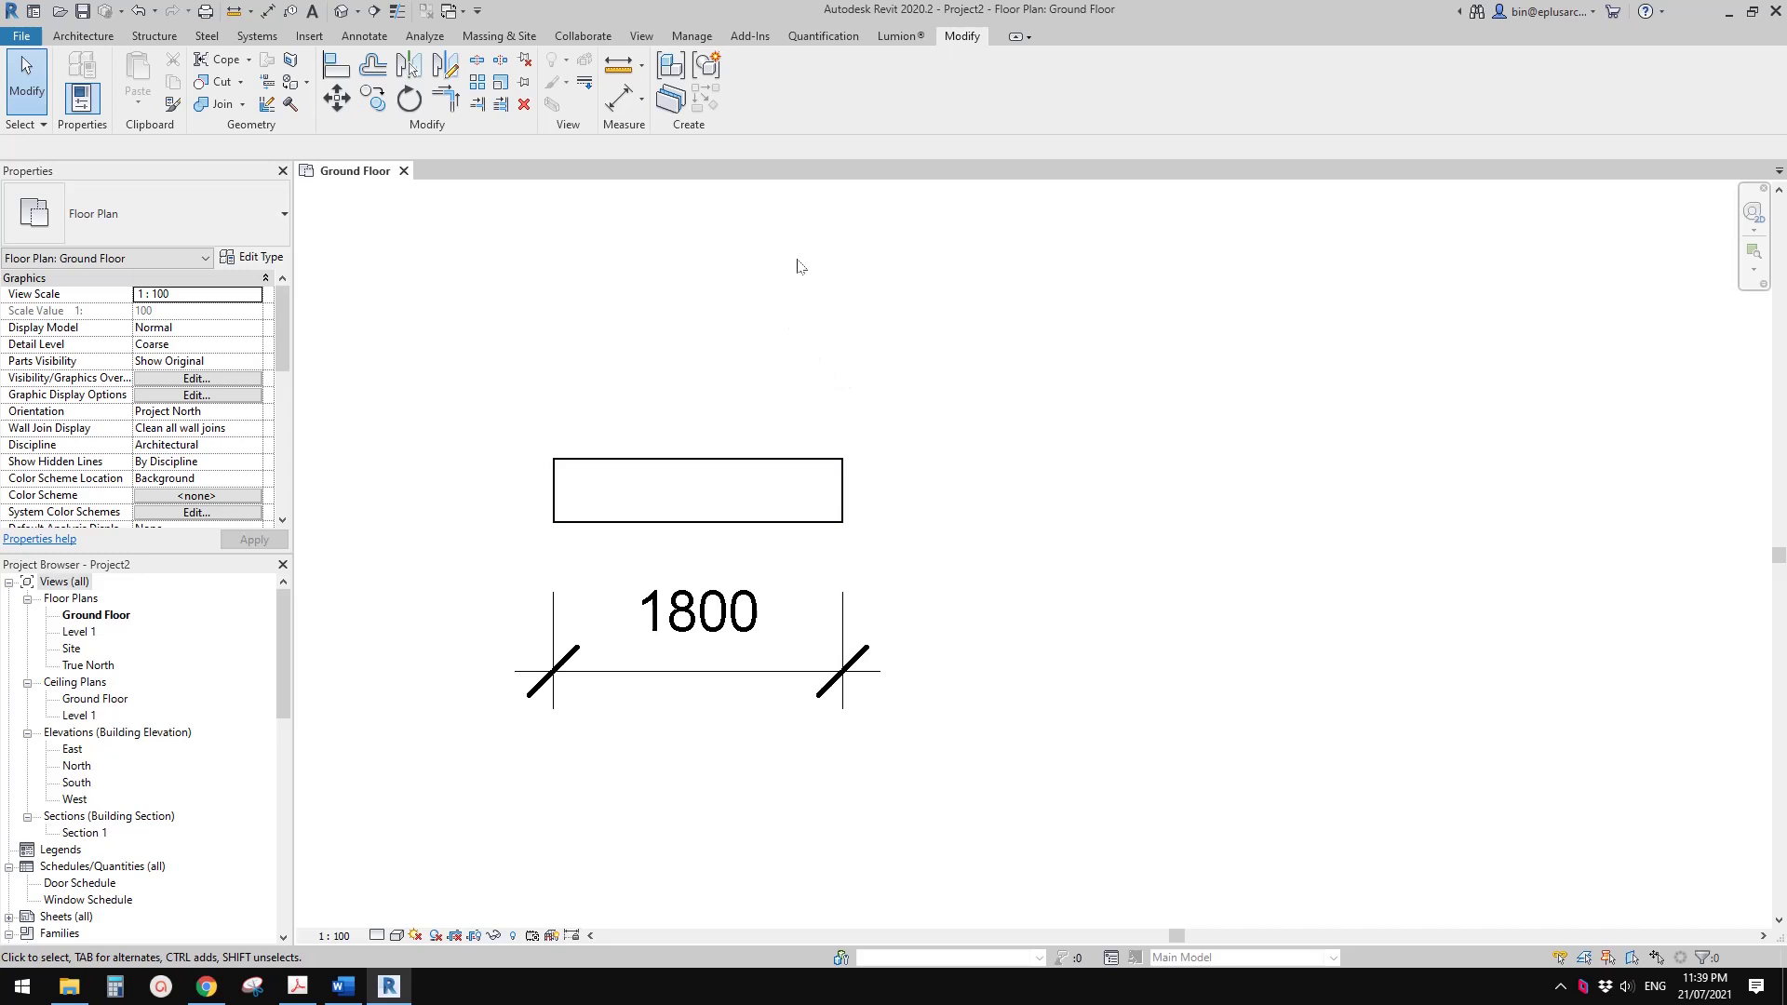
{"action": "middle_click_drag", "start_coordinate": [814, 265], "coordinate": [882, 291]}
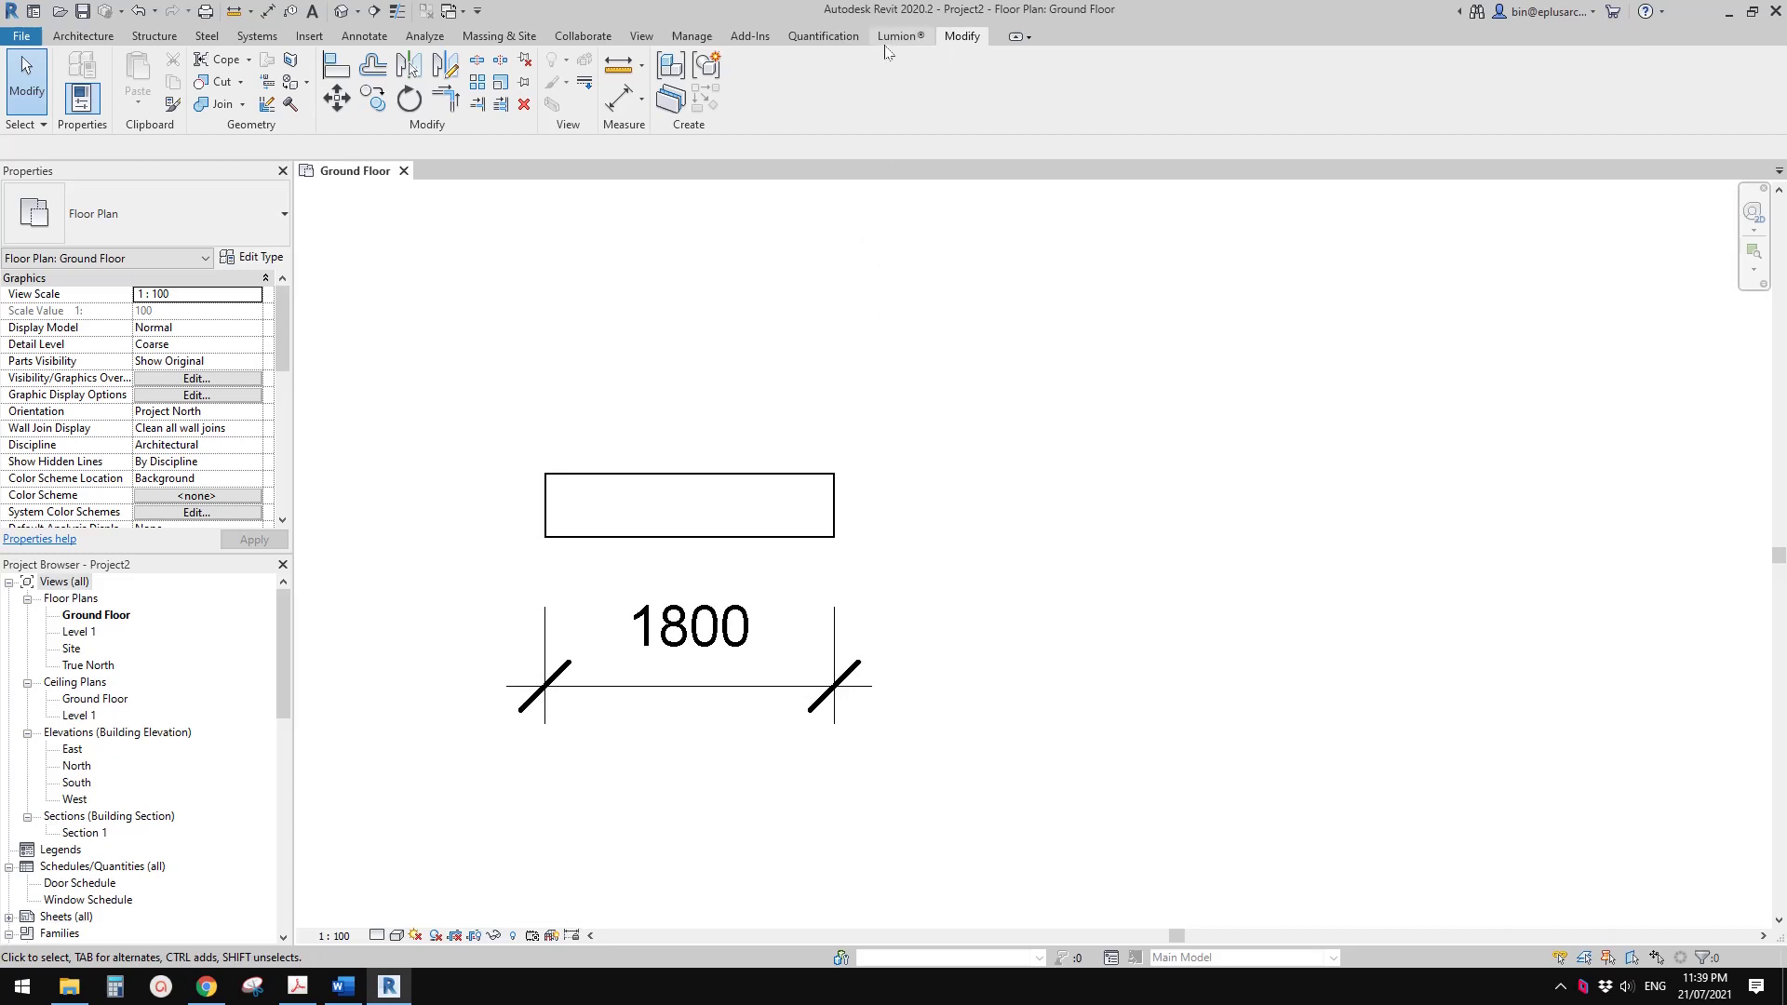
- Launch Dynamo and create a Code Block containing the number range 100..200..3.3
{"action": "left_click", "coordinate": [694, 37]}
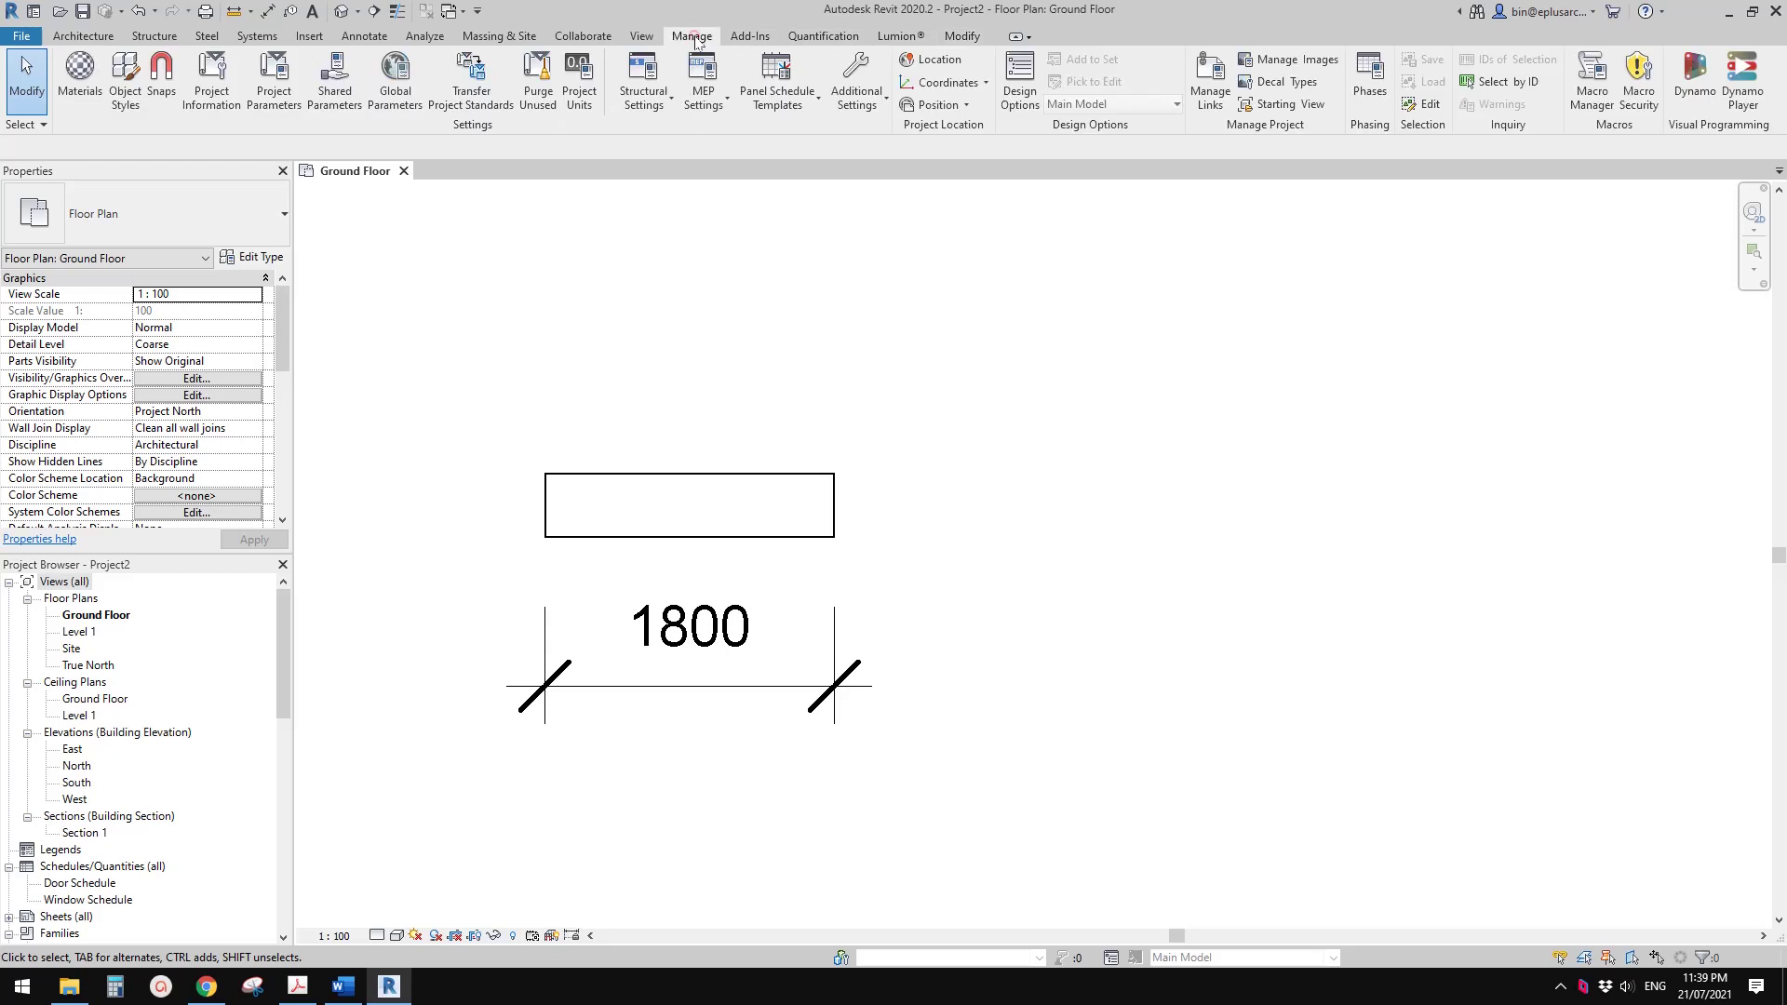
{"action": "left_click", "coordinate": [1694, 79]}
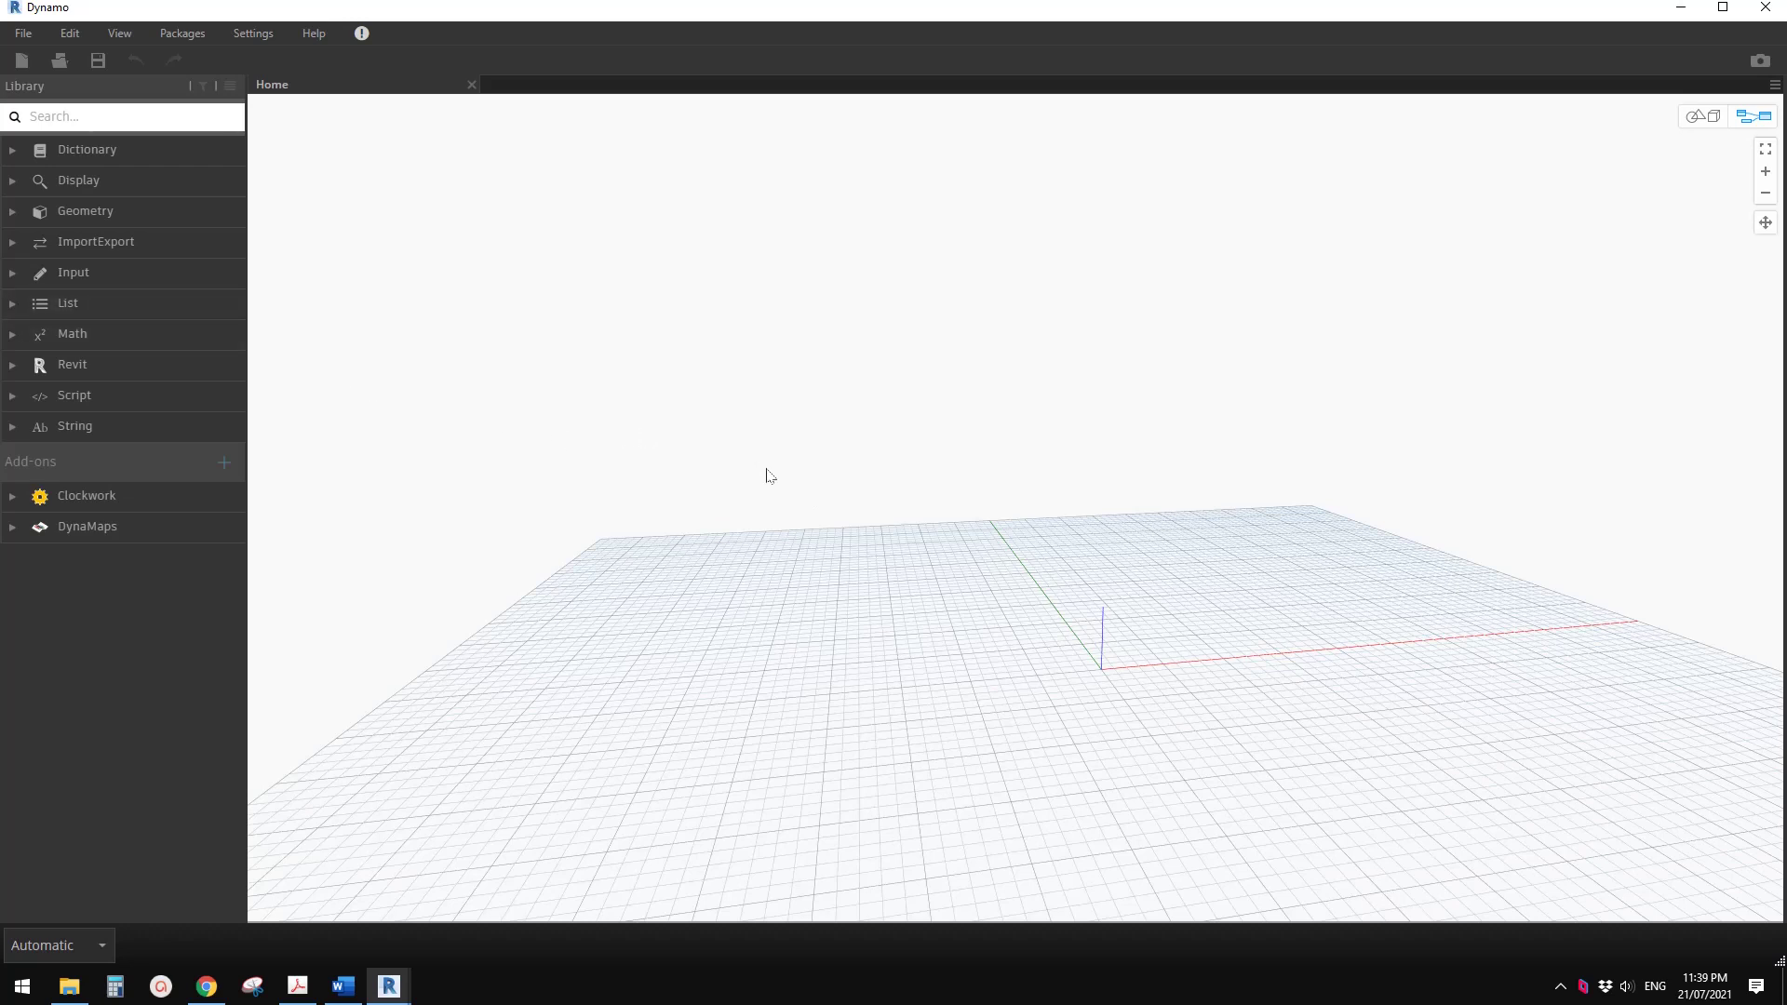
{"action": "double_click", "coordinate": [701, 387]}
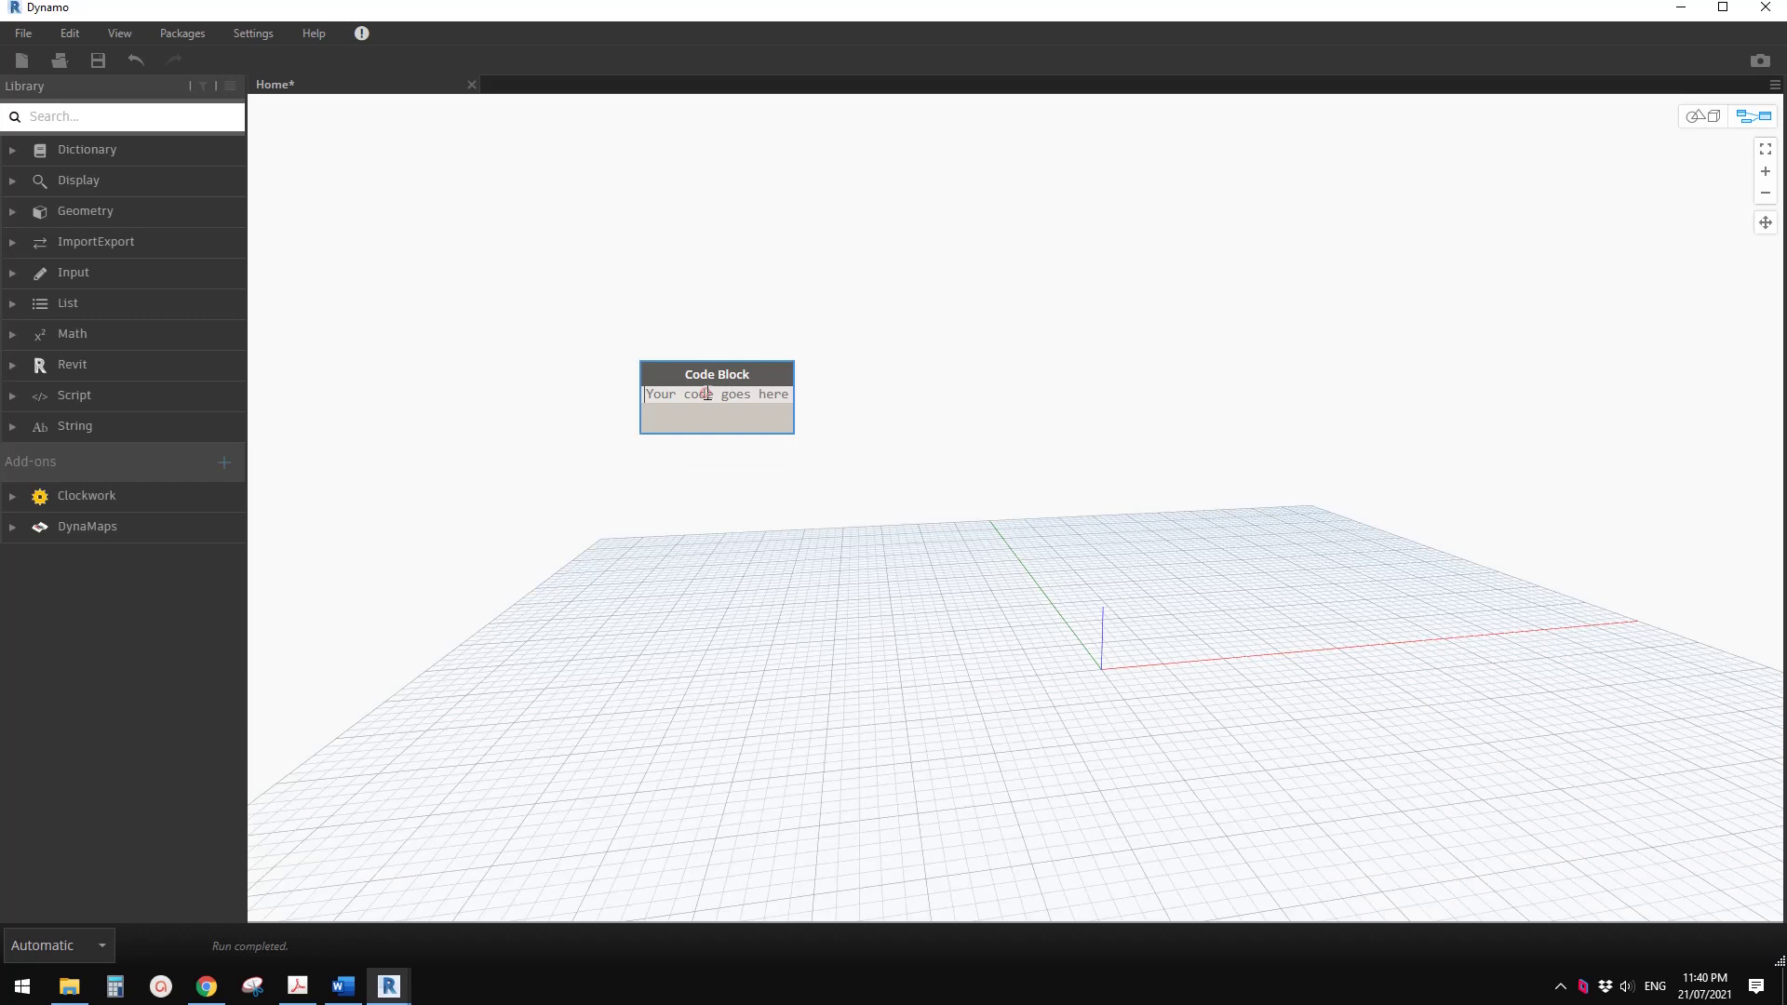
{"action": "type", "text": "100.."}
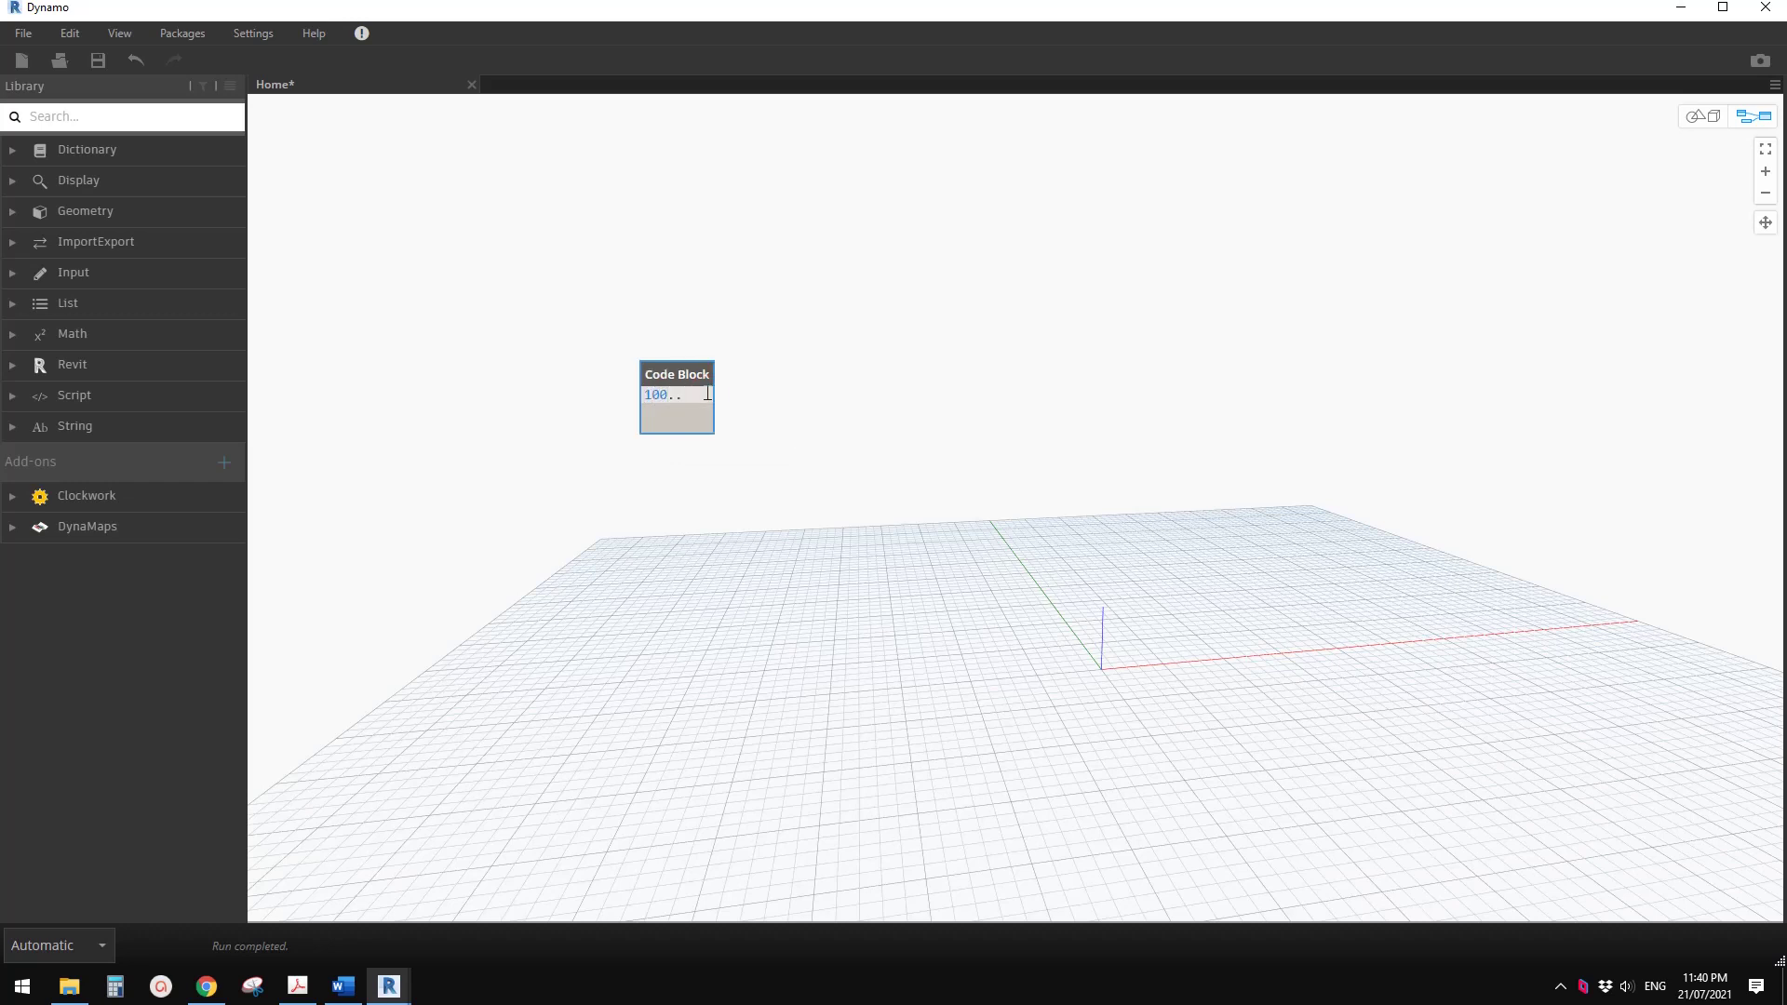
{"action": "type", "text": "200.."}
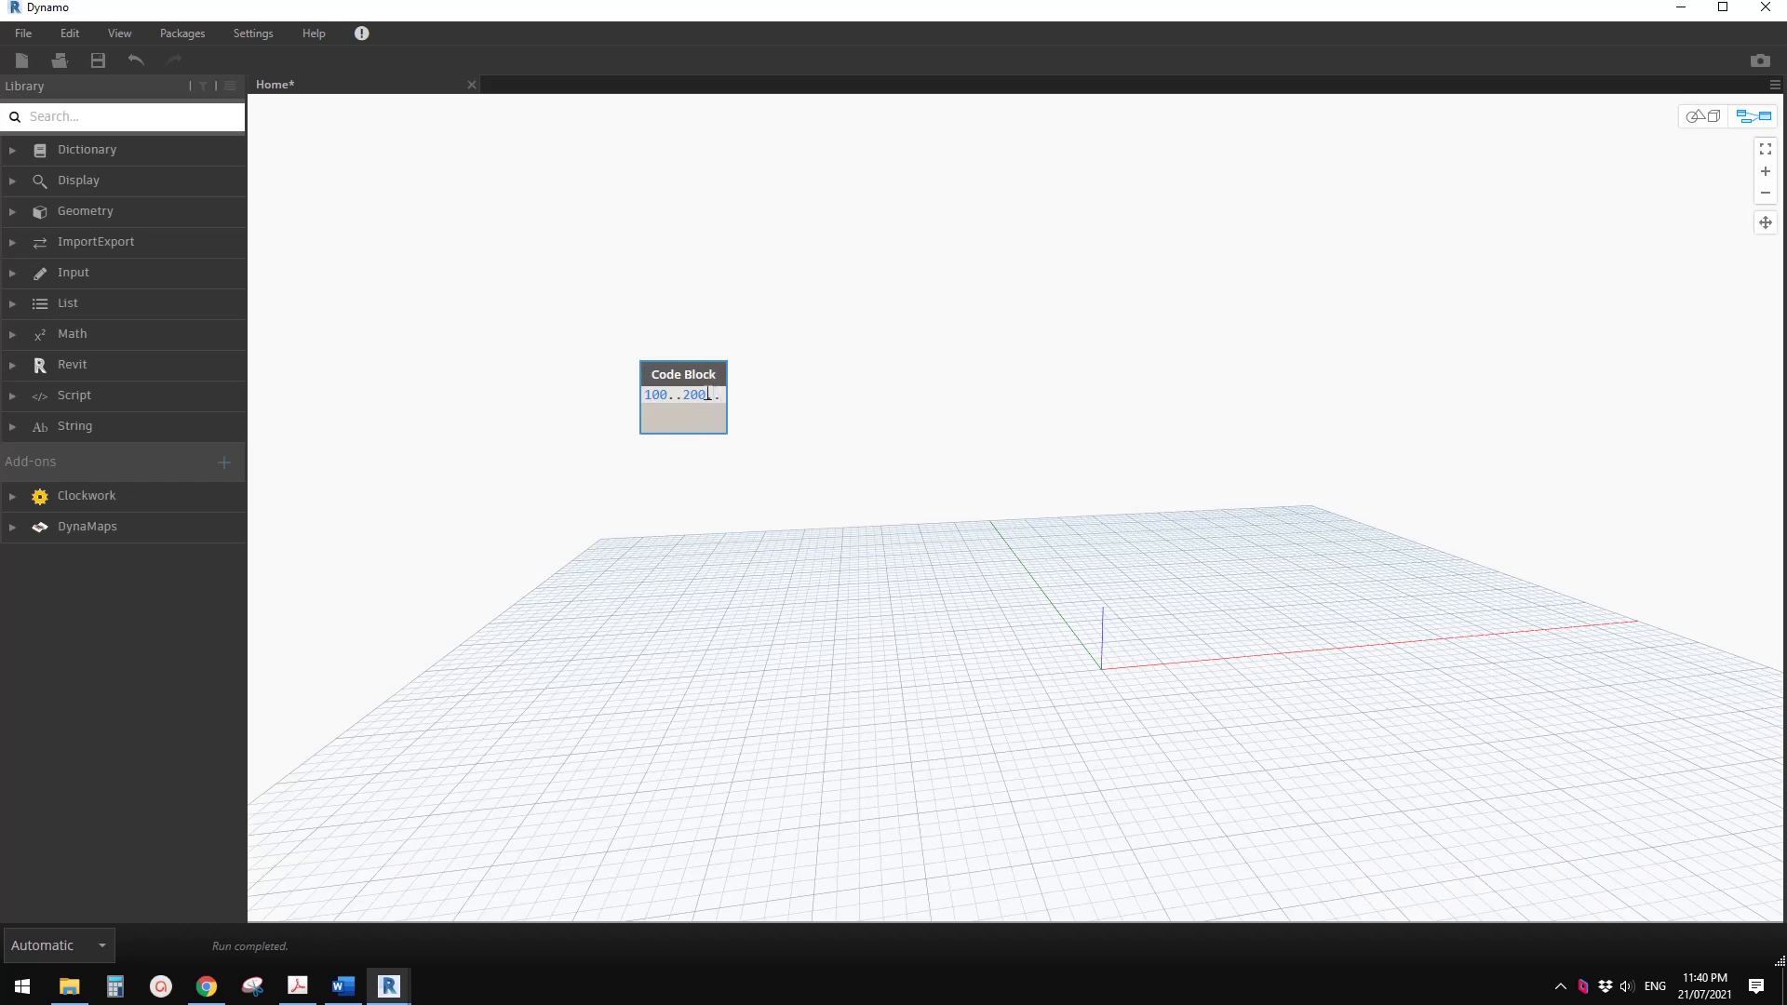
{"action": "type", "text": "3"}
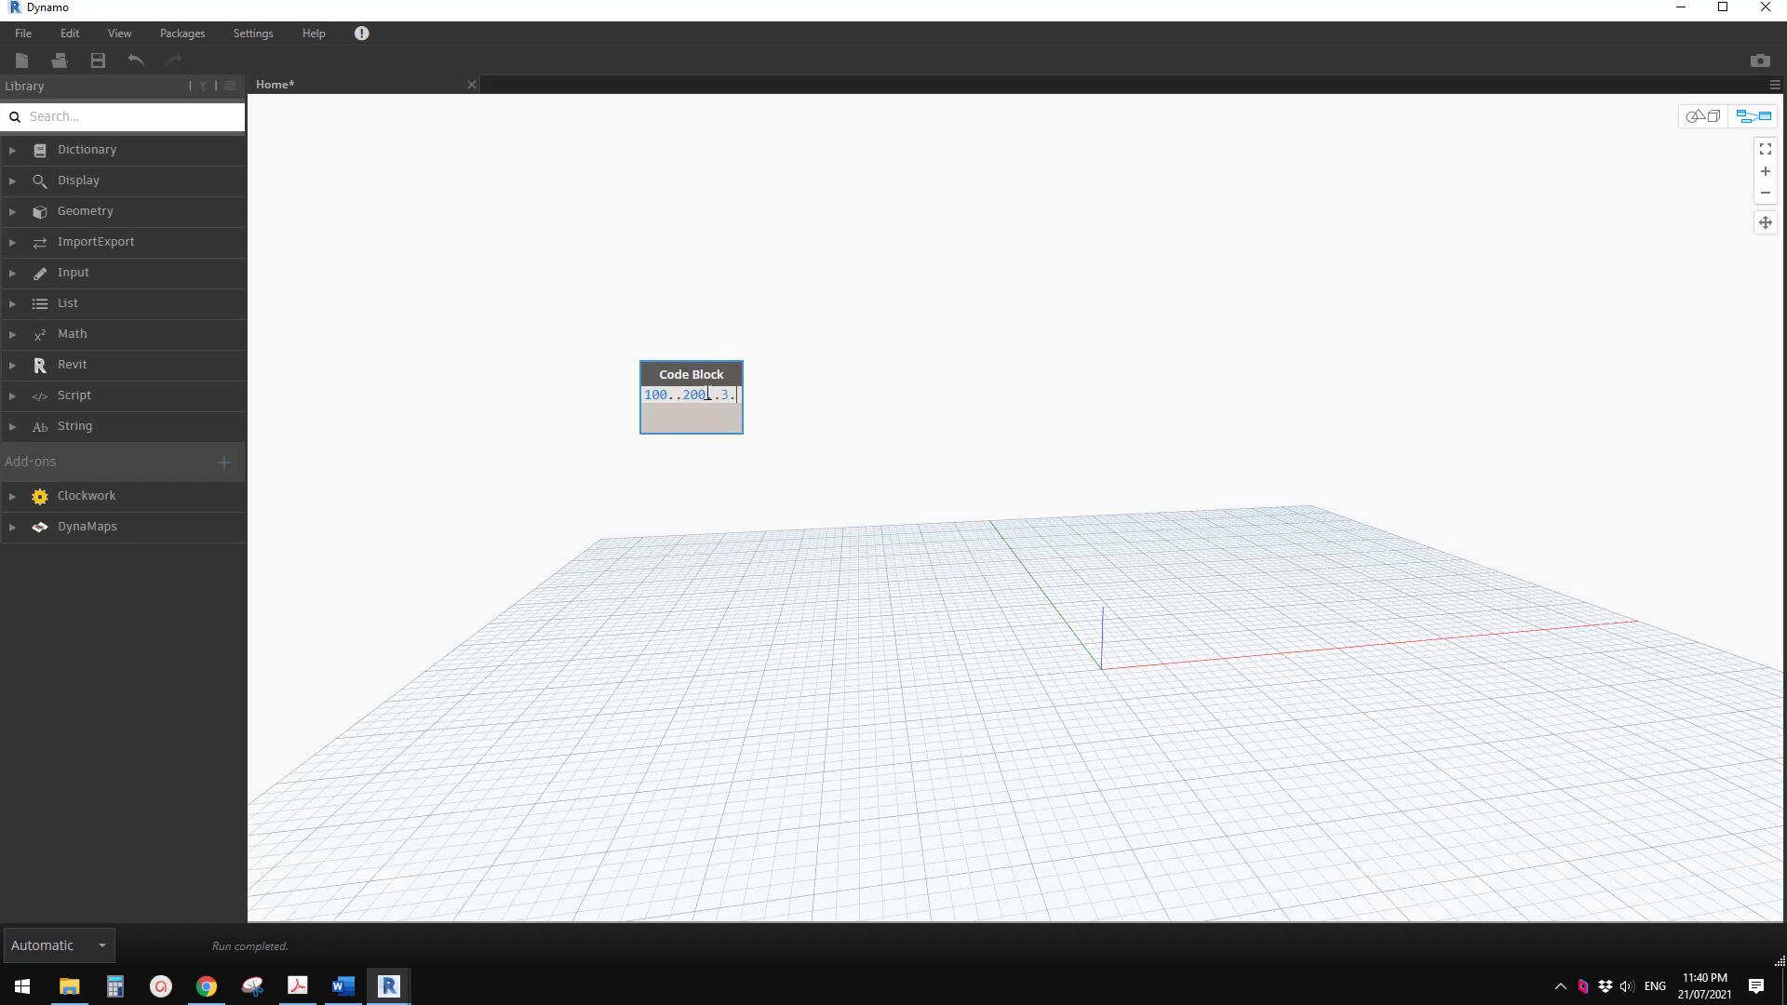
{"action": "type", "text": ".345"}
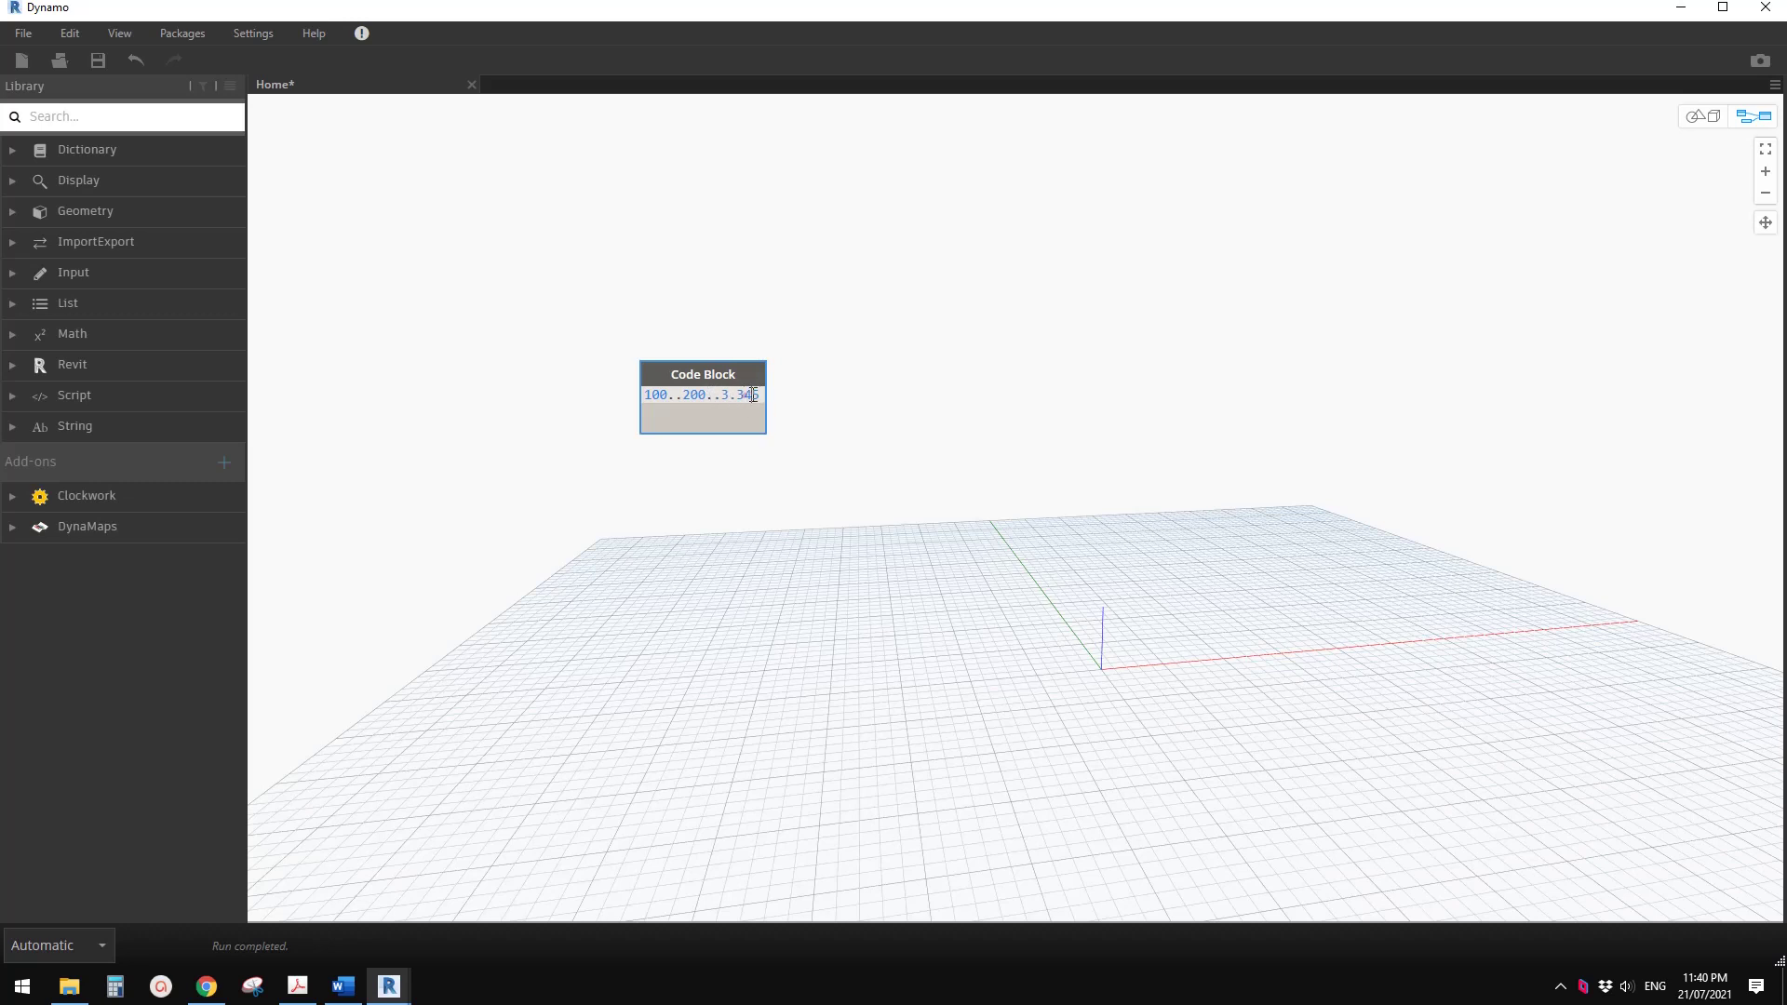
{"action": "key", "text": "BackSpace"}
{"action": "left_click", "coordinate": [743, 546]}
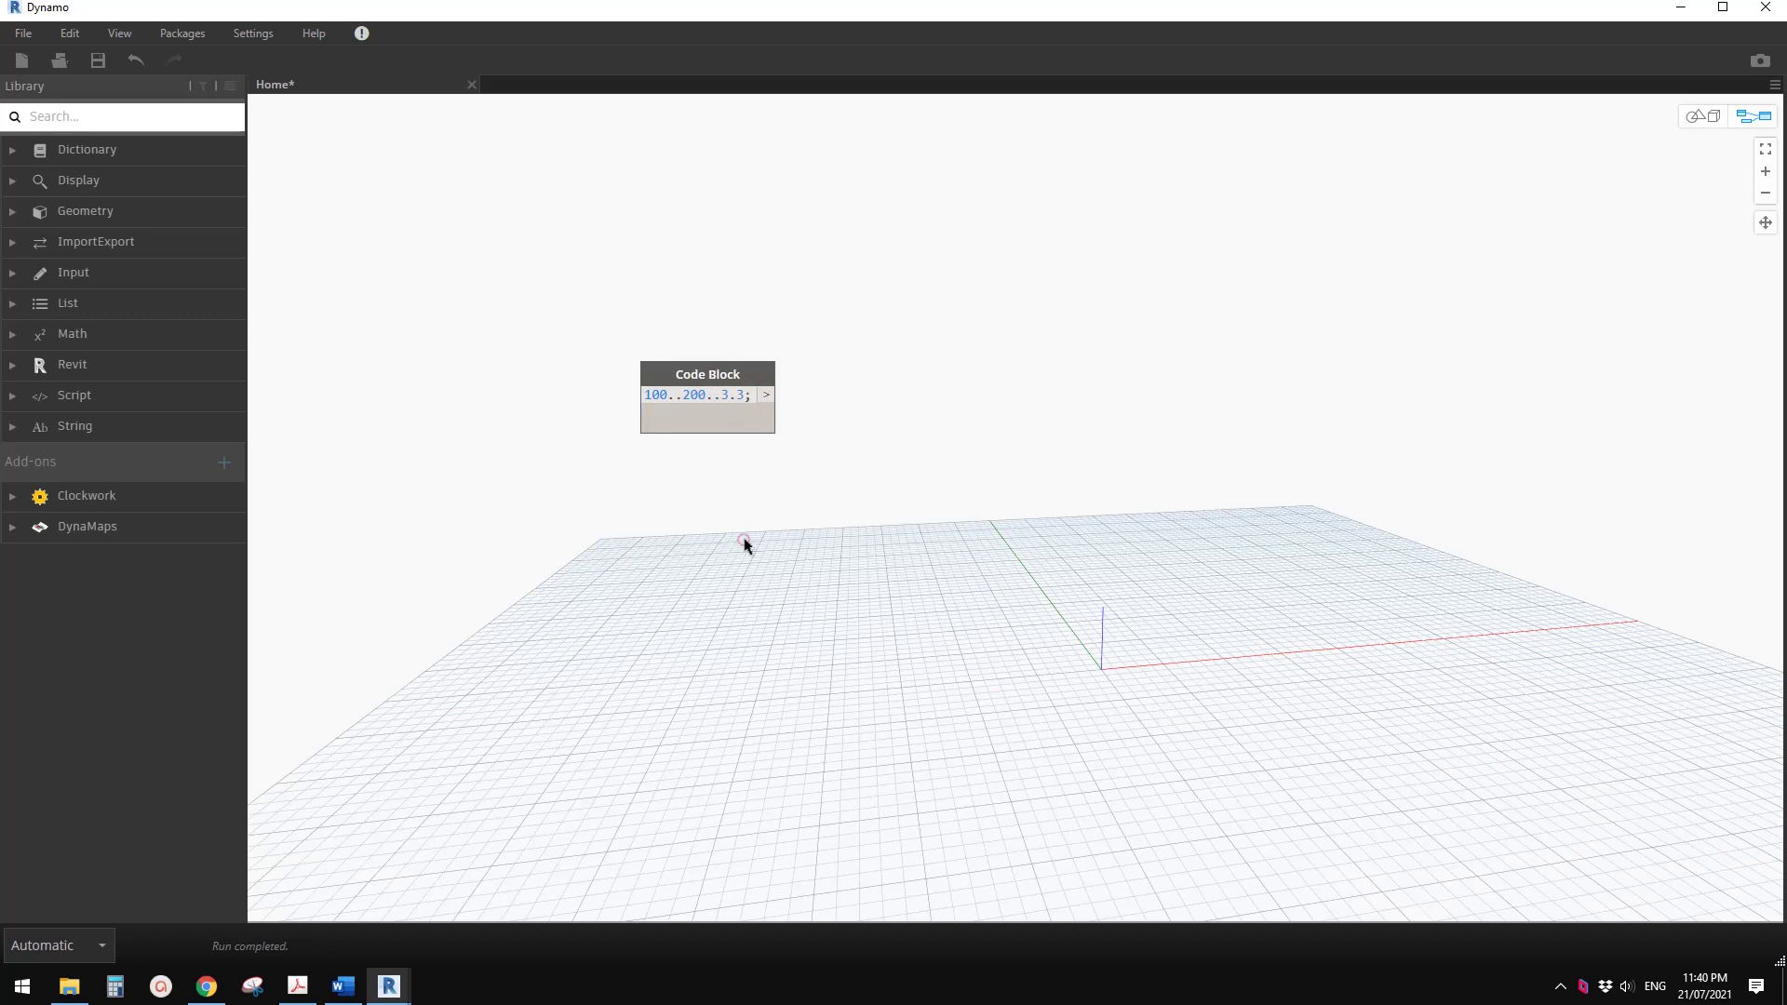
- Pin the Code Block's output preview and look through the list of generated numbers
{"action": "mouse_move", "coordinate": [770, 416]}
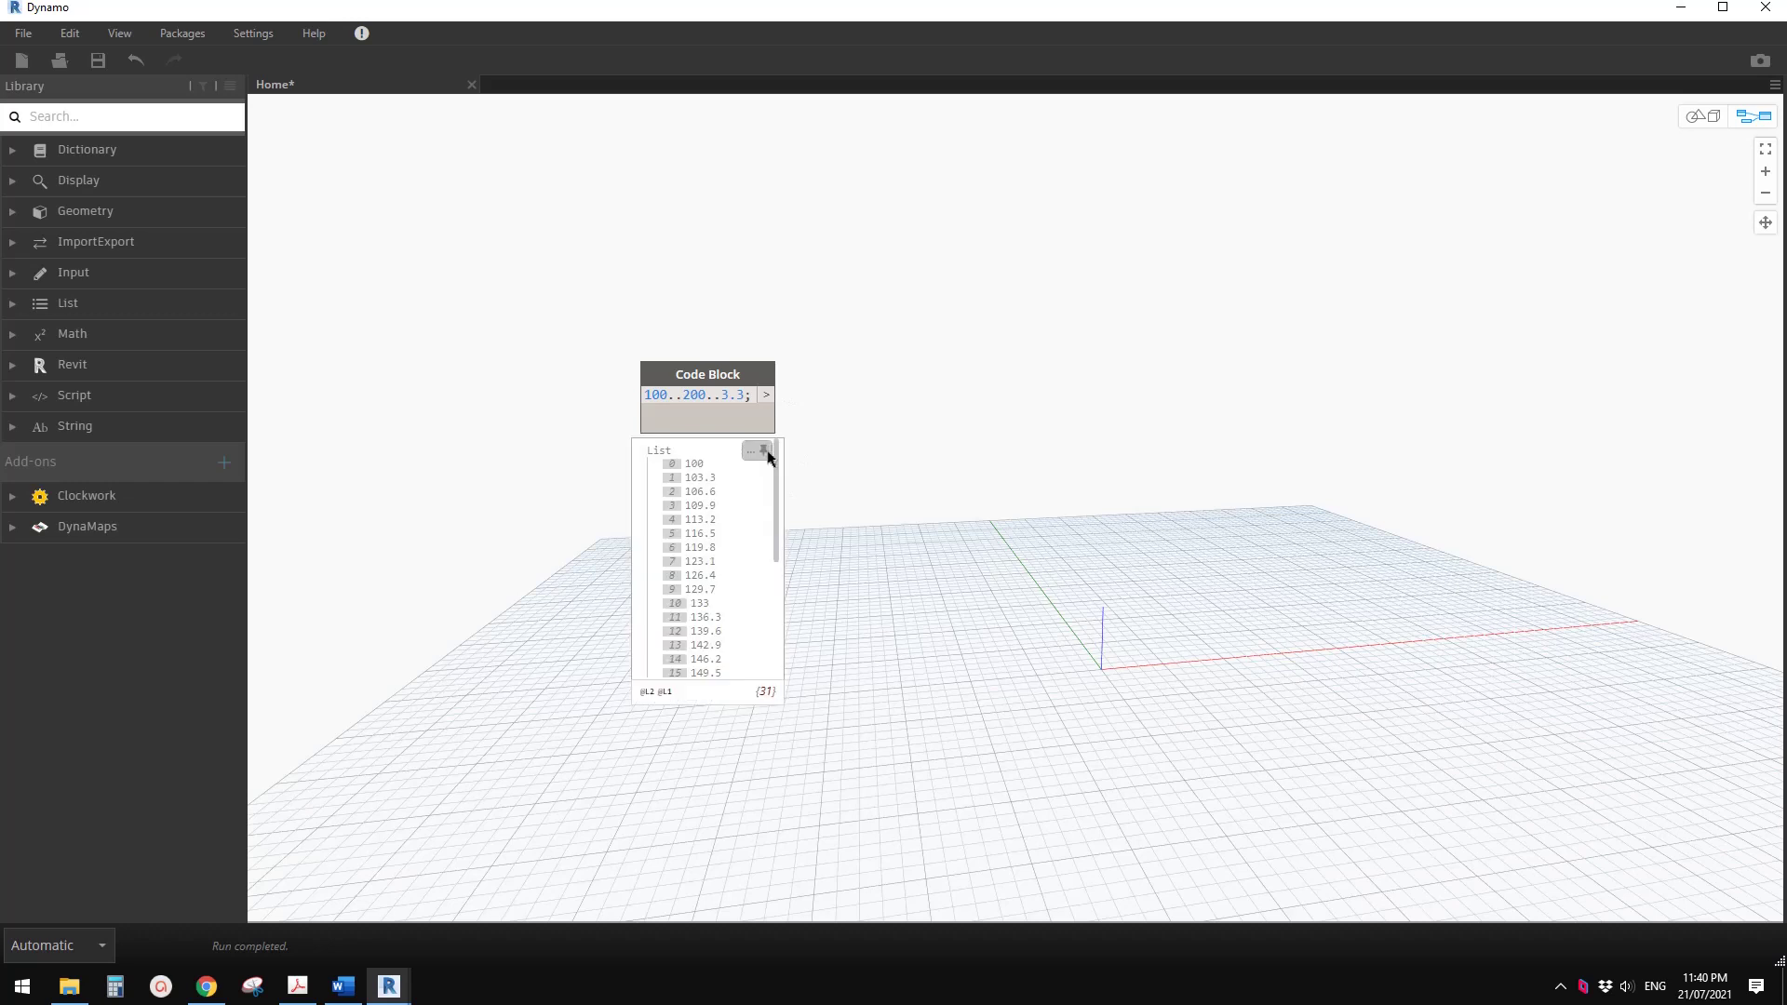
{"action": "left_click", "coordinate": [766, 451]}
{"action": "middle_click_drag", "start_coordinate": [826, 542], "coordinate": [786, 477]}
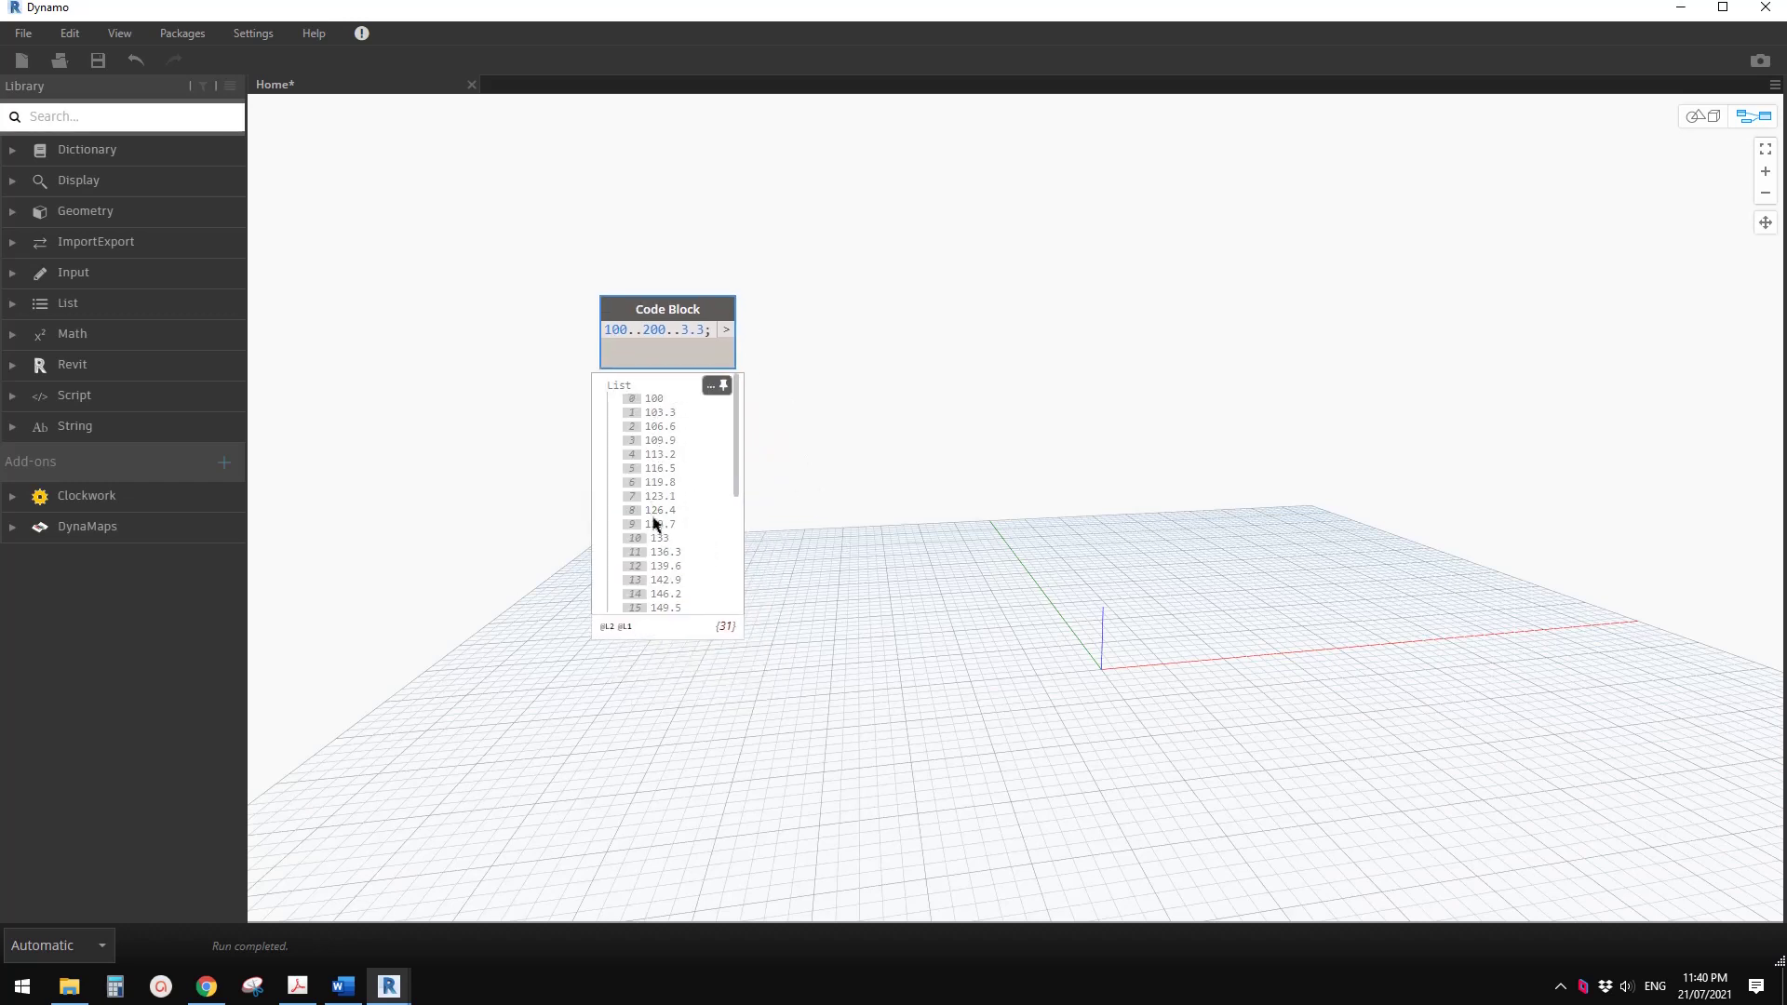
{"action": "scroll", "coordinate": [740, 479], "scroll_direction": "down", "scroll_amount": 4}
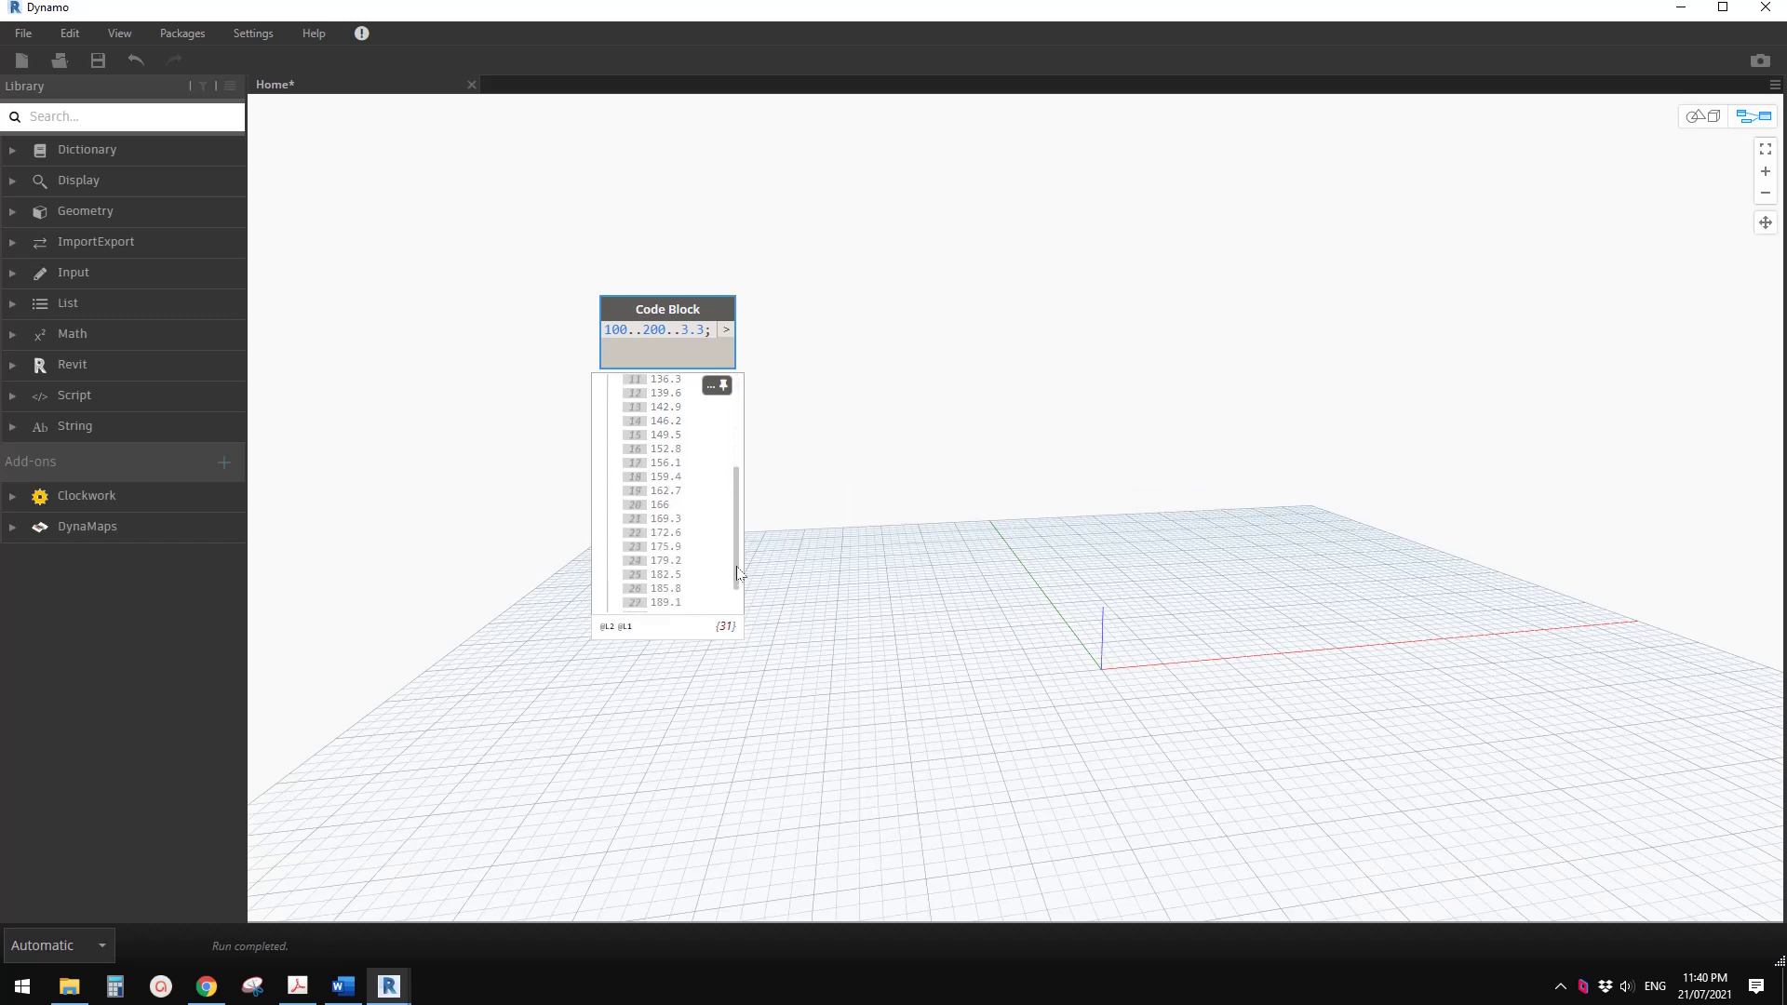
{"action": "left_click_drag", "start_coordinate": [735, 515], "coordinate": [735, 538]}
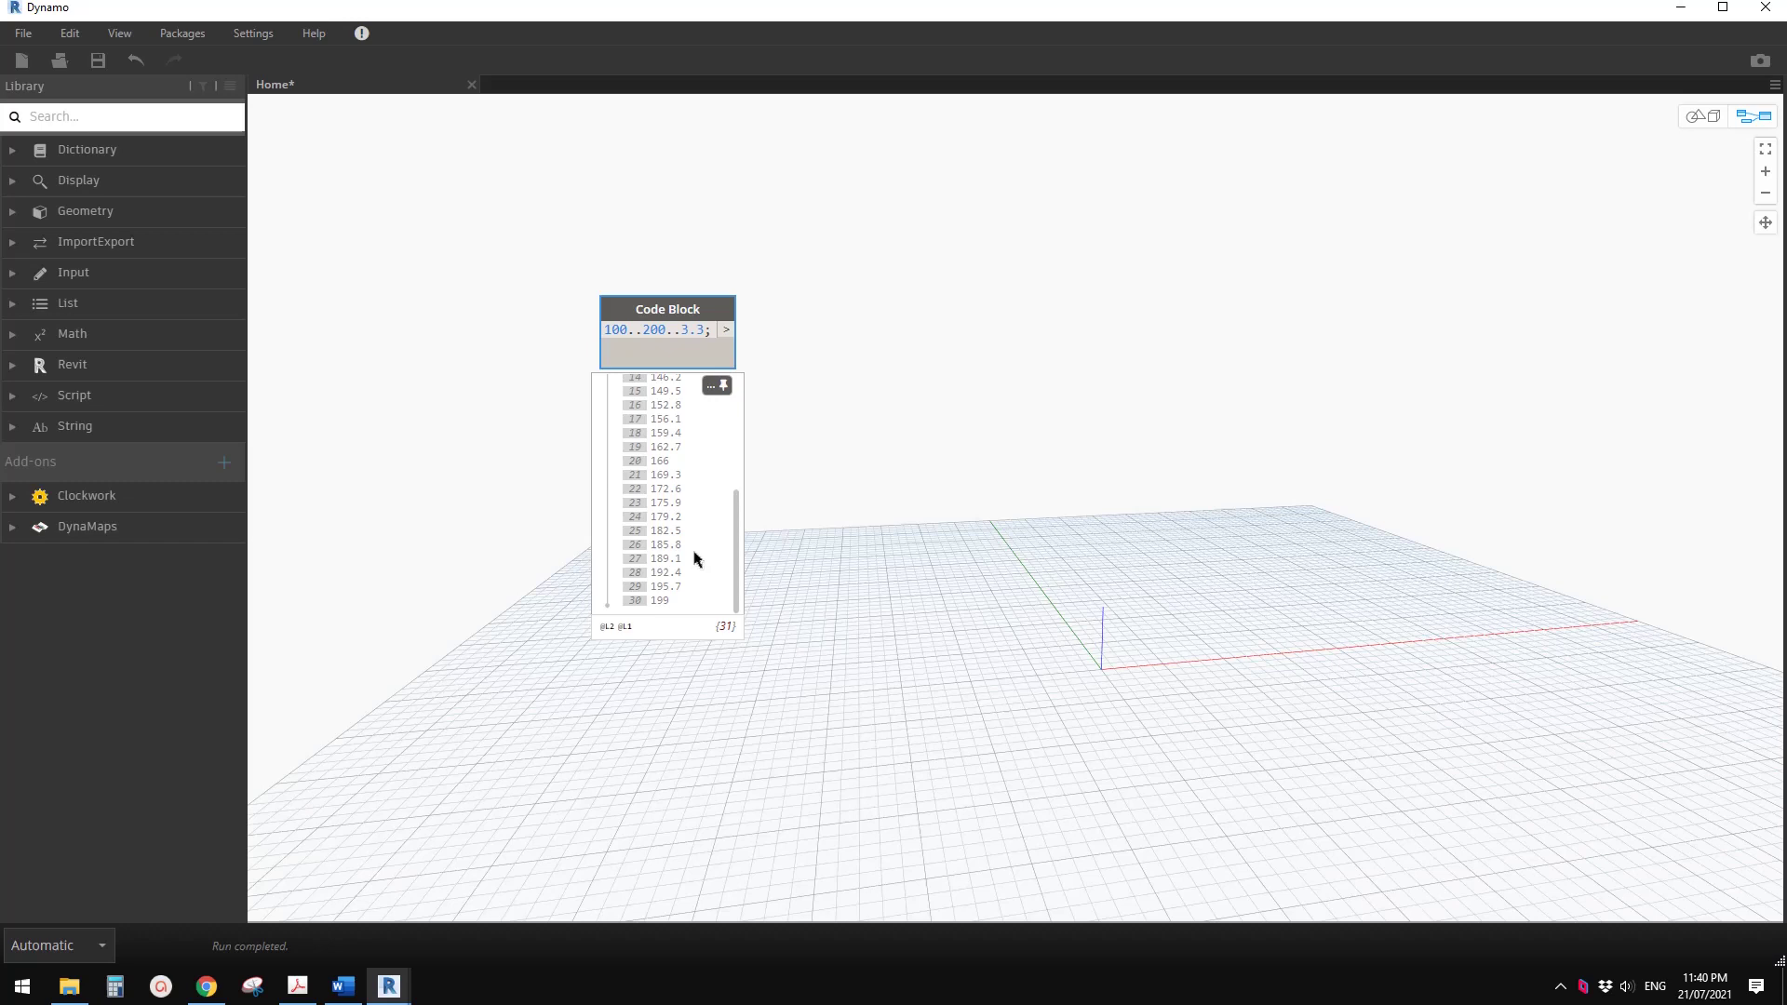
{"action": "left_click_drag", "start_coordinate": [736, 560], "coordinate": [737, 517]}
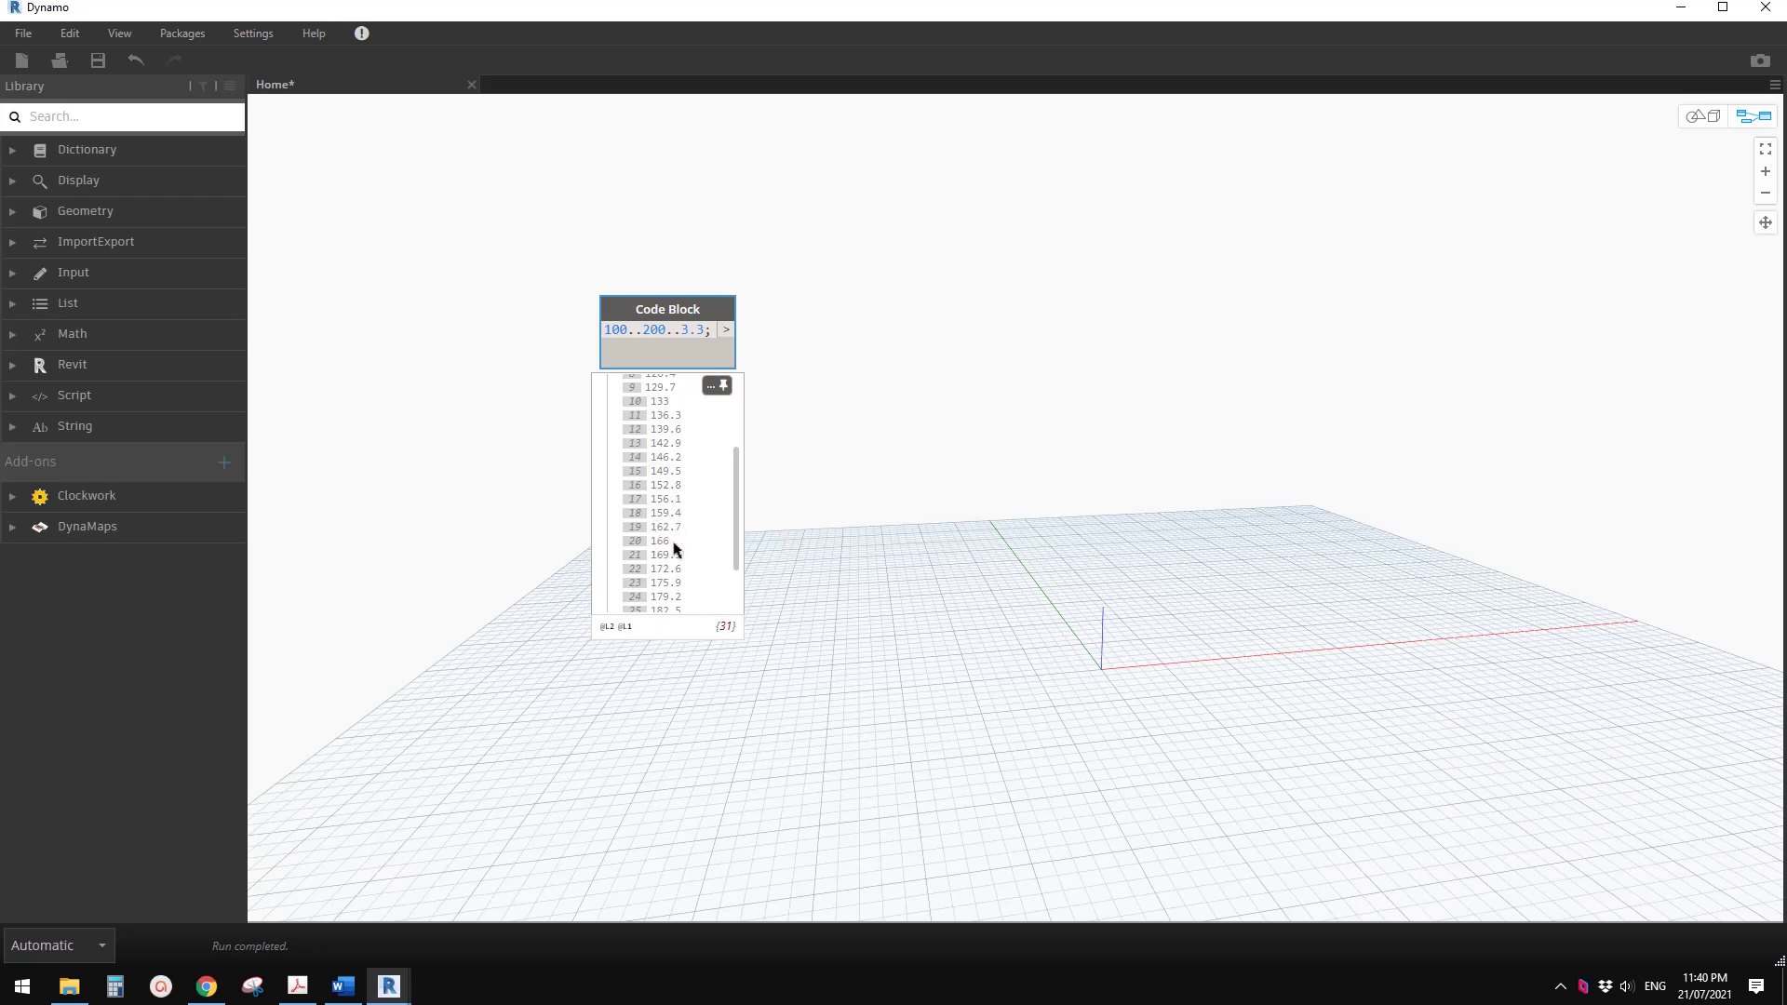
{"action": "scroll", "coordinate": [798, 379], "scroll_direction": "up", "scroll_amount": 3}
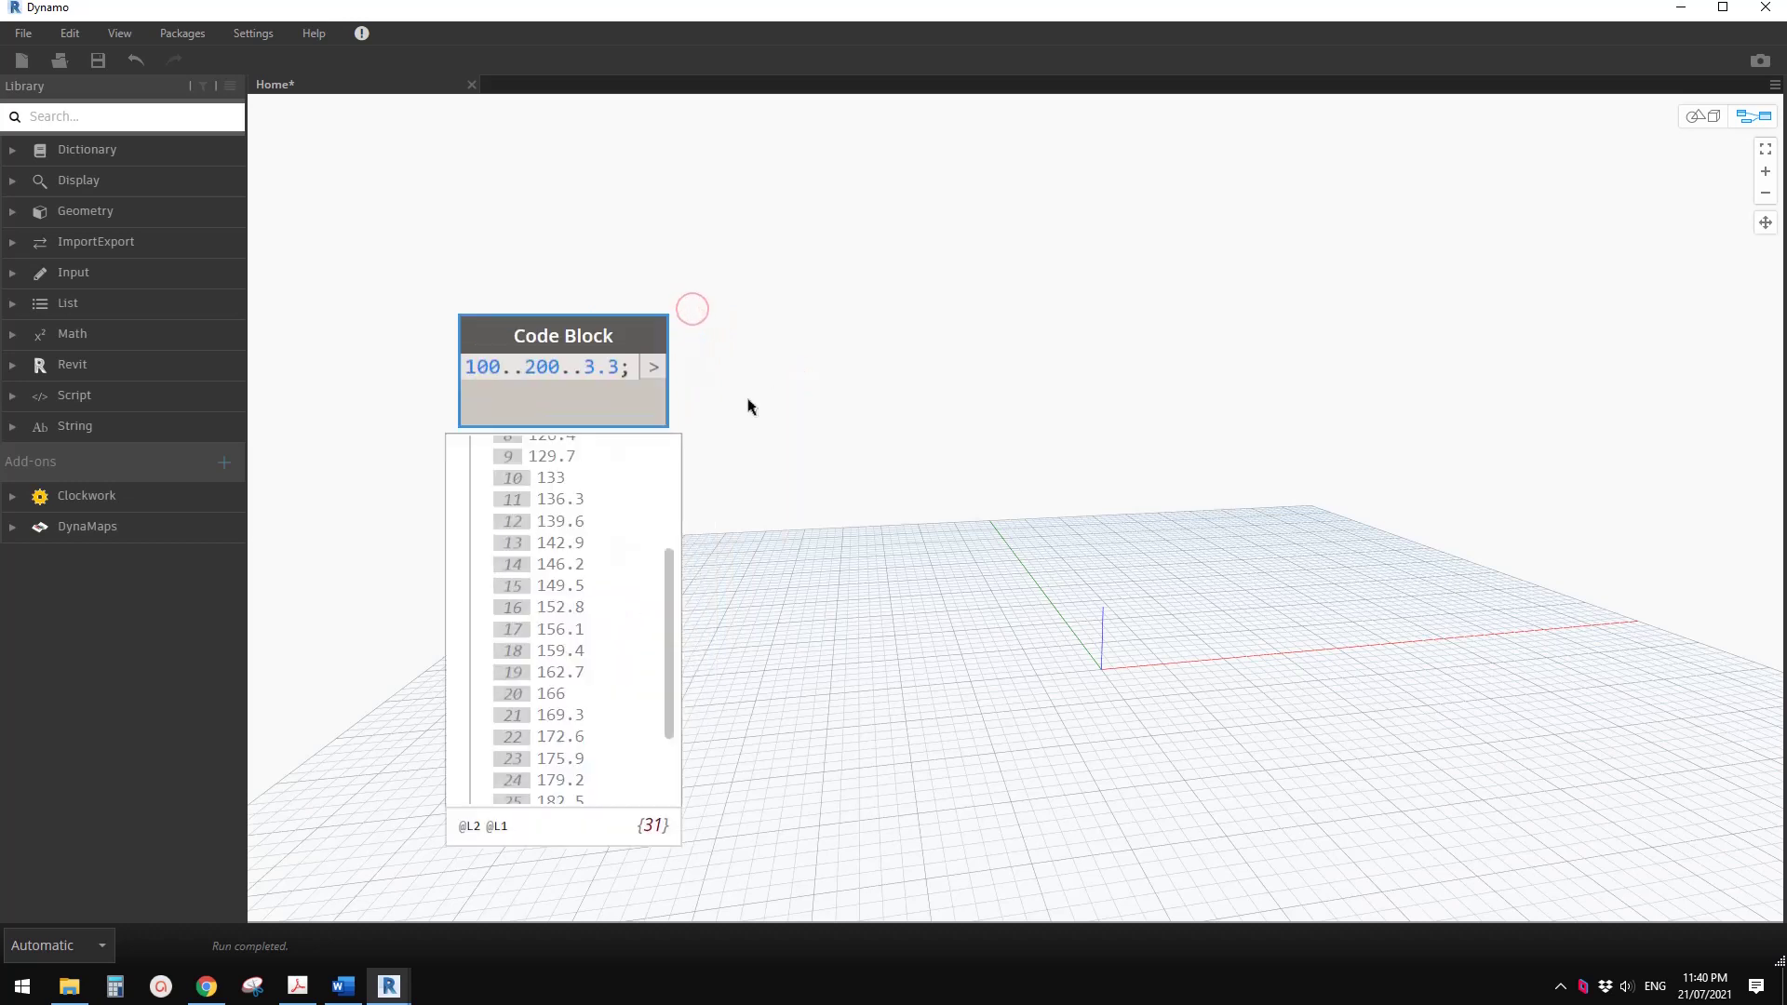
{"action": "middle_click_drag", "start_coordinate": [749, 406], "coordinate": [797, 387]}
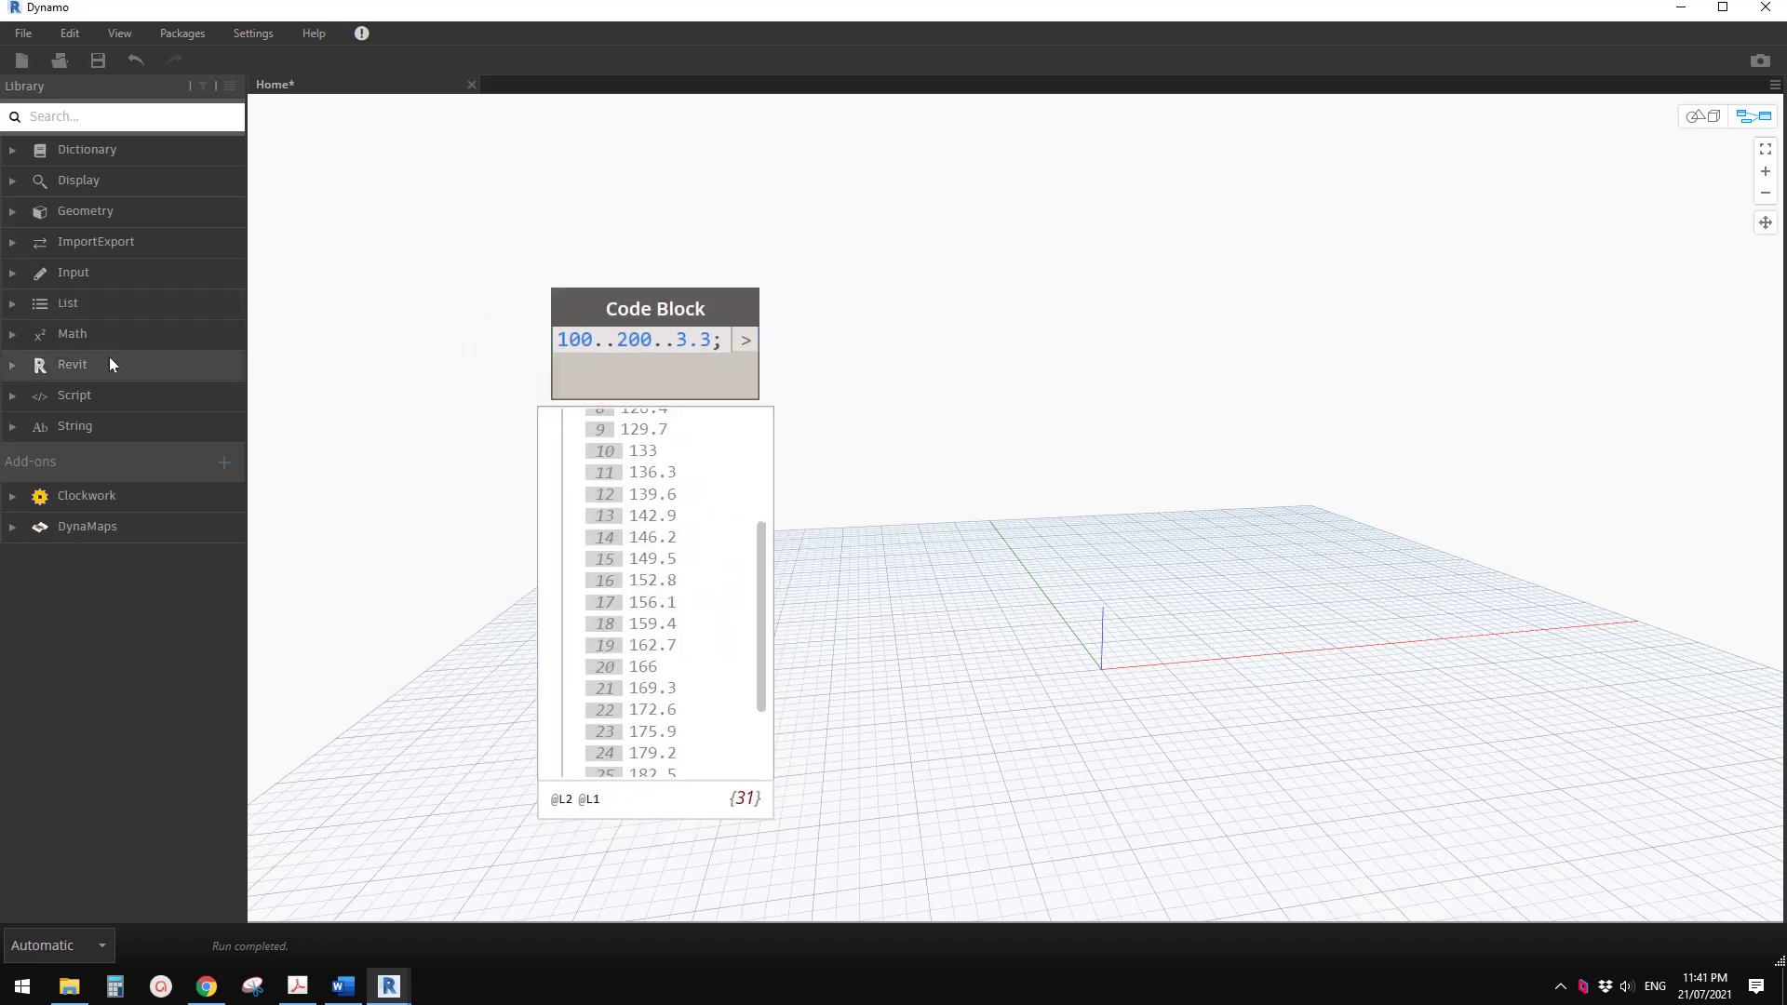
- Add a Math.Round node for a single number and connect the Code Block's output to its number input
{"action": "left_click", "coordinate": [33, 339]}
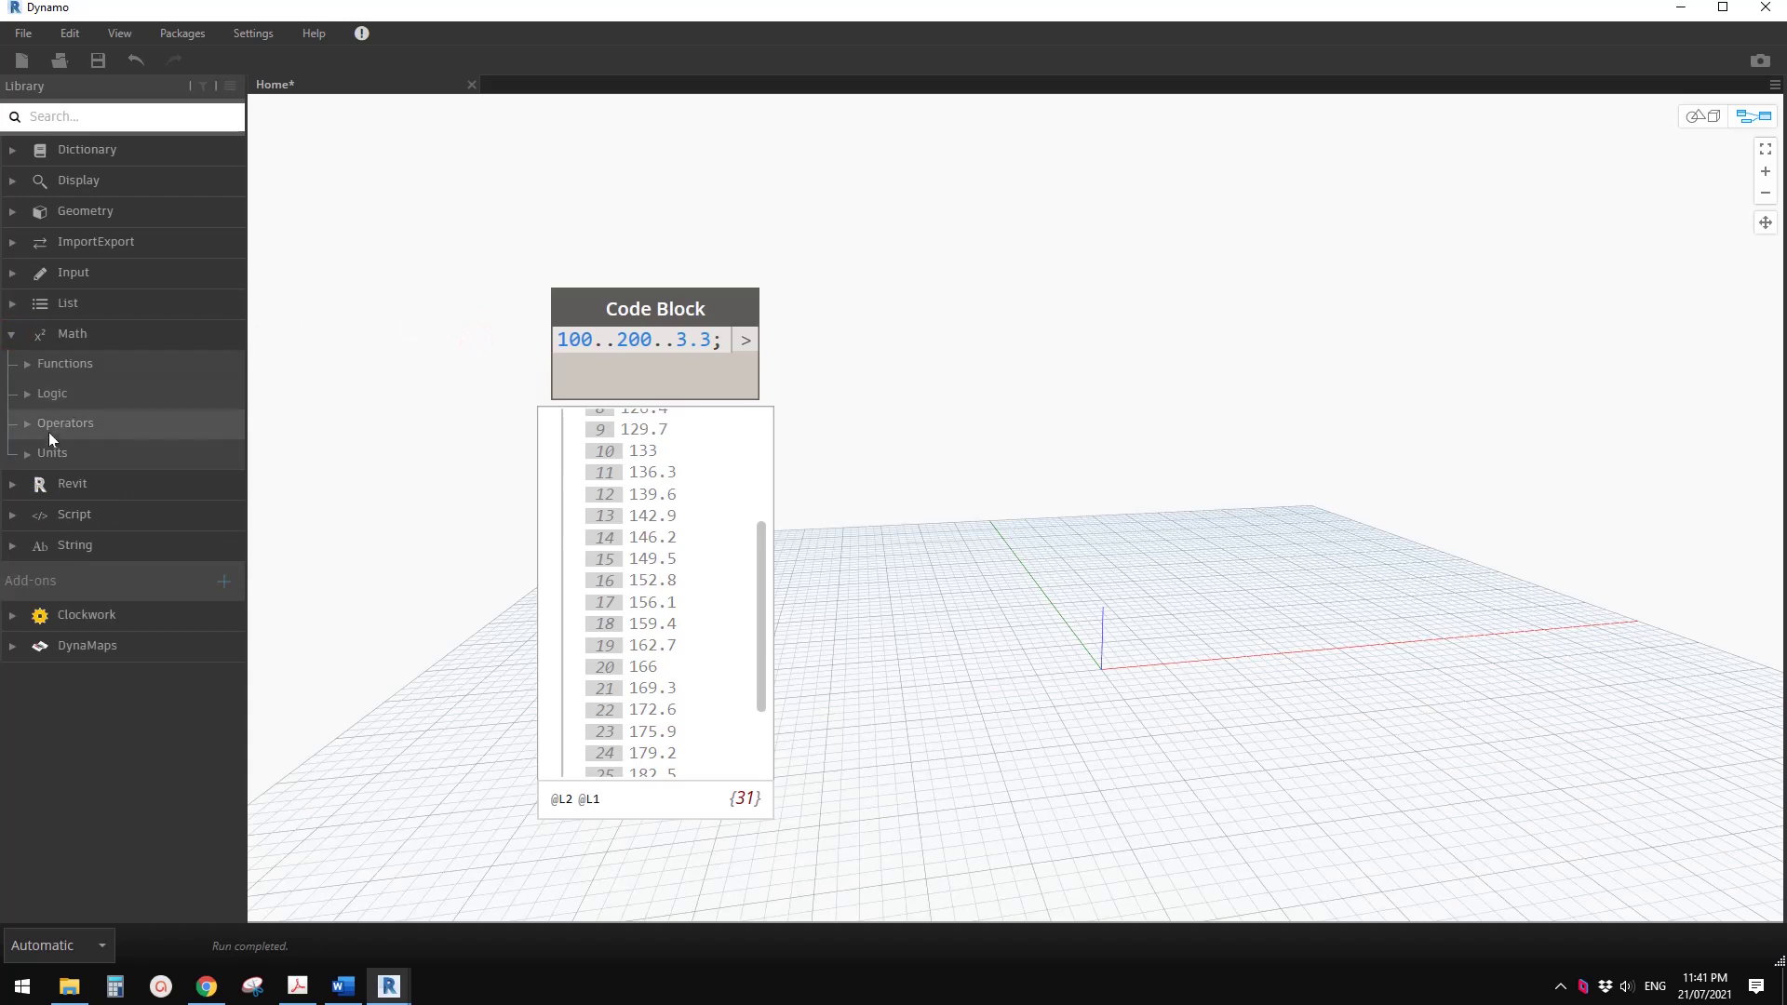
{"action": "left_click", "coordinate": [29, 367]}
{"action": "scroll", "coordinate": [108, 501], "scroll_direction": "down", "scroll_amount": 5}
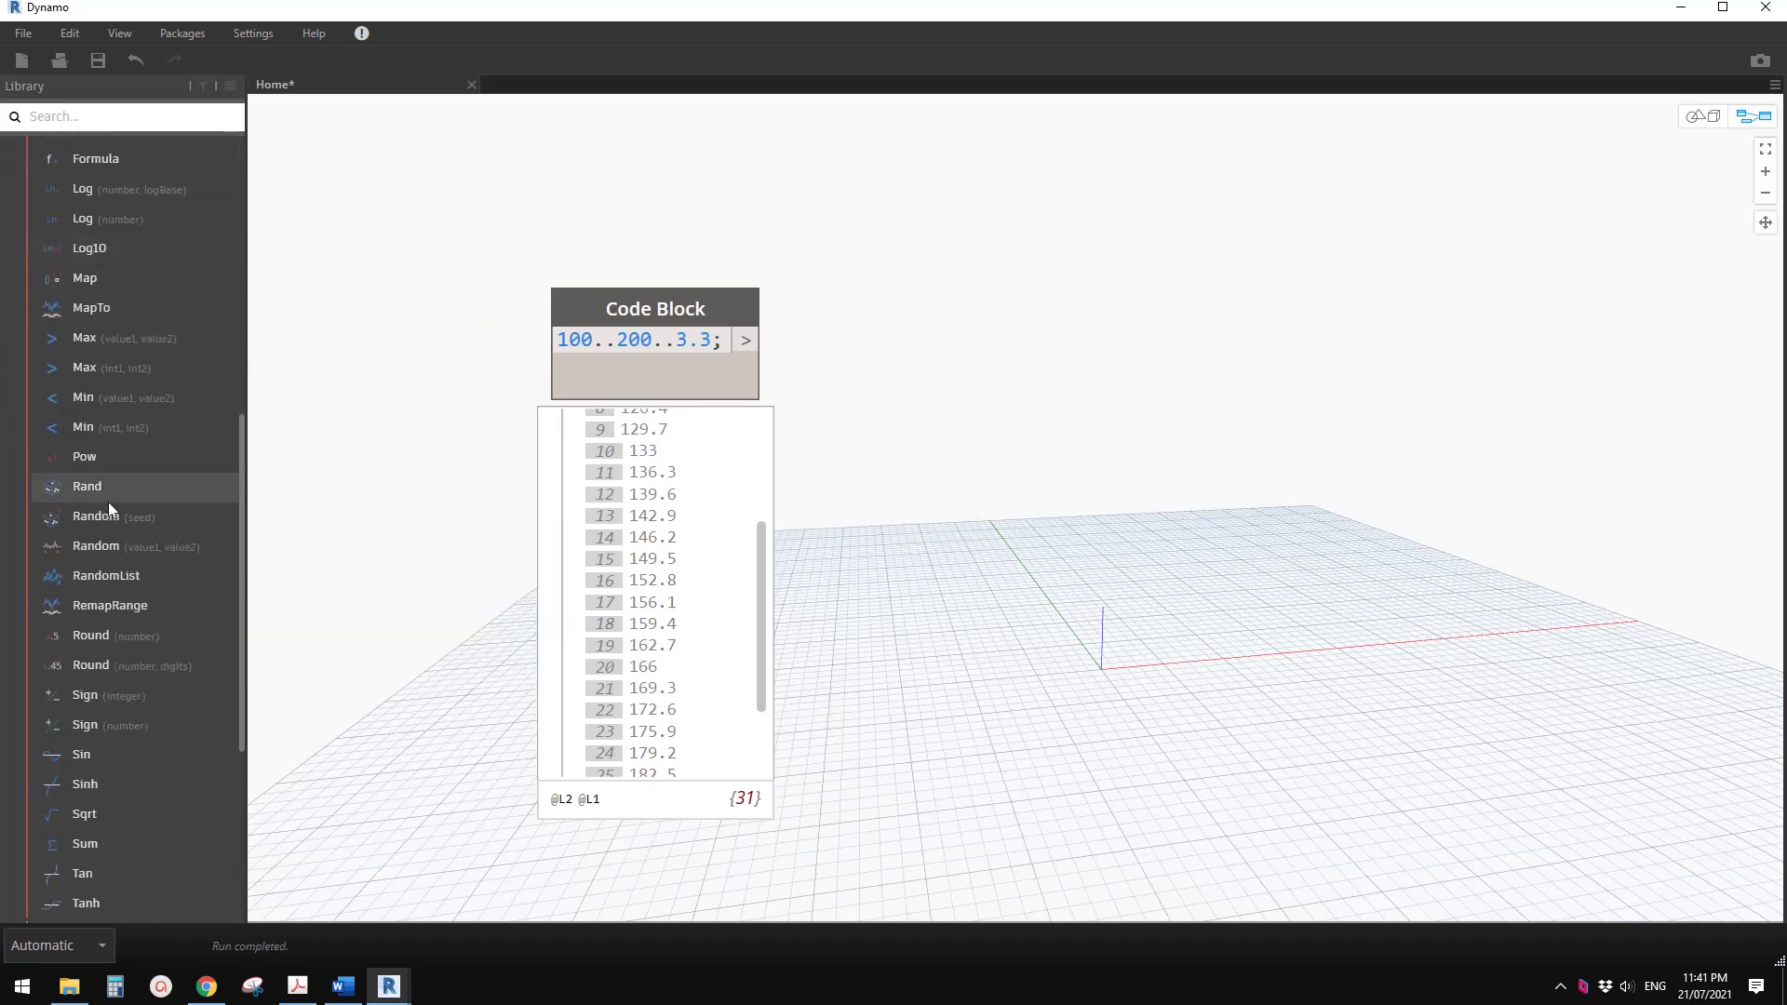
{"action": "scroll", "coordinate": [108, 501], "scroll_direction": "down", "scroll_amount": 4}
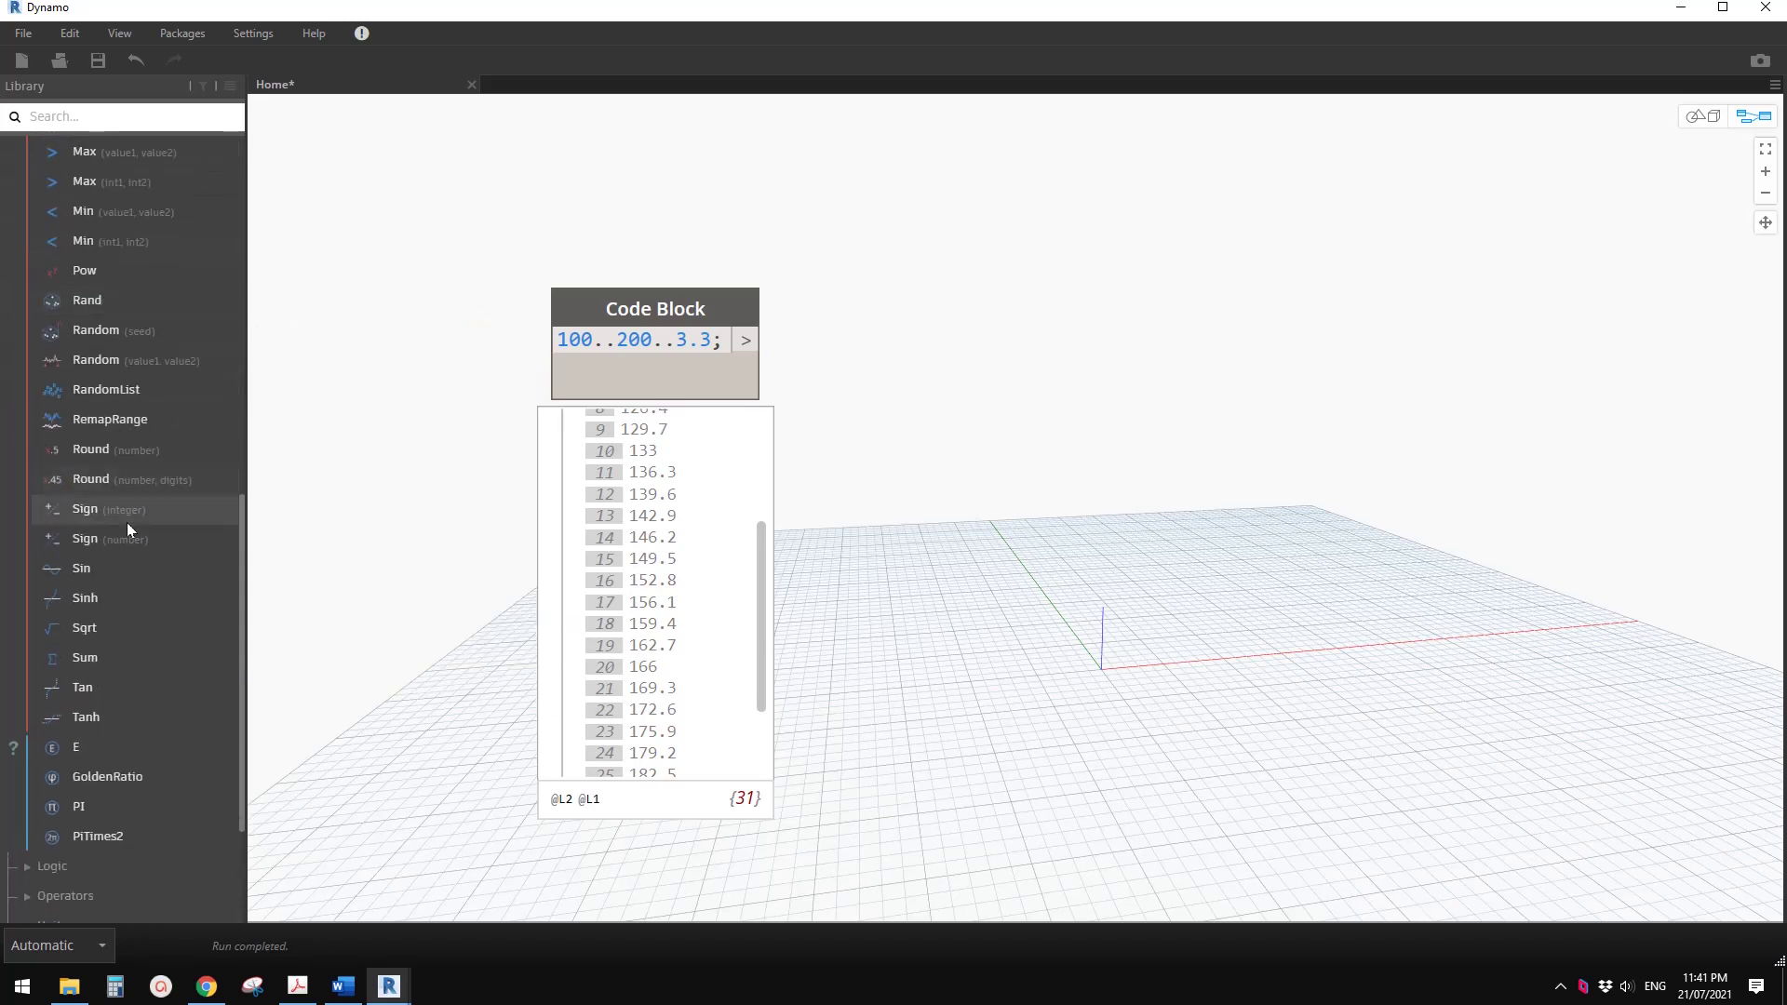
{"action": "left_click", "coordinate": [137, 448]}
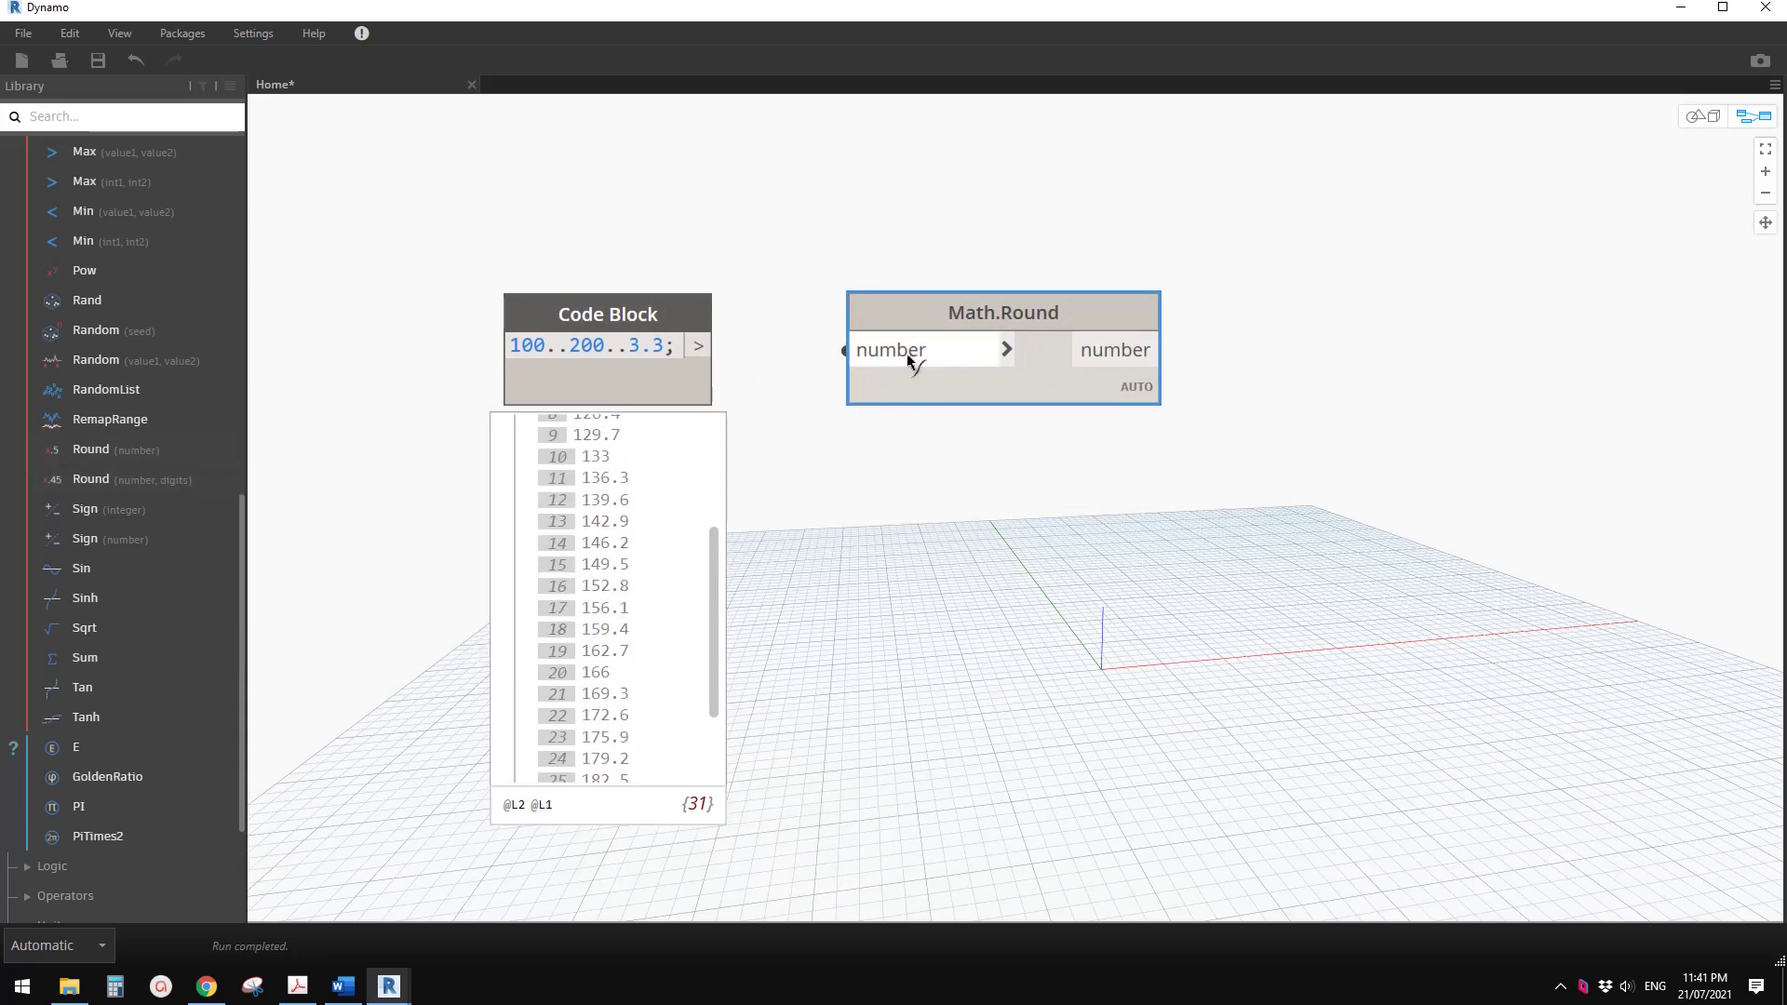
{"action": "left_click_drag", "start_coordinate": [906, 353], "coordinate": [714, 346]}
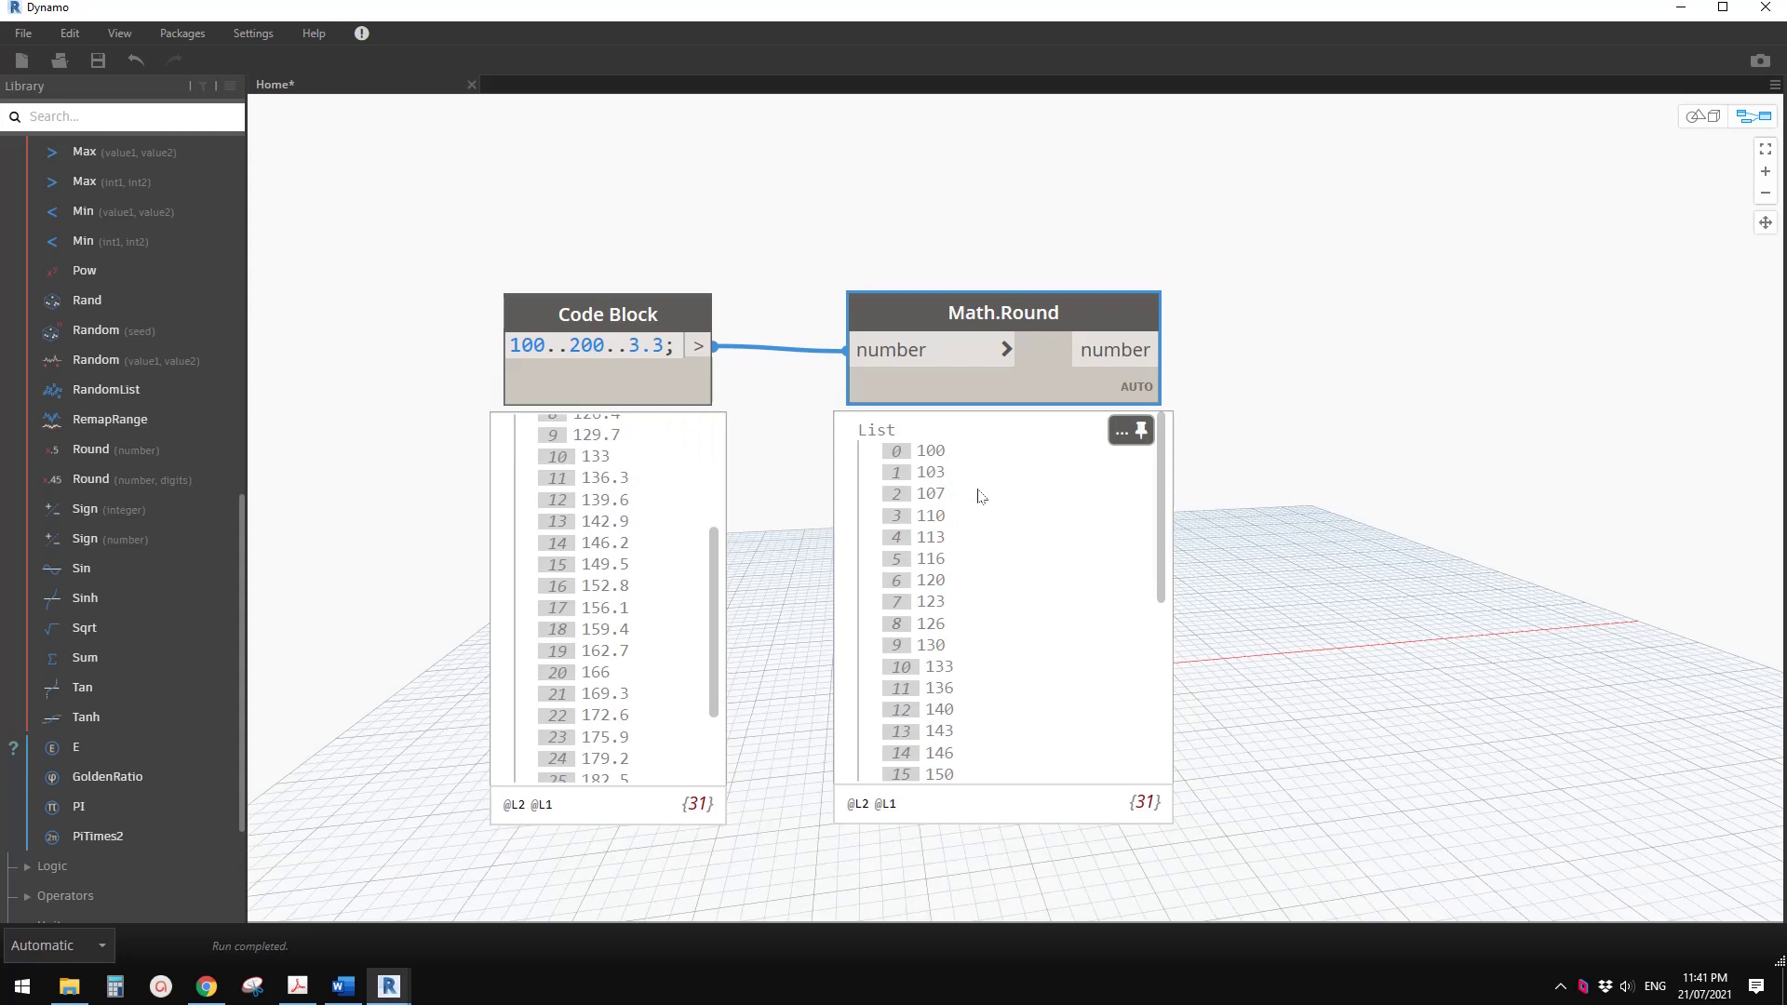
- Move the Math.Round node farther from the Code Block and disconnect the wire between them
{"action": "middle_click_drag", "start_coordinate": [1202, 482], "coordinate": [1135, 487]}
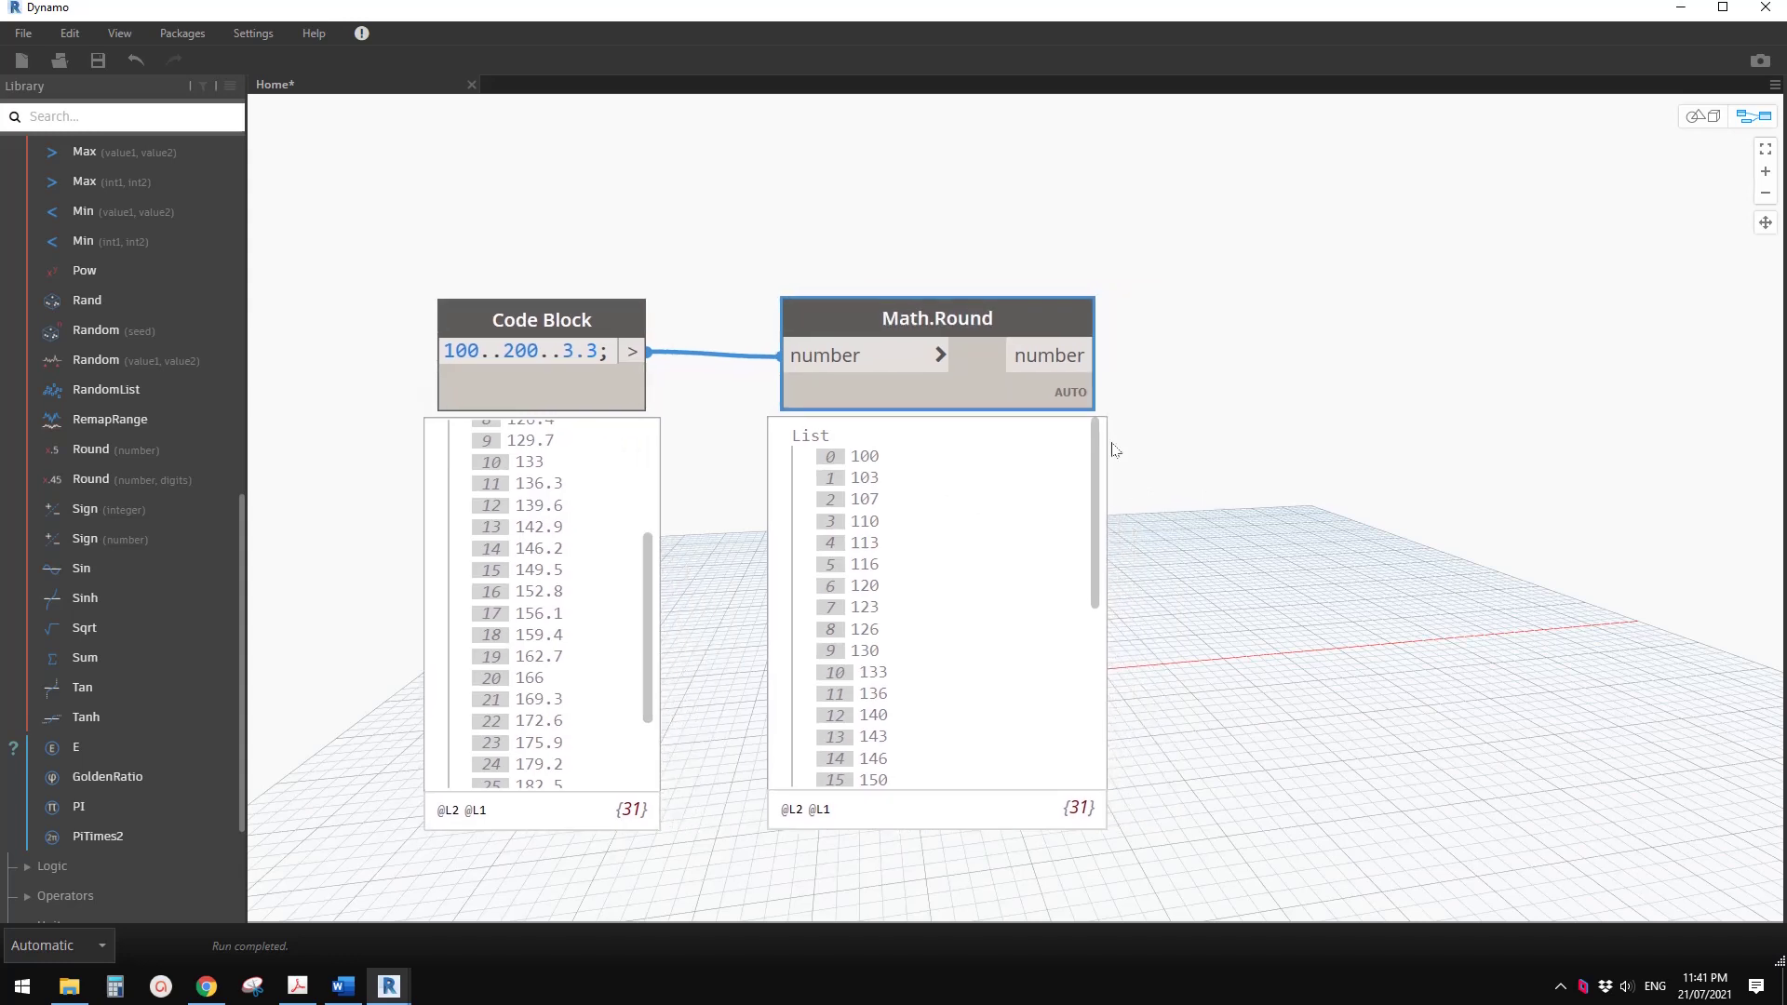
{"action": "left_click_drag", "start_coordinate": [979, 311], "coordinate": [1105, 293]}
{"action": "left_click", "coordinate": [812, 398]}
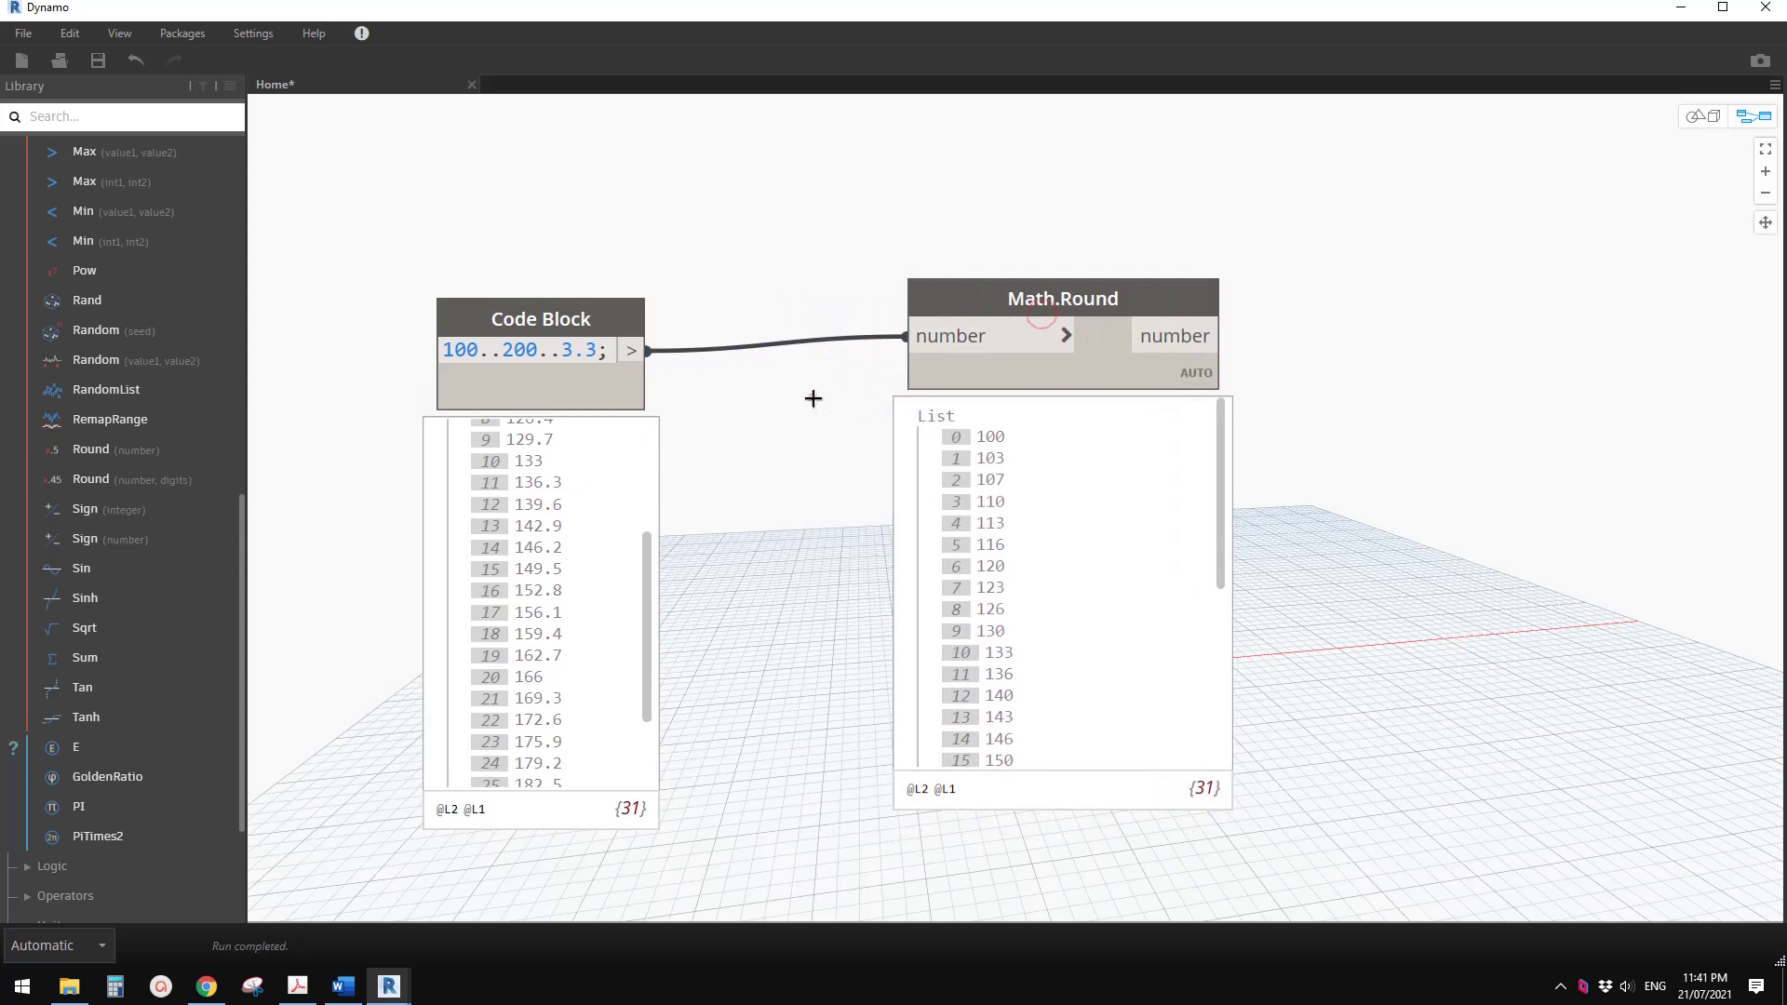
{"action": "left_click_drag", "start_coordinate": [972, 307], "coordinate": [1000, 309]}
{"action": "left_click", "coordinate": [850, 422]}
{"action": "scroll", "coordinate": [841, 444], "scroll_direction": "down", "scroll_amount": 2}
{"action": "middle_click_drag", "start_coordinate": [871, 452], "coordinate": [796, 465]}
{"action": "left_click_drag", "start_coordinate": [943, 349], "coordinate": [1023, 356]}
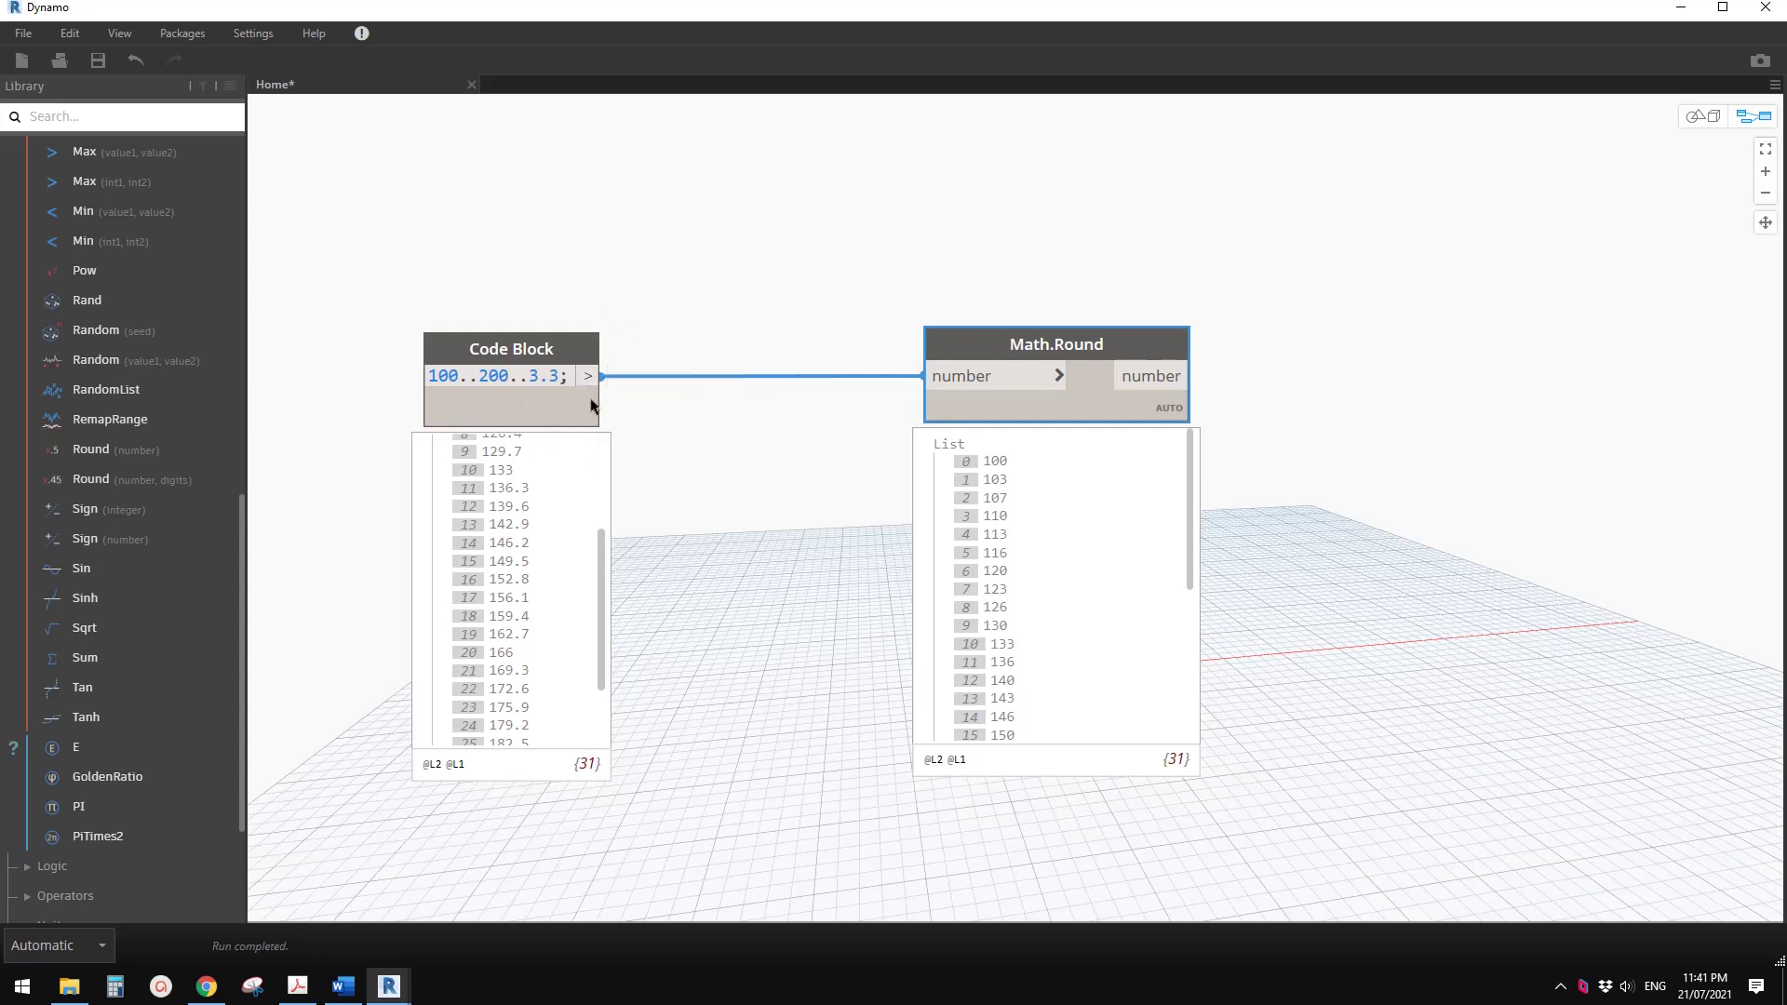
{"action": "scroll", "coordinate": [727, 469], "scroll_direction": "down", "scroll_amount": 2}
{"action": "middle_click_drag", "start_coordinate": [764, 467], "coordinate": [757, 467]}
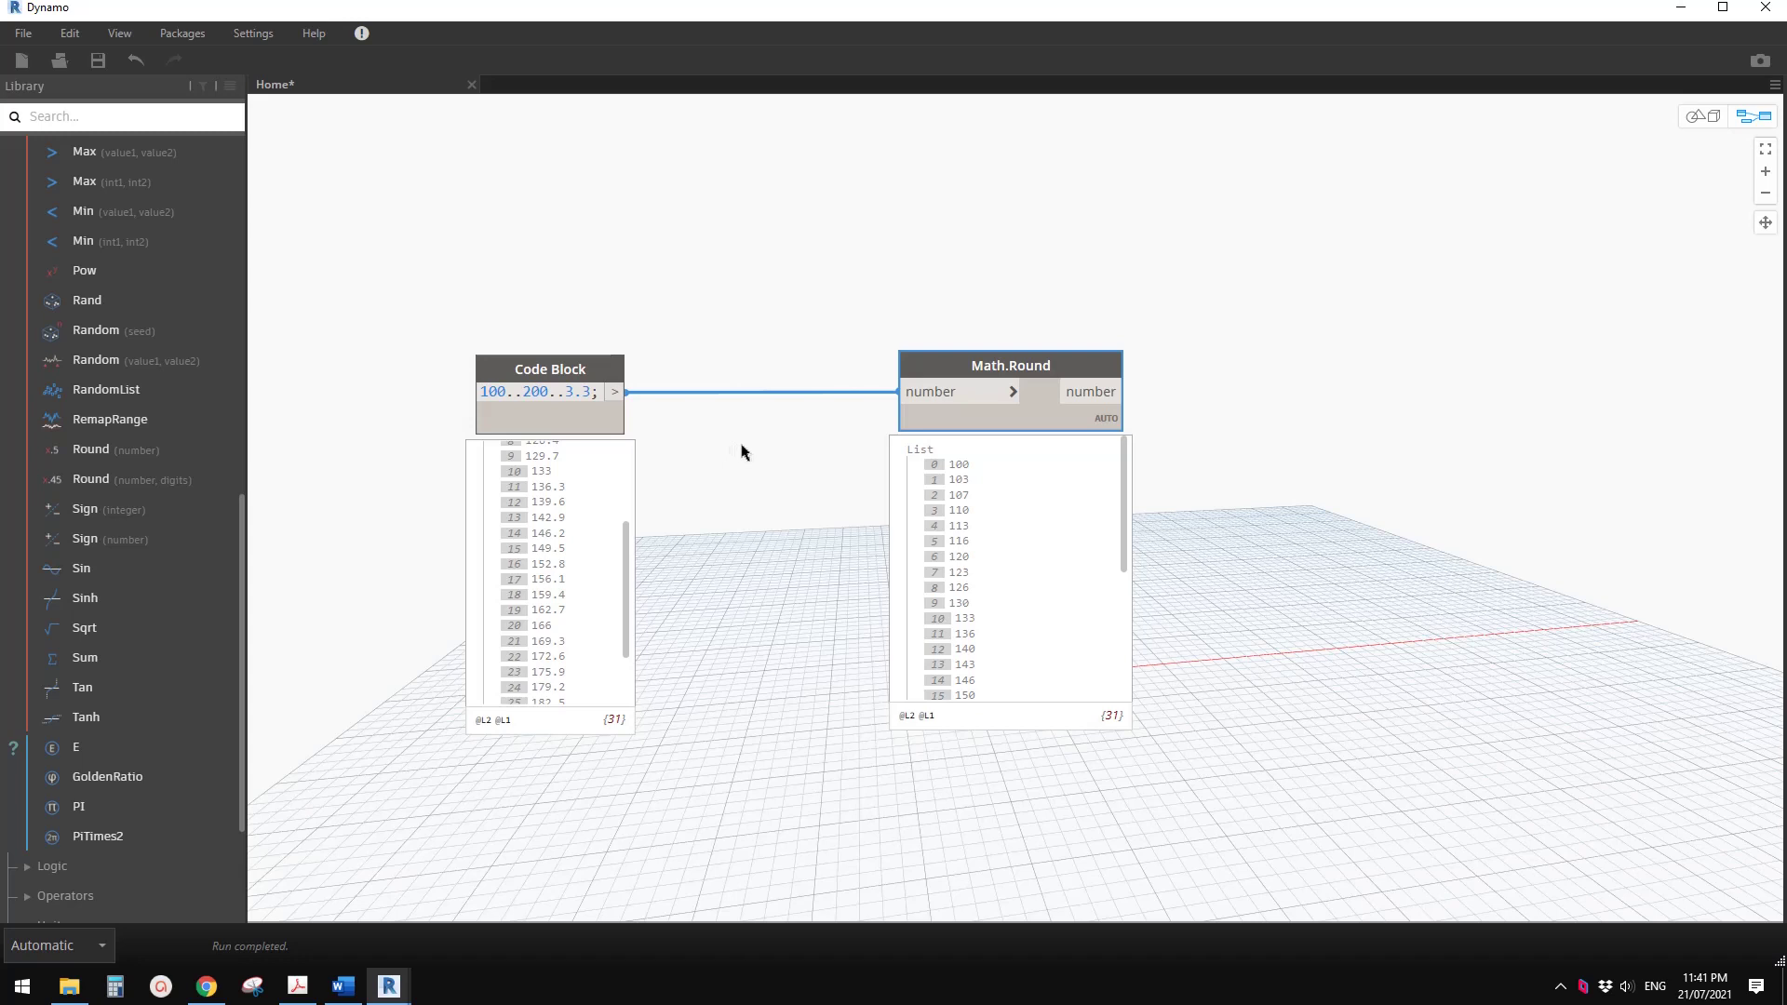
{"action": "left_click_drag", "start_coordinate": [907, 392], "coordinate": [780, 408]}
{"action": "scroll", "coordinate": [726, 400], "scroll_direction": "up", "scroll_amount": 1}
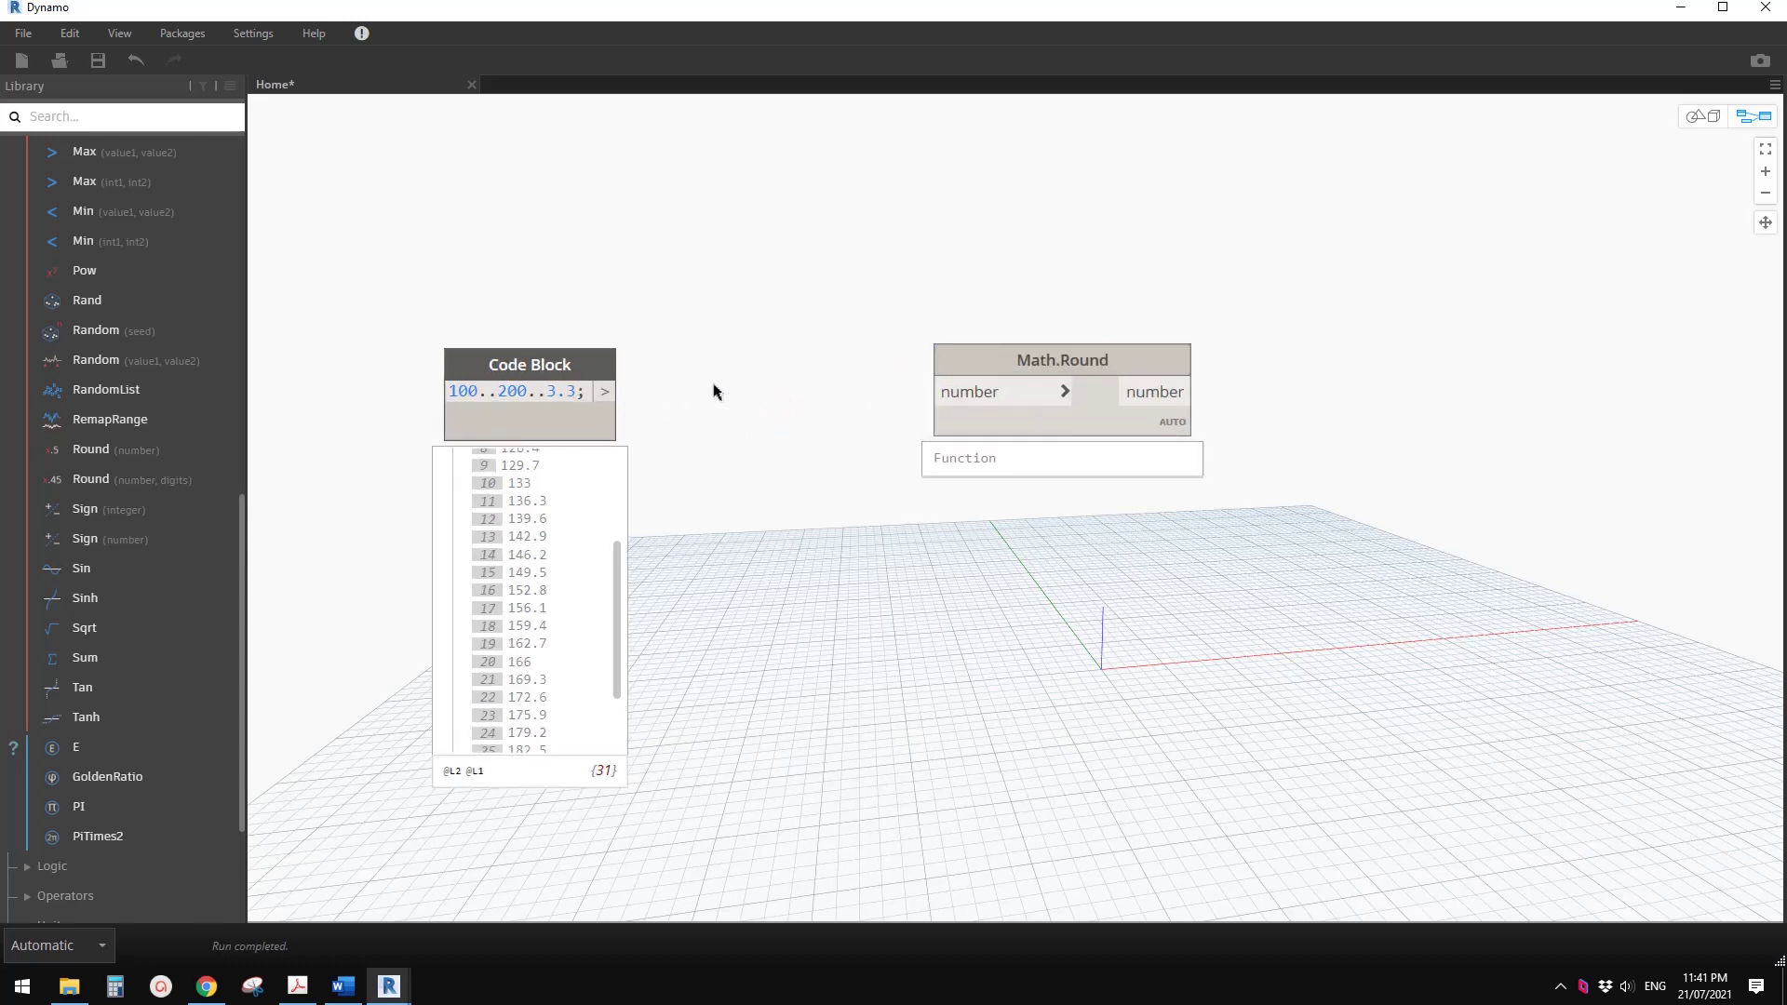
- Add a division (/) node between the two nodes and connect the number range Code Block to its x input
{"action": "right_click", "coordinate": [709, 390]}
{"action": "type", "text": "/"}
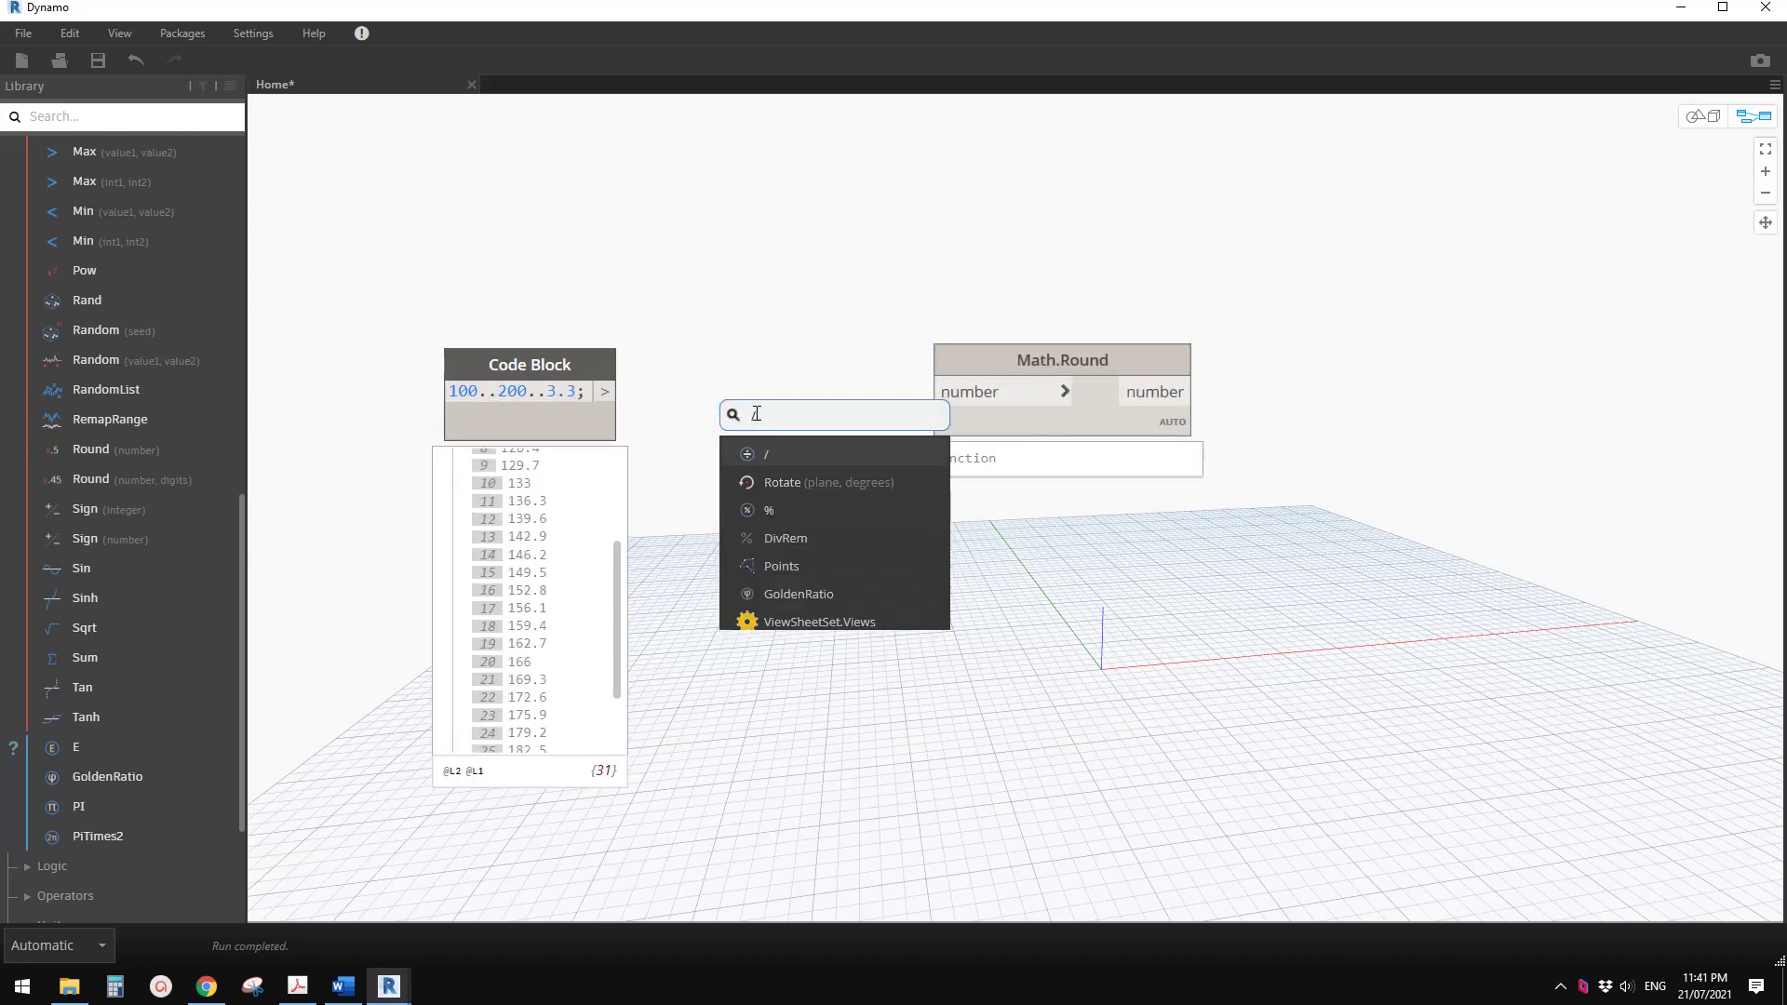
{"action": "mouse_move", "coordinate": [751, 455]}
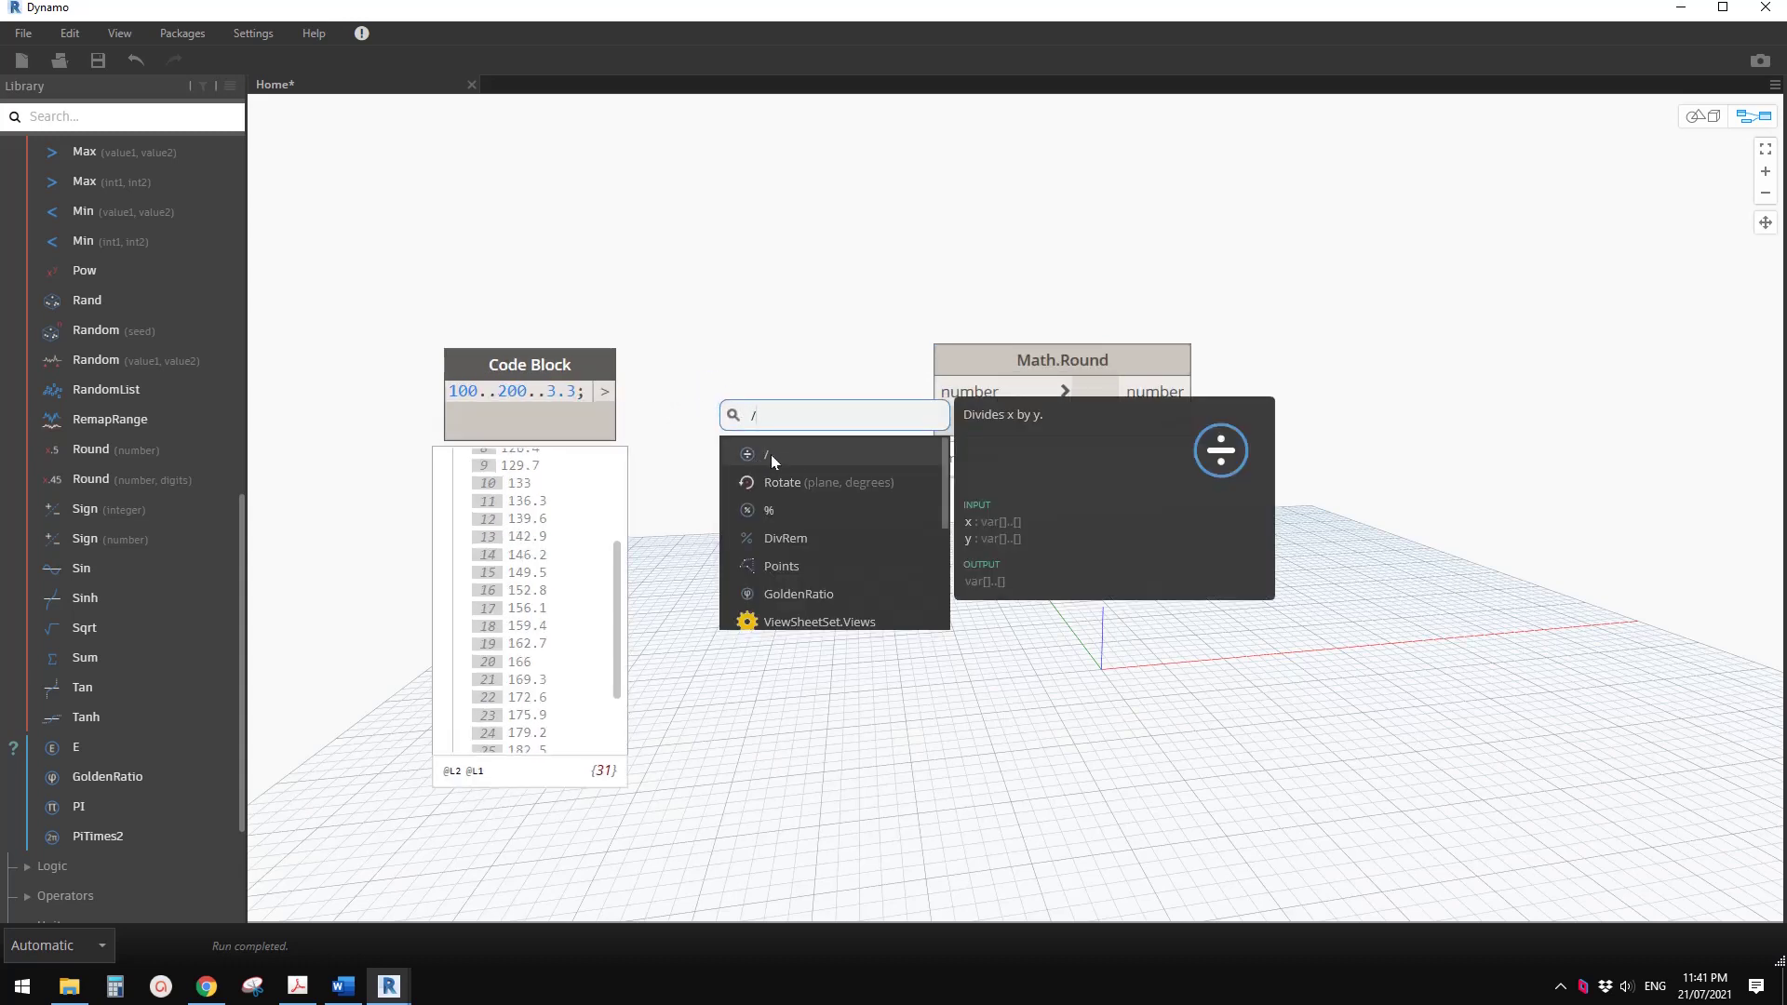
{"action": "left_click", "coordinate": [778, 454]}
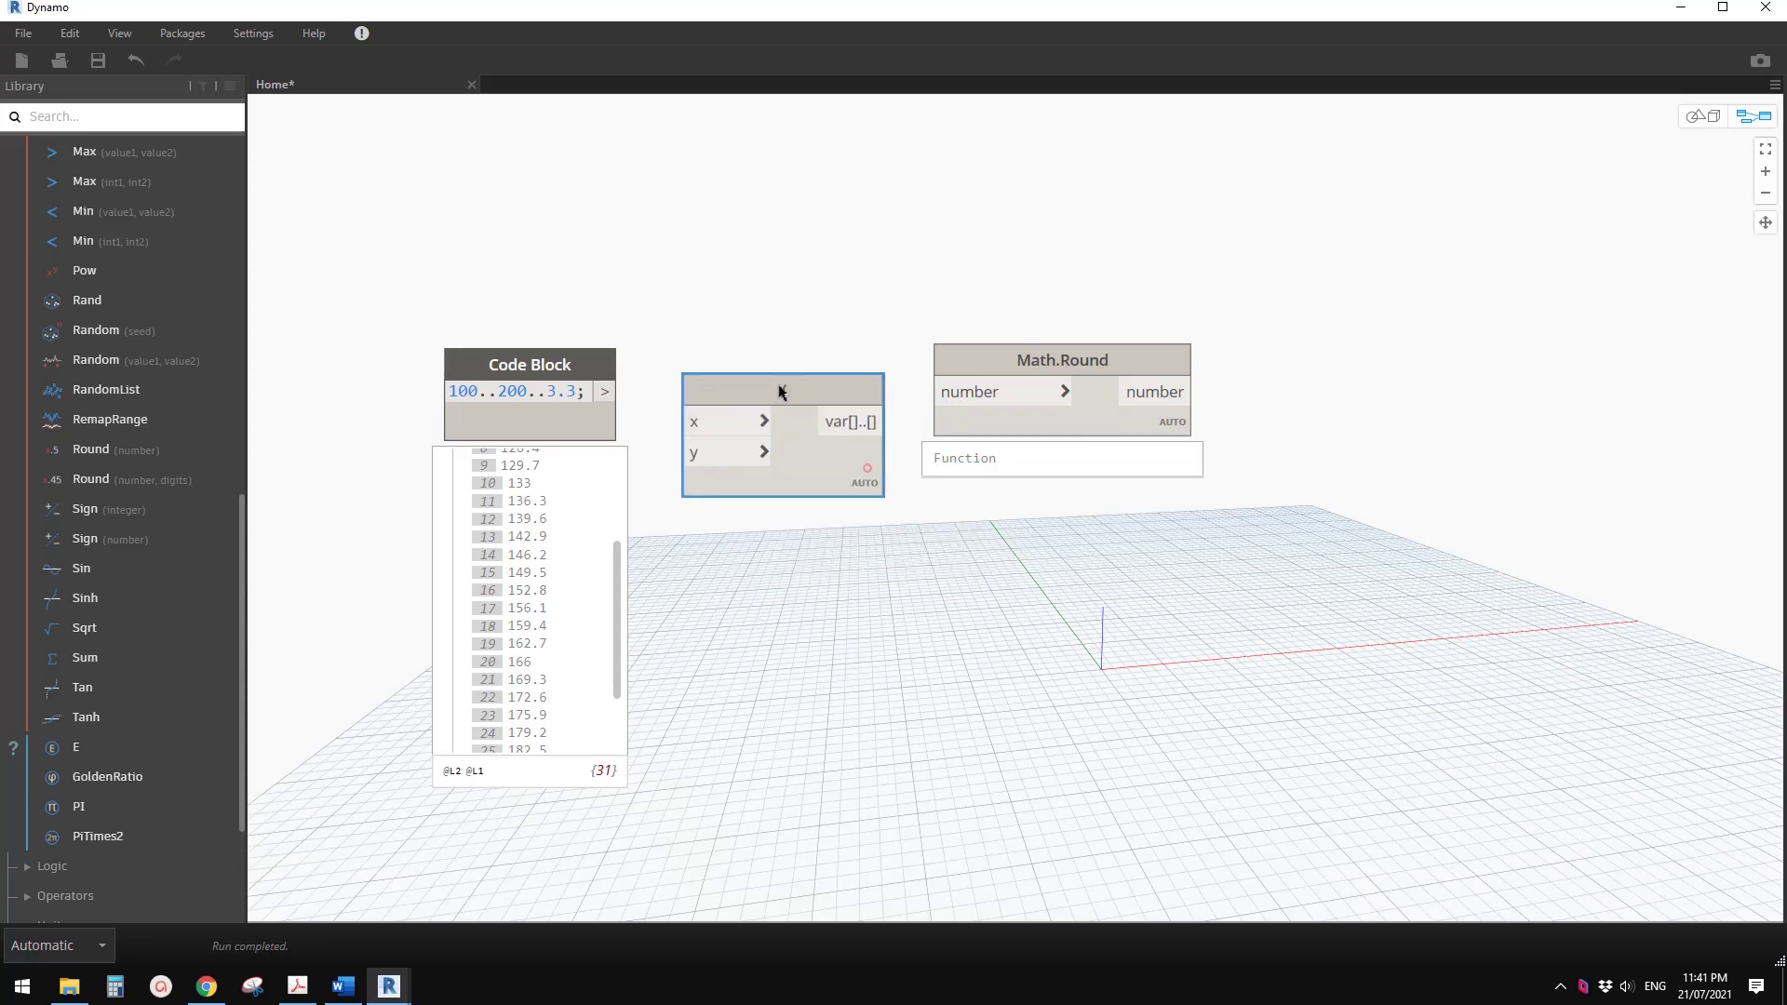
{"action": "middle_click_drag", "start_coordinate": [702, 490], "coordinate": [697, 501]}
{"action": "left_click_drag", "start_coordinate": [584, 375], "coordinate": [710, 447]}
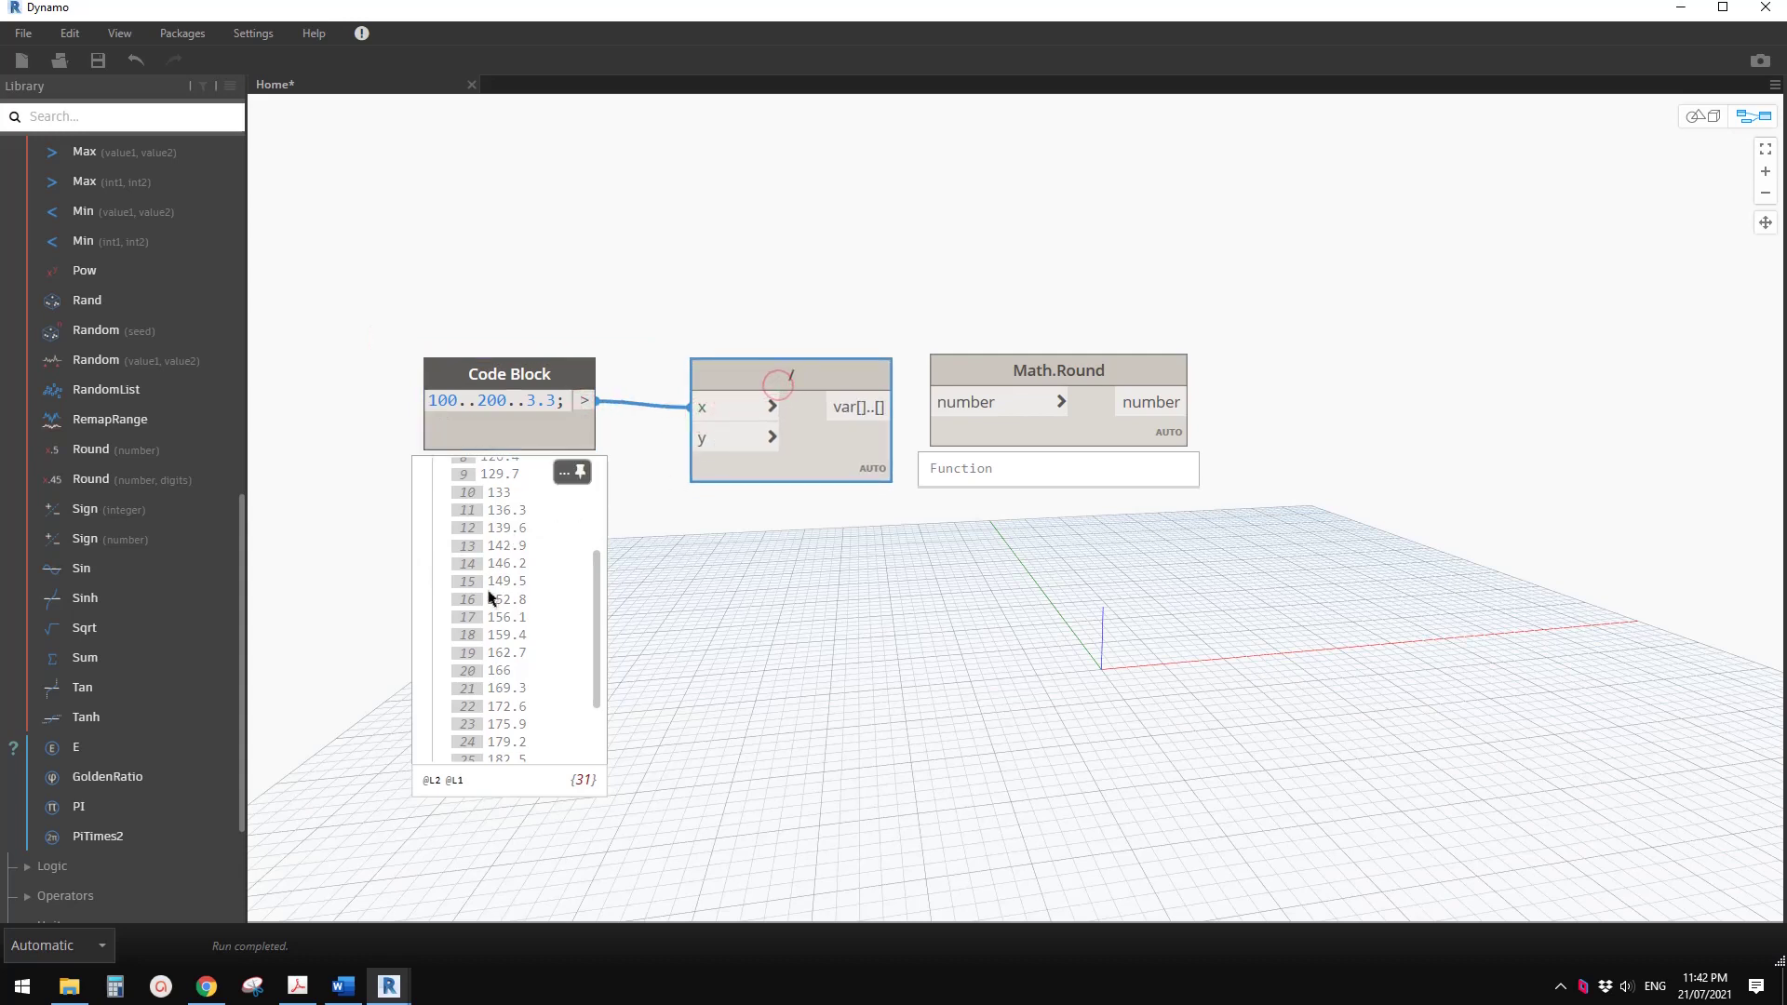
{"action": "scroll", "coordinate": [512, 649], "scroll_direction": "up", "scroll_amount": 1}
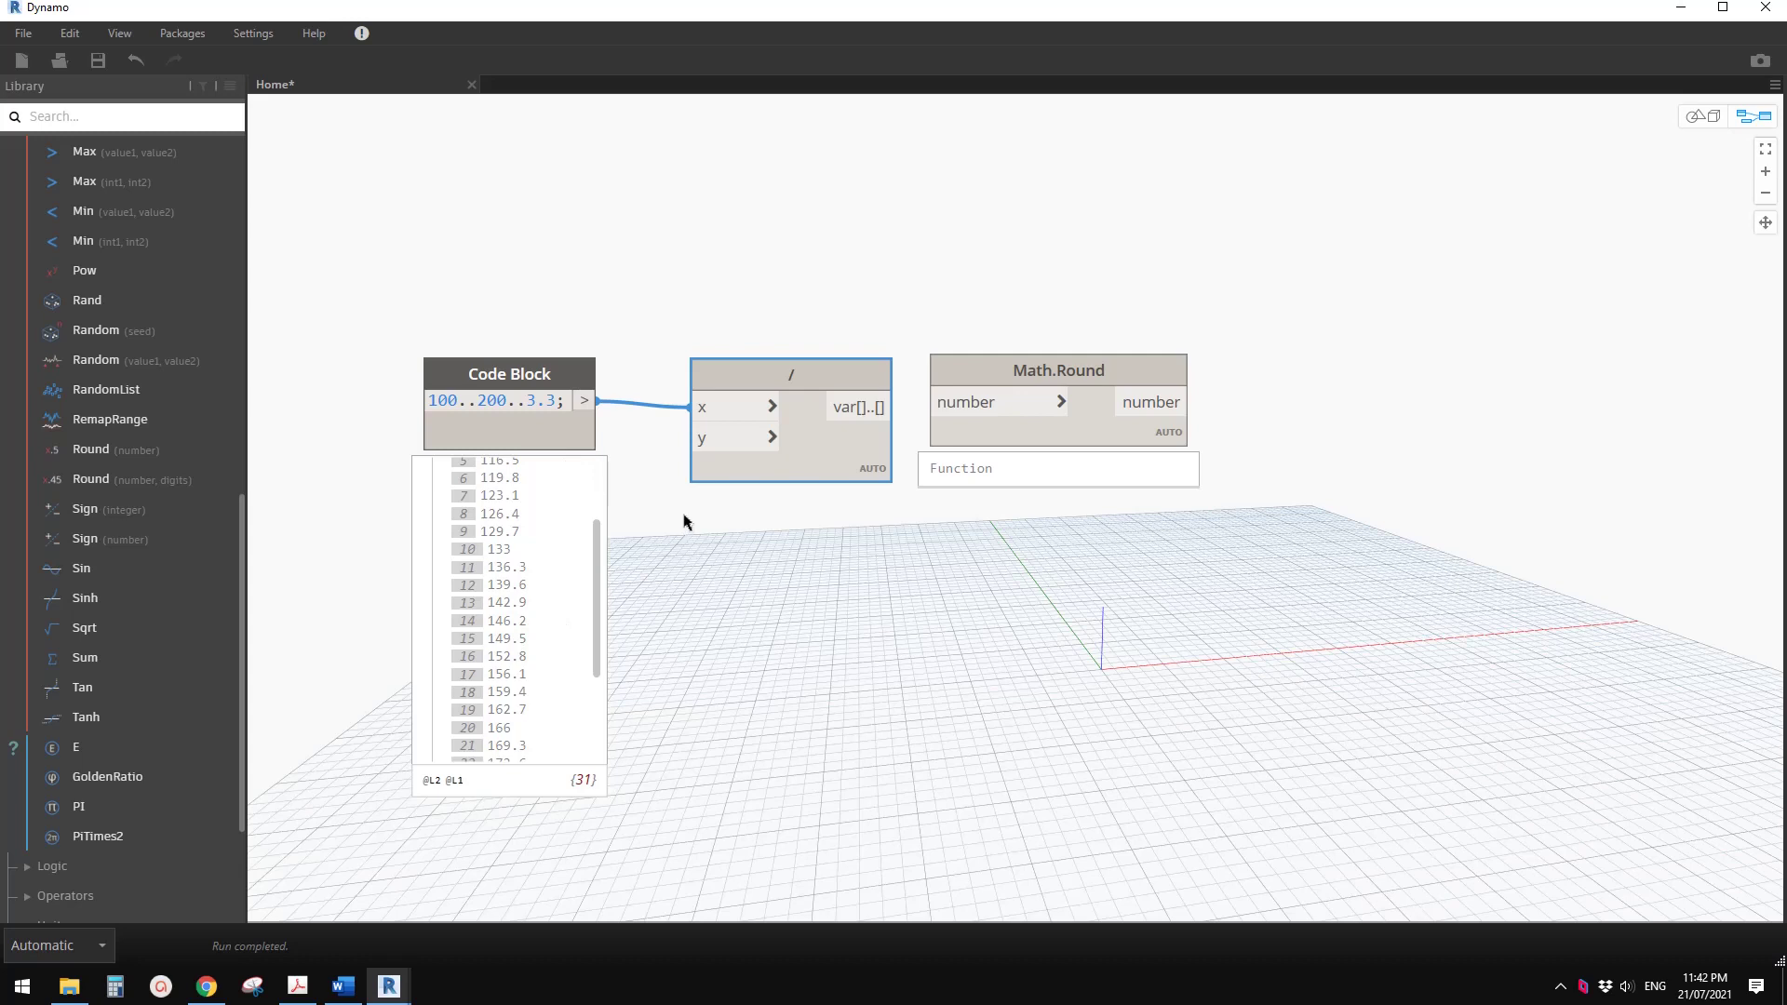
- Create a Code Block with value 10, connect it to the division node's y input and show the division results
{"action": "double_click", "coordinate": [647, 513]}
{"action": "type", "text": "10"}
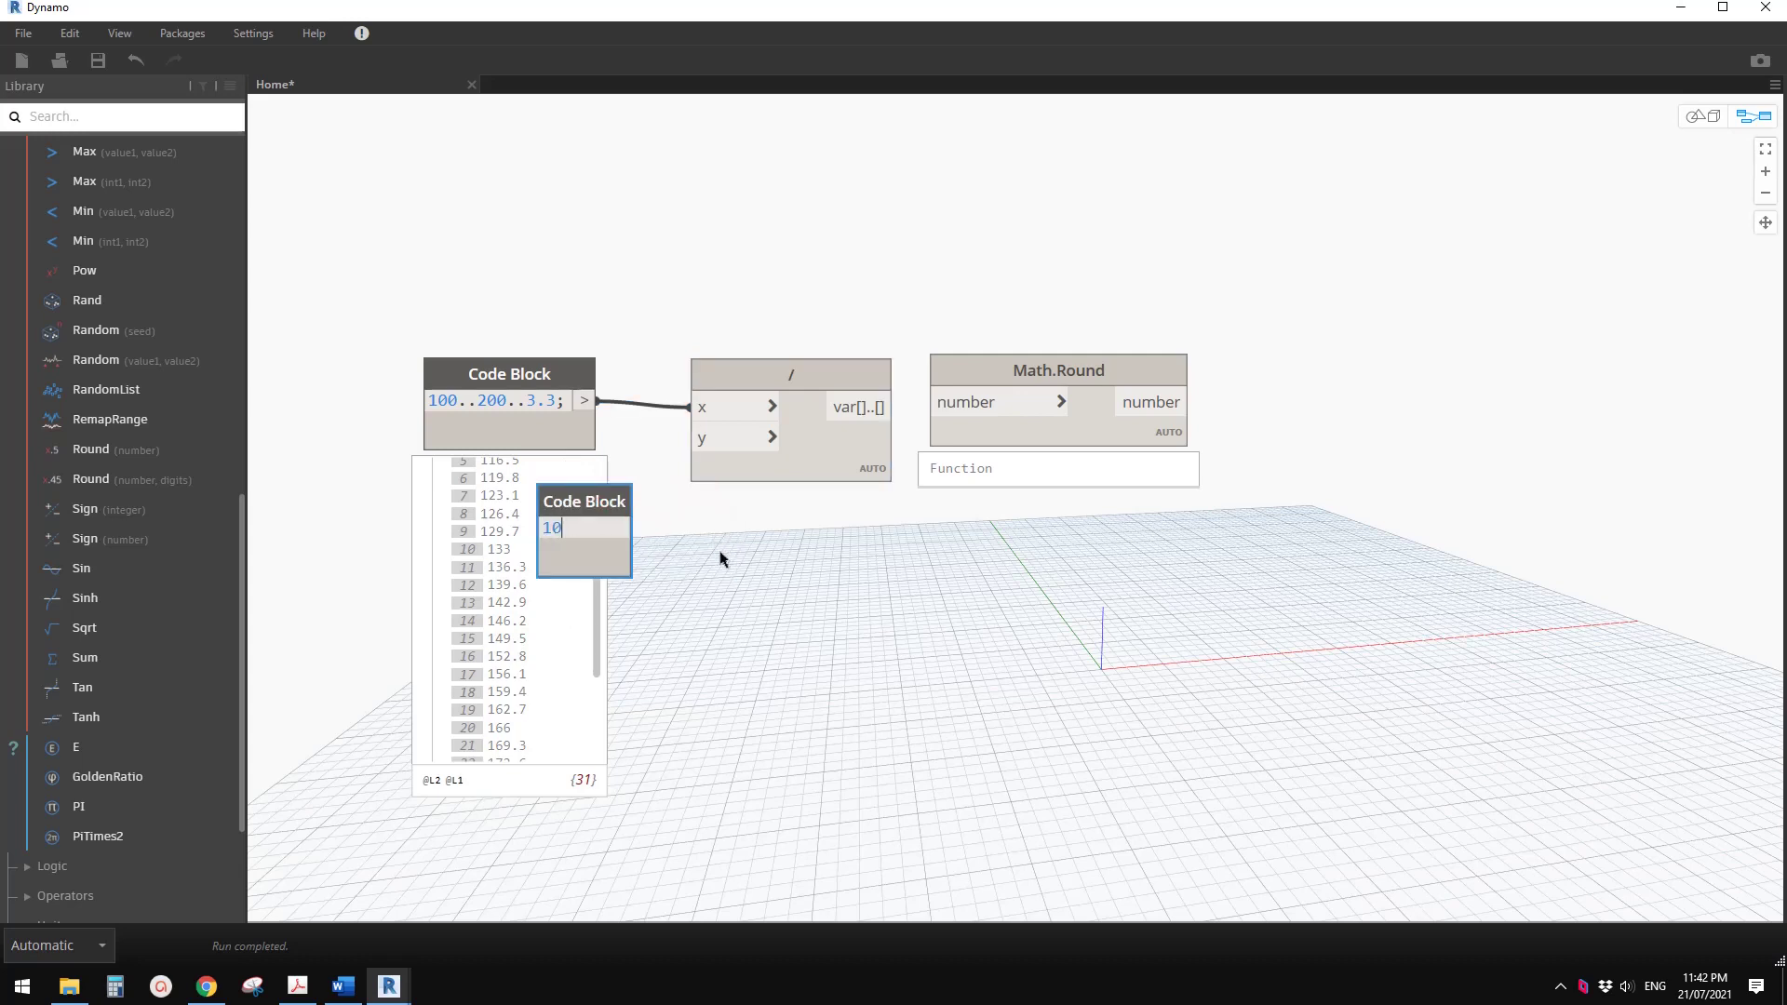
{"action": "left_click", "coordinate": [743, 574]}
{"action": "left_click_drag", "start_coordinate": [615, 501], "coordinate": [694, 437]}
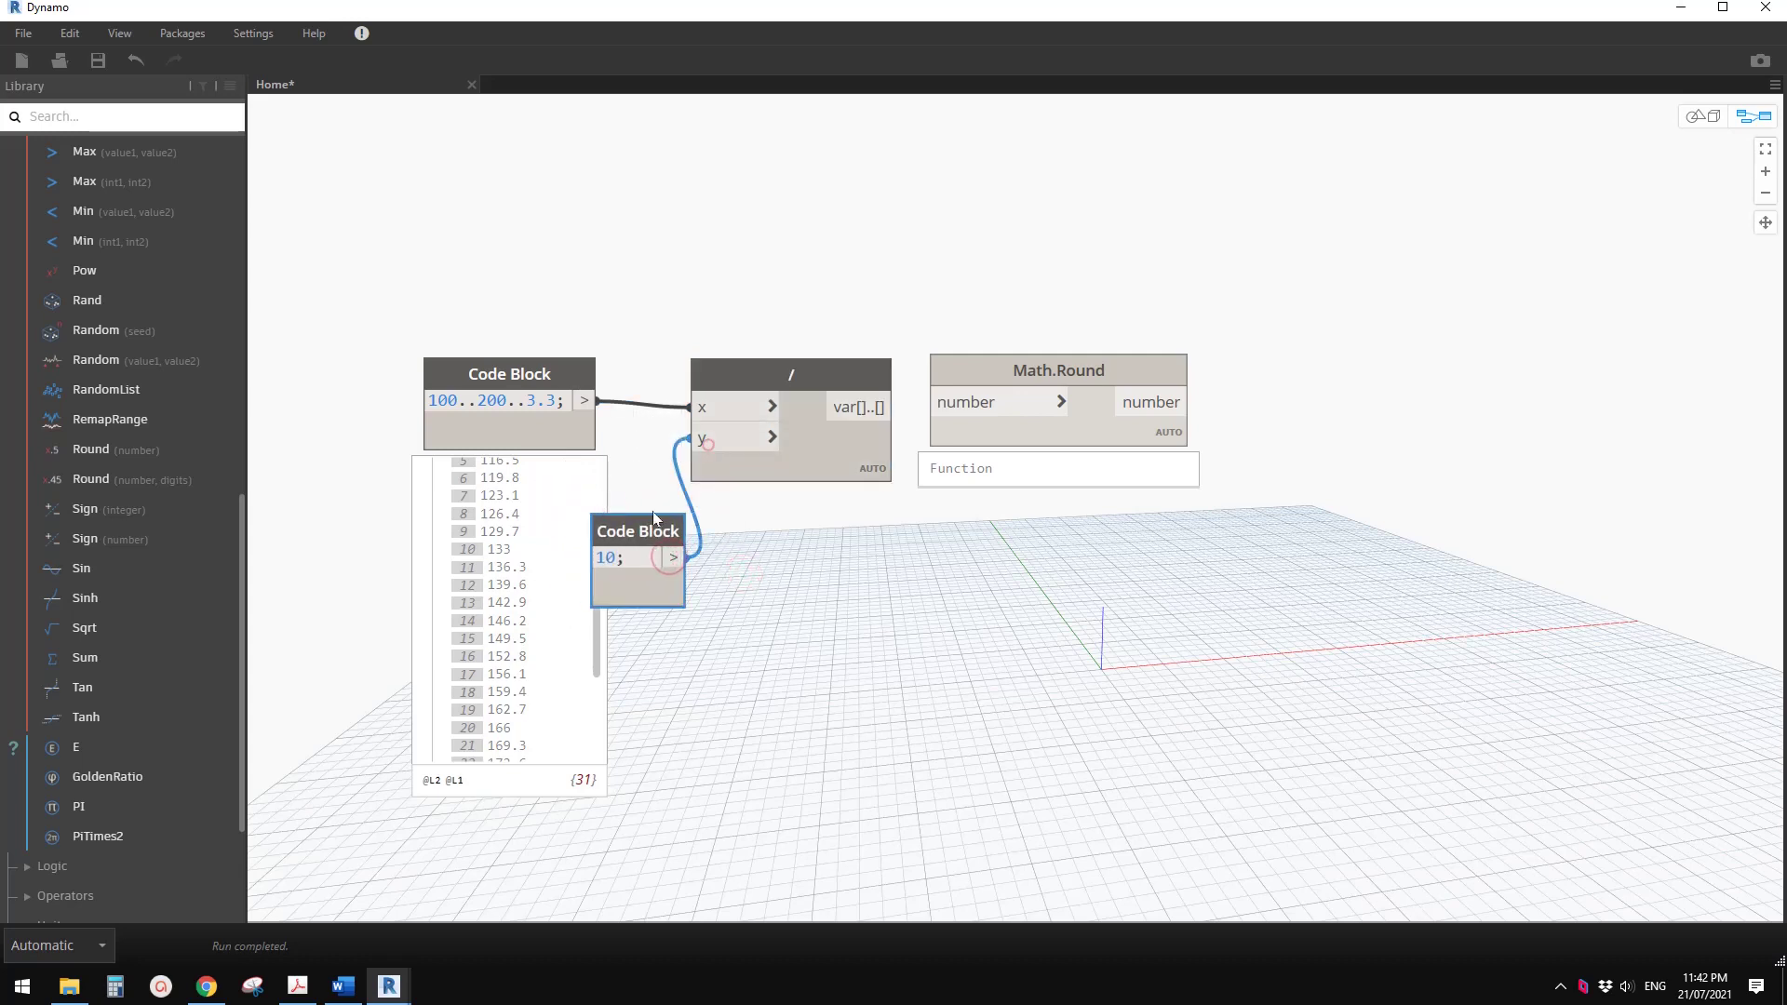
{"action": "mouse_move", "coordinate": [873, 503]}
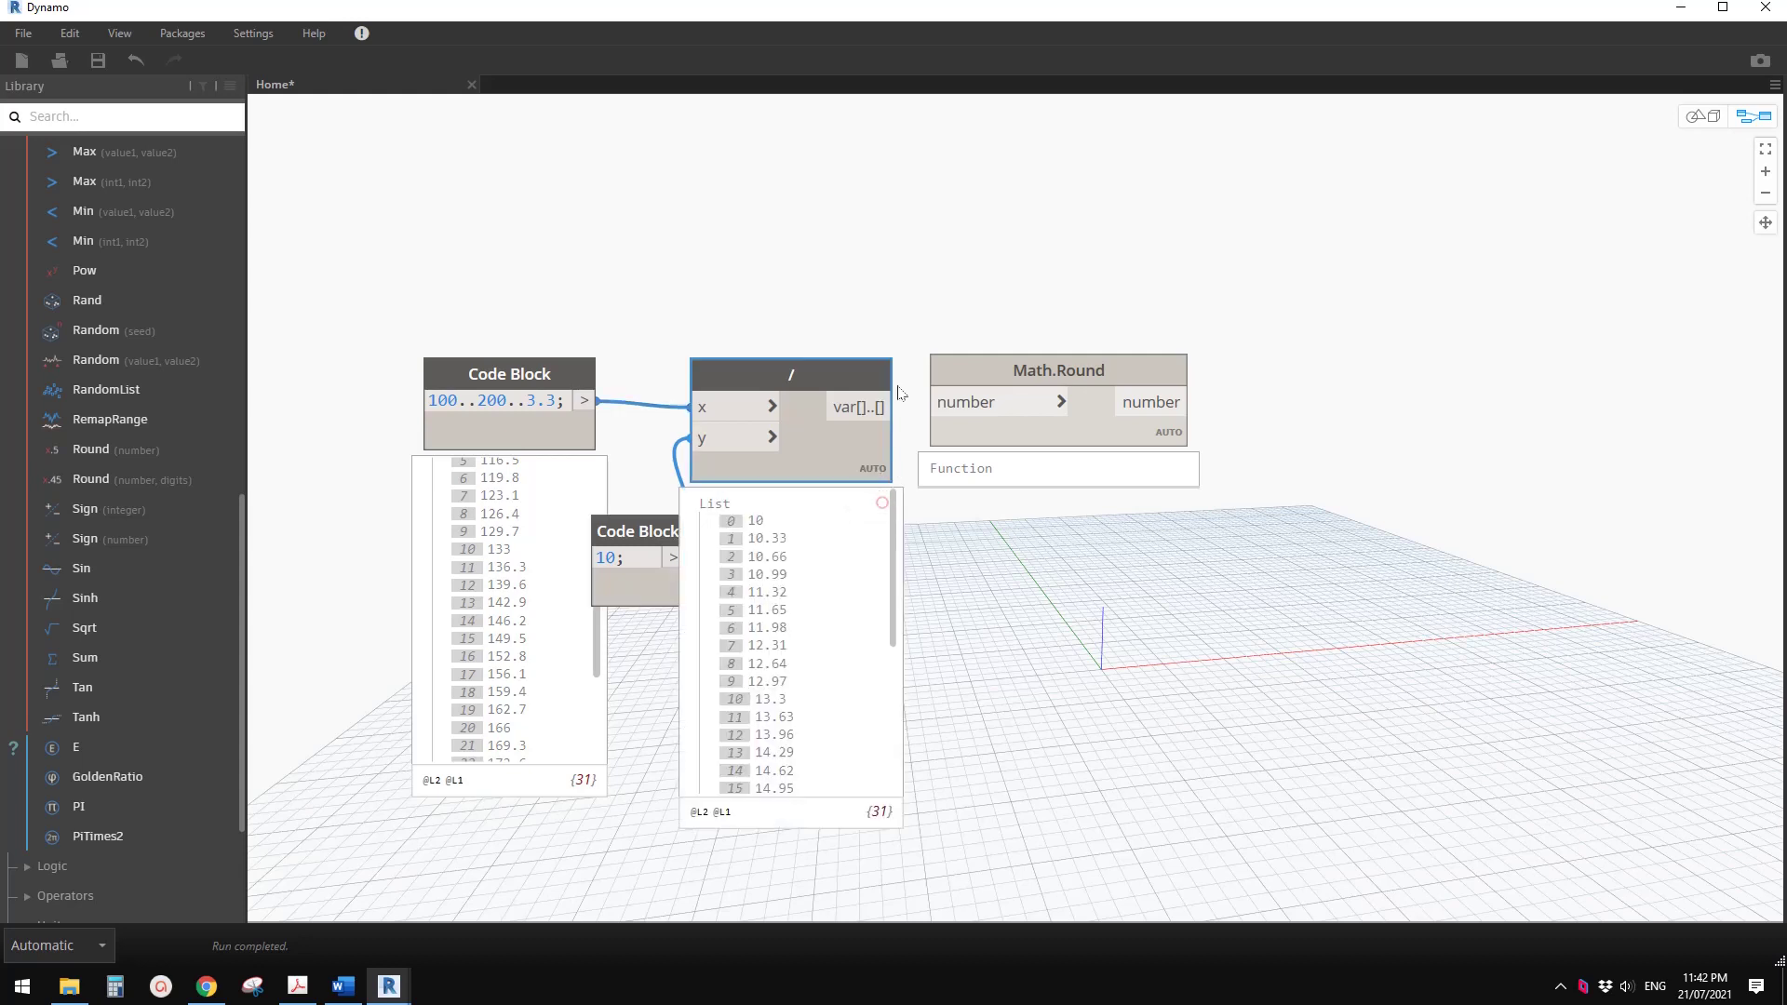
{"action": "mouse_move", "coordinate": [854, 375]}
{"action": "left_mouse_down"}
{"action": "mouse_move", "coordinate": [1017, 373]}
{"action": "mouse_move", "coordinate": [885, 359]}
{"action": "left_mouse_up"}
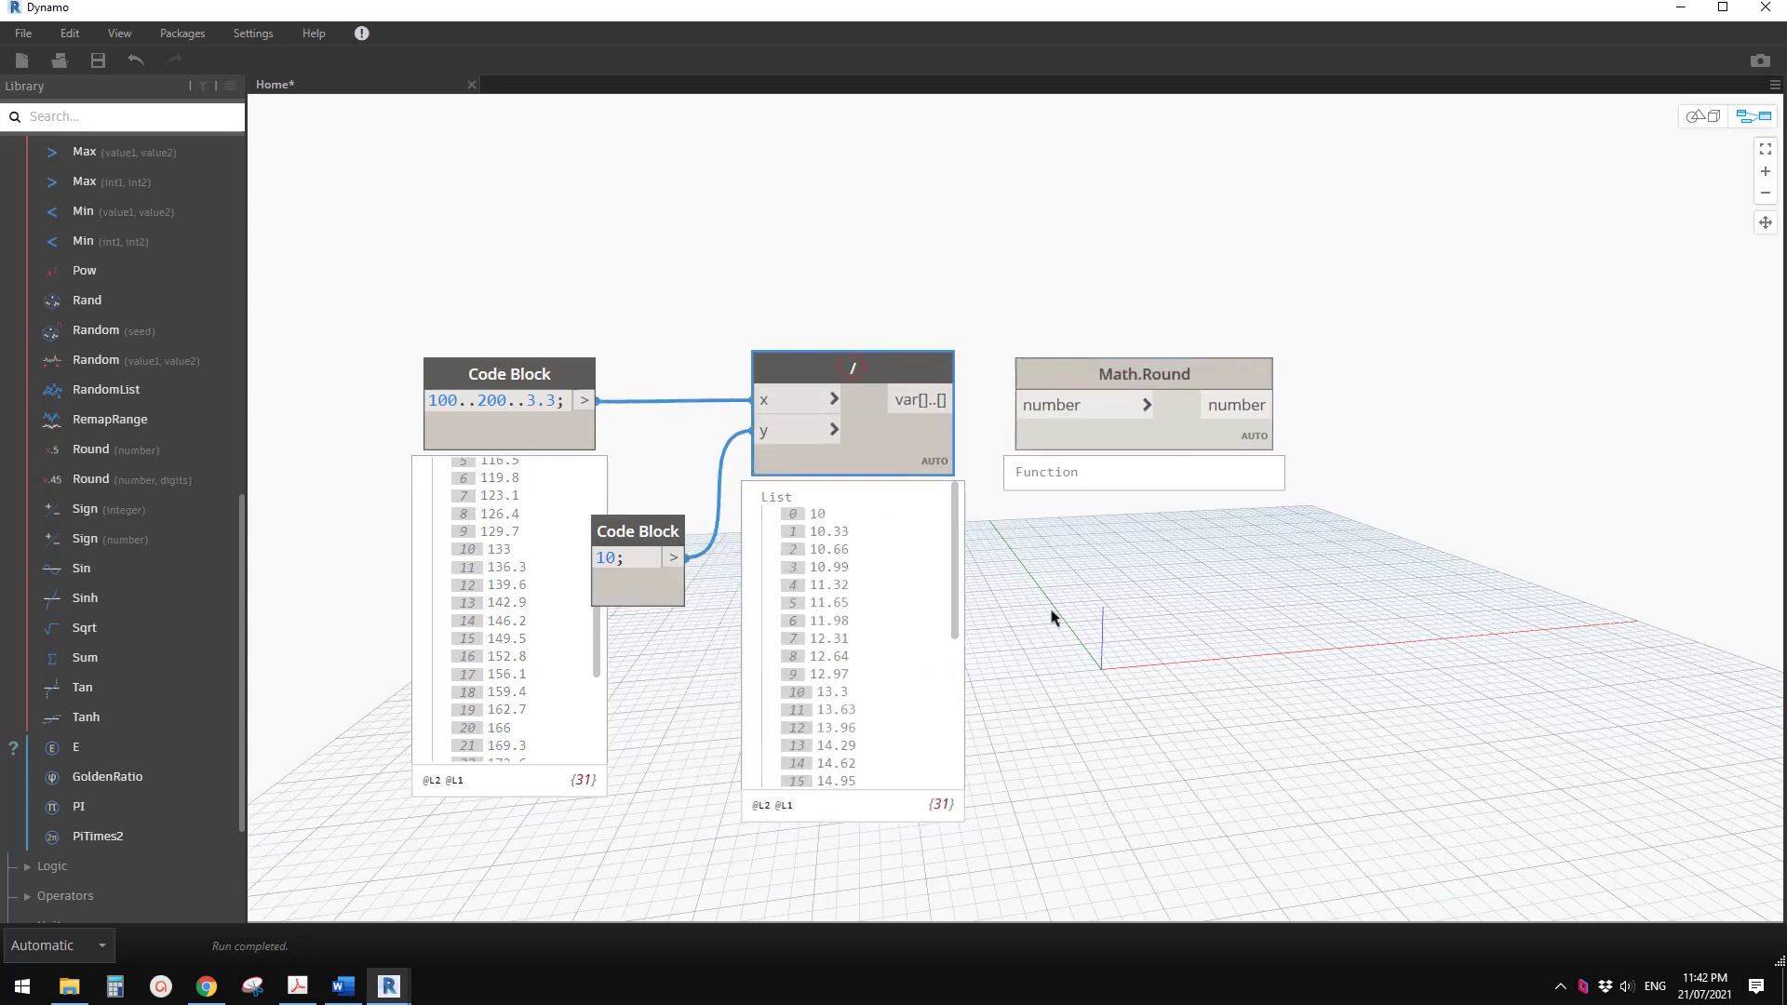
{"action": "scroll", "coordinate": [899, 582], "scroll_direction": "up", "scroll_amount": 2}
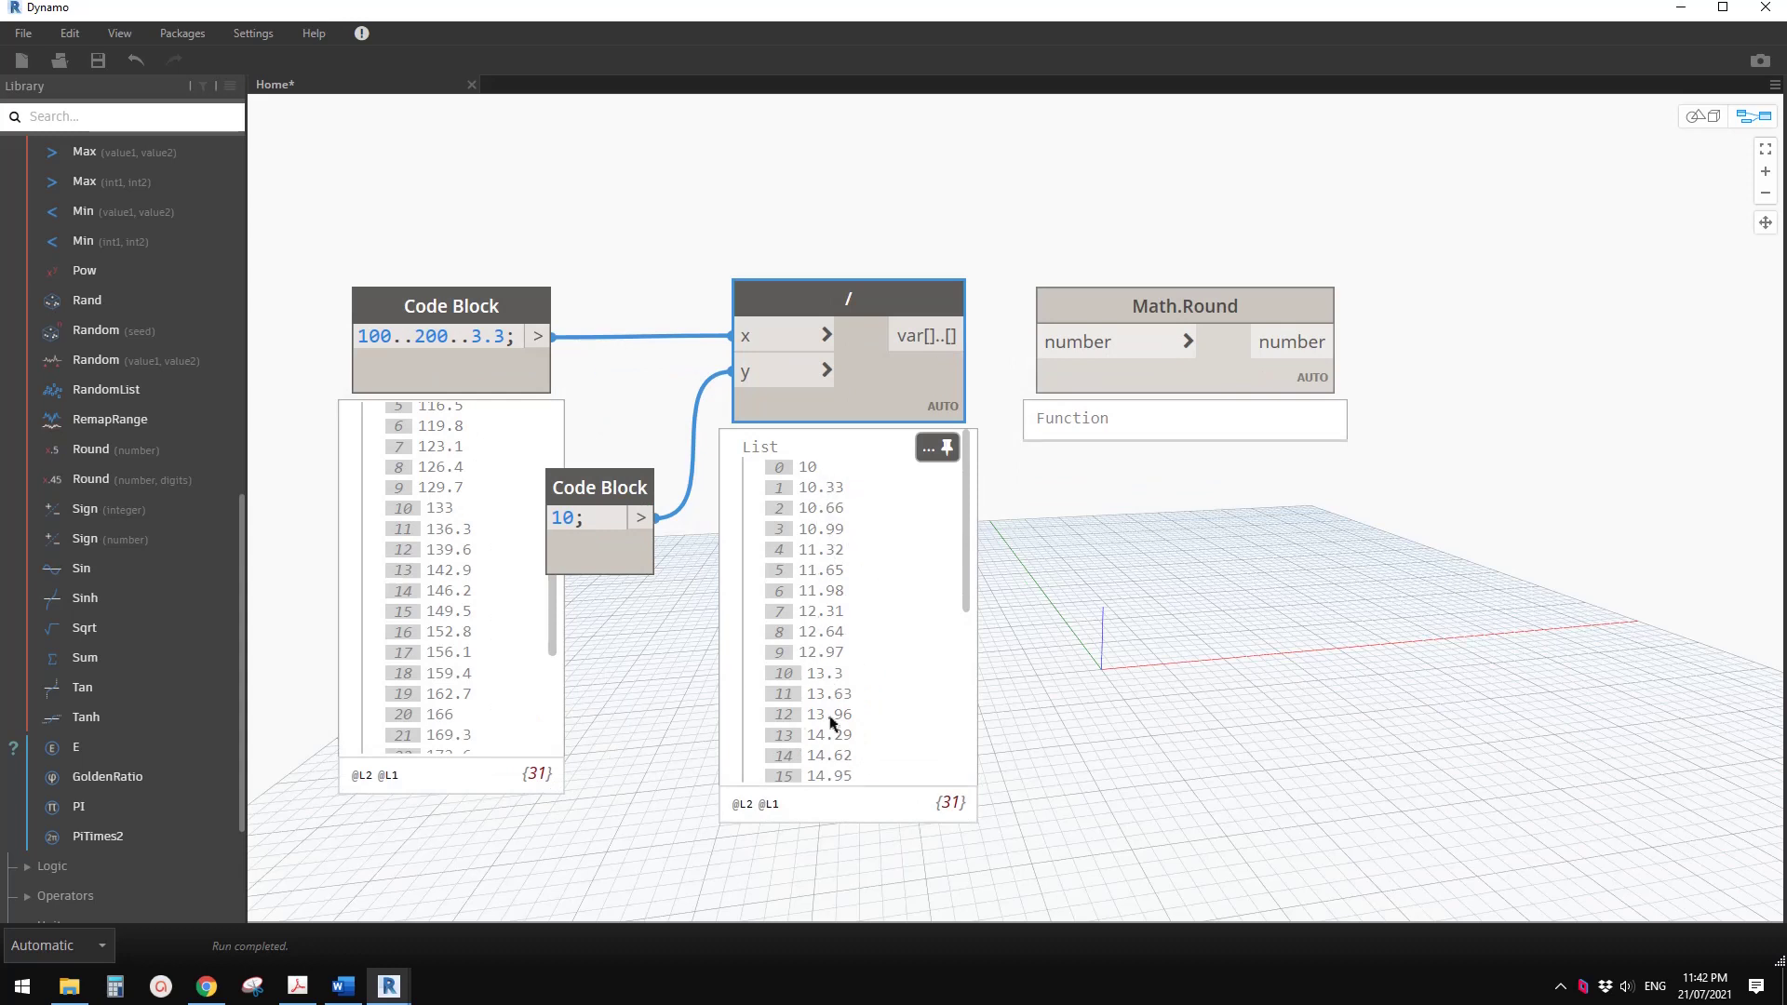
- Connect the division node's output to Math.Round's number input and display the rounded list below the node
{"action": "left_click", "coordinate": [1091, 542]}
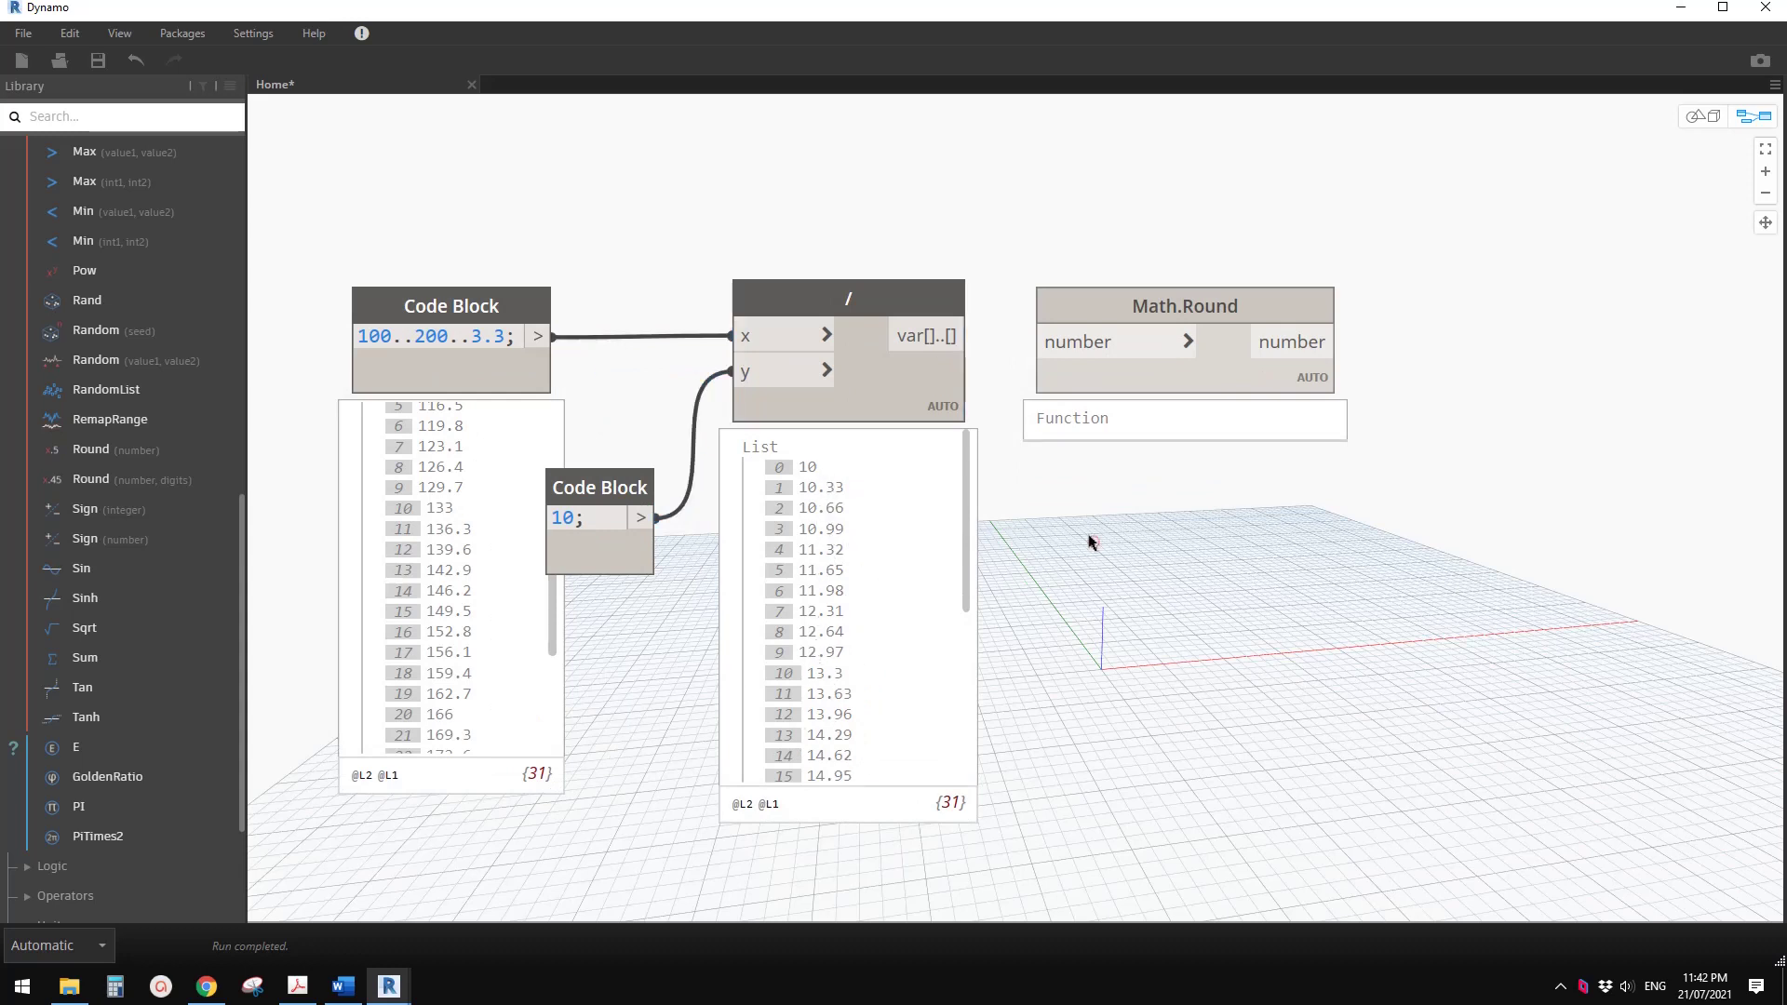
{"action": "left_click", "coordinate": [1074, 342]}
{"action": "left_click", "coordinate": [968, 336]}
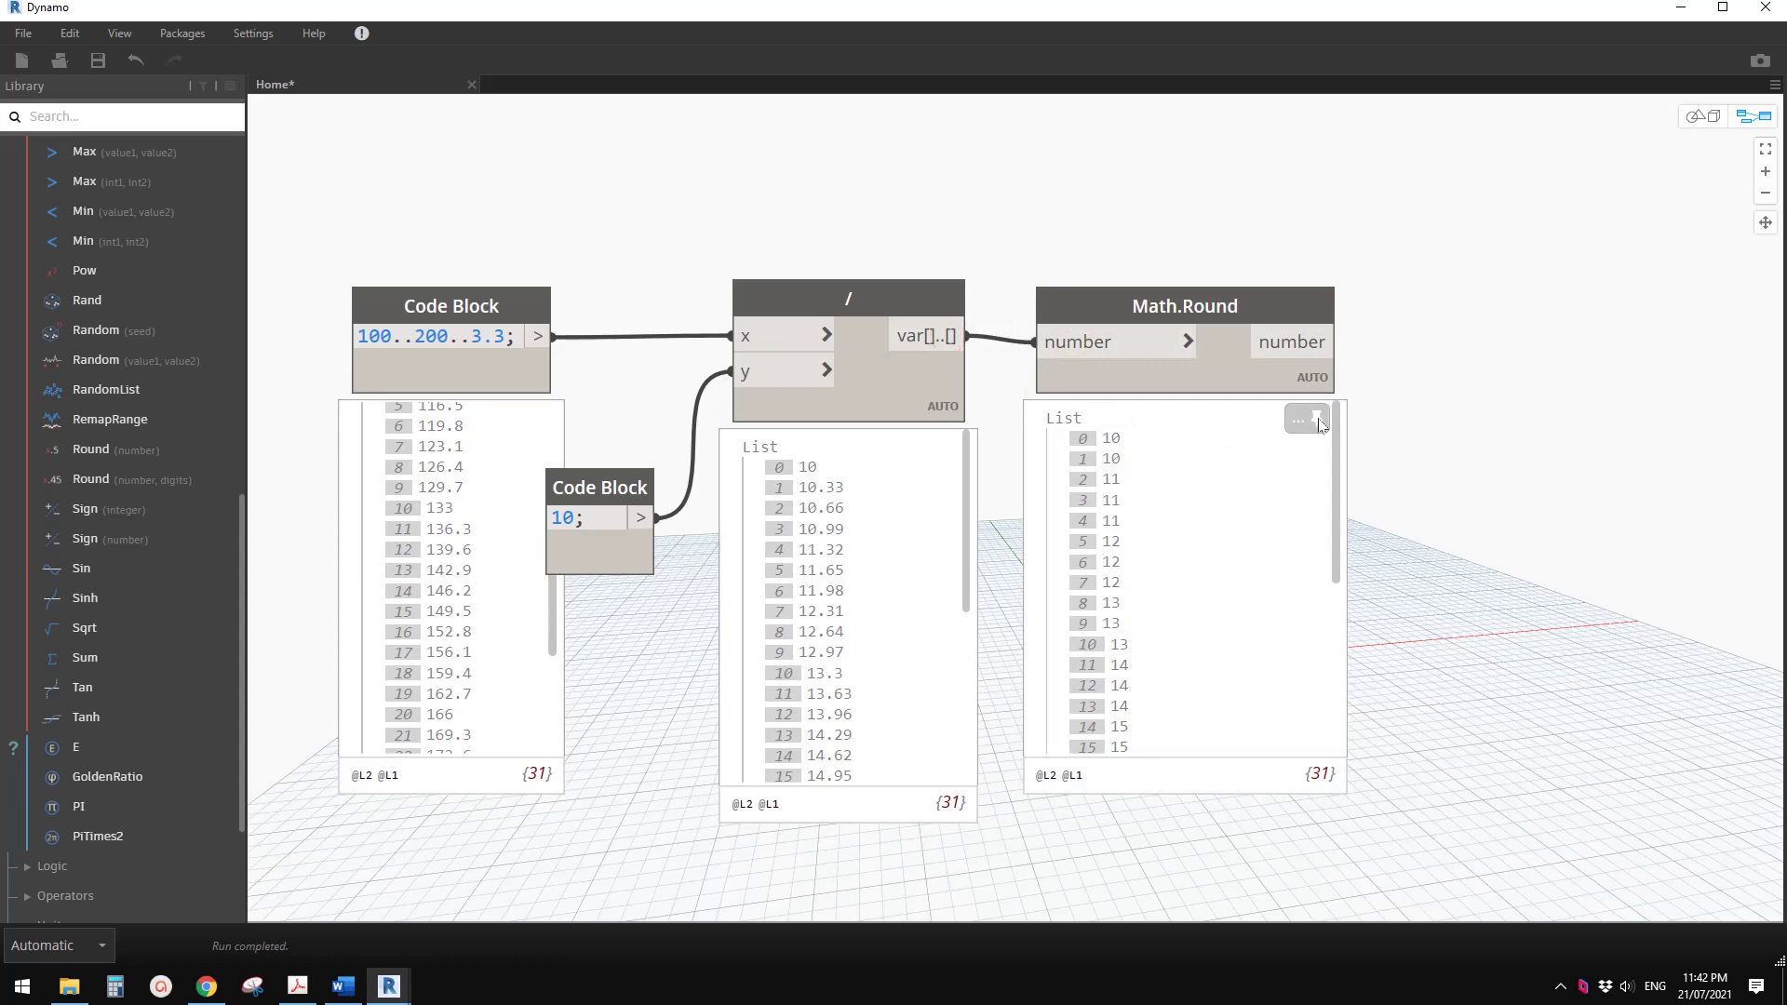
{"action": "left_click", "coordinate": [1317, 418]}
{"action": "middle_click_drag", "start_coordinate": [1410, 533], "coordinate": [1363, 527]}
{"action": "mouse_move", "coordinate": [1269, 373]}
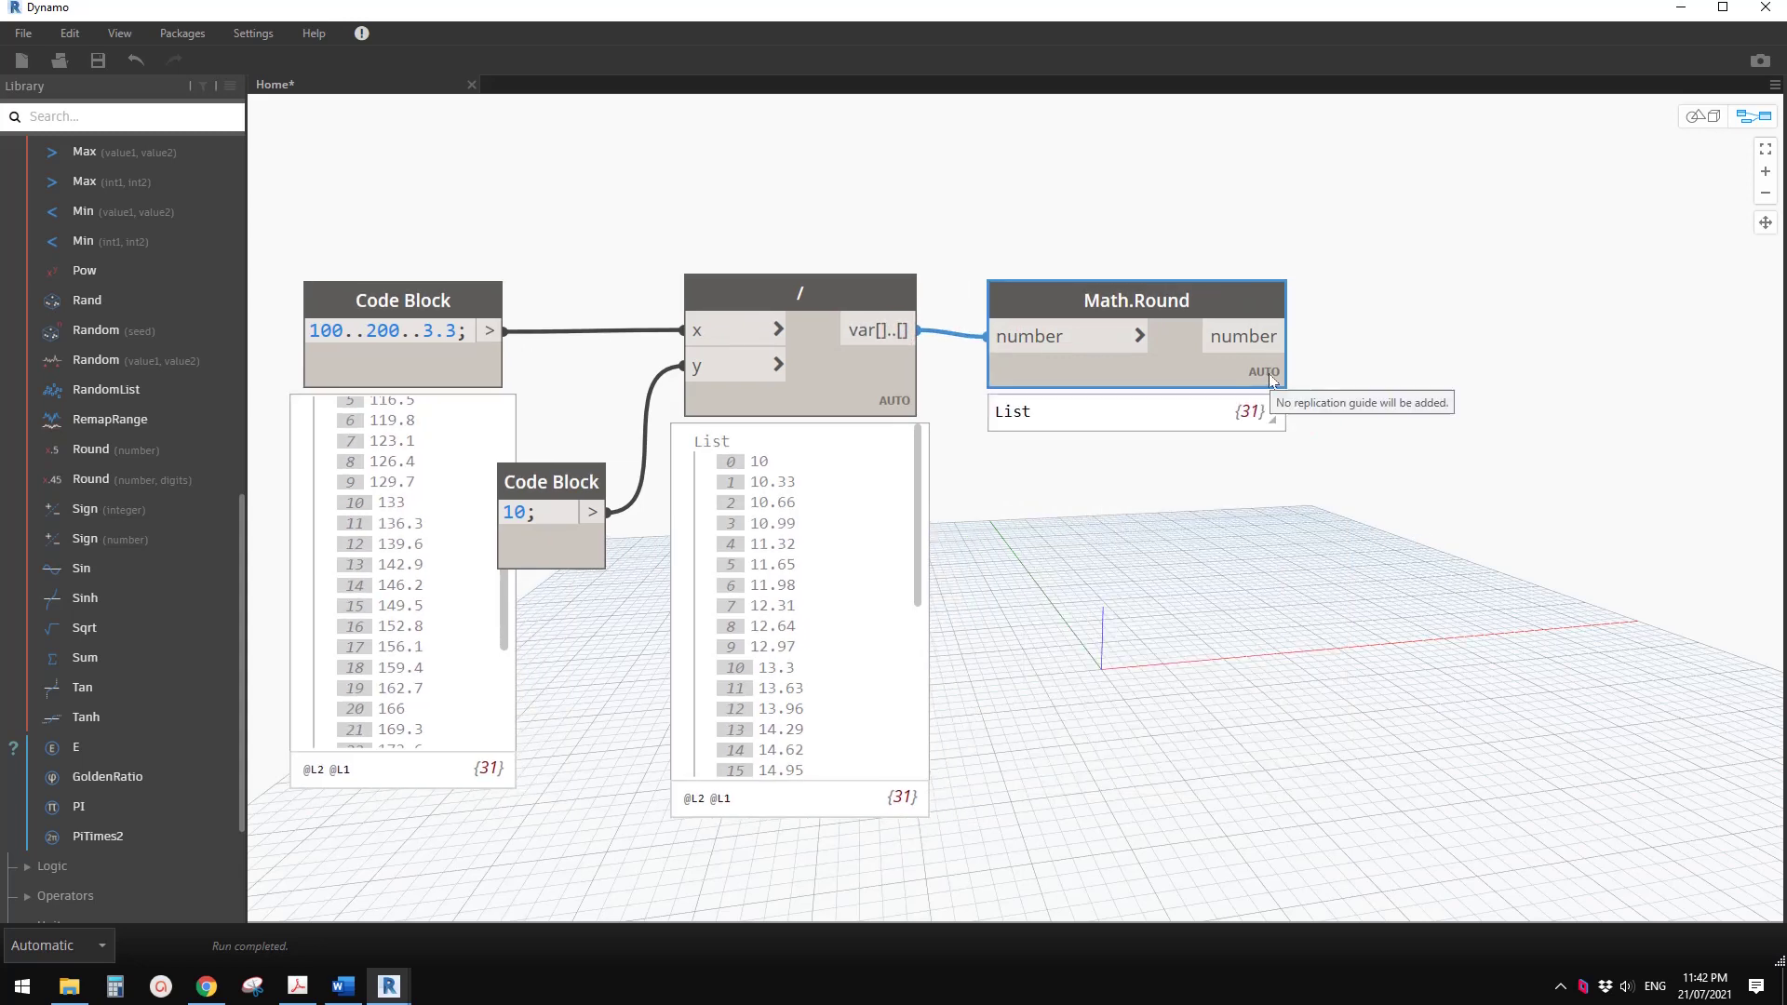
{"action": "left_click", "coordinate": [1268, 412]}
{"action": "scroll", "coordinate": [1383, 502], "scroll_direction": "down", "scroll_amount": 2}
{"action": "mouse_move", "coordinate": [554, 527]}
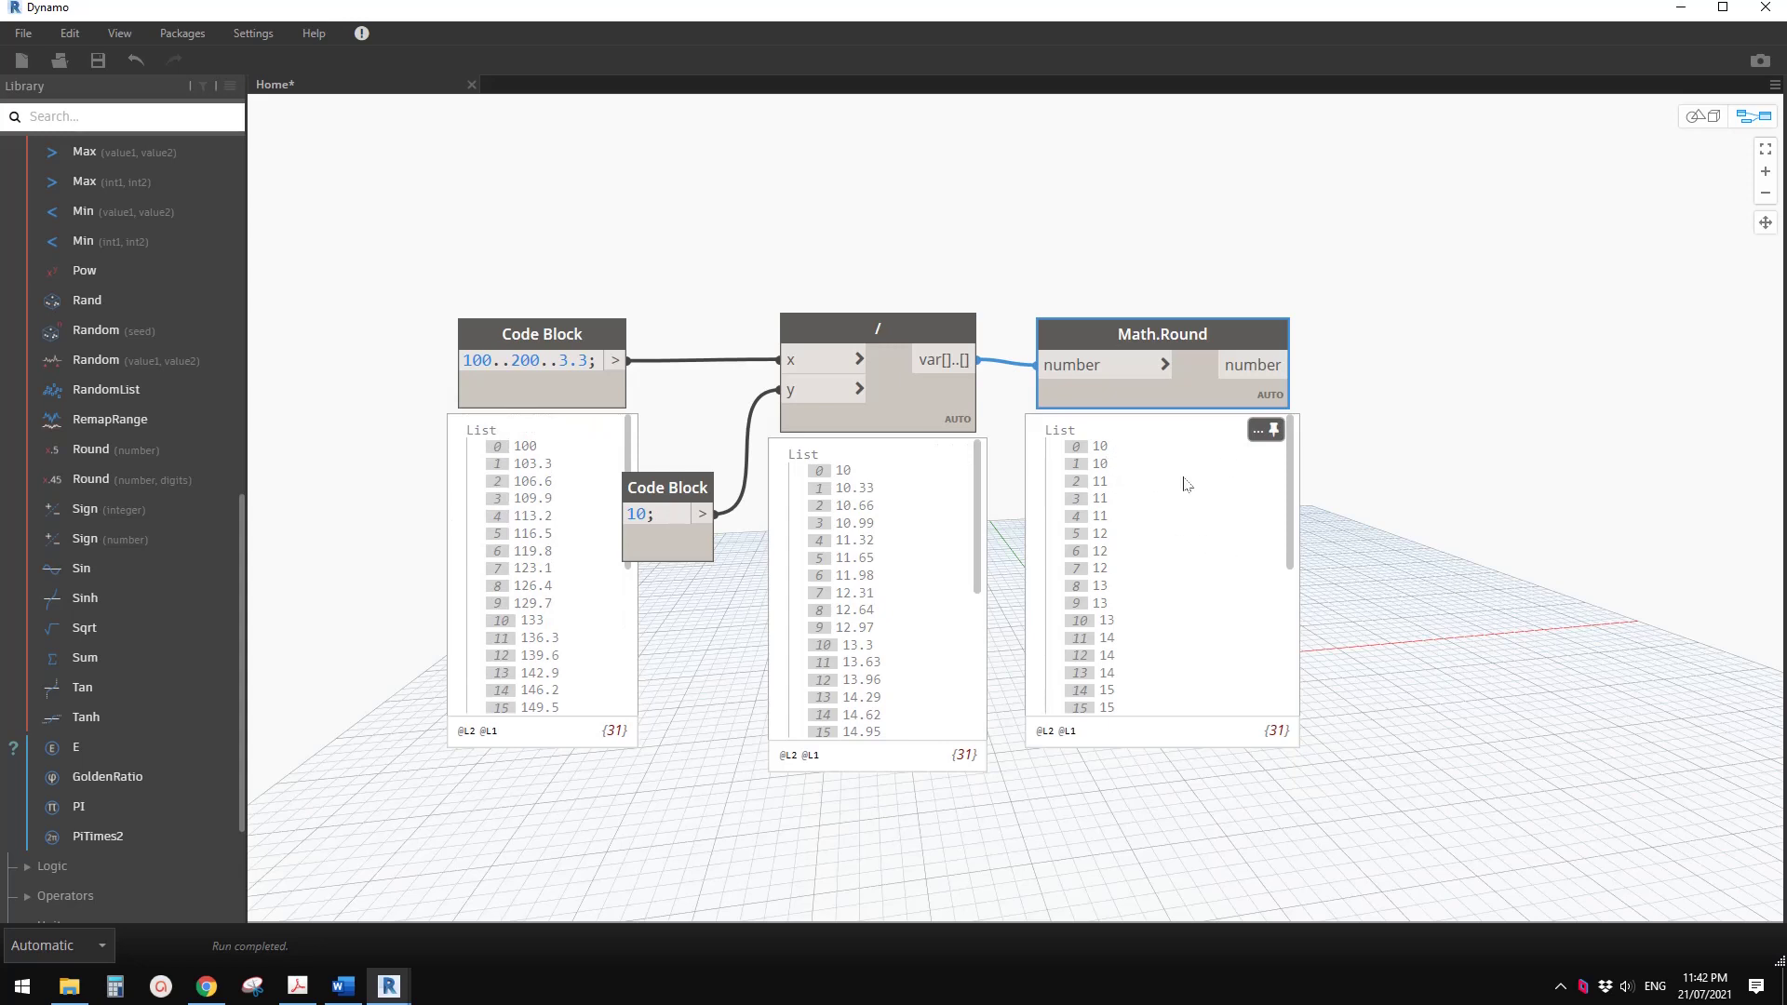
- Add a multiplication (*) node with Math.Round's output connected to x and the 10 Code Block connected to y
{"action": "right_click", "coordinate": [1340, 350]}
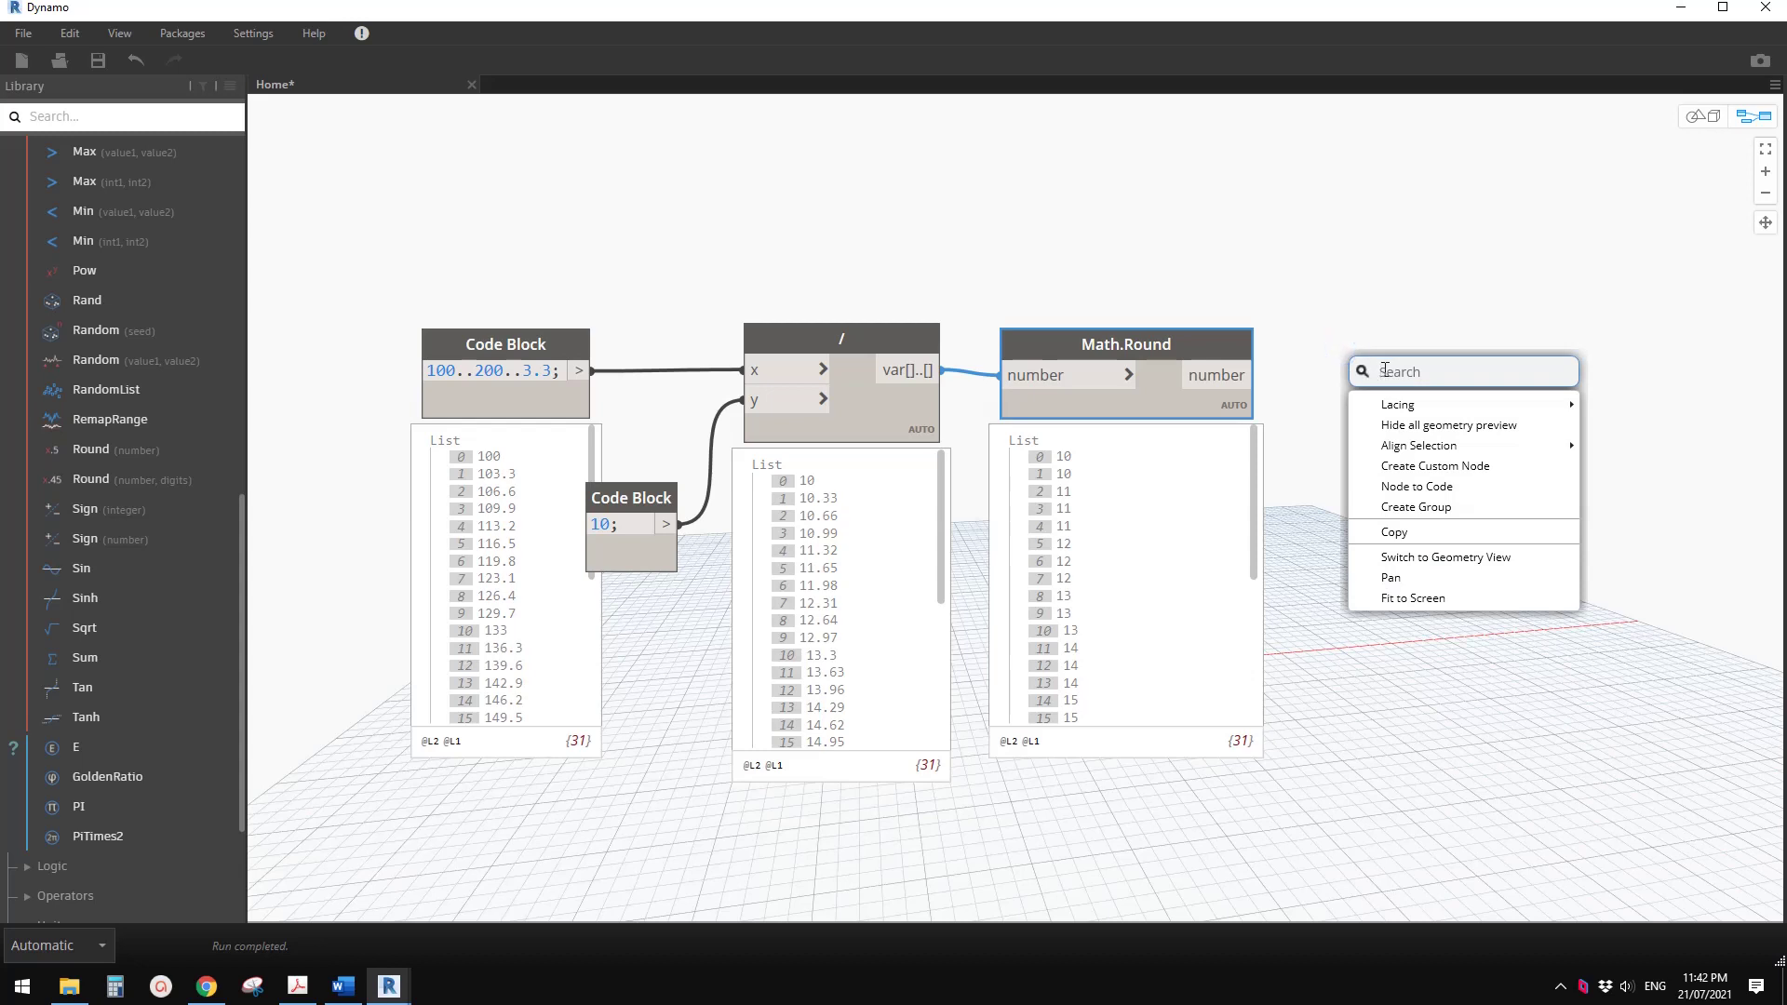
{"action": "type", "text": "*"}
{"action": "left_click", "coordinate": [1402, 413]}
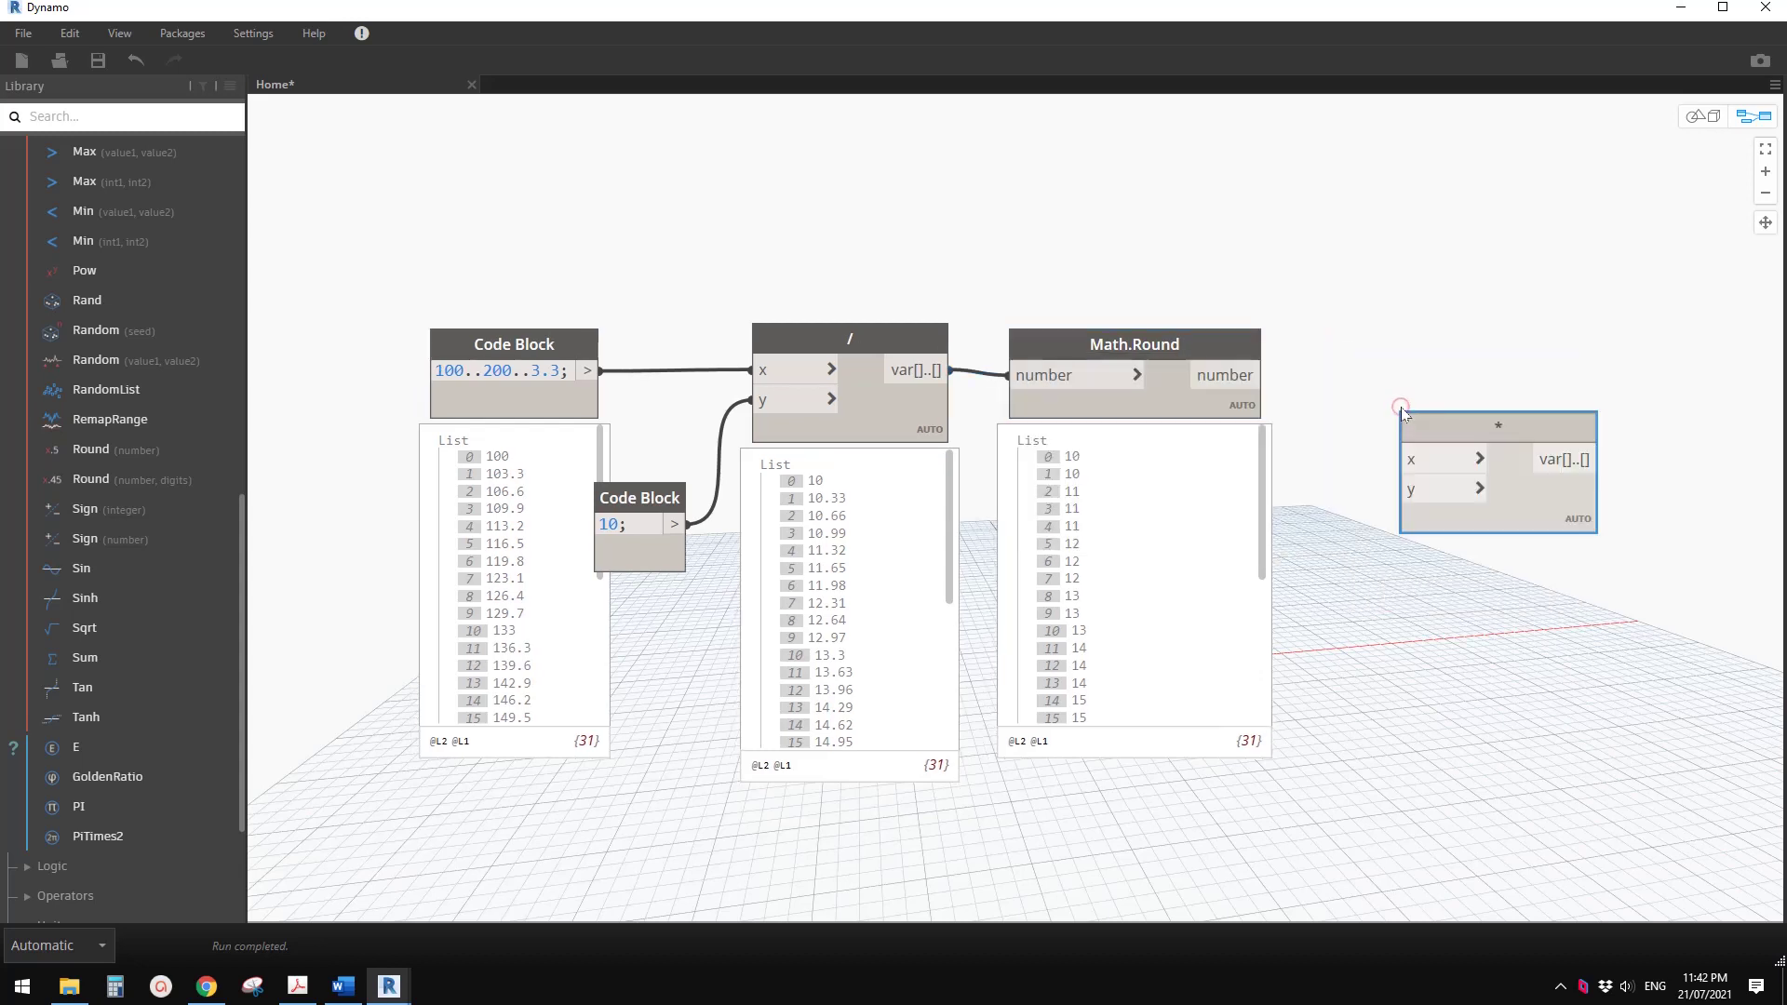
{"action": "left_click_drag", "start_coordinate": [1403, 413], "coordinate": [1426, 348]}
{"action": "left_click", "coordinate": [1255, 375]}
{"action": "left_click", "coordinate": [1438, 394]}
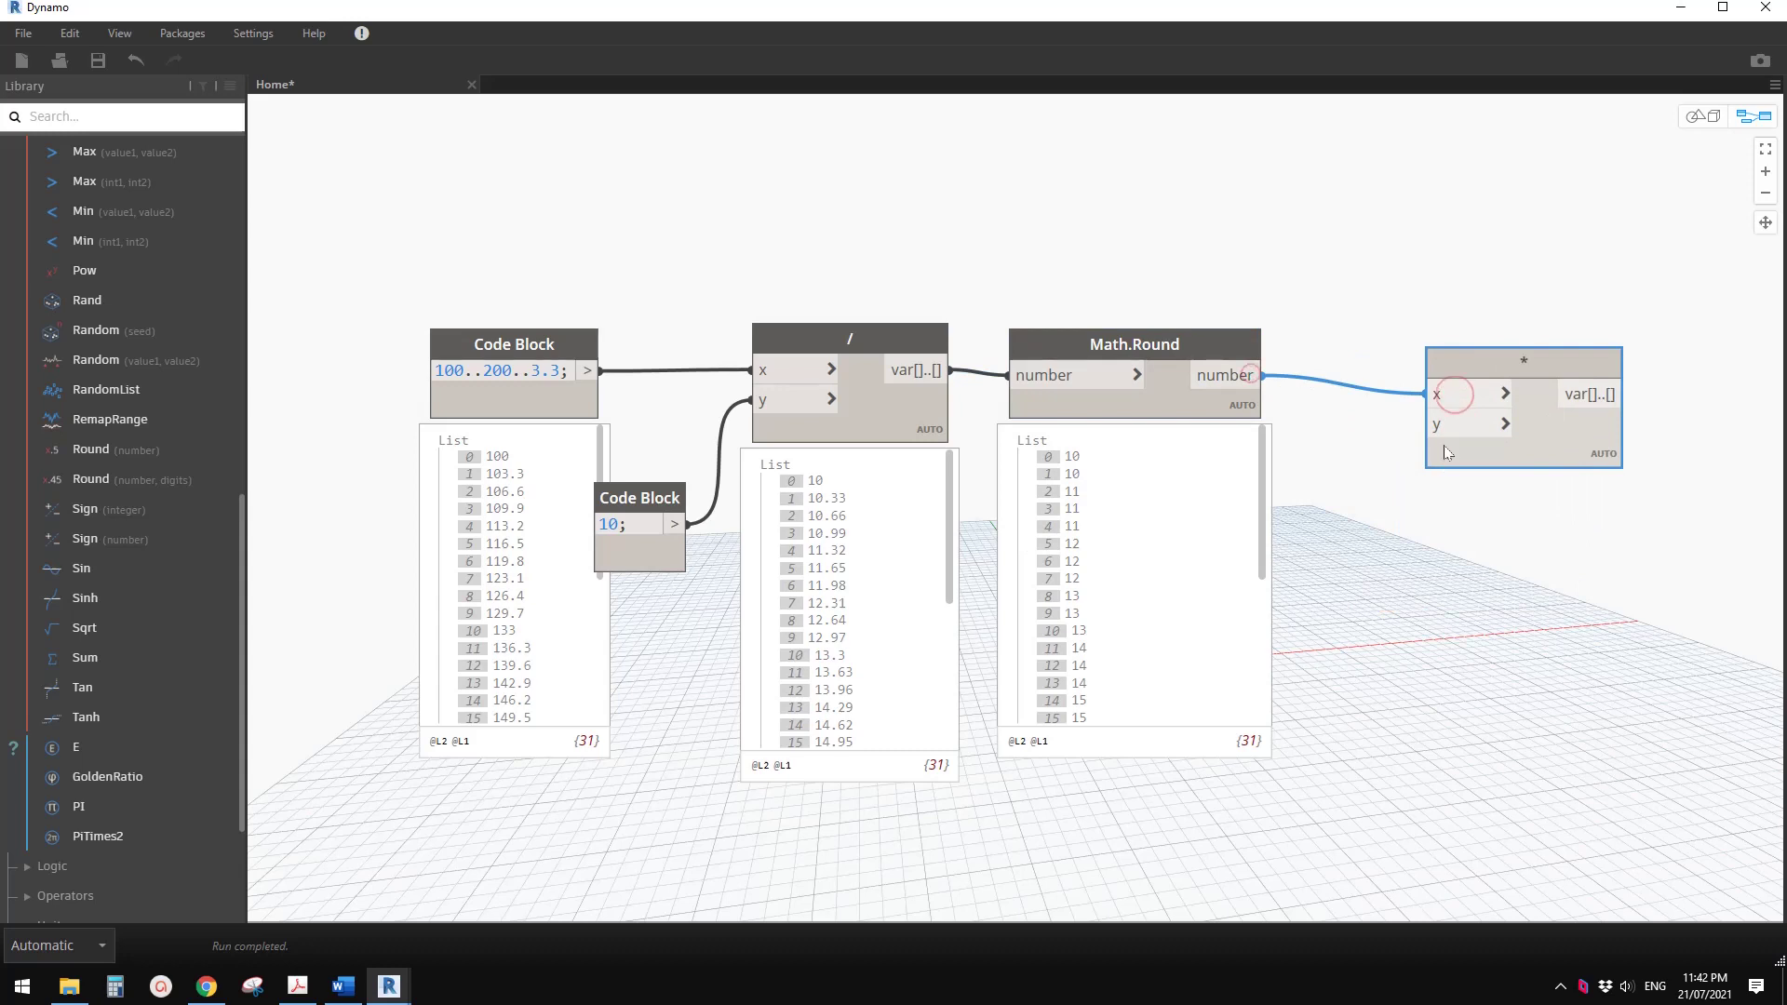
{"action": "left_click", "coordinate": [1434, 424]}
{"action": "left_click", "coordinate": [674, 524]}
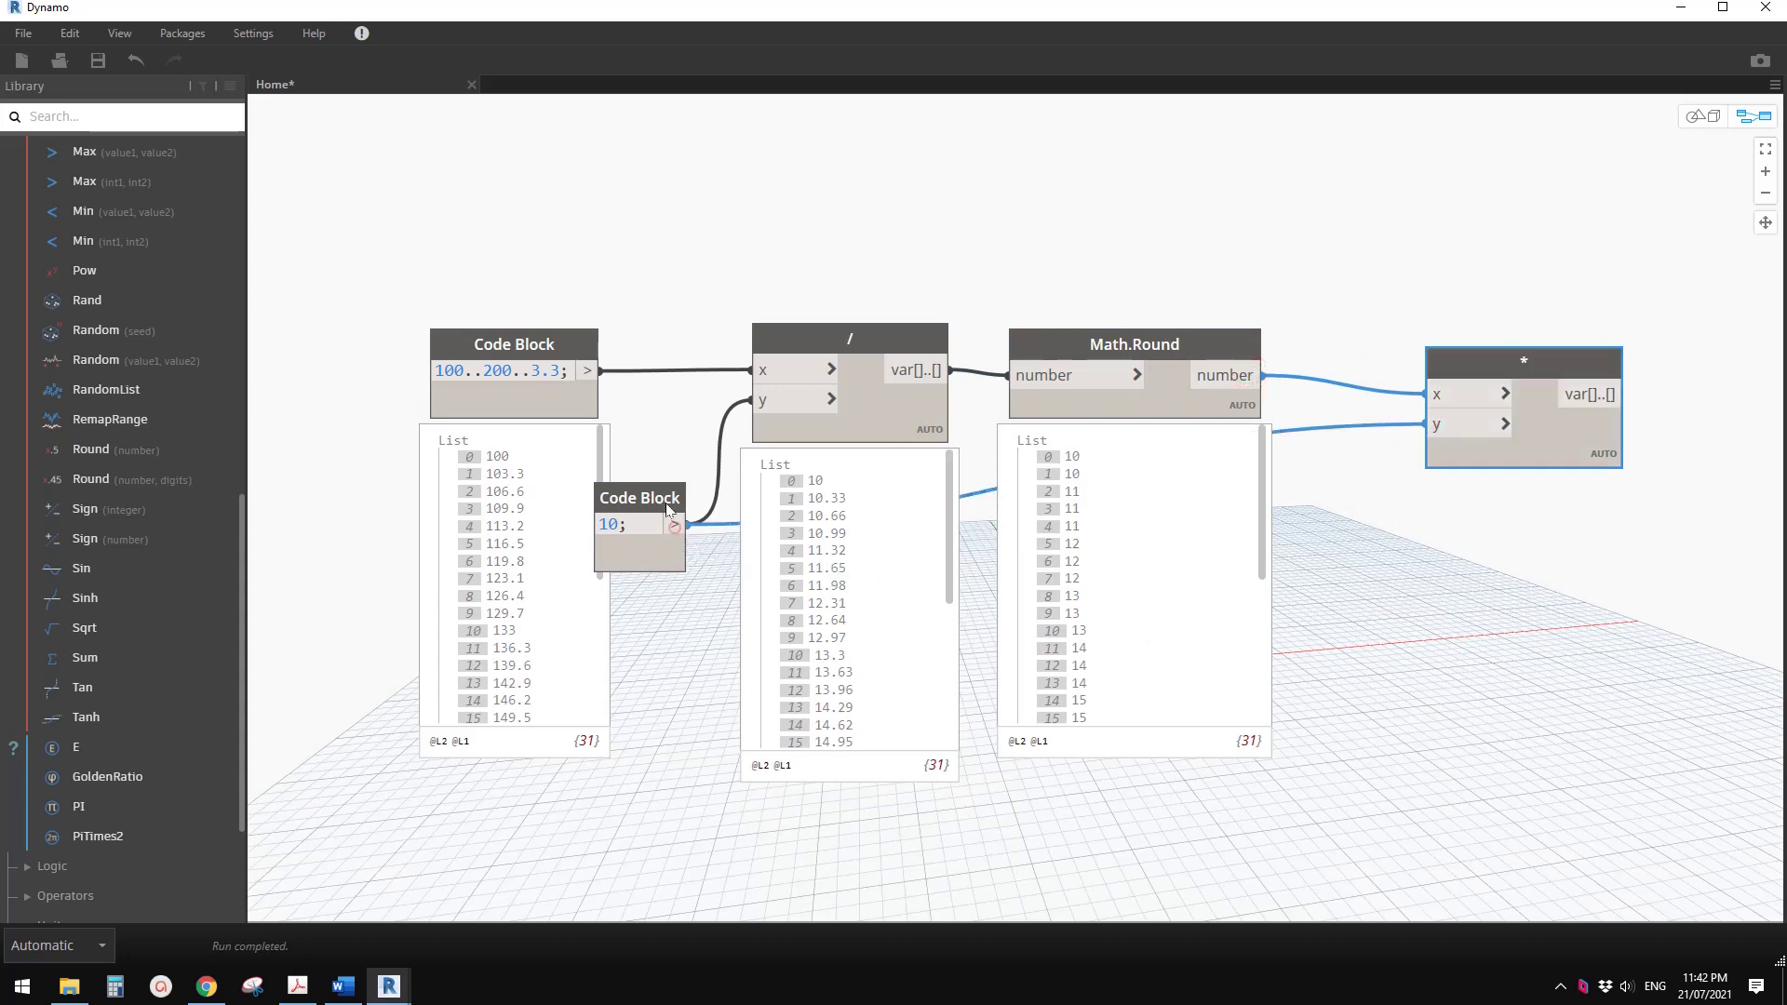
- Spread the nodes apart so their wires are readable and pin the multiplication node's output preview
{"action": "left_click_drag", "start_coordinate": [668, 509], "coordinate": [668, 816]}
{"action": "left_click_drag", "start_coordinate": [1149, 345], "coordinate": [1153, 177]}
{"action": "left_click_drag", "start_coordinate": [857, 335], "coordinate": [856, 271]}
{"action": "left_click_drag", "start_coordinate": [1472, 362], "coordinate": [1455, 578]}
{"action": "middle_click_drag", "start_coordinate": [1289, 740], "coordinate": [1115, 676]}
{"action": "mouse_move", "coordinate": [1459, 656]}
{"action": "left_click", "coordinate": [1465, 687]}
{"action": "scroll", "coordinate": [1124, 676], "scroll_direction": "down", "scroll_amount": 1}
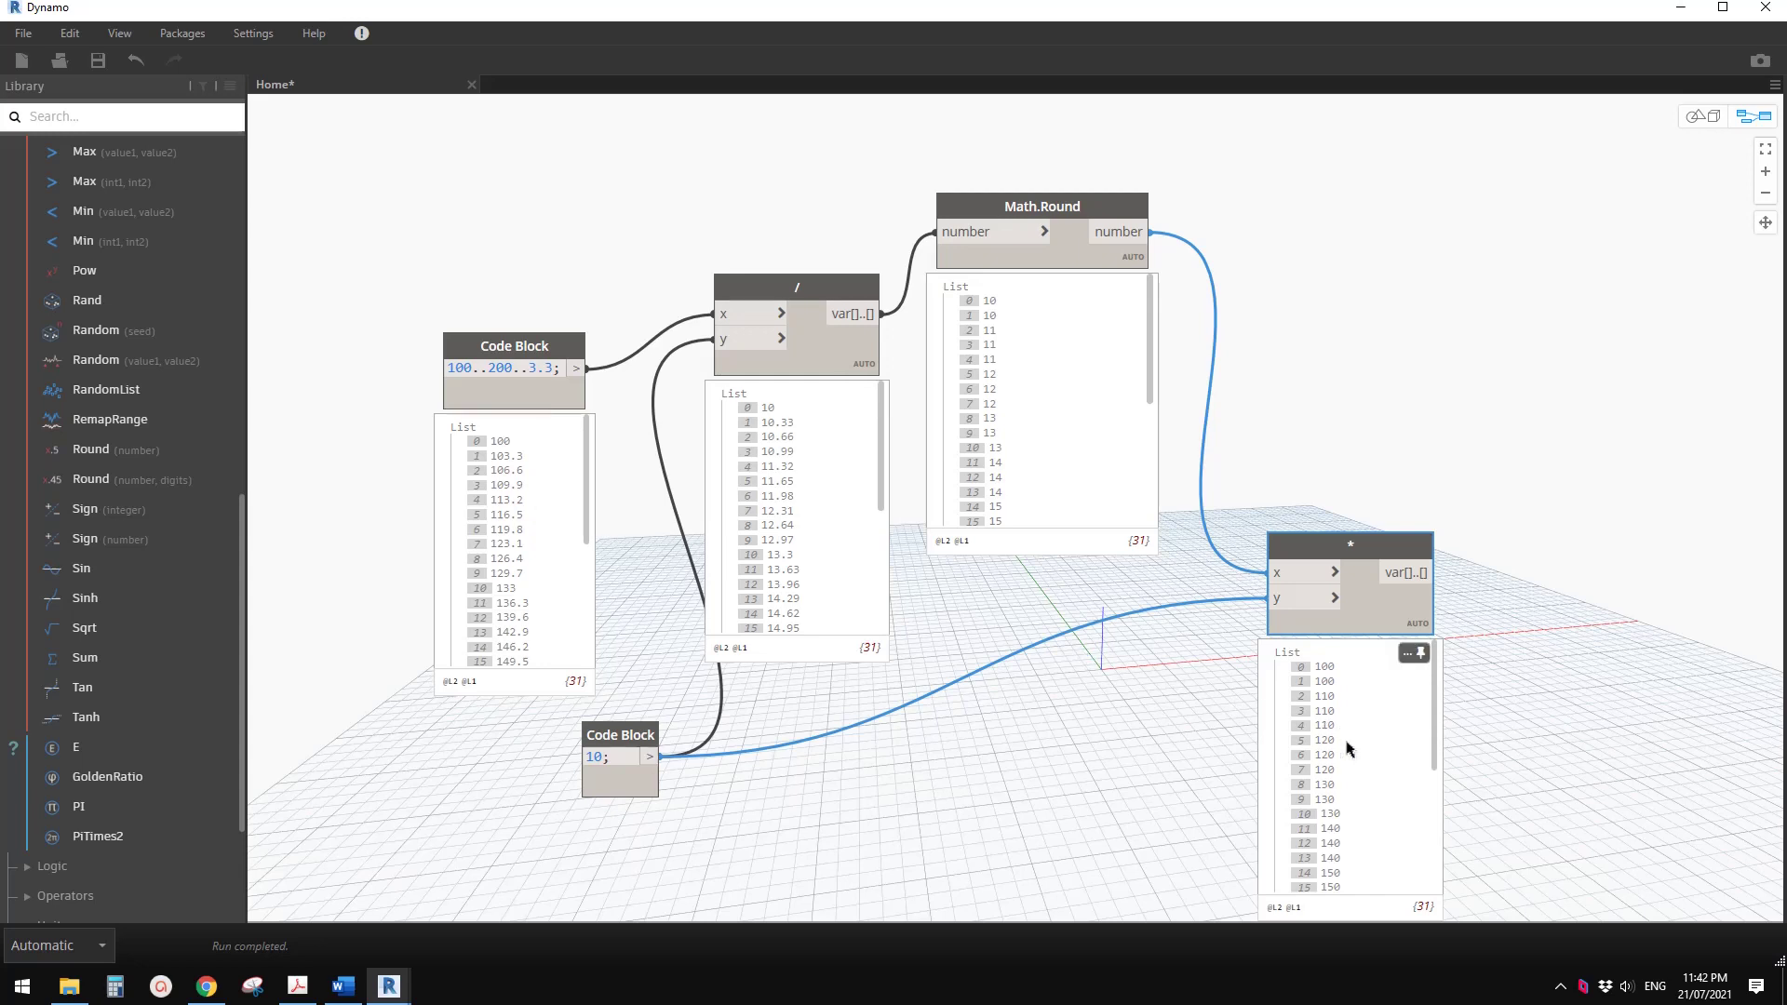
{"action": "middle_click_drag", "start_coordinate": [1142, 716], "coordinate": [1120, 686]}
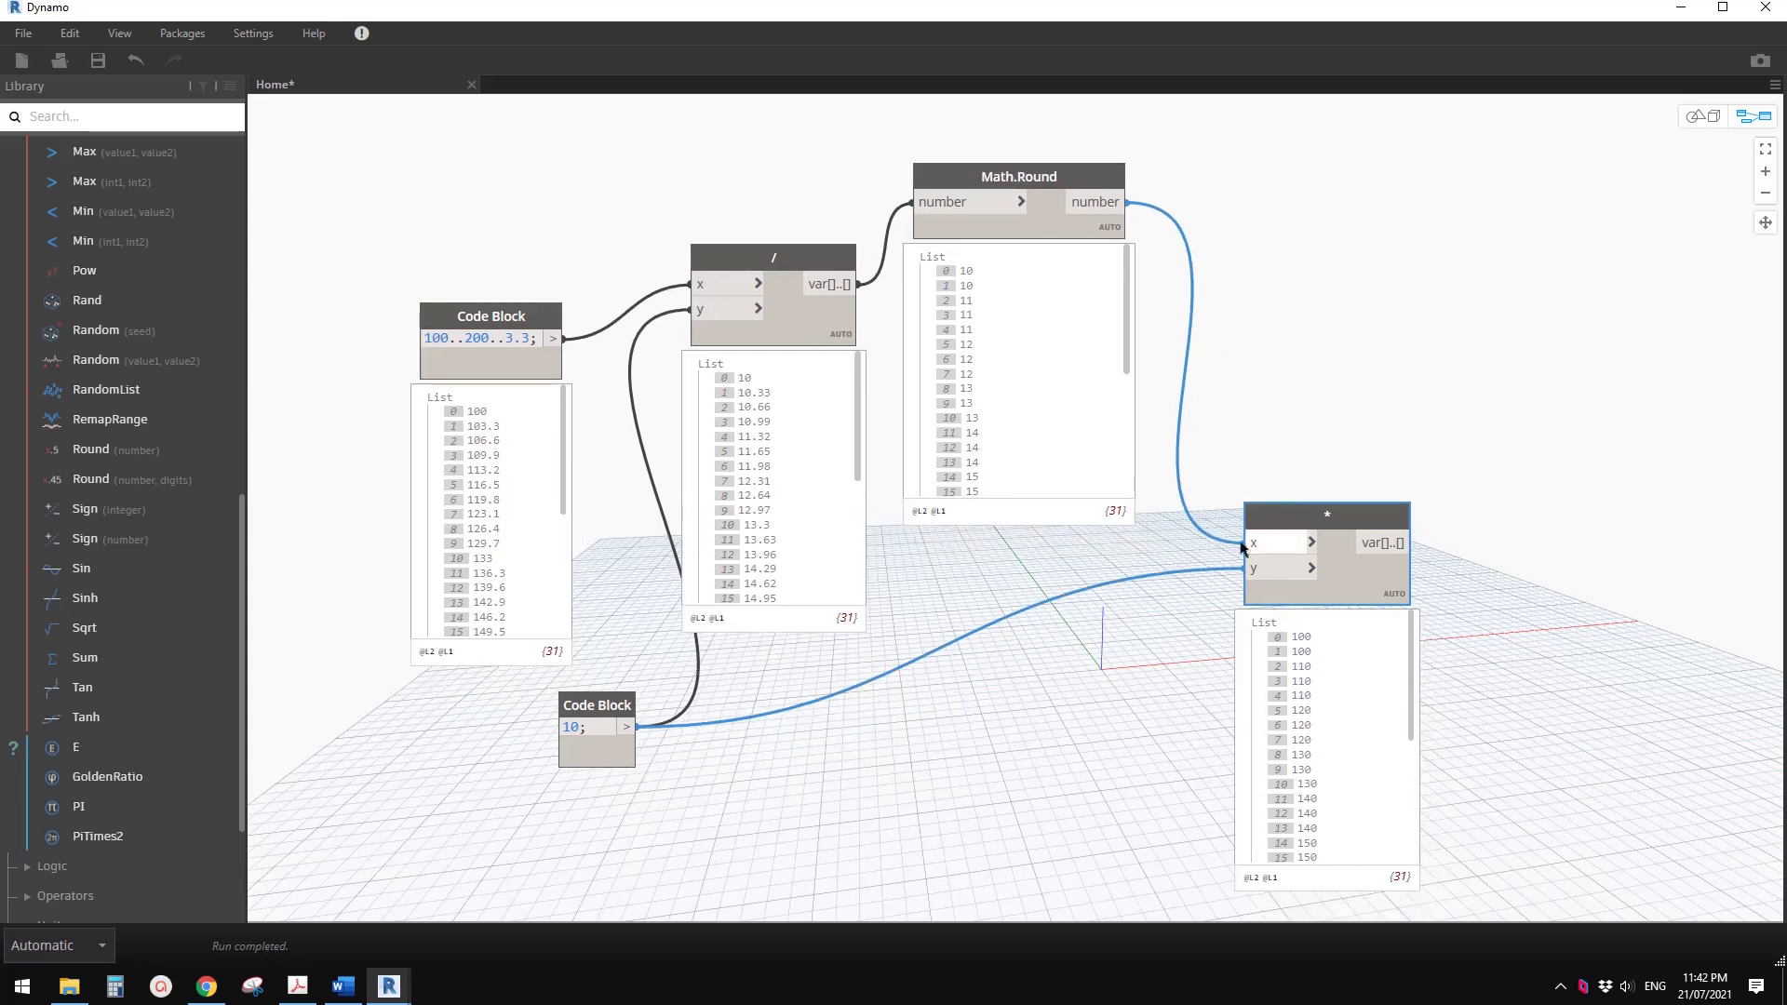
{"action": "left_click_drag", "start_coordinate": [1288, 503], "coordinate": [1301, 403]}
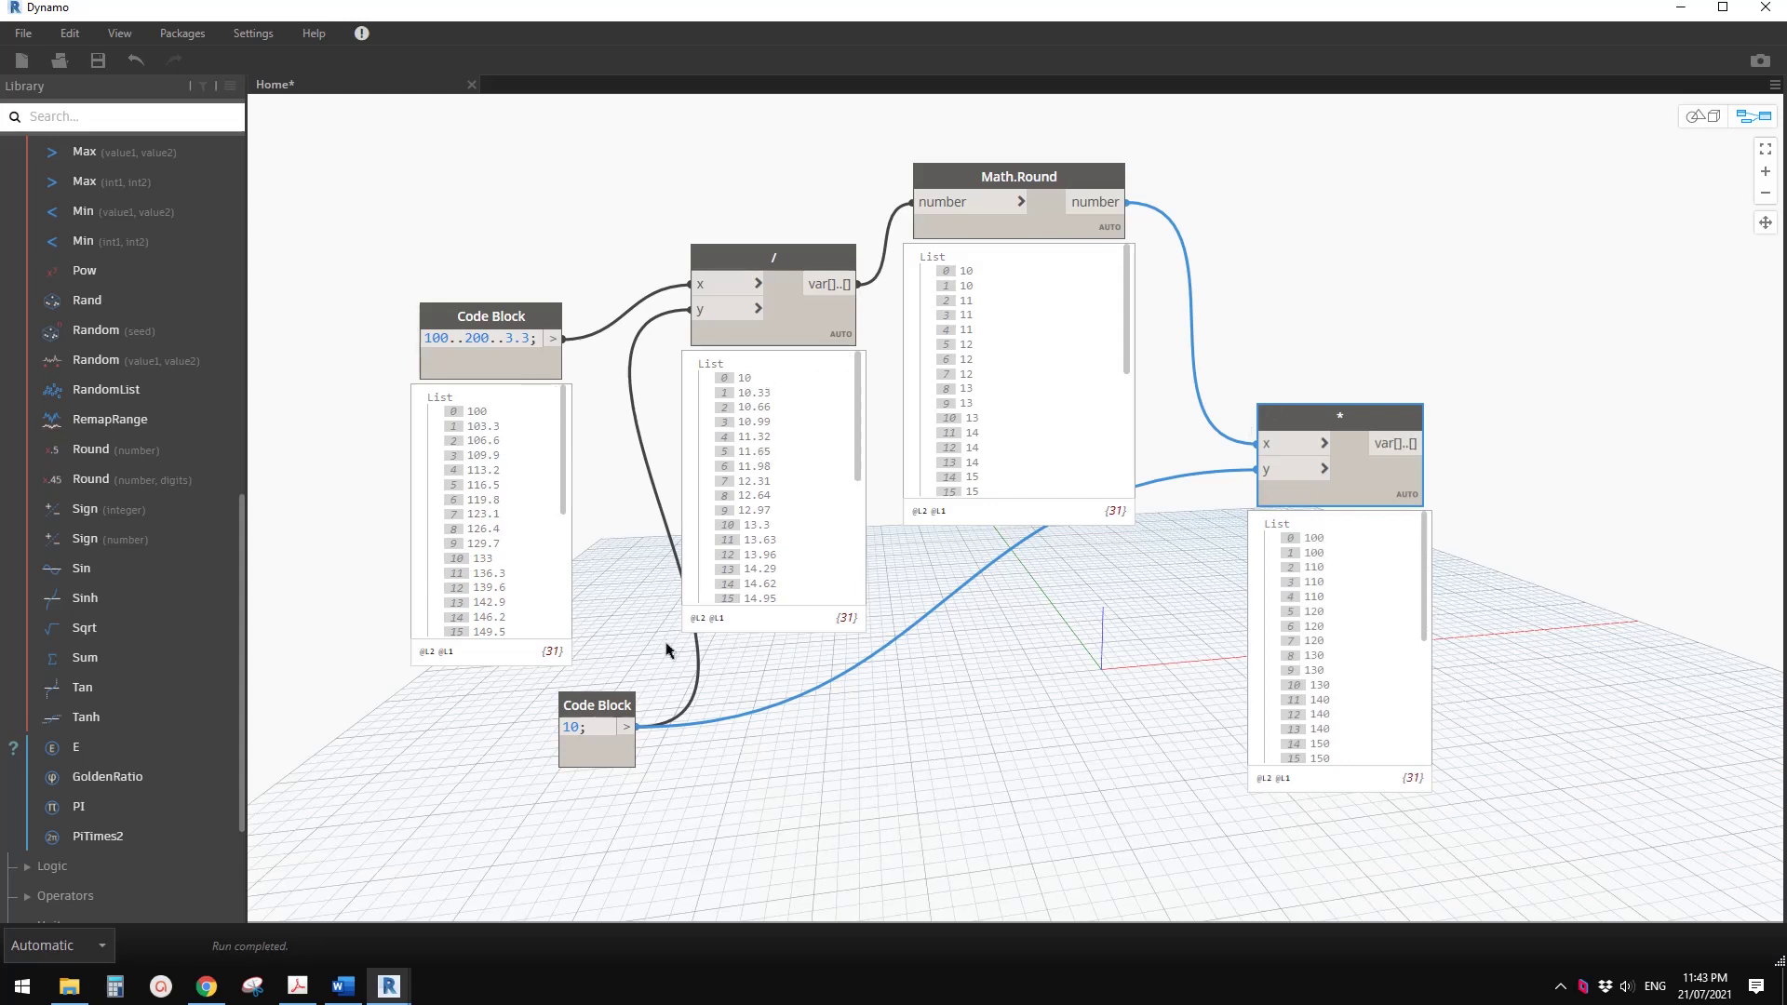
- Set the shared factor Code Block to 20 and look through the multiplication node's output list
{"action": "double_click", "coordinate": [570, 729]}
{"action": "left_click", "coordinate": [703, 792]}
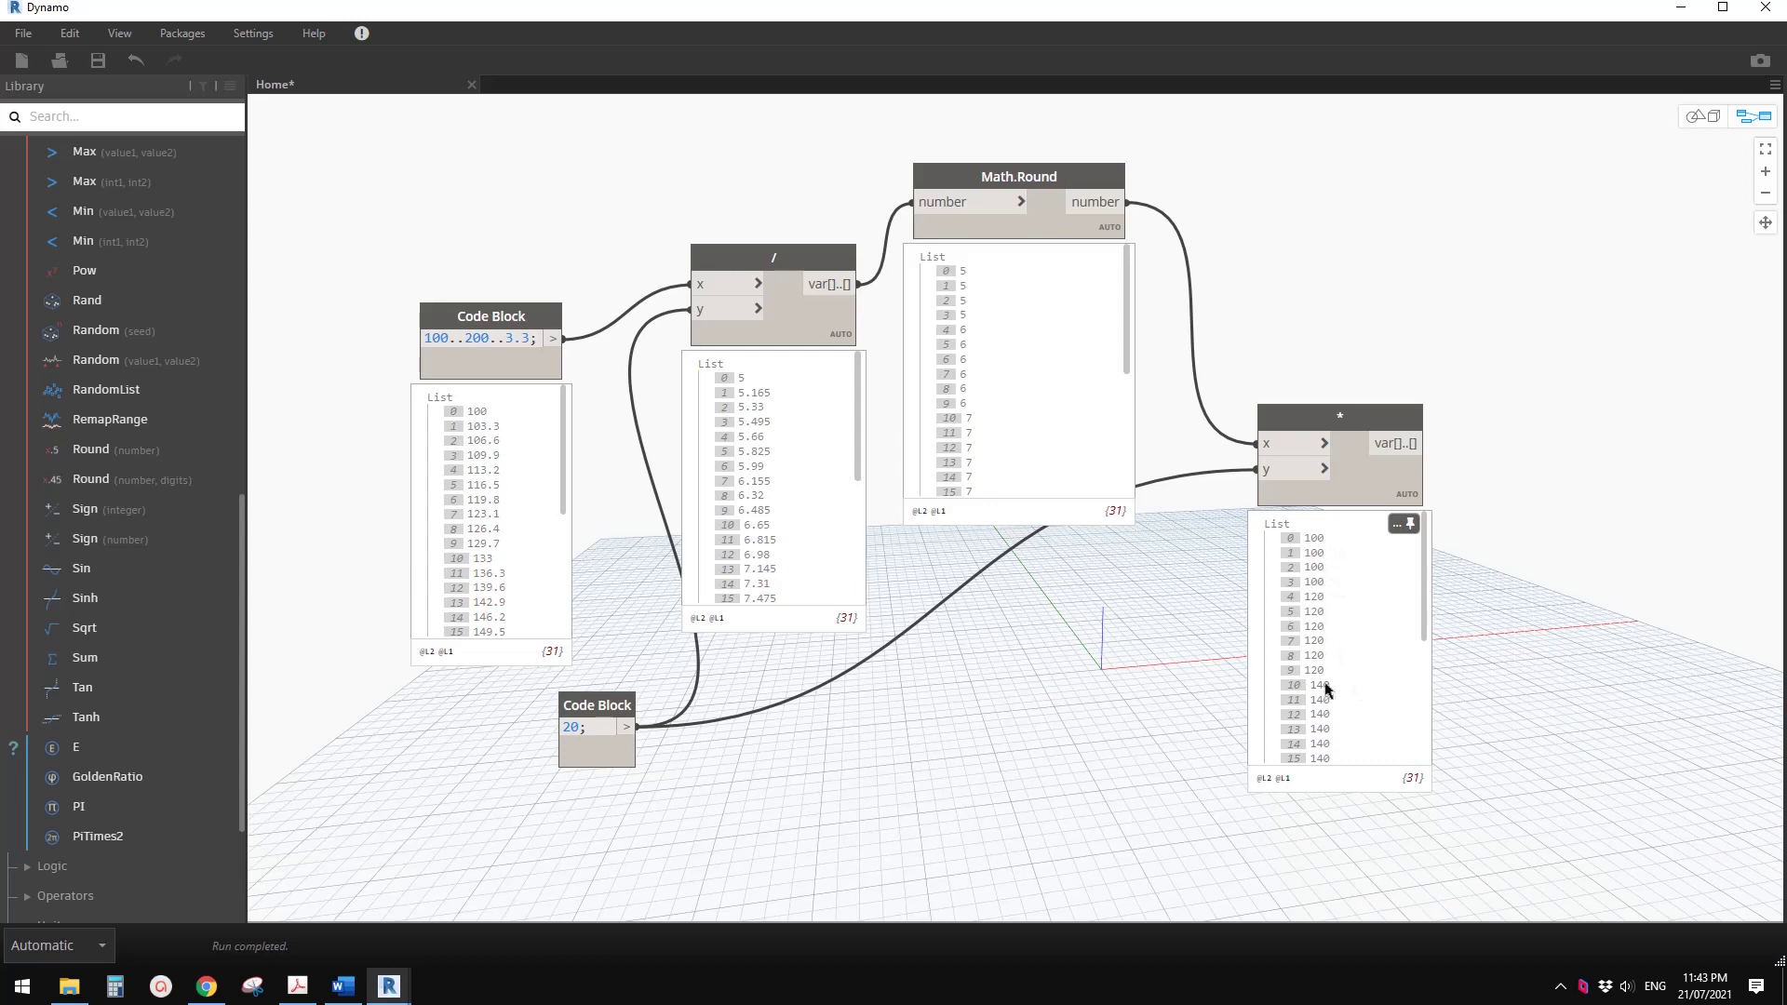
{"action": "left_click_drag", "start_coordinate": [1423, 623], "coordinate": [1430, 560]}
{"action": "middle_click_drag", "start_coordinate": [992, 695], "coordinate": [1099, 693]}
{"action": "middle_click_drag", "start_coordinate": [399, 434], "coordinate": [383, 455]}
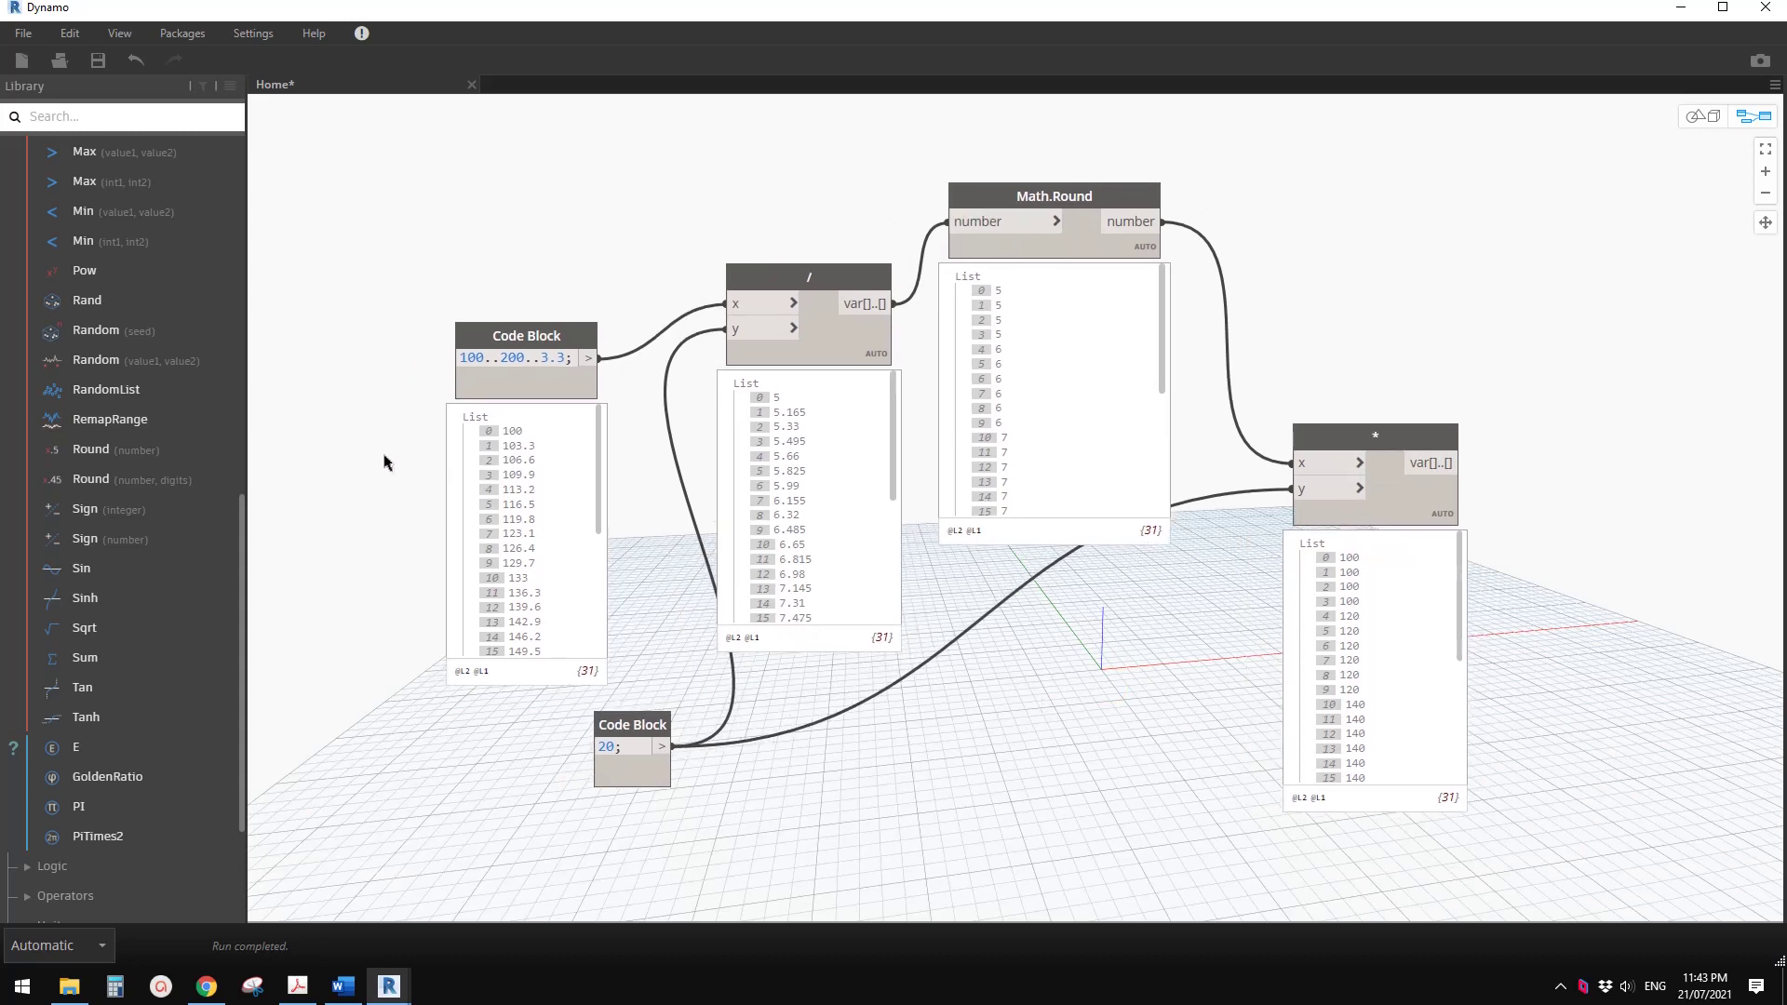
- Collapse the library's Math Functions category and reposition the graph nodes into a tidier layout
{"action": "left_click_drag", "start_coordinate": [498, 335], "coordinate": [462, 341]}
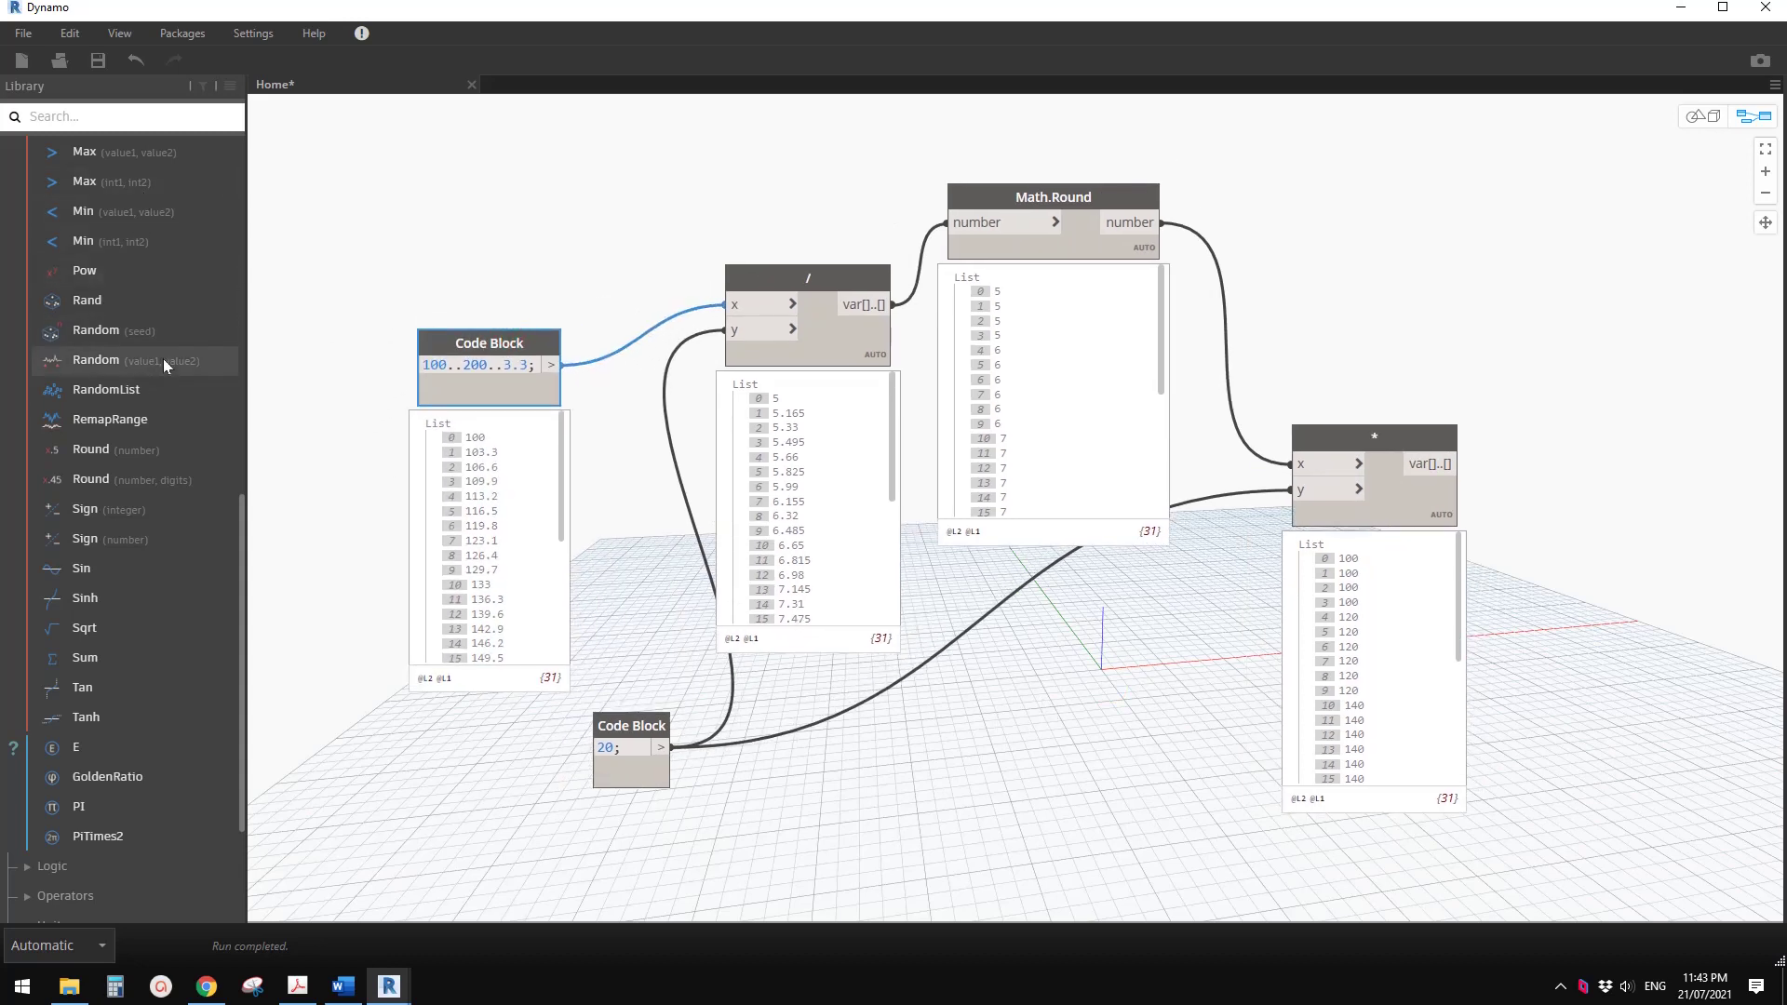
{"action": "scroll", "coordinate": [125, 410], "scroll_direction": "up", "scroll_amount": 15}
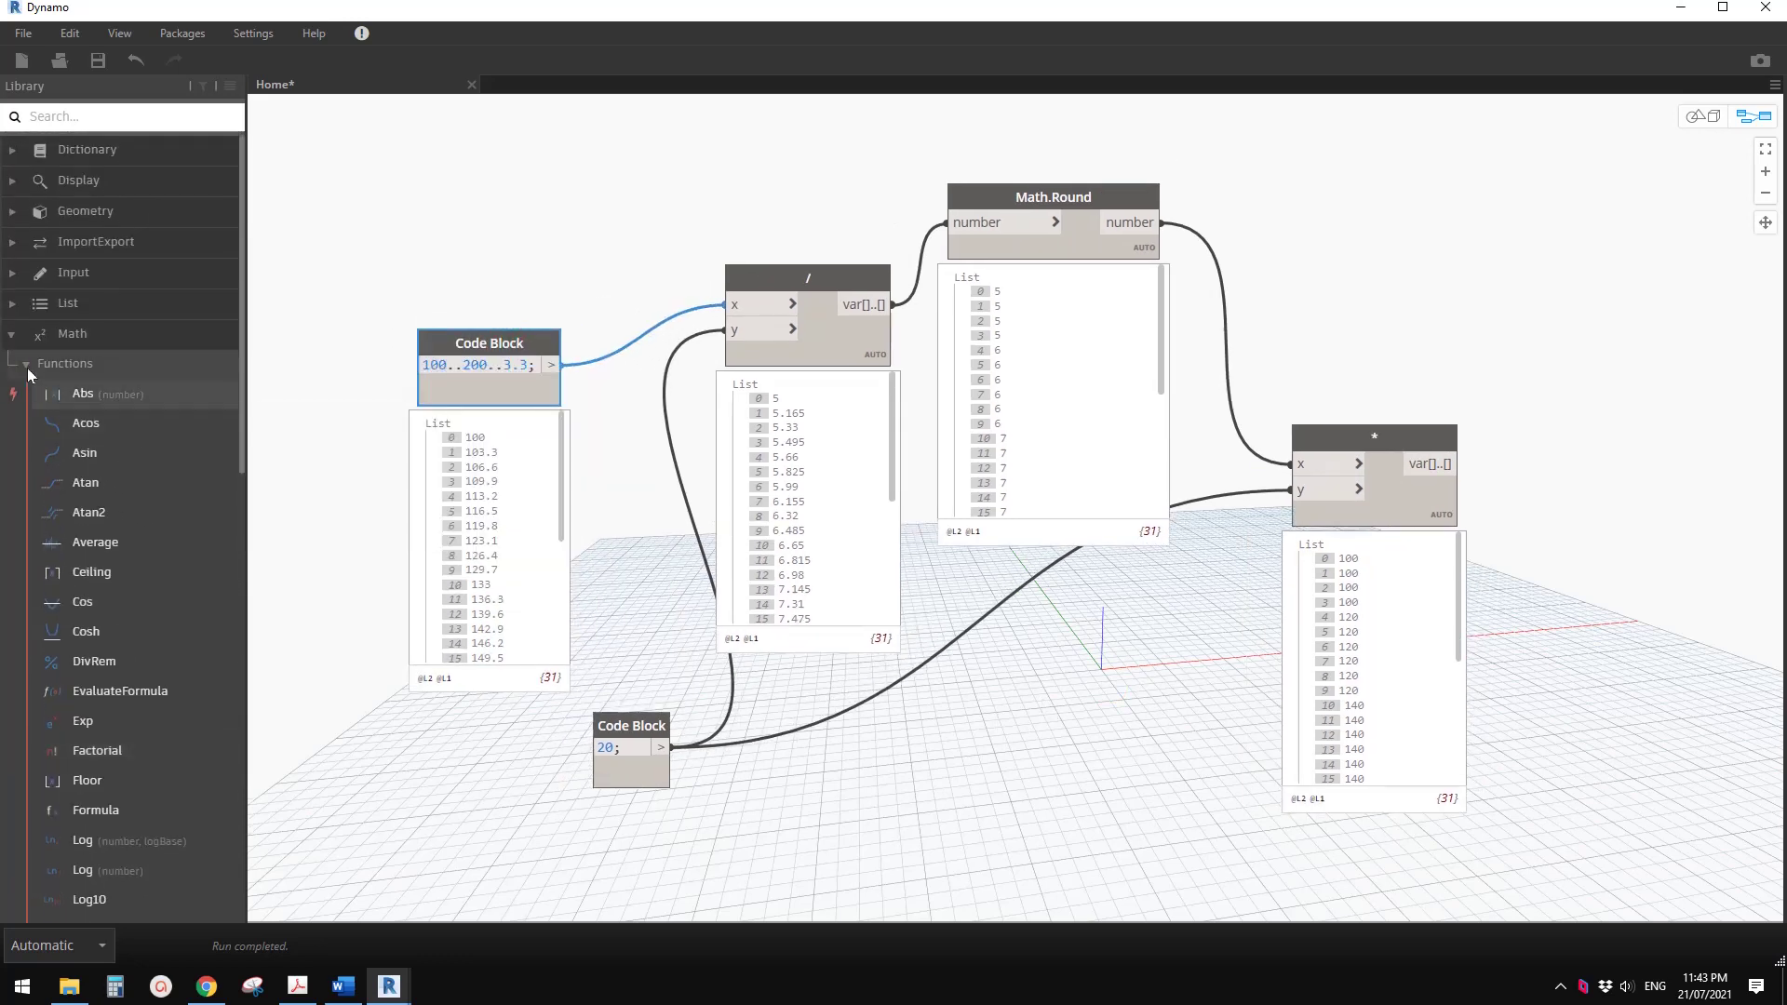
{"action": "left_click", "coordinate": [26, 365]}
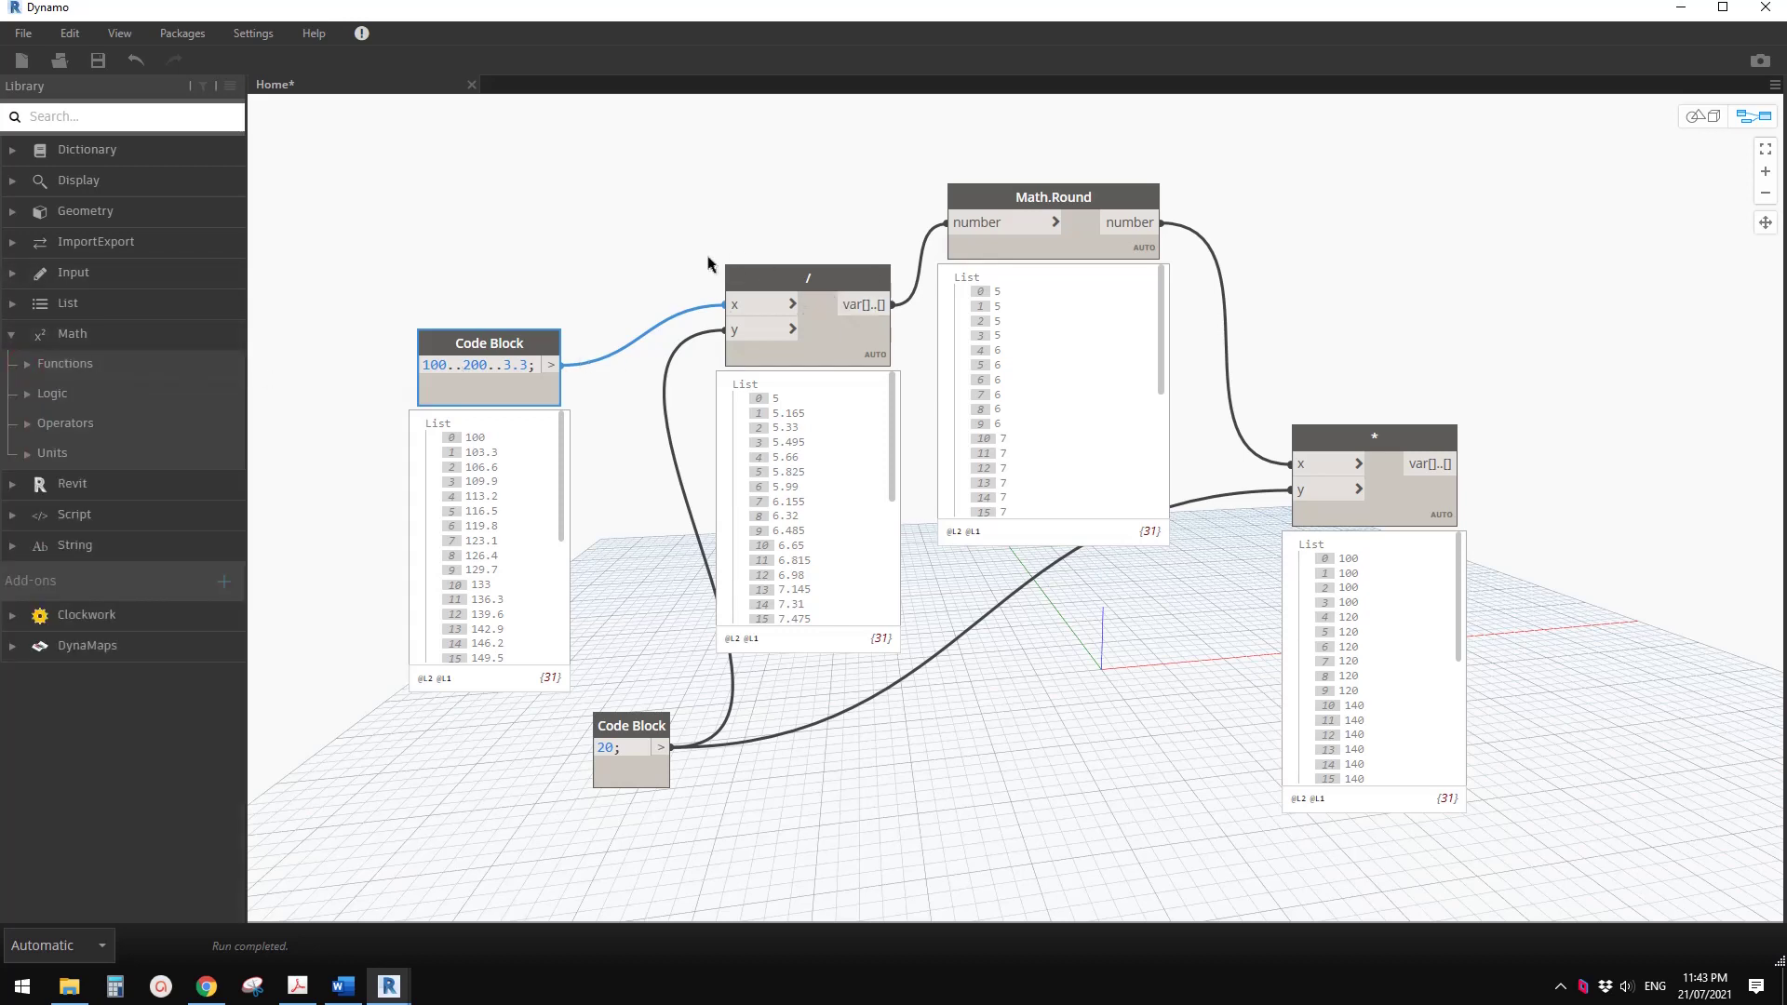
{"action": "left_click_drag", "start_coordinate": [777, 275], "coordinate": [725, 270]}
{"action": "left_click_drag", "start_coordinate": [1029, 195], "coordinate": [998, 205]}
{"action": "left_click_drag", "start_coordinate": [1391, 444], "coordinate": [1344, 511]}
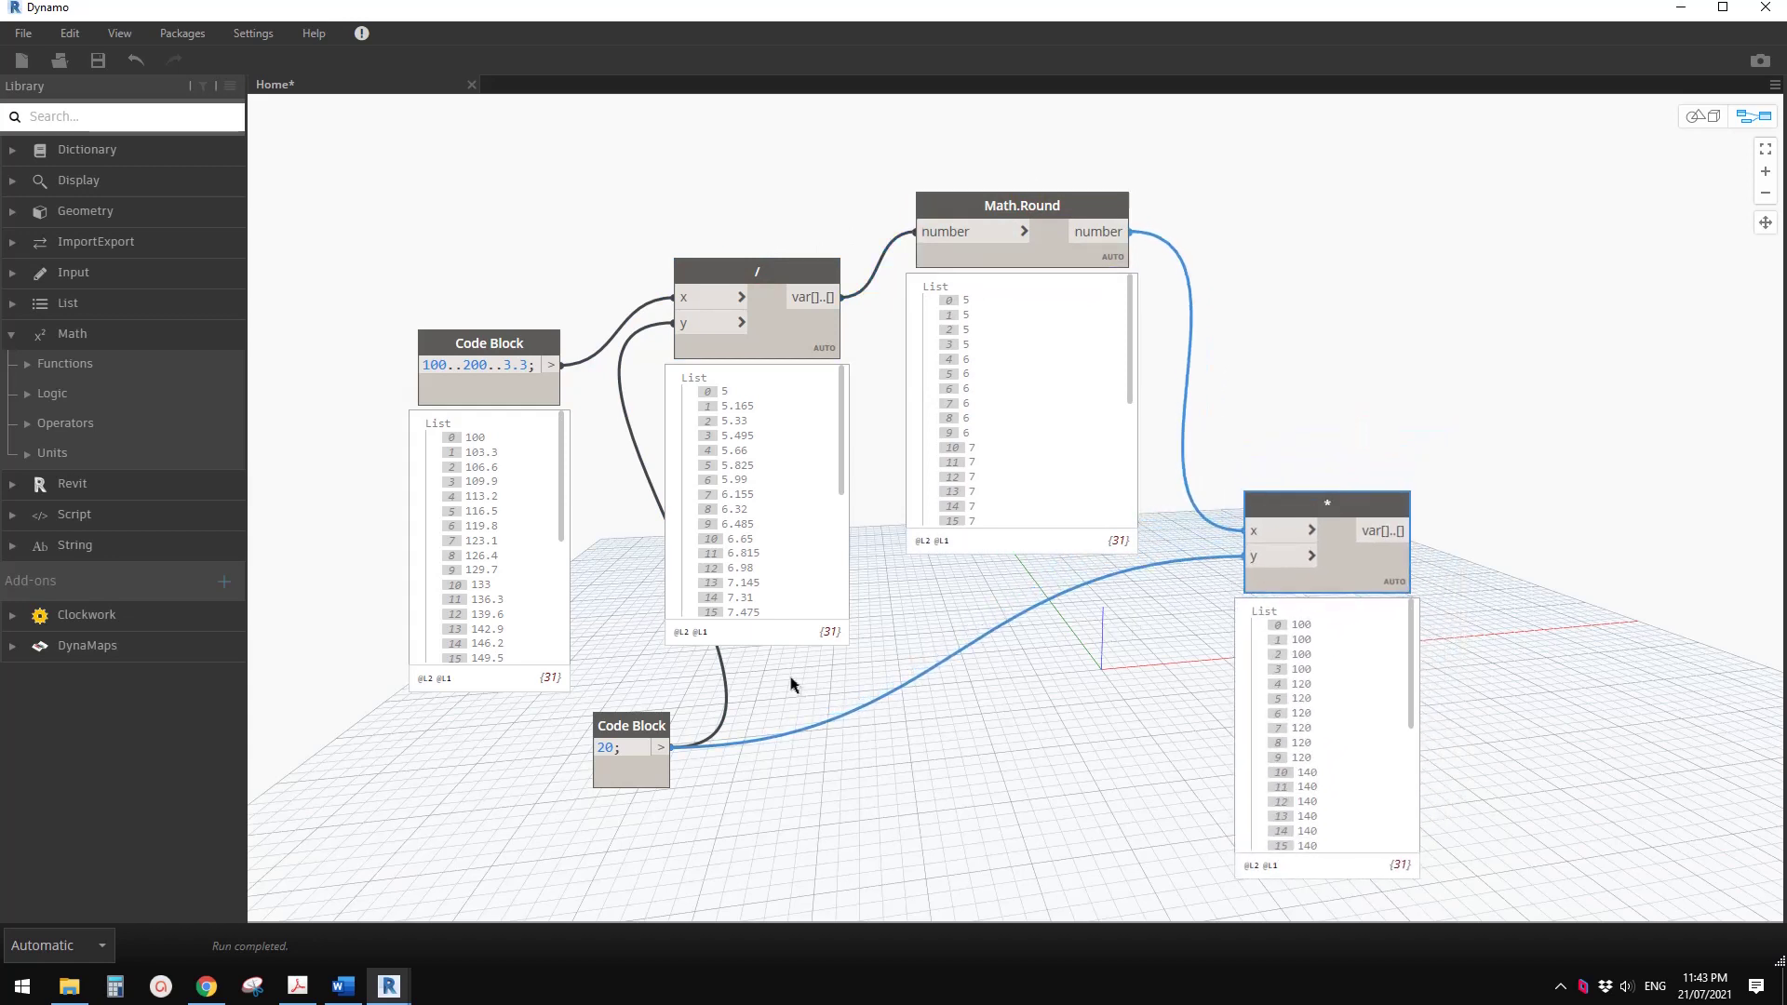
{"action": "left_click_drag", "start_coordinate": [652, 730], "coordinate": [631, 732]}
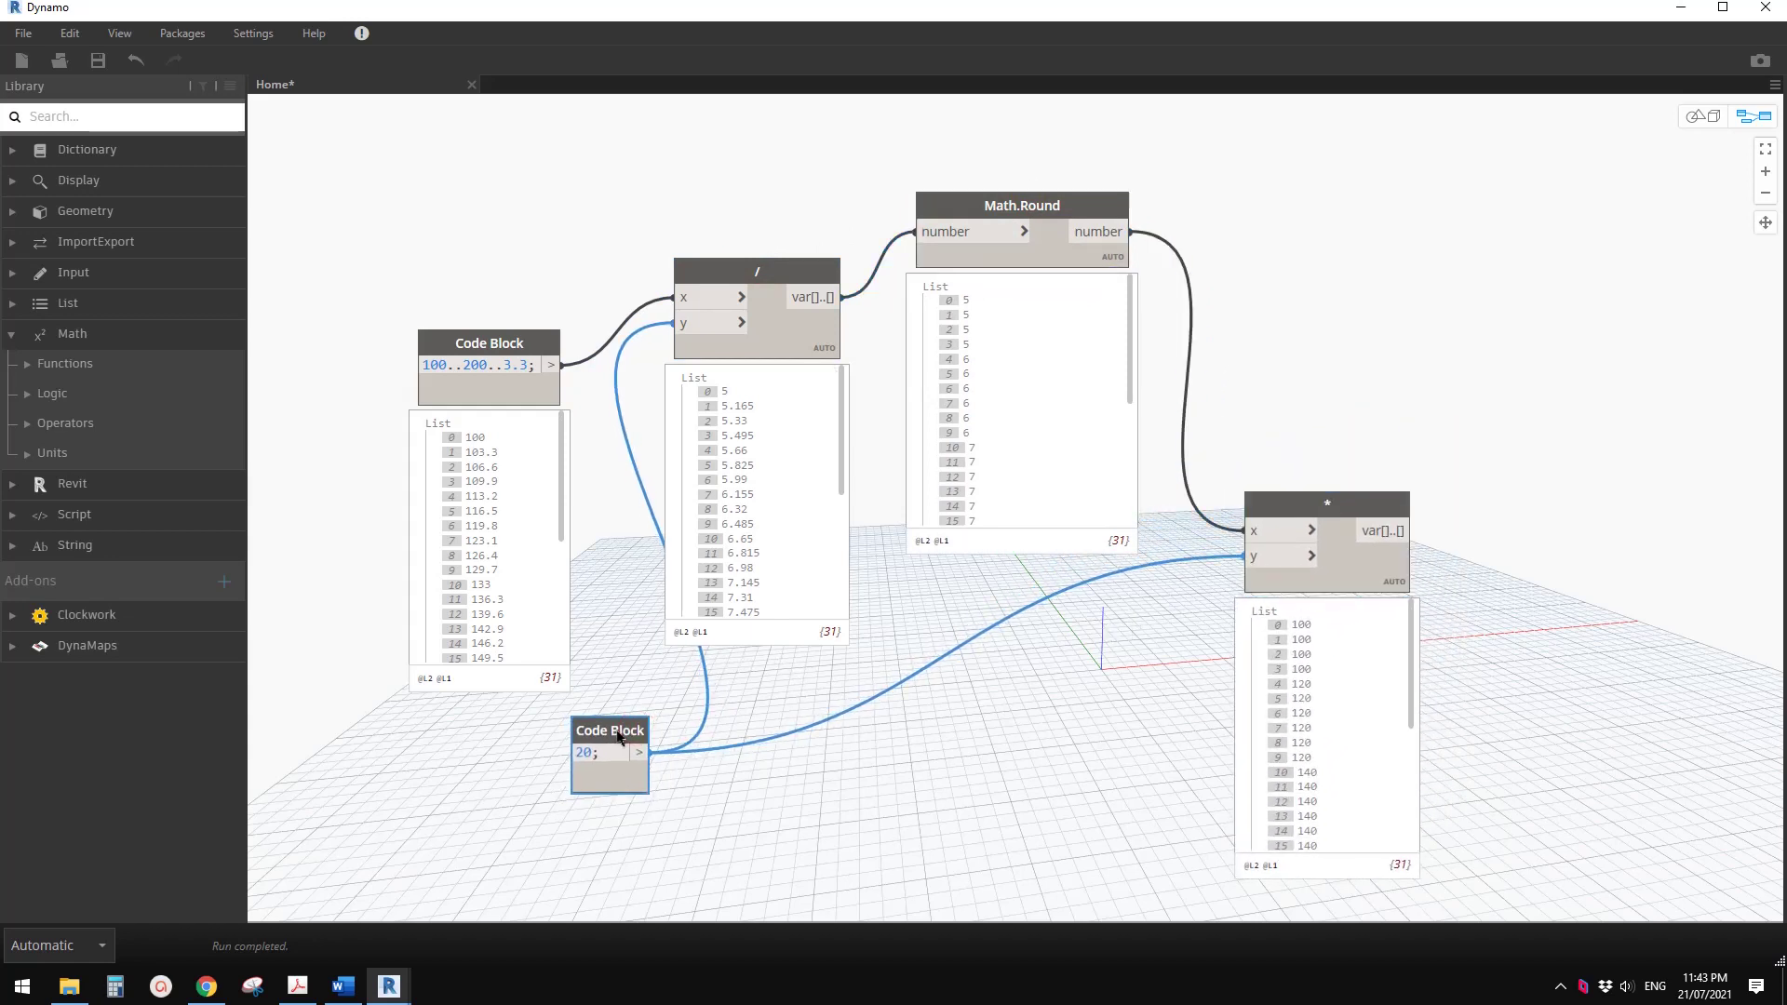
{"action": "scroll", "coordinate": [863, 752], "scroll_direction": "down", "scroll_amount": 2}
{"action": "middle_click_drag", "start_coordinate": [863, 751], "coordinate": [920, 694]}
- Look at the topic heading in the Word notes and return to the complete Dynamo graph
{"action": "left_click", "coordinate": [344, 985]}
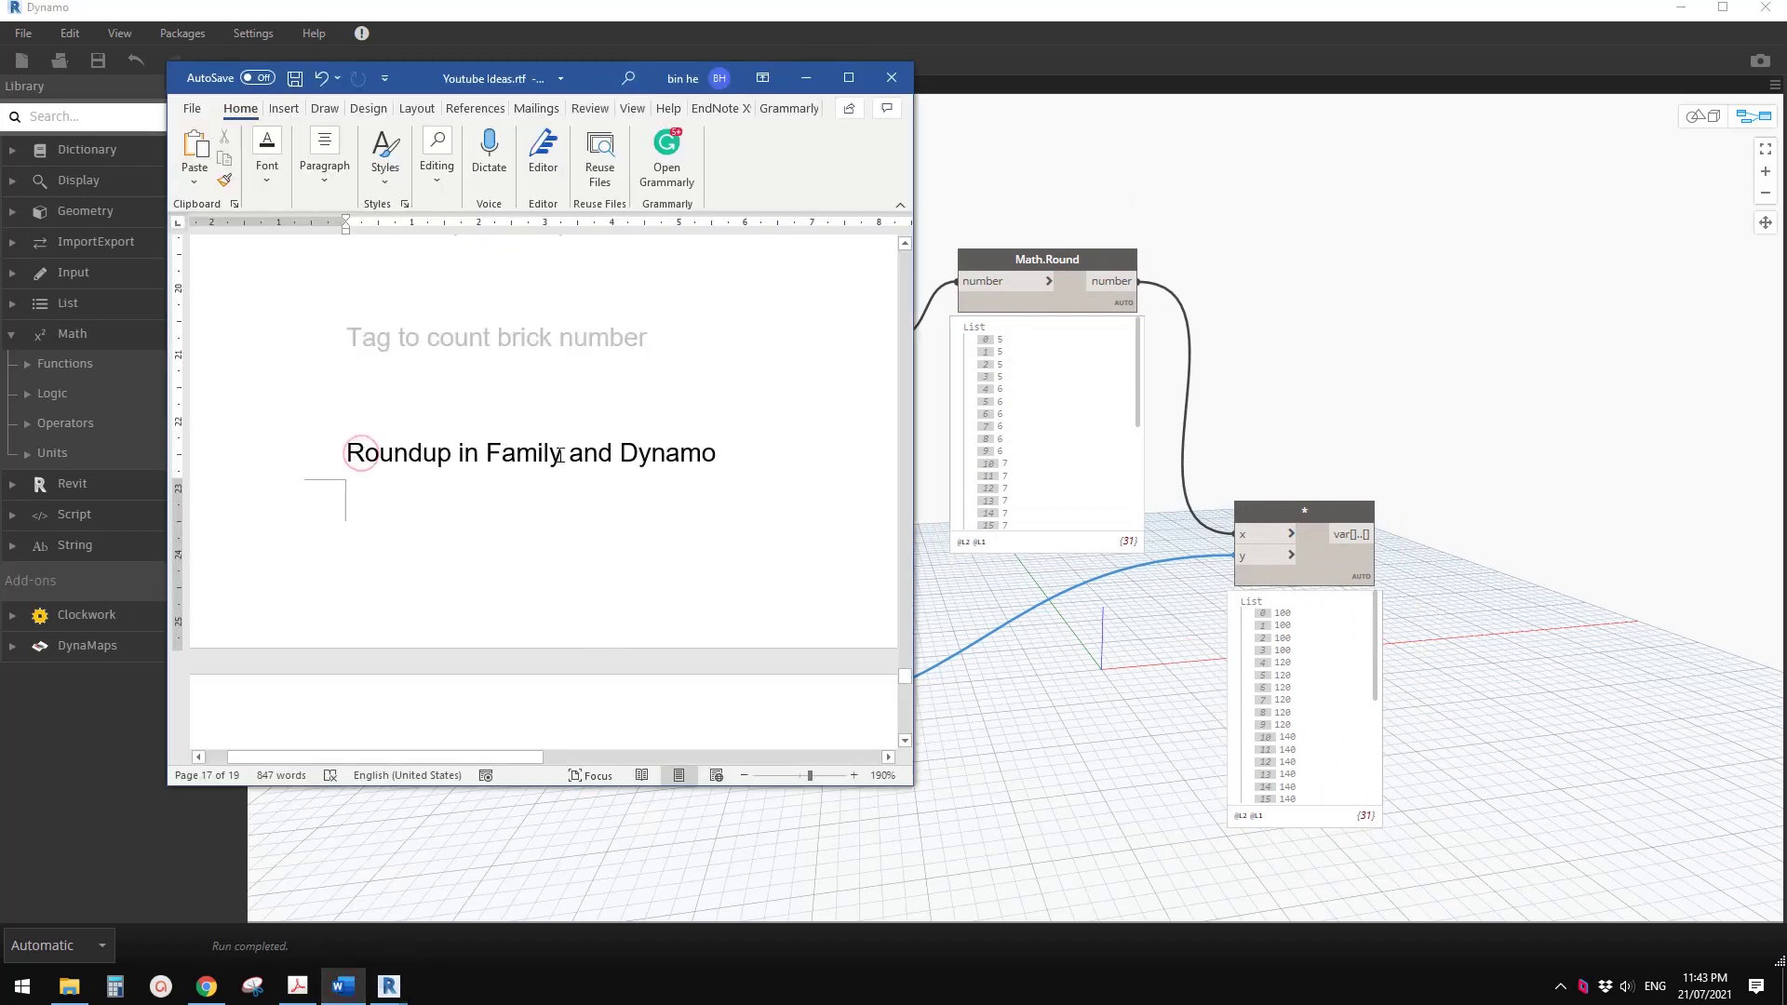
{"action": "left_click", "coordinate": [1375, 359]}
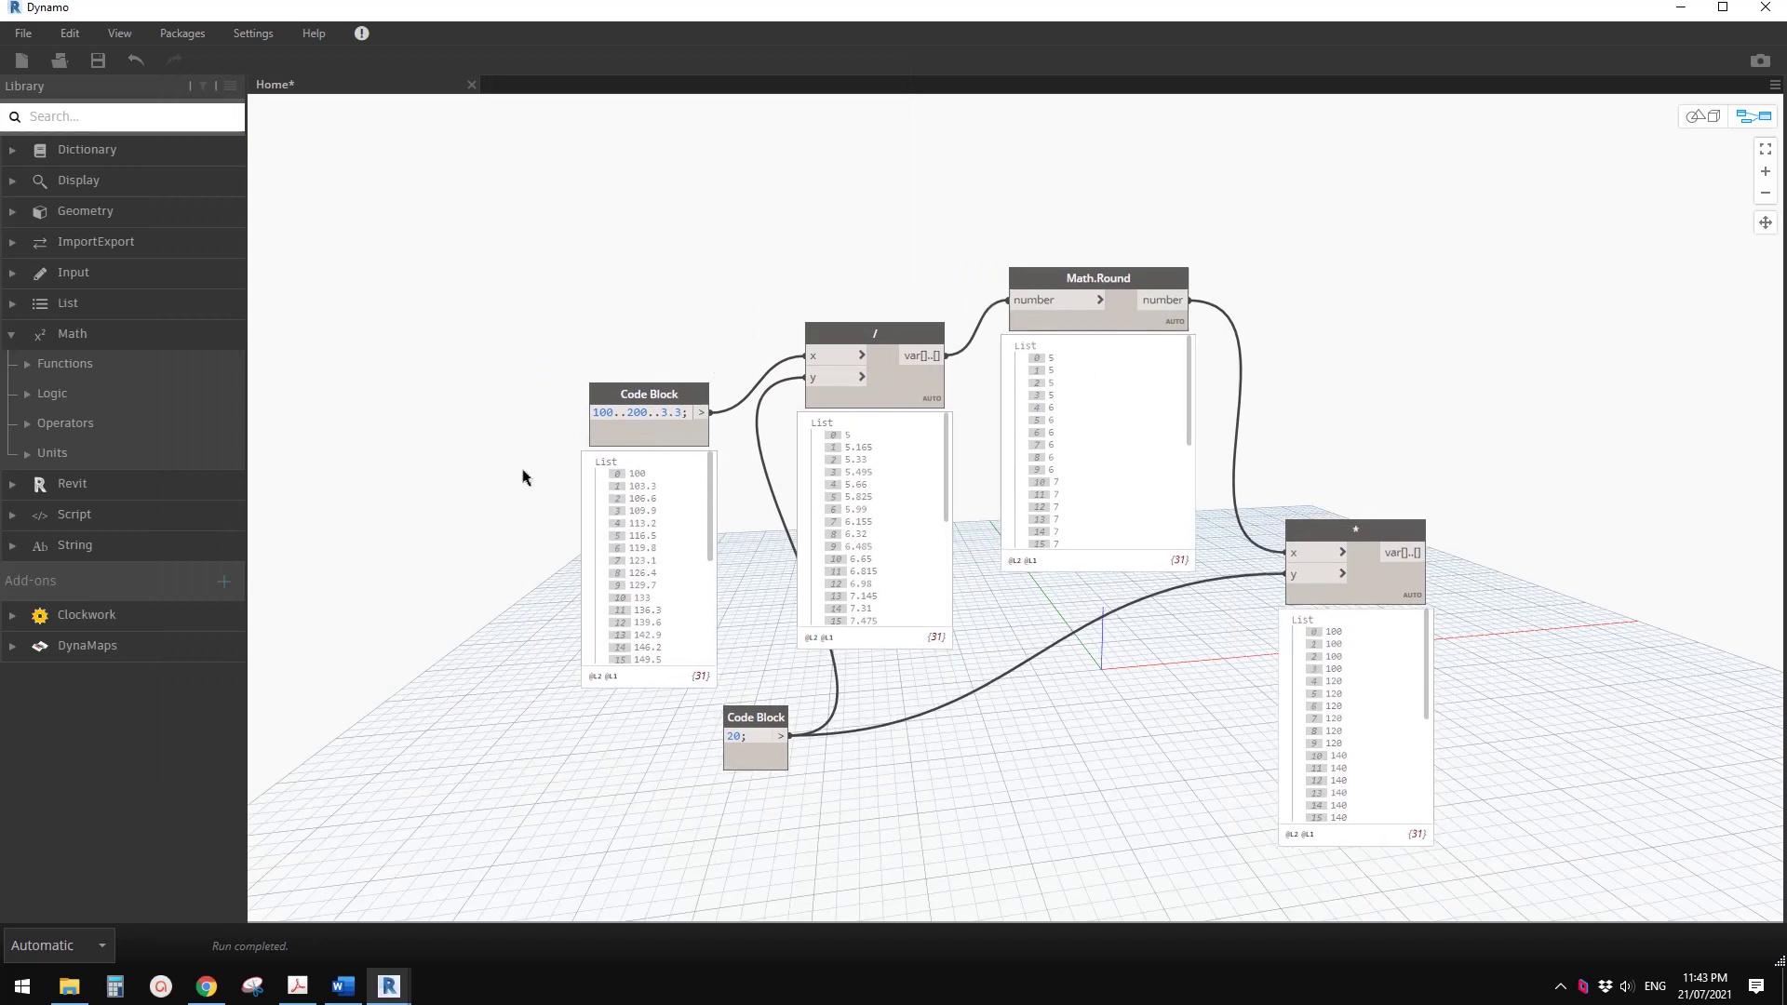
{"action": "scroll", "coordinate": [1002, 636], "scroll_direction": "up", "scroll_amount": 2}
{"action": "middle_click_drag", "start_coordinate": [1001, 635], "coordinate": [1003, 651]}
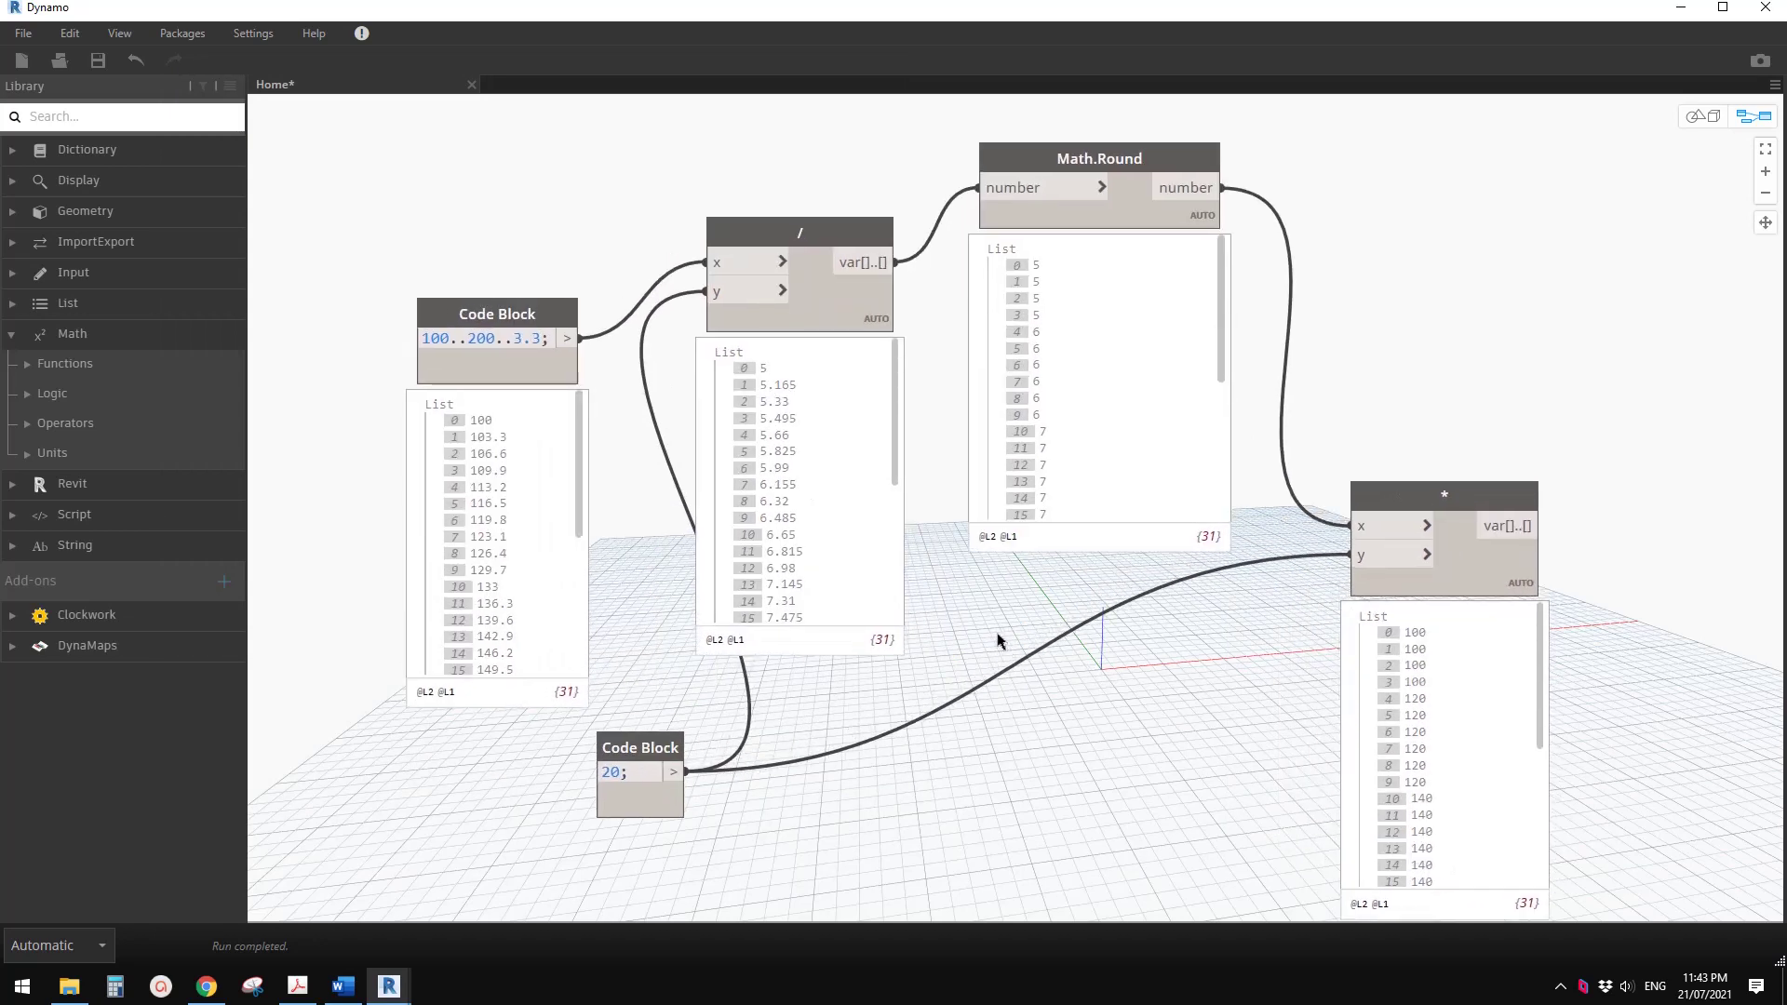